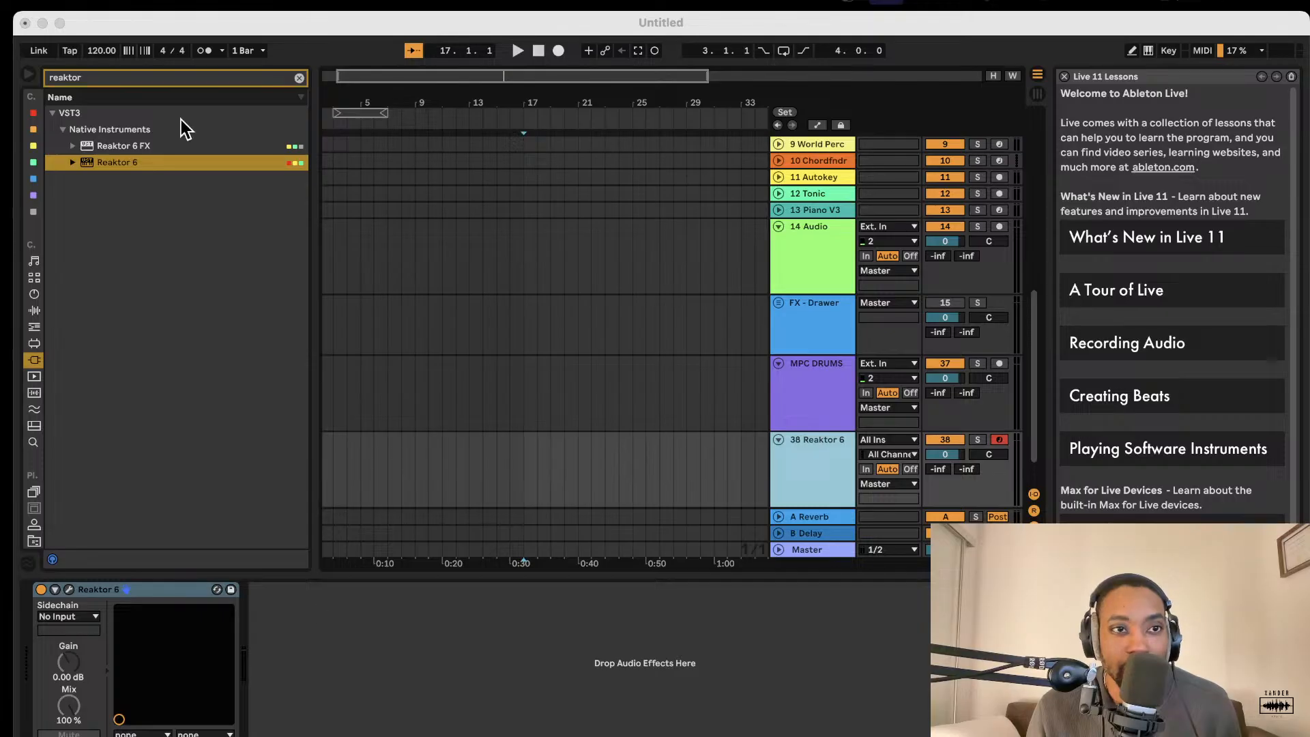
# Clear the plug-in browser search and open the Reaktor 6 plug-in window from its track device.
pyautogui.click(297, 80)
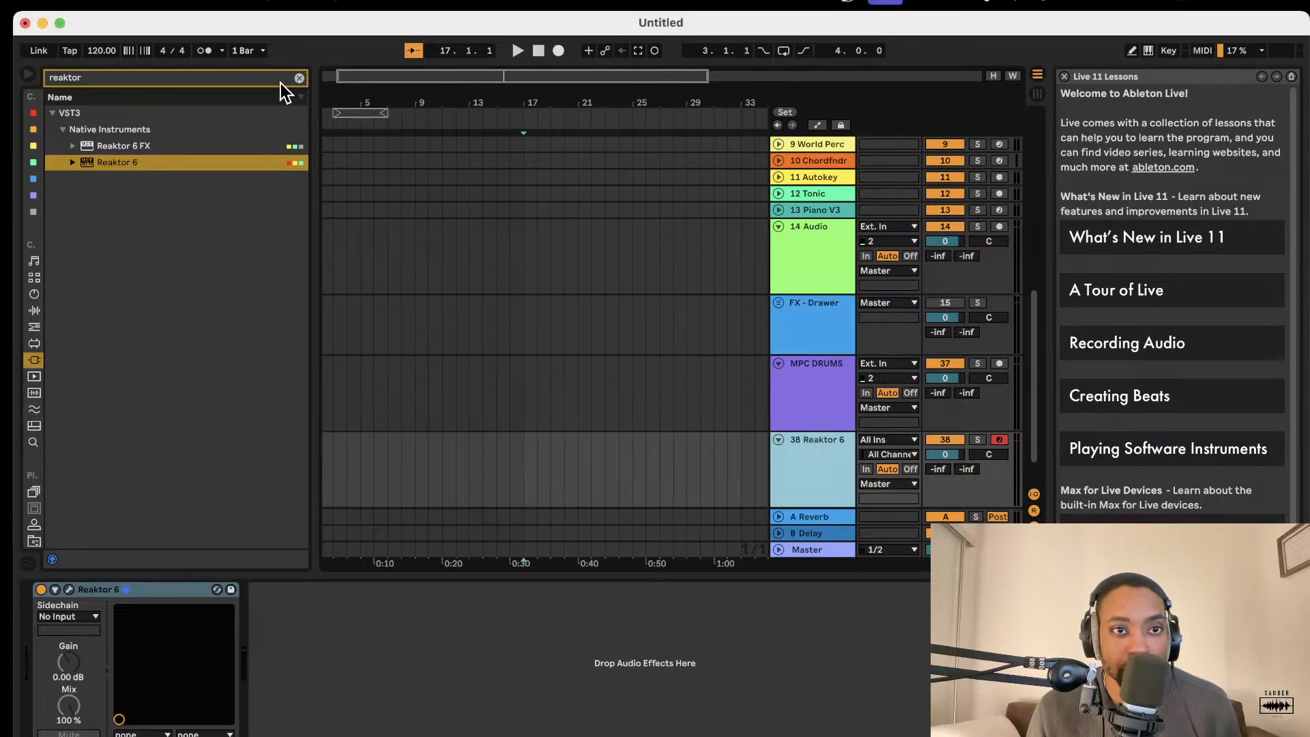
pyautogui.click(298, 78)
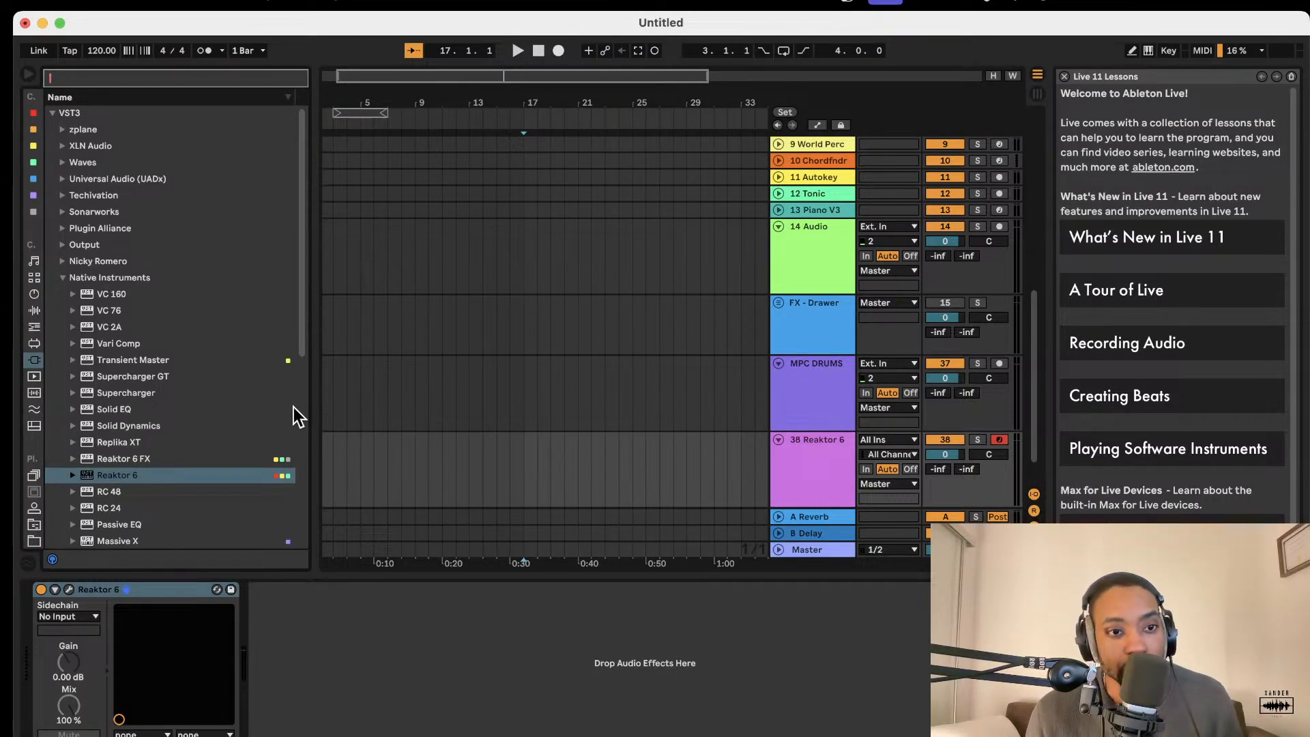
pyautogui.scroll(-1, 122, 532)
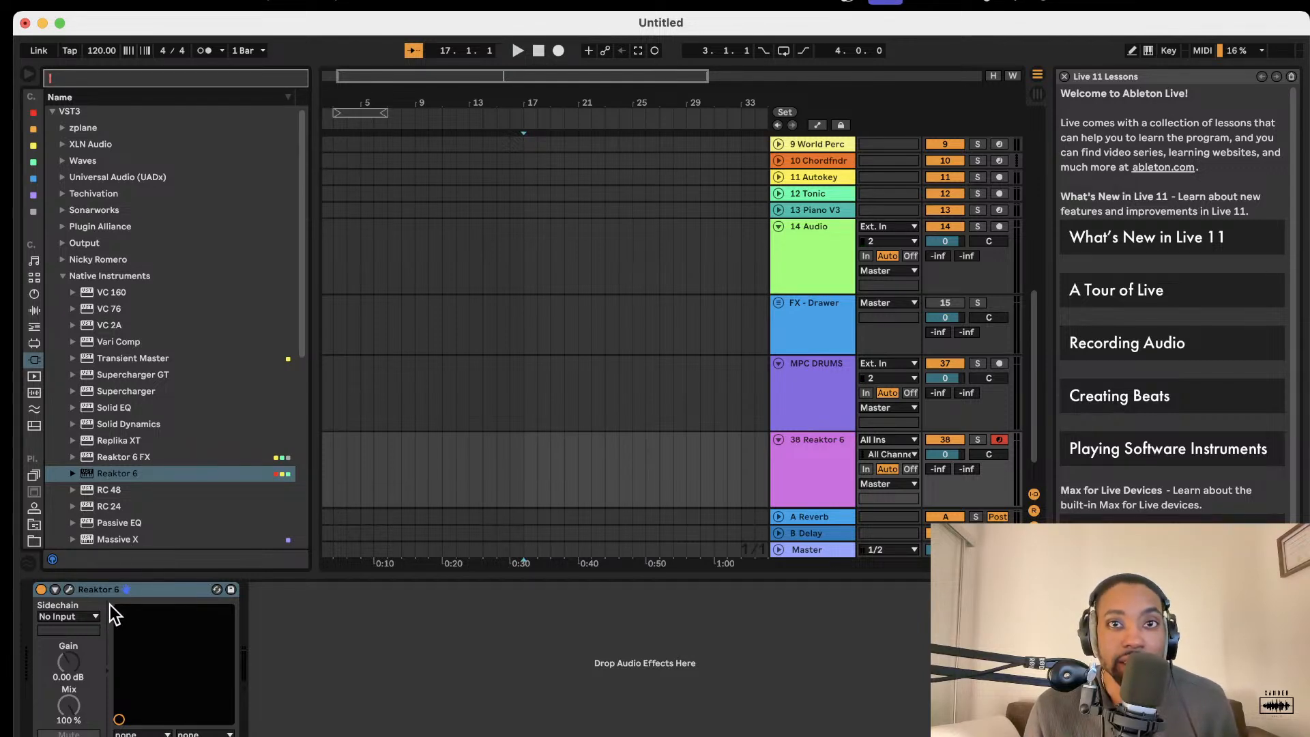
pyautogui.click(69, 589)
# Create a new ensemble in Reaktor and turn on edit mode.
pyautogui.click(161, 73)
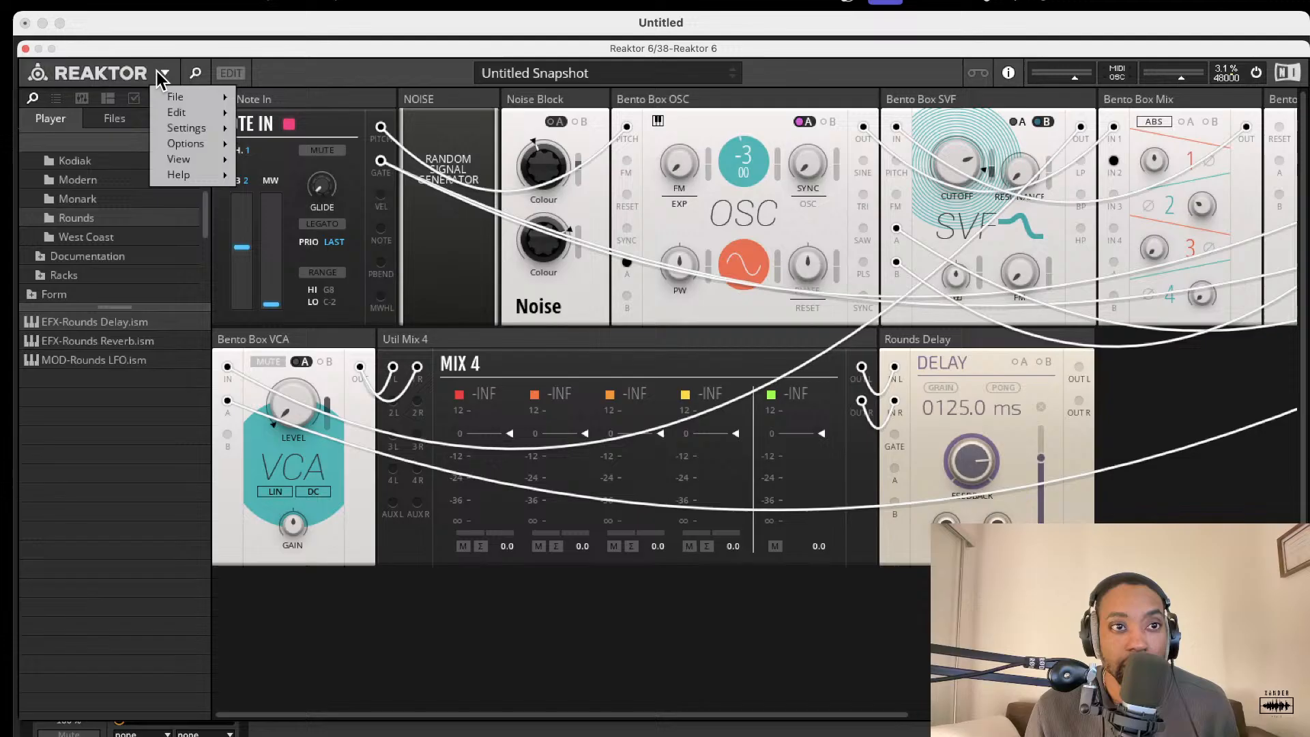
pyautogui.click(222, 103)
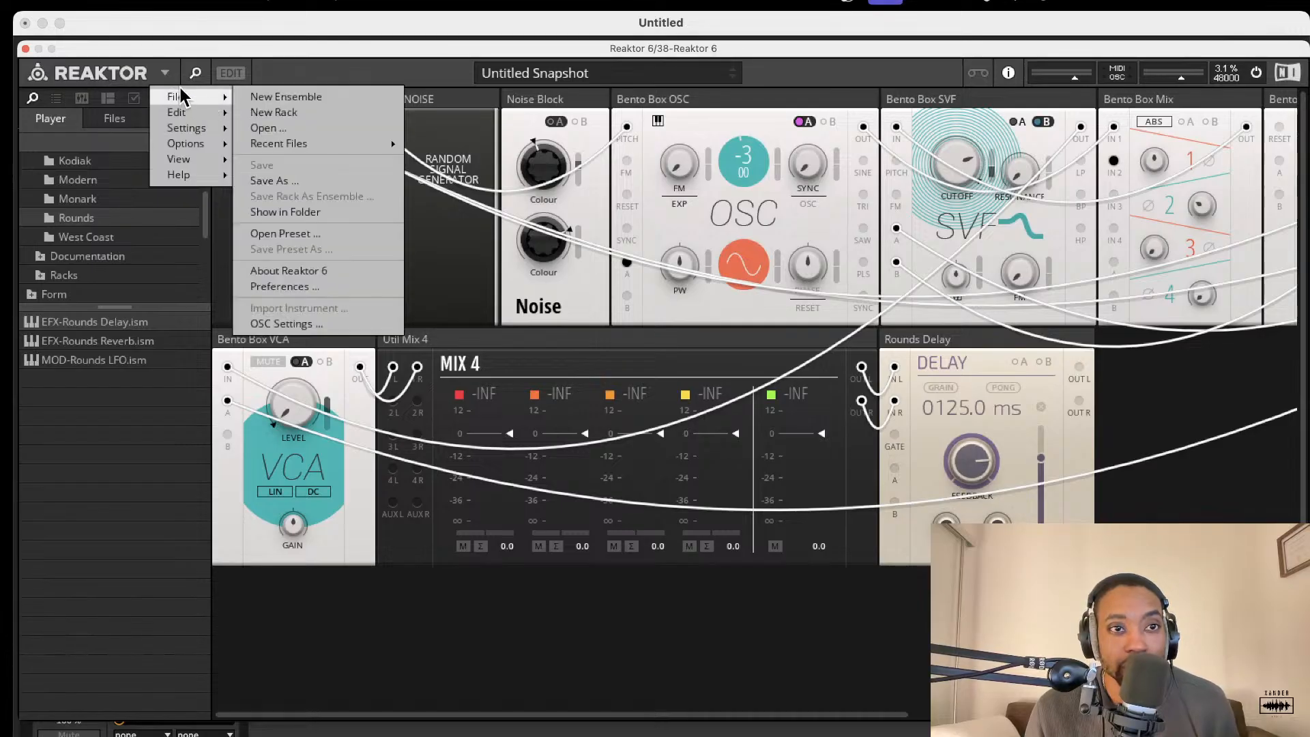
pyautogui.click(267, 100)
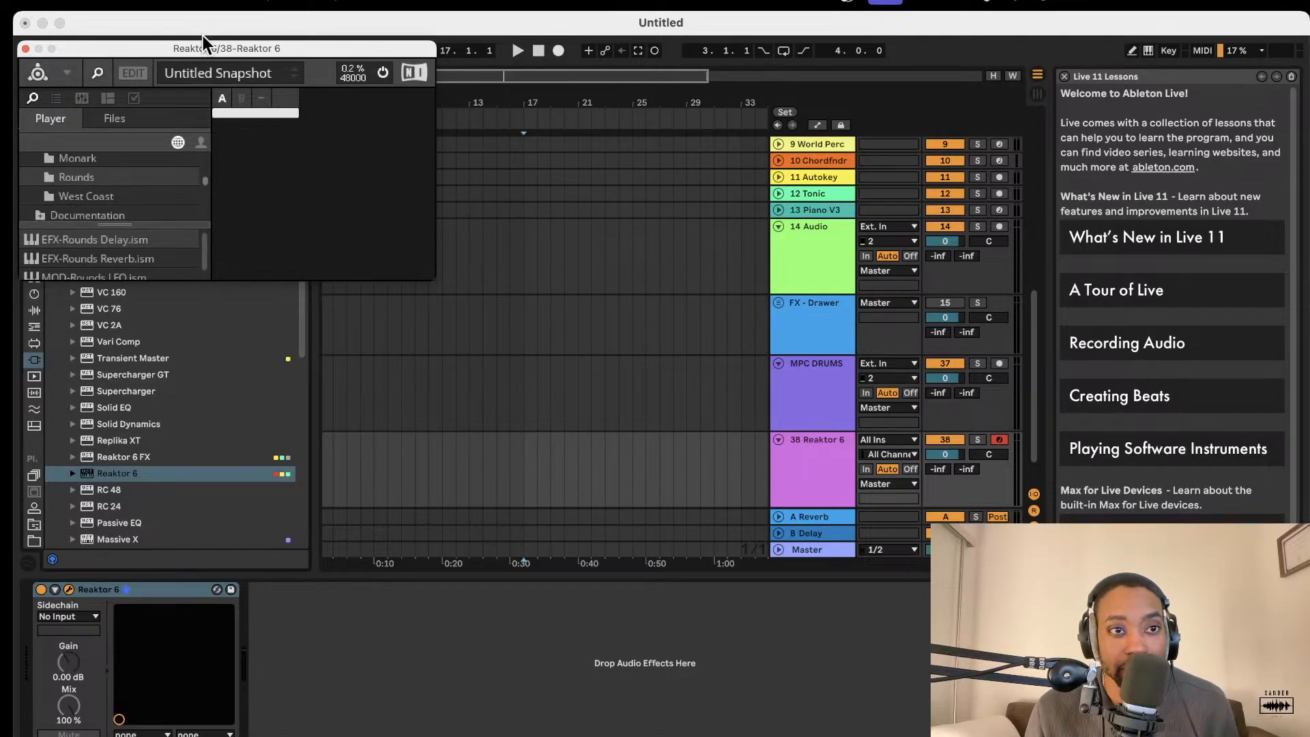
pyautogui.click(130, 67)
# Reposition the Reaktor window and enlarge it to give the structure view more room.
pyautogui.moveTo(76, 30); pyautogui.dragTo(272, 92)
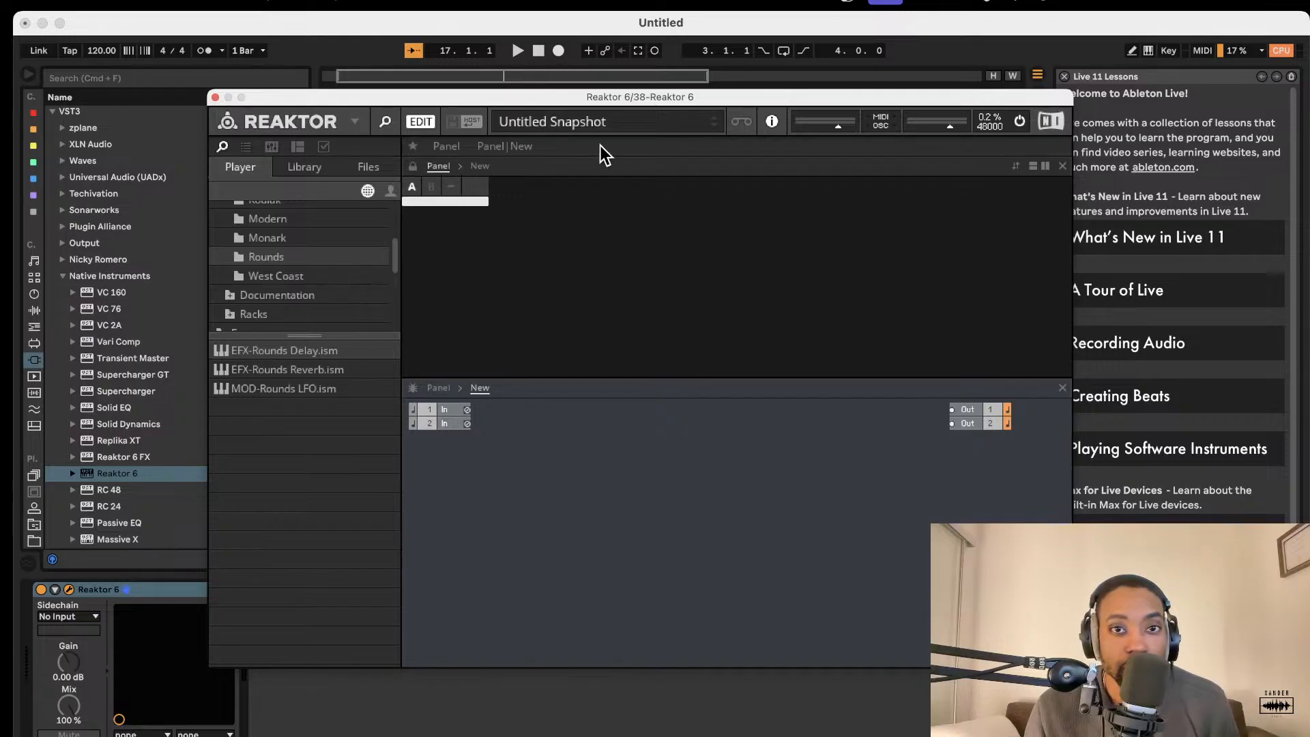
pyautogui.moveTo(594, 97); pyautogui.dragTo(434, 20)
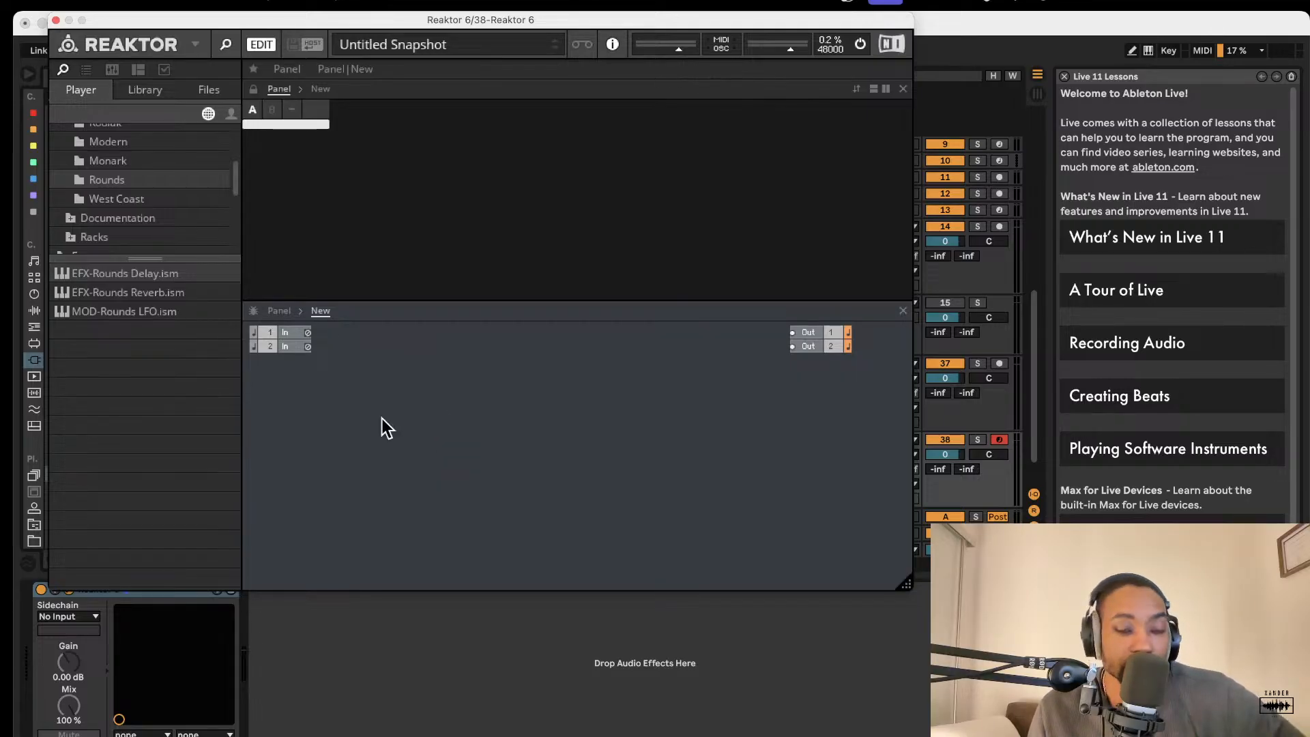
pyautogui.moveTo(908, 584); pyautogui.dragTo(992, 615)
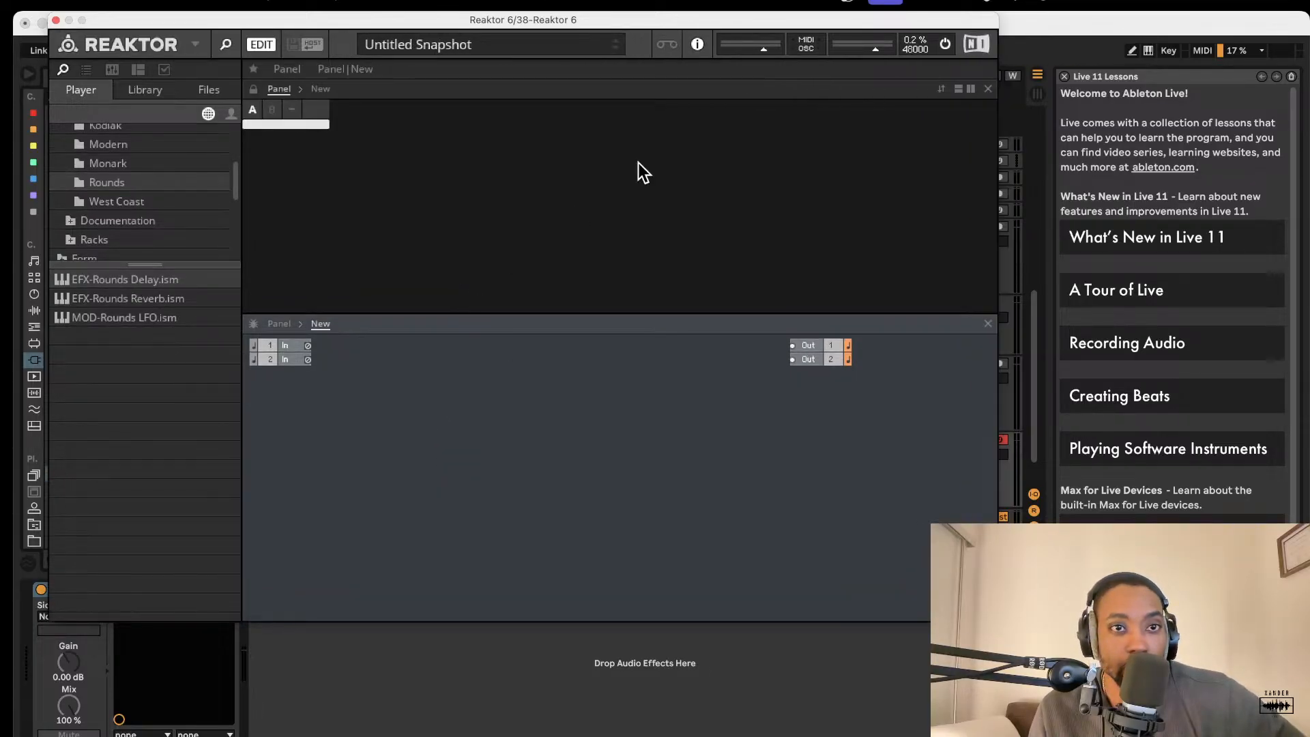
pyautogui.click(55, 19)
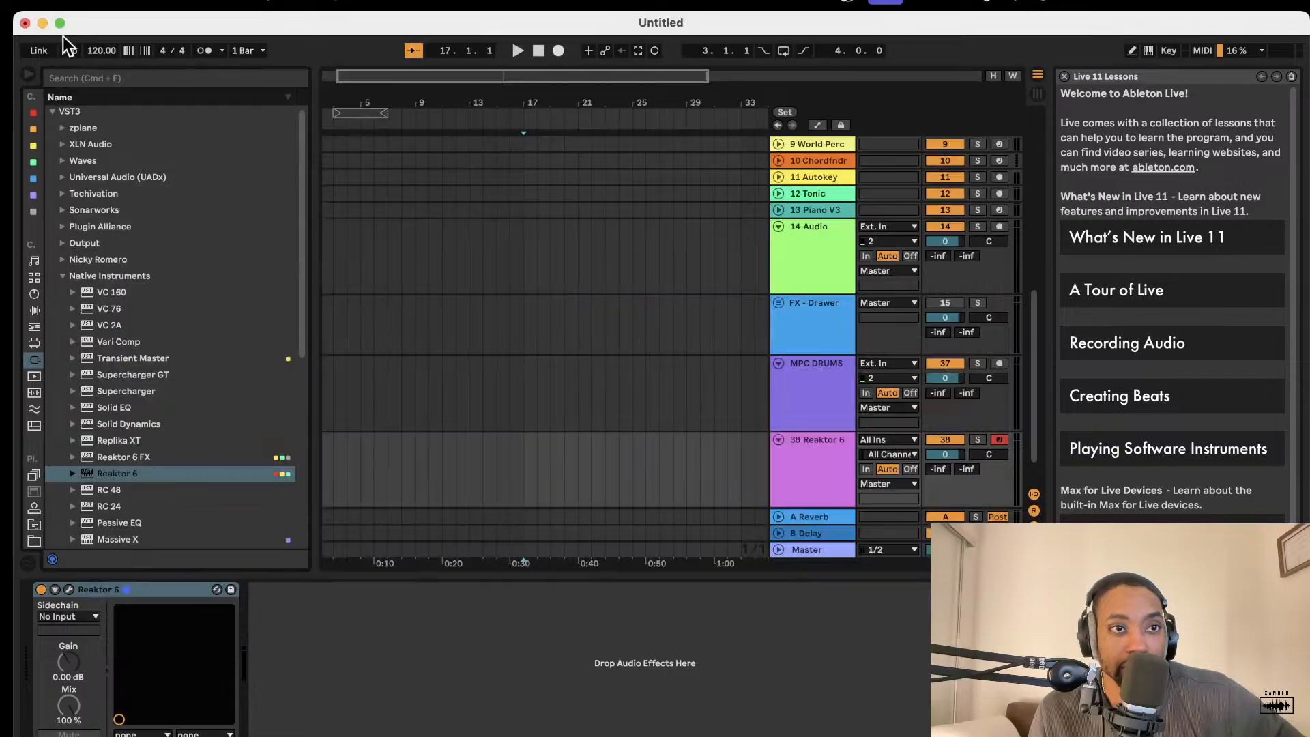
pyautogui.click(69, 589)
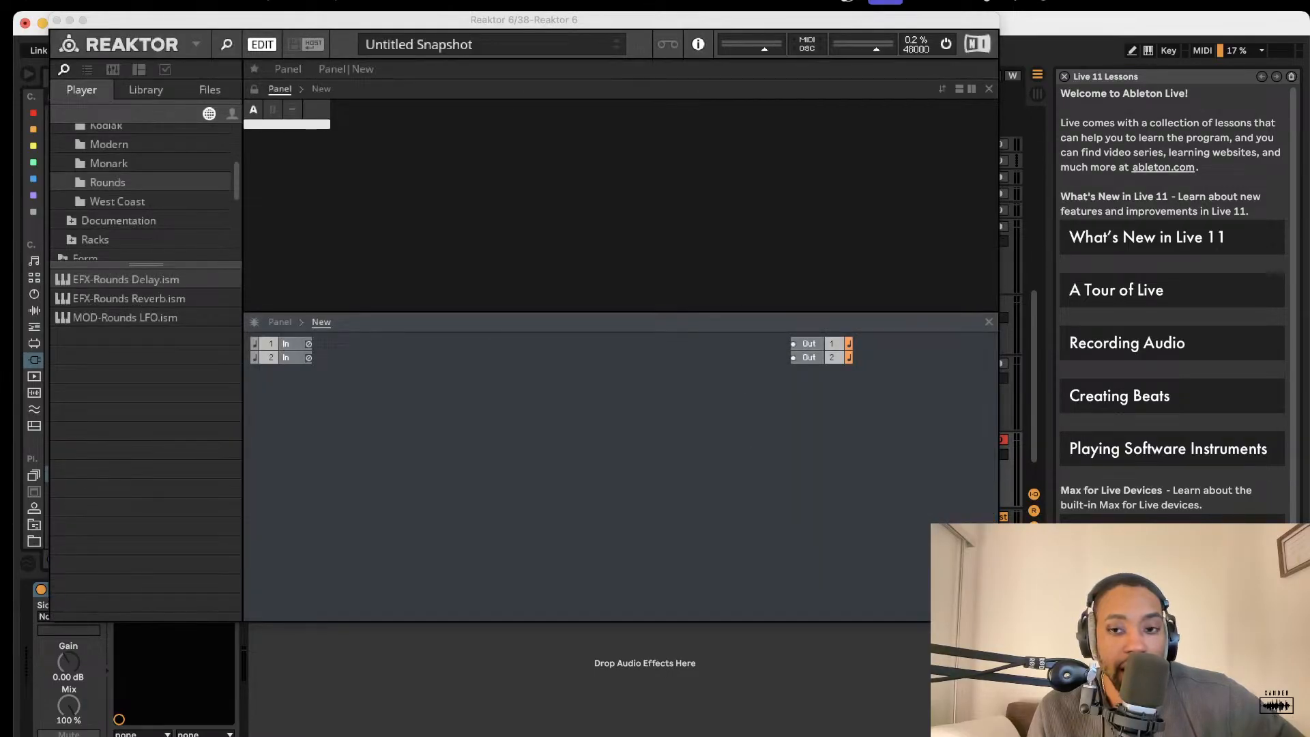
pyautogui.moveTo(994, 616); pyautogui.dragTo(1052, 690)
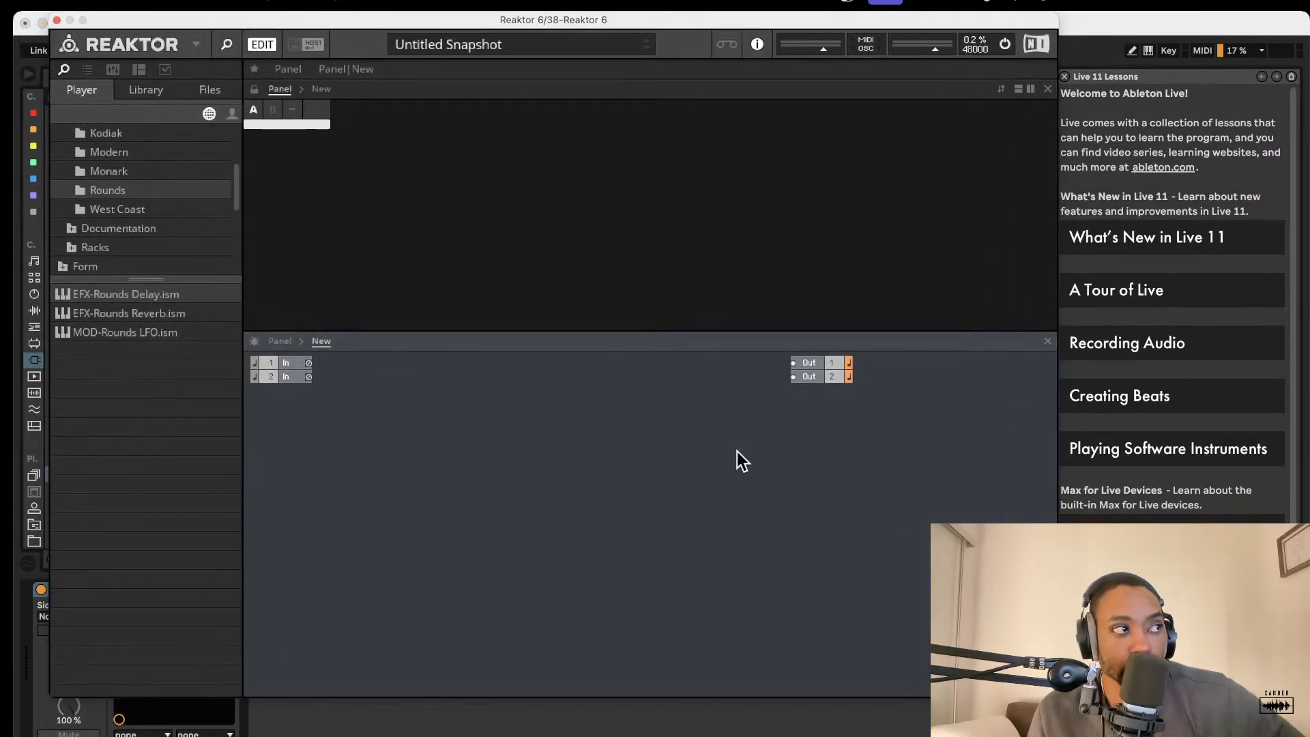
# Add the UTL-Util Note In block from Blocks Base's Util folder to the ensemble structure.
pyautogui.scroll(3, 161, 187)
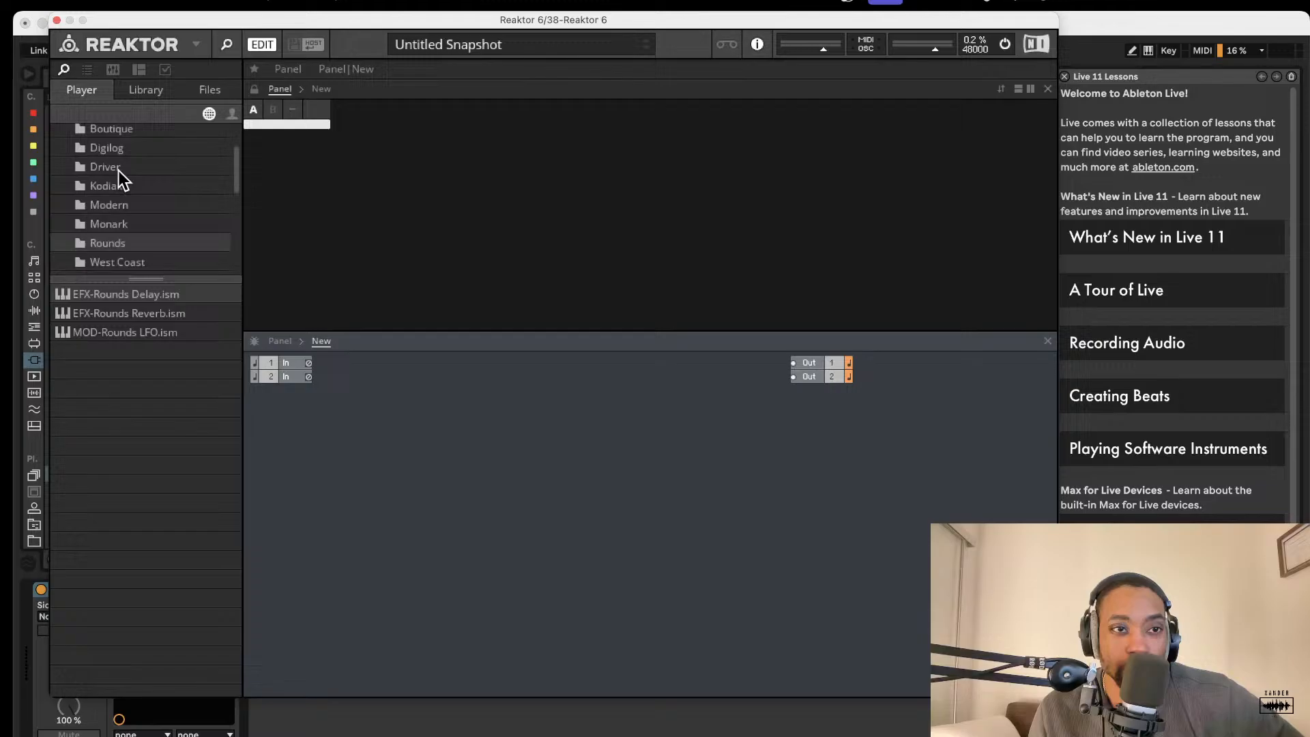
pyautogui.click(127, 90)
pyautogui.click(97, 89)
pyautogui.scroll(5, 101, 168)
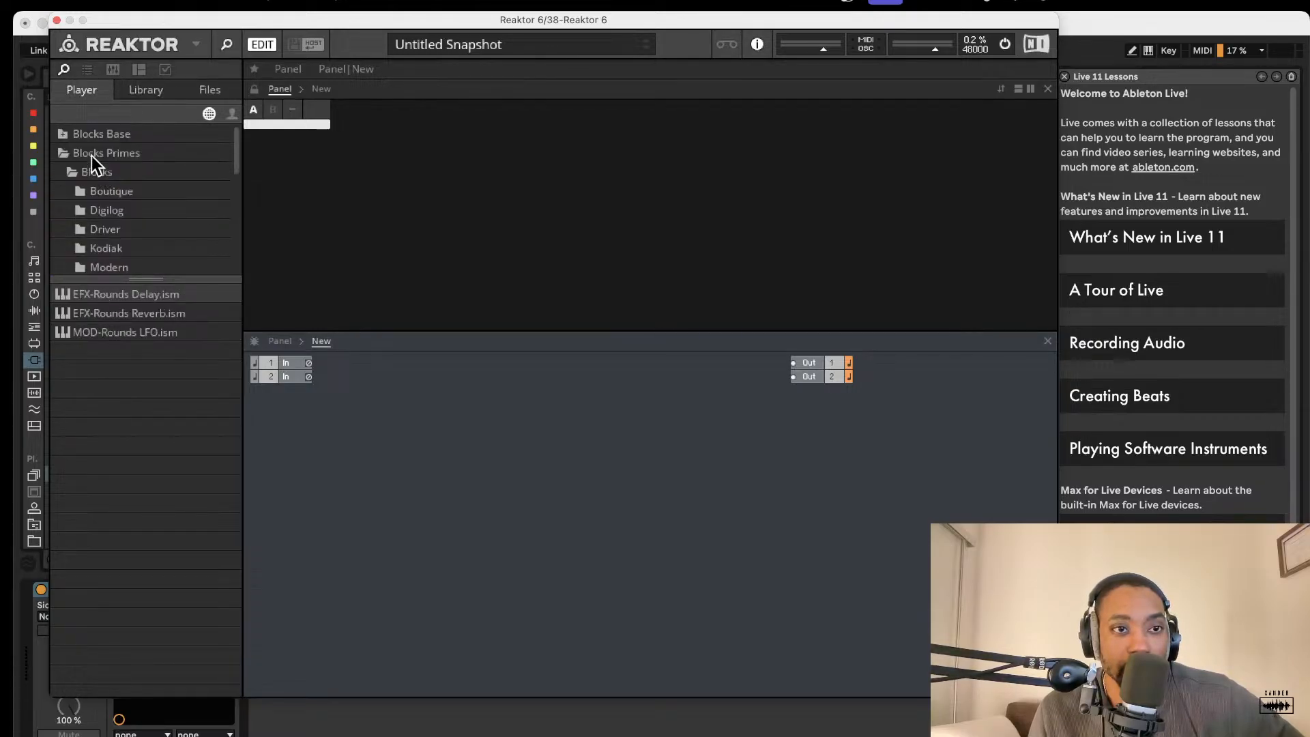
pyautogui.click(71, 134)
pyautogui.click(65, 134)
pyautogui.click(73, 171)
pyautogui.click(75, 156)
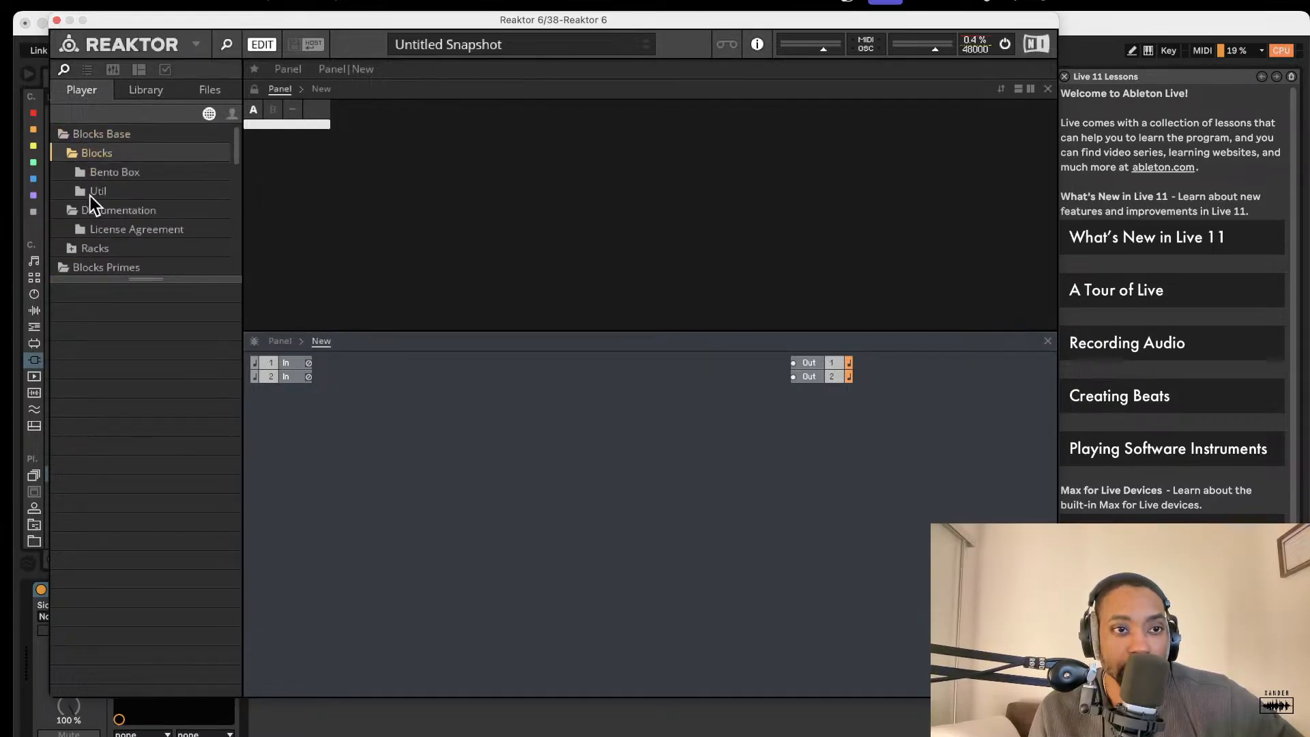
pyautogui.click(106, 174)
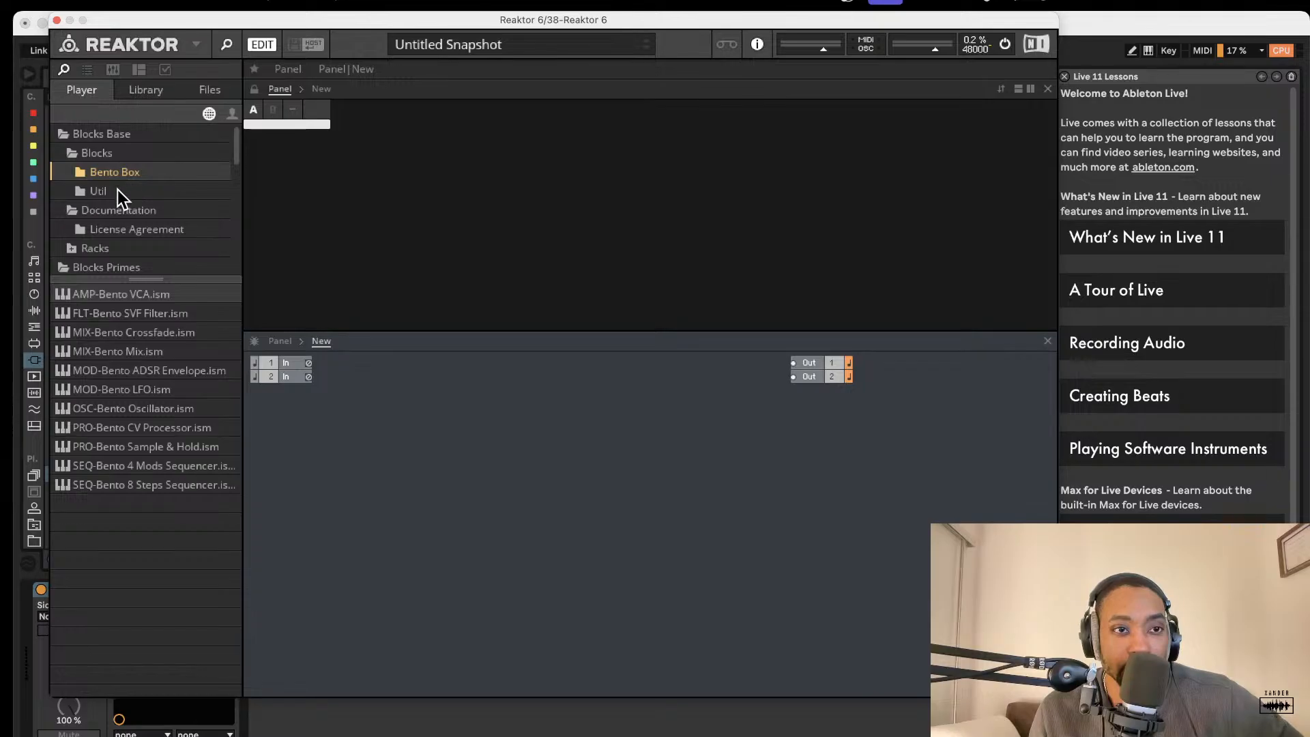
pyautogui.click(99, 191)
pyautogui.moveTo(161, 467); pyautogui.dragTo(360, 441)
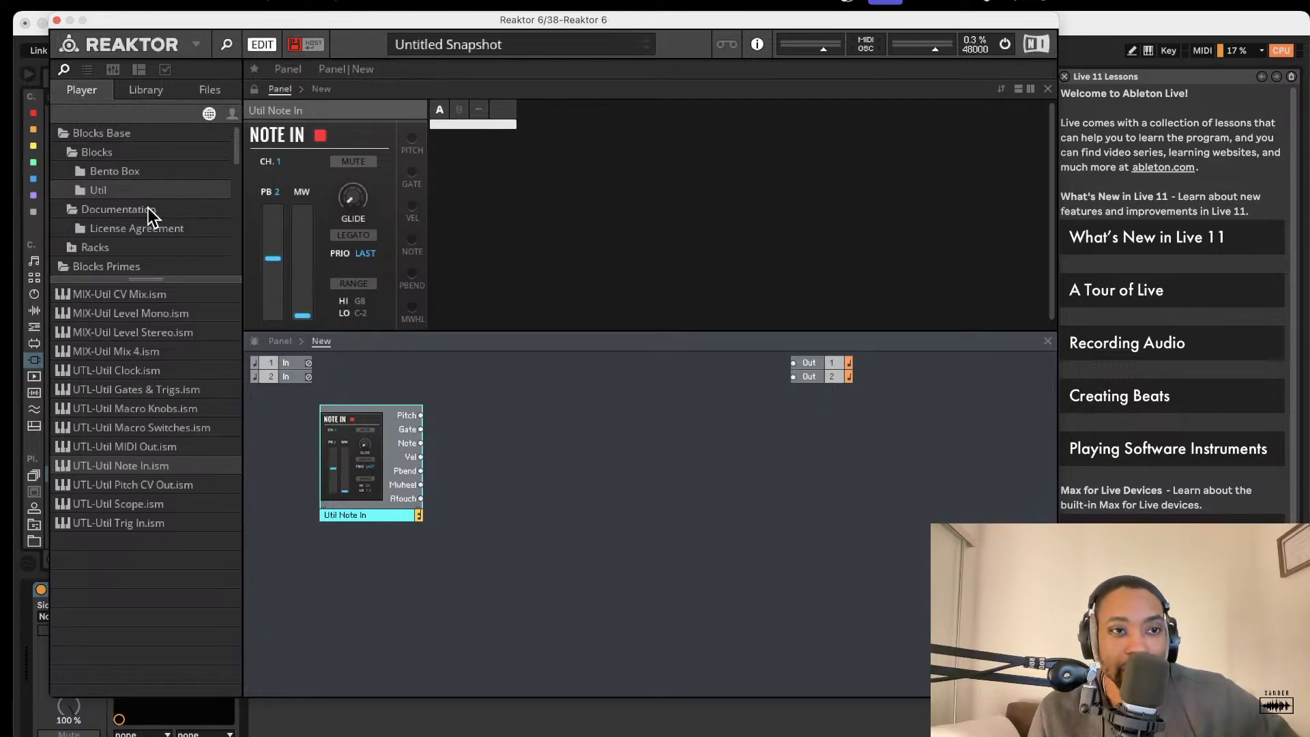
# Add the Bento Oscillator, SVF Filter, ADSR Envelope and VCA blocks from the Bento Box folder to the structure.
pyautogui.click(116, 174)
pyautogui.moveTo(150, 408); pyautogui.dragTo(505, 450)
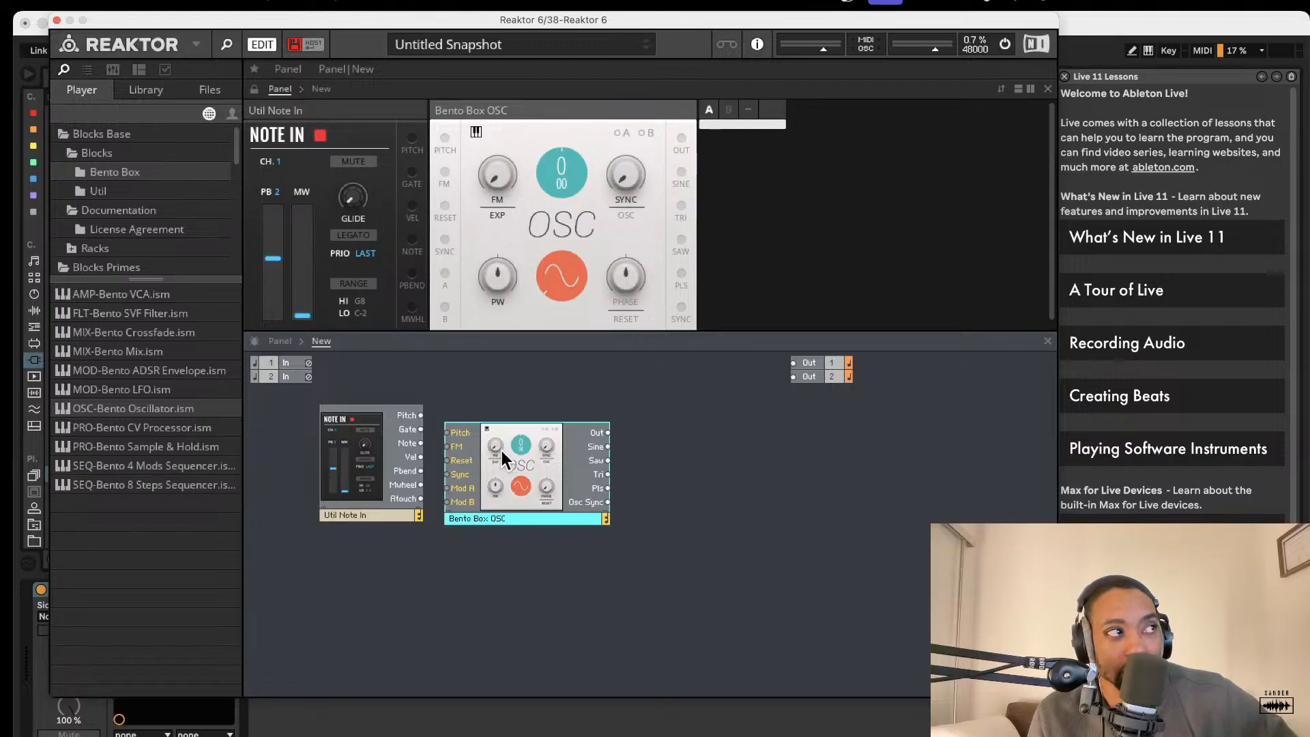
pyautogui.moveTo(171, 313); pyautogui.dragTo(714, 508)
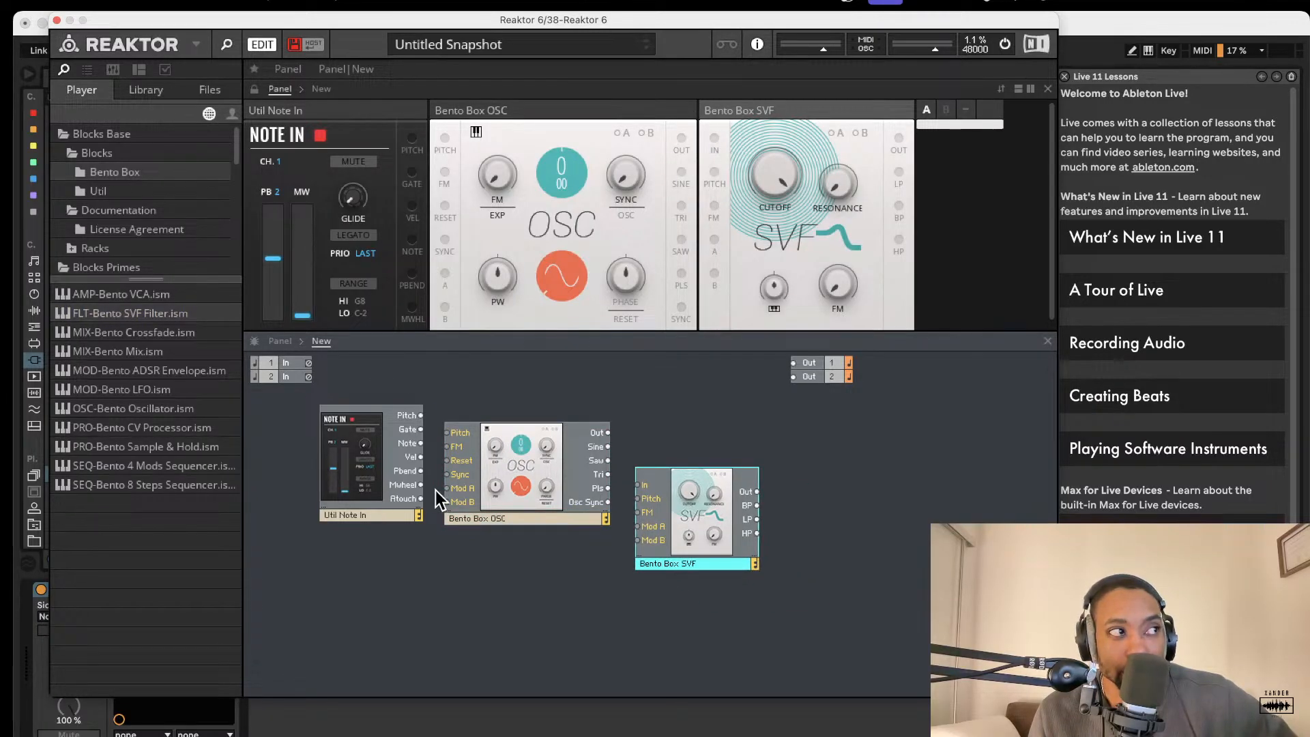
pyautogui.moveTo(176, 370); pyautogui.dragTo(801, 588)
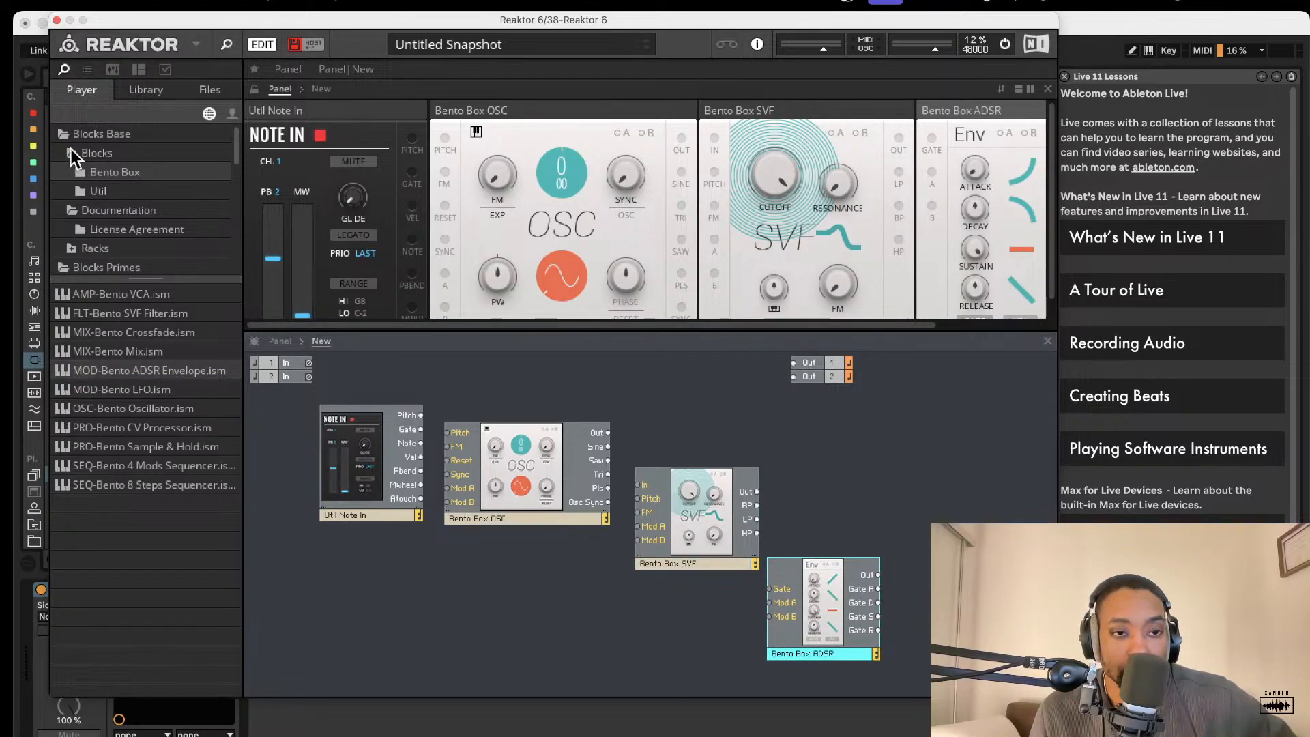
pyautogui.moveTo(174, 293); pyautogui.dragTo(887, 443)
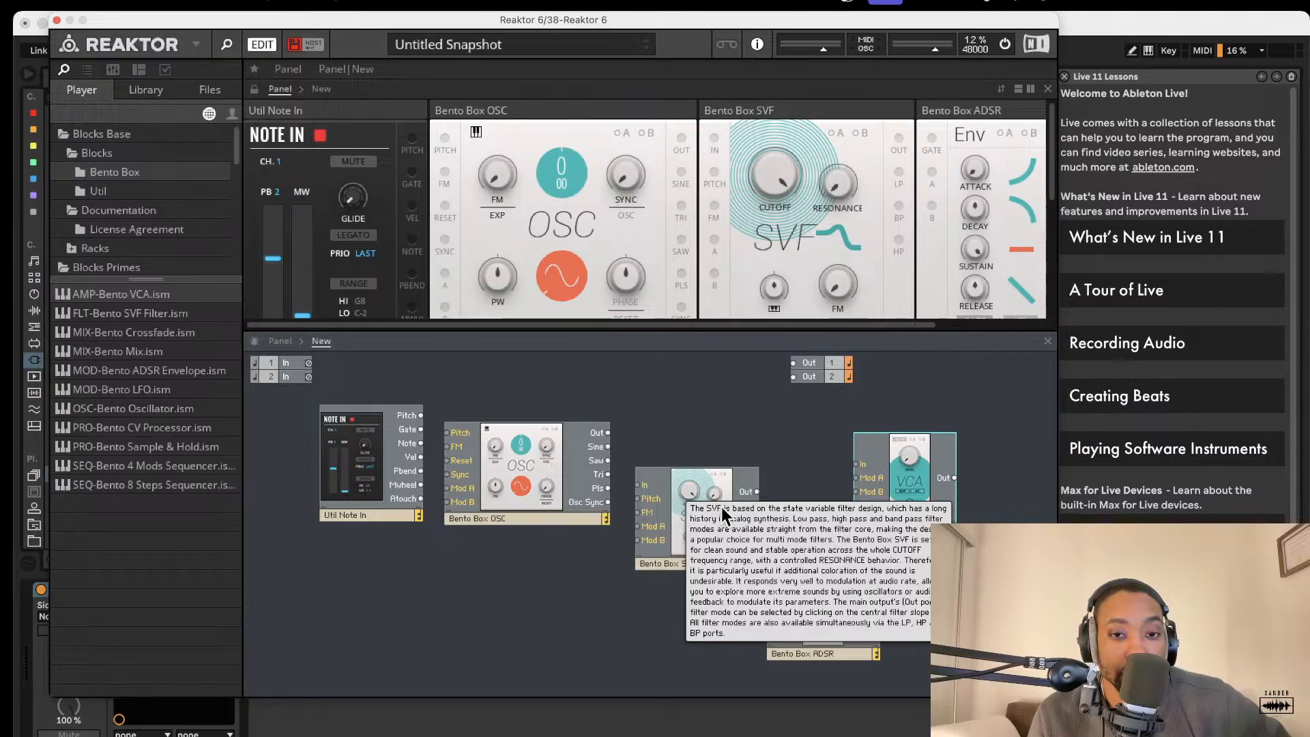
# Rearrange the structure so the VCA sits just right of the SVF filter, with the ADSR block to its lower right.
pyautogui.moveTo(860, 506); pyautogui.dragTo(807, 509)
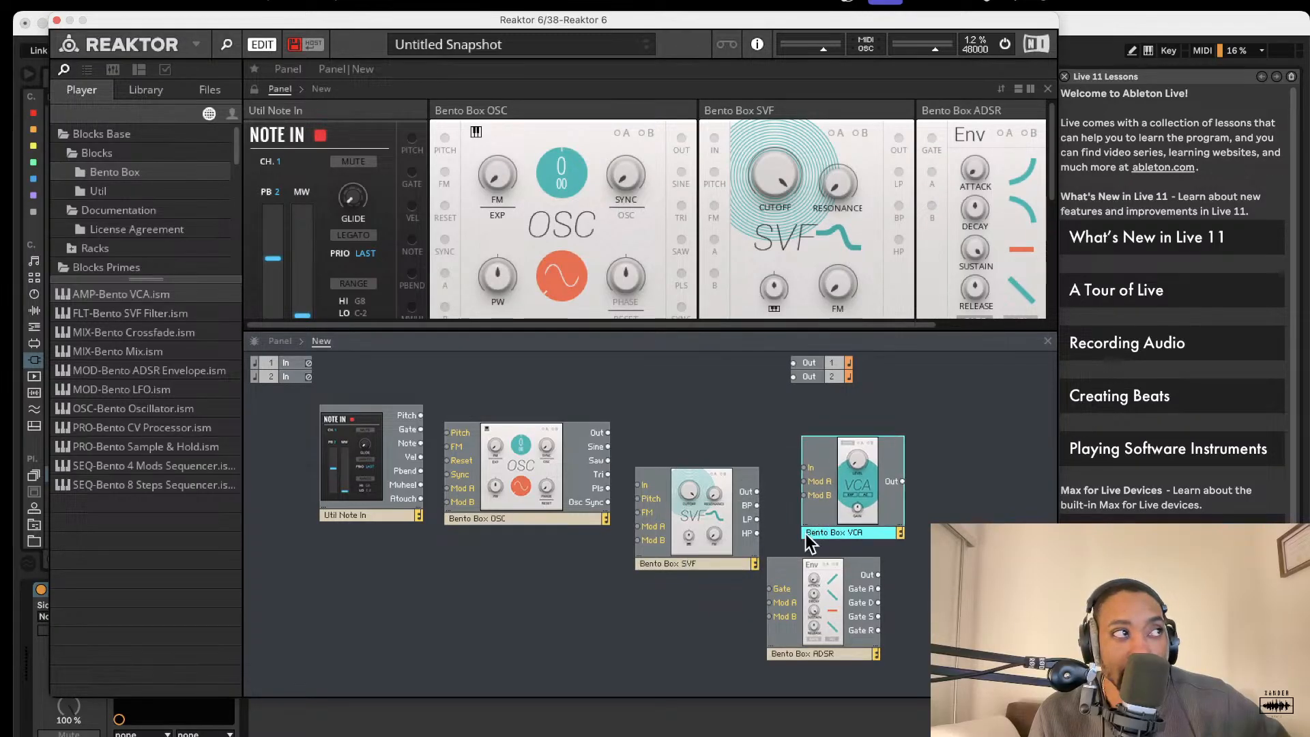
pyautogui.moveTo(804, 621)
pyautogui.mouseDown()
pyautogui.moveTo(865, 597)
pyautogui.moveTo(791, 607)
pyautogui.mouseUp()
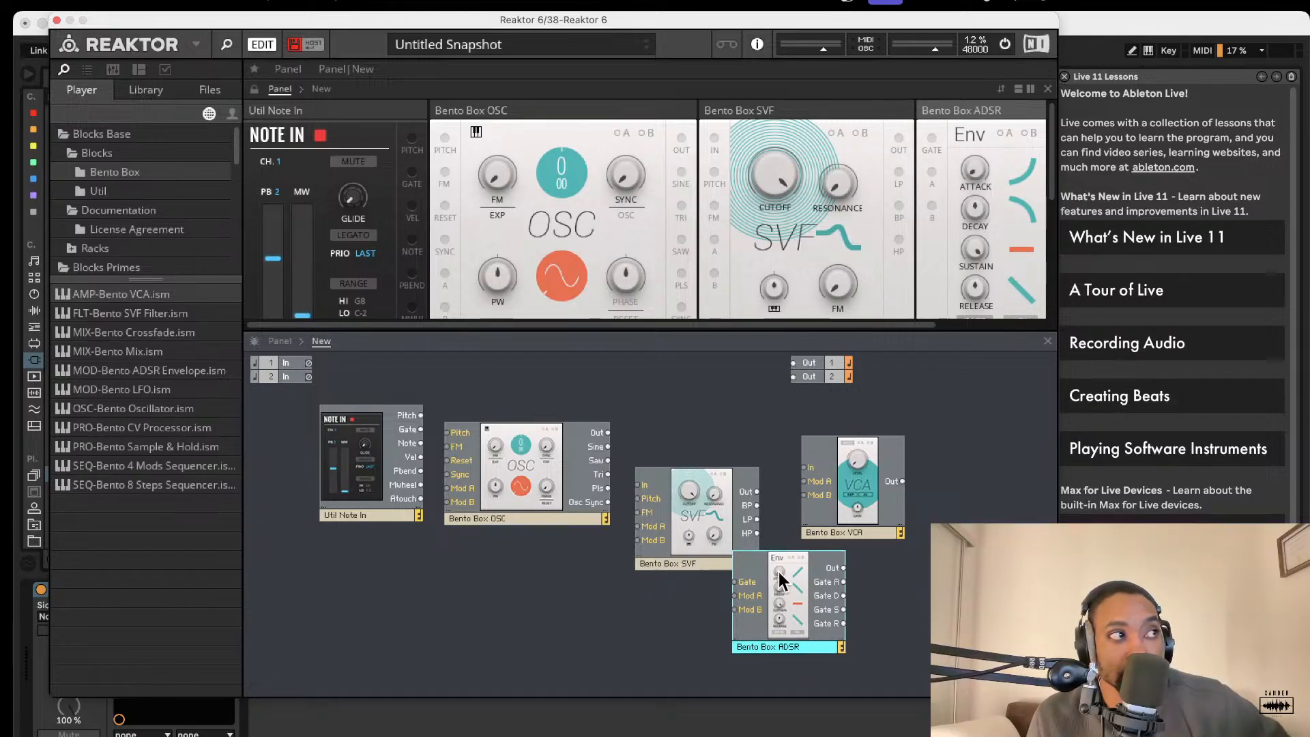
pyautogui.moveTo(890, 508); pyautogui.dragTo(859, 511)
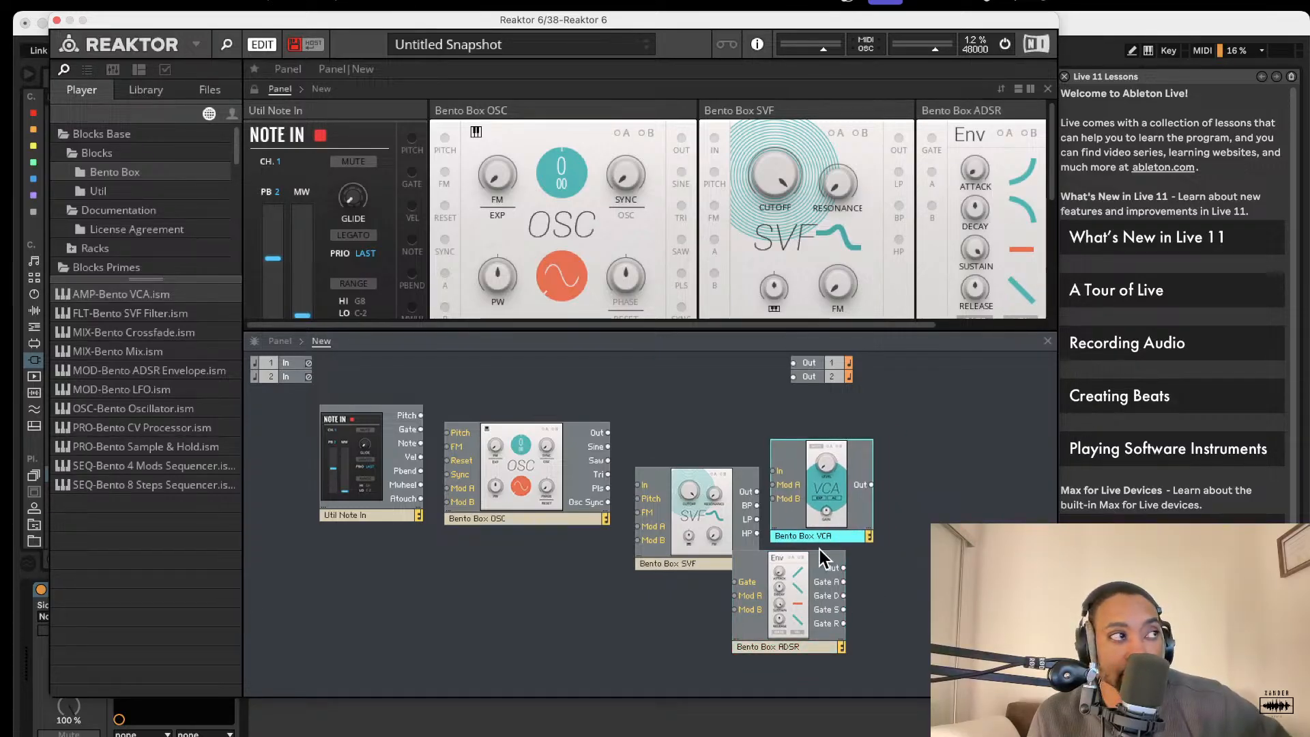
pyautogui.moveTo(809, 578); pyautogui.dragTo(982, 516)
pyautogui.moveTo(843, 489); pyautogui.dragTo(846, 589)
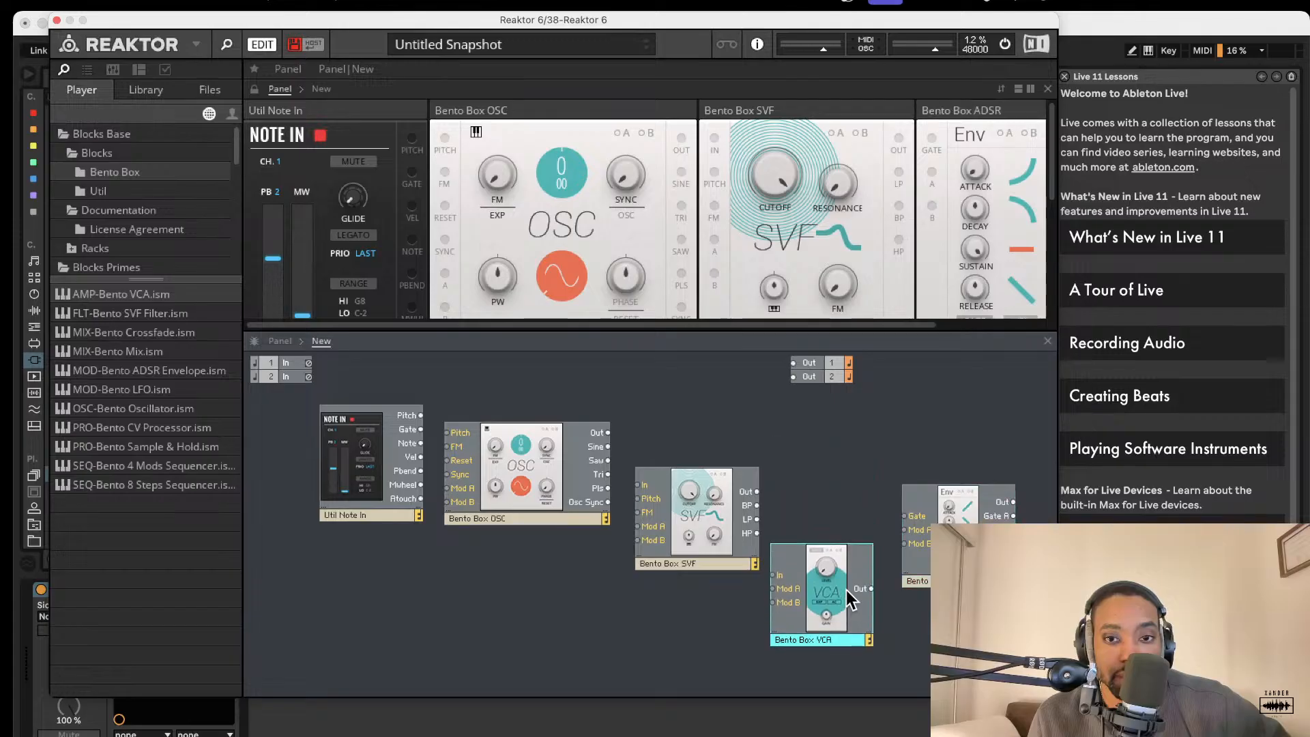
pyautogui.moveTo(914, 546); pyautogui.dragTo(949, 642)
pyautogui.moveTo(815, 573); pyautogui.dragTo(819, 542)
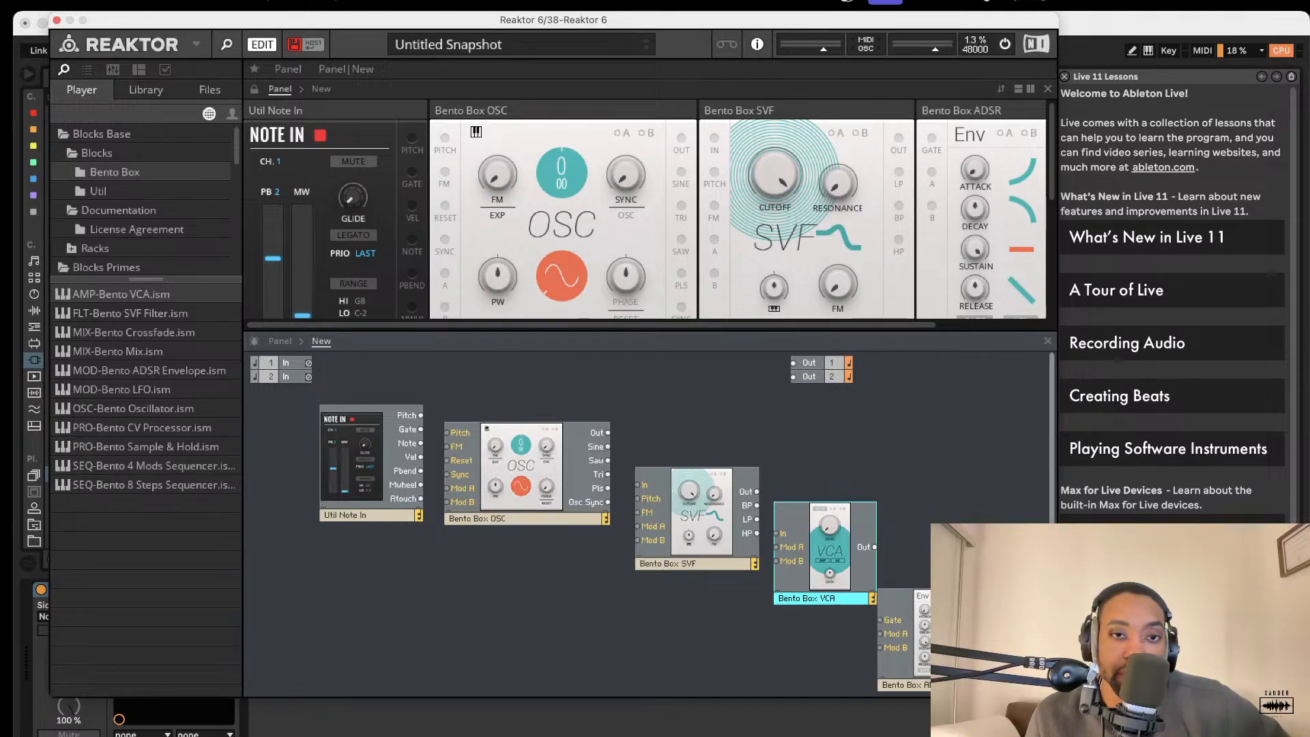
# Add a Bento LFO block below Note In and shift the oscillator block slightly away from Note In.
pyautogui.moveTo(156, 390); pyautogui.dragTo(459, 615)
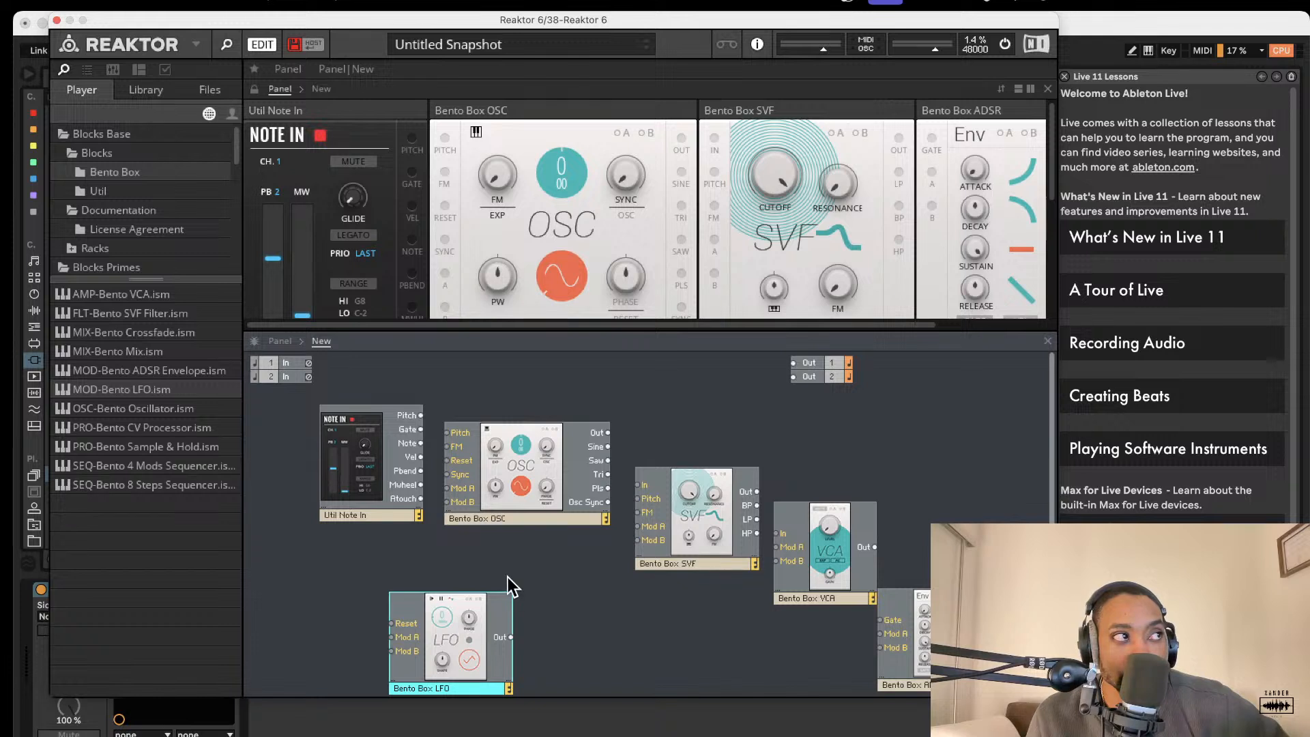
pyautogui.moveTo(490, 493); pyautogui.dragTo(514, 510)
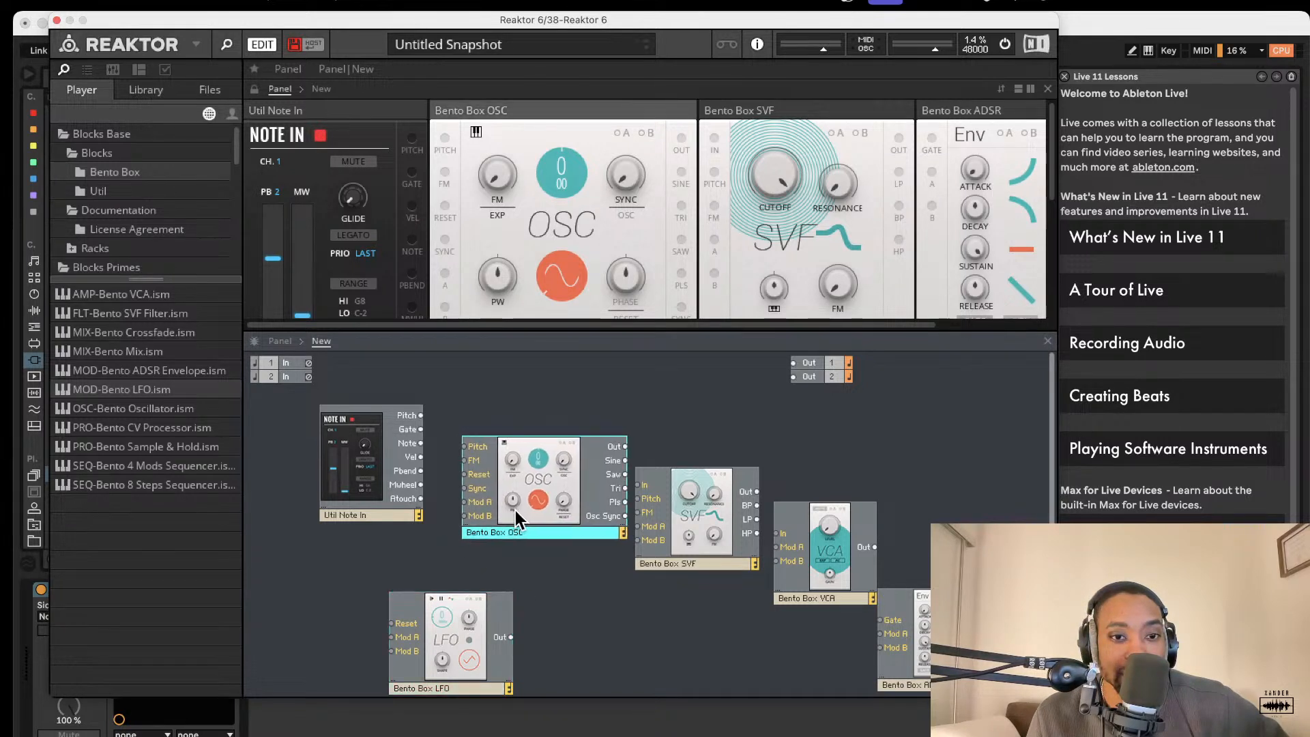
pyautogui.moveTo(478, 625); pyautogui.dragTo(405, 603)
pyautogui.moveTo(421, 416); pyautogui.dragTo(471, 464)
pyautogui.click(450, 443)
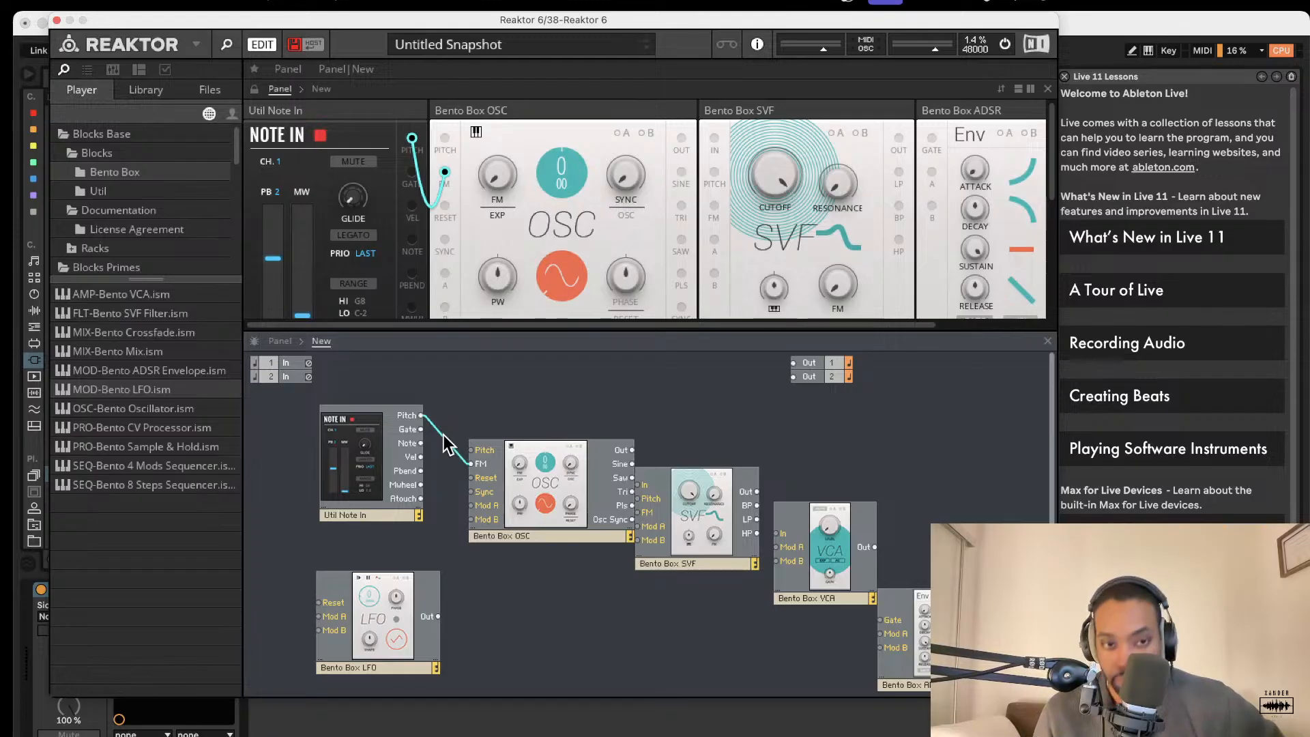
pyautogui.press('Delete')
# Wire Note In's Pitch to the oscillator's Pitch input and the oscillator's Out to the SVF filter's In.
pyautogui.moveTo(421, 416); pyautogui.dragTo(472, 449)
pyautogui.moveTo(610, 461); pyautogui.dragTo(638, 484)
pyautogui.moveTo(757, 491); pyautogui.dragTo(797, 538)
pyautogui.click(762, 509)
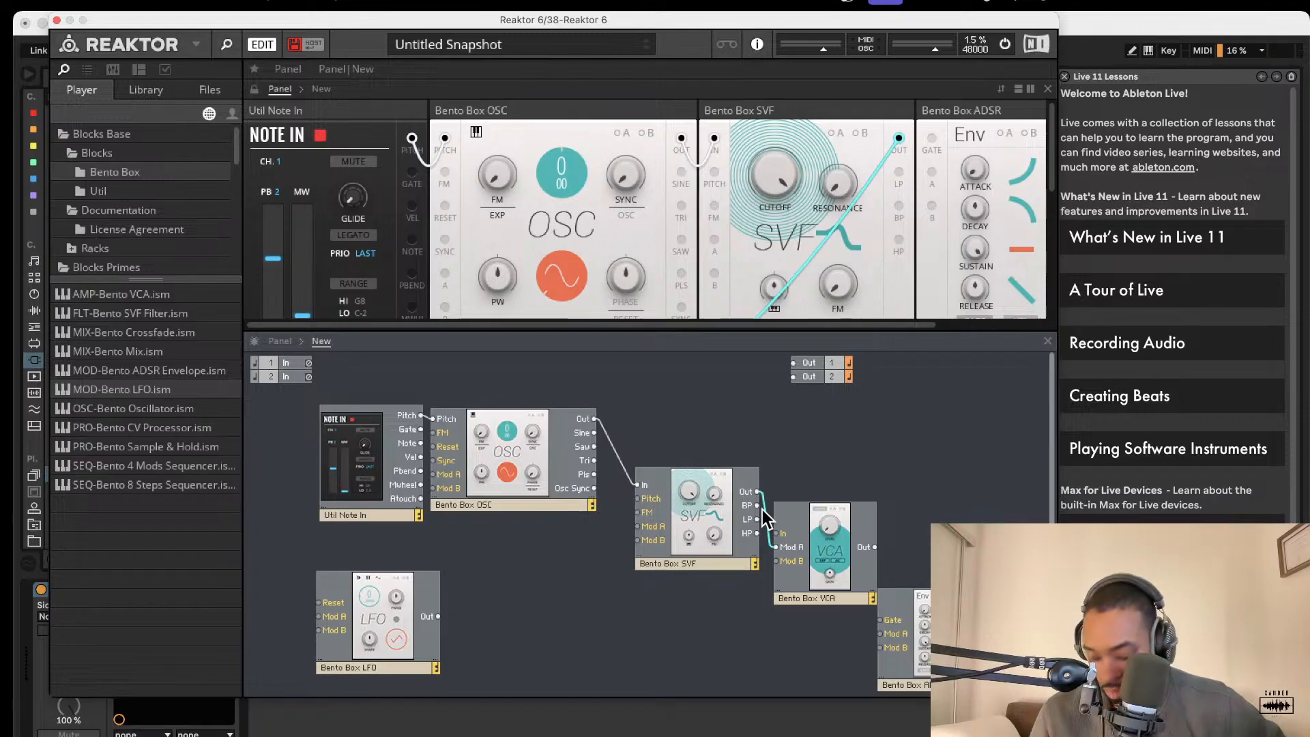
pyautogui.press('Delete')
# Wire the SVF filter's Out to the VCA's In and the VCA's Out to ensemble outputs 1 and 2.
pyautogui.moveTo(757, 491); pyautogui.dragTo(778, 533)
pyautogui.moveTo(875, 547); pyautogui.dragTo(804, 379)
pyautogui.moveTo(827, 535); pyautogui.dragTo(827, 477)
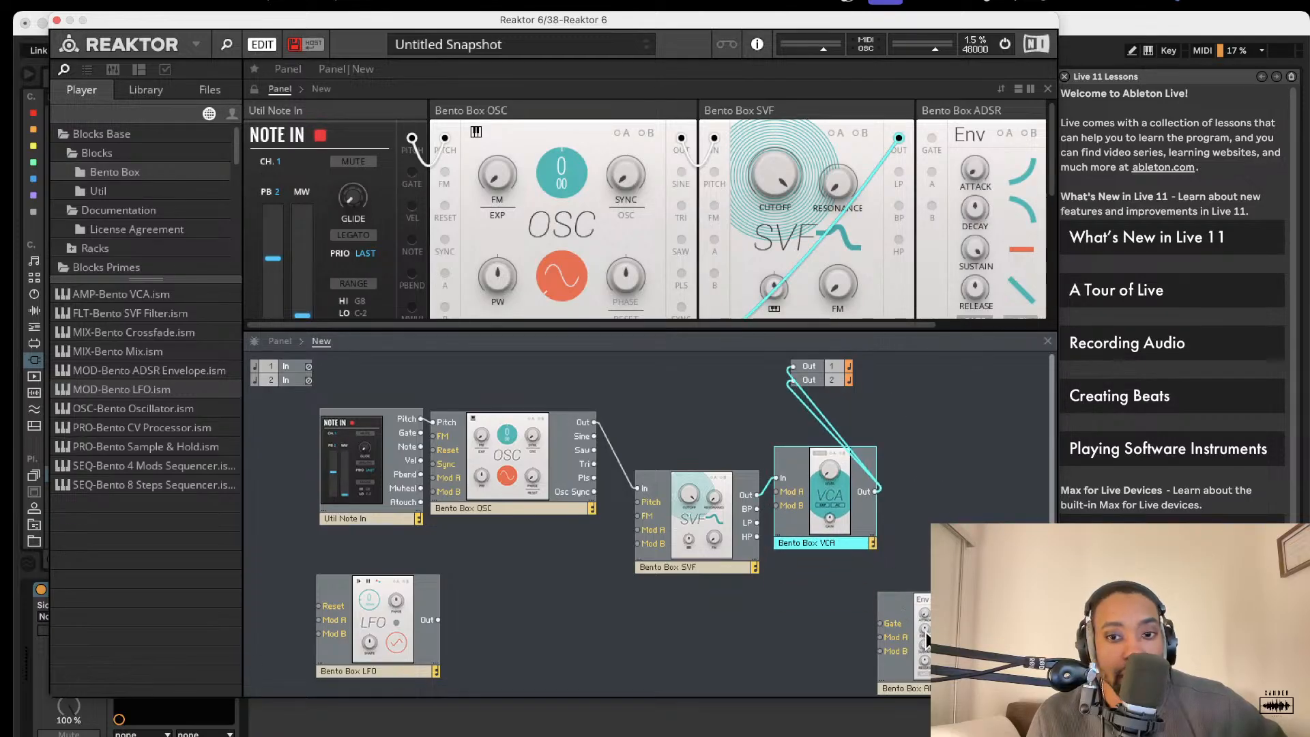
# Place the ADSR block below the SVF filter, wiring Note In's Gate to its Gate input and its Out to the VCA's Mod A.
pyautogui.moveTo(927, 645); pyautogui.dragTo(421, 432)
pyautogui.moveTo(784, 629); pyautogui.dragTo(673, 629)
pyautogui.moveTo(754, 609); pyautogui.dragTo(797, 492)
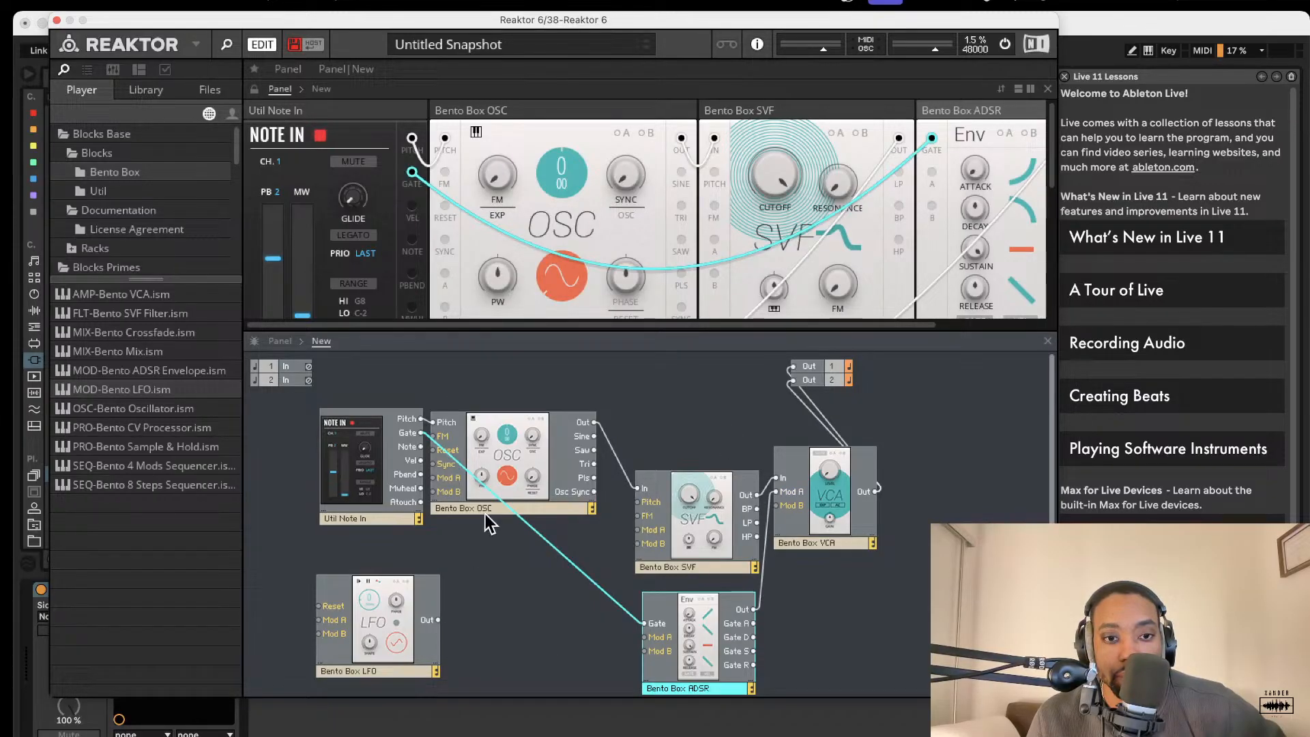
# Wire the LFO's Out to the oscillator's Mod A input and select modulation A on the oscillator panel.
pyautogui.moveTo(516, 465); pyautogui.dragTo(532, 518)
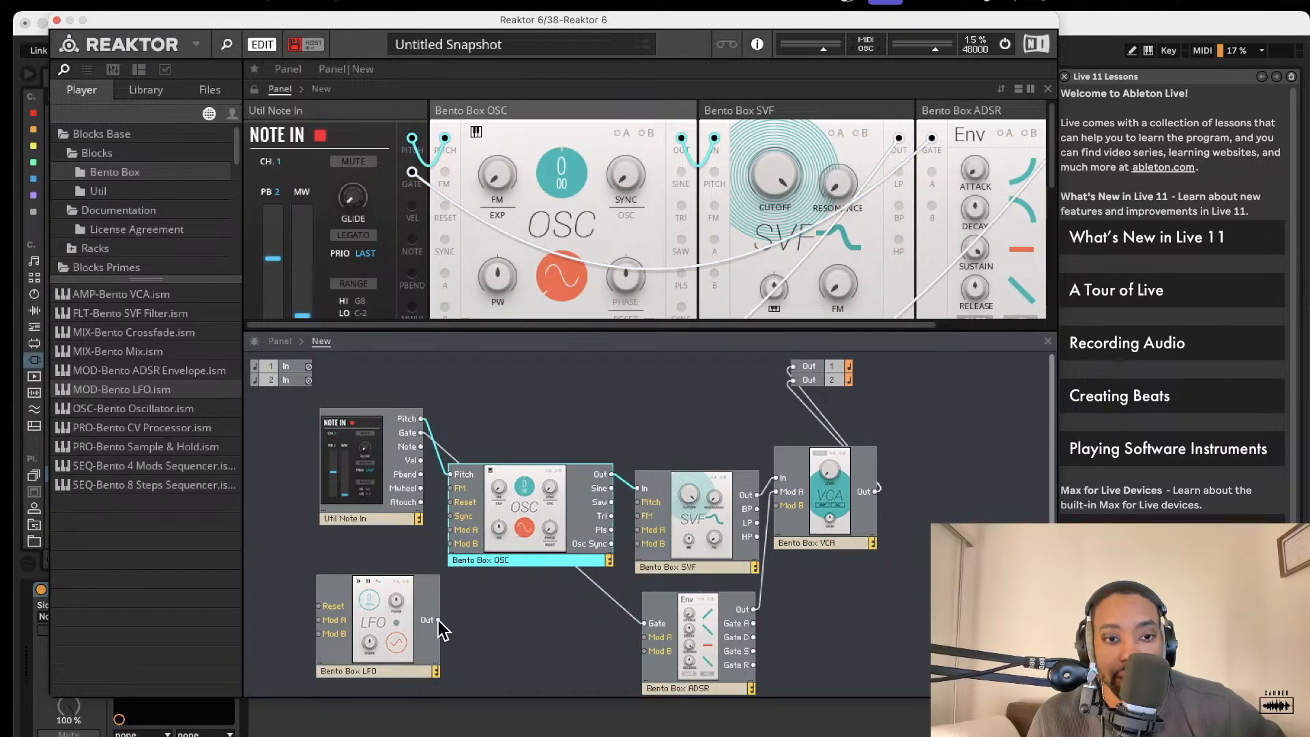
pyautogui.moveTo(438, 620); pyautogui.dragTo(451, 529)
pyautogui.click(647, 289)
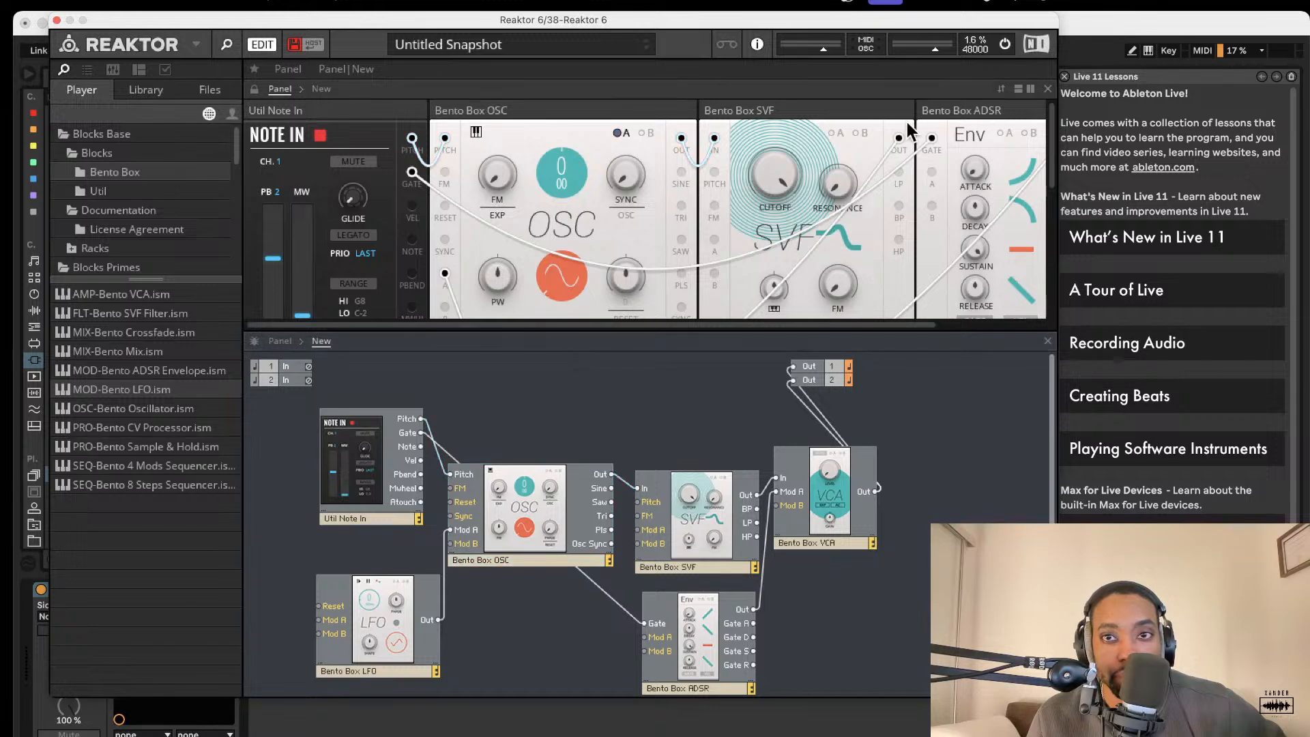
pyautogui.click(613, 134)
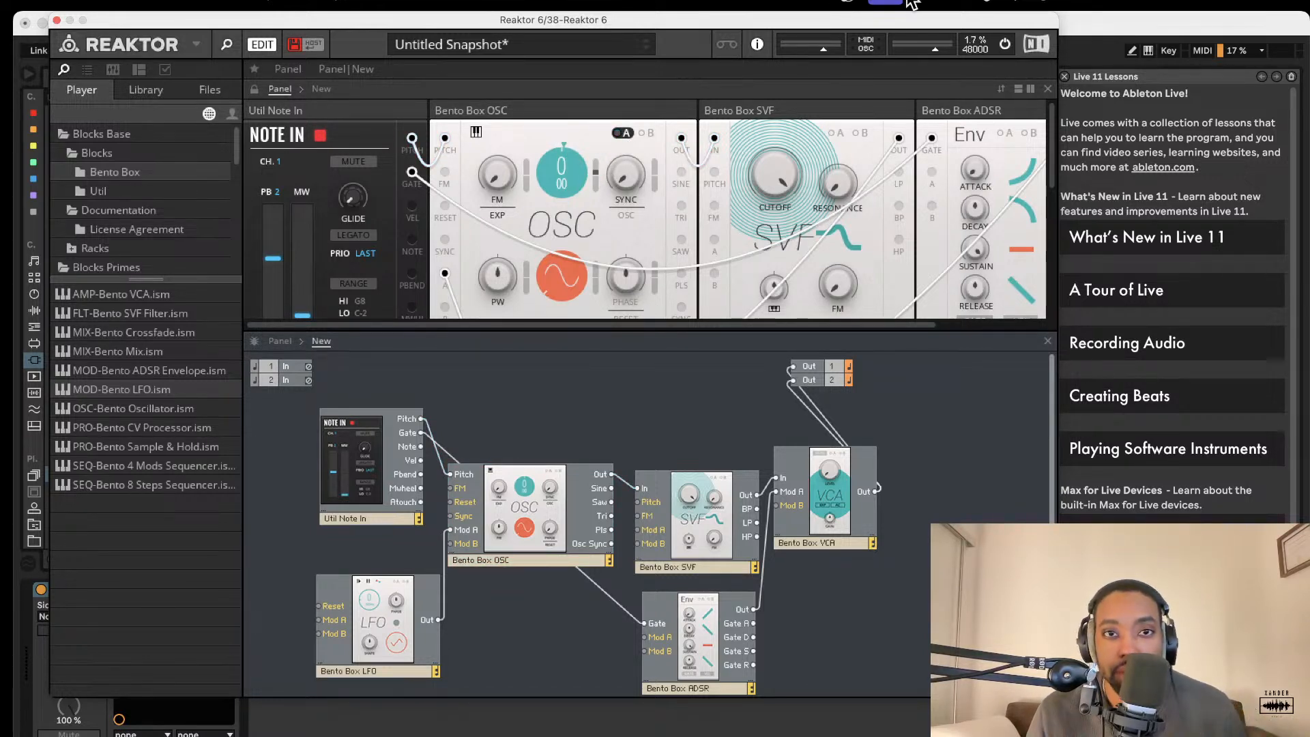
pyautogui.scroll(-3, 755, 153)
pyautogui.scroll(-2, 755, 153)
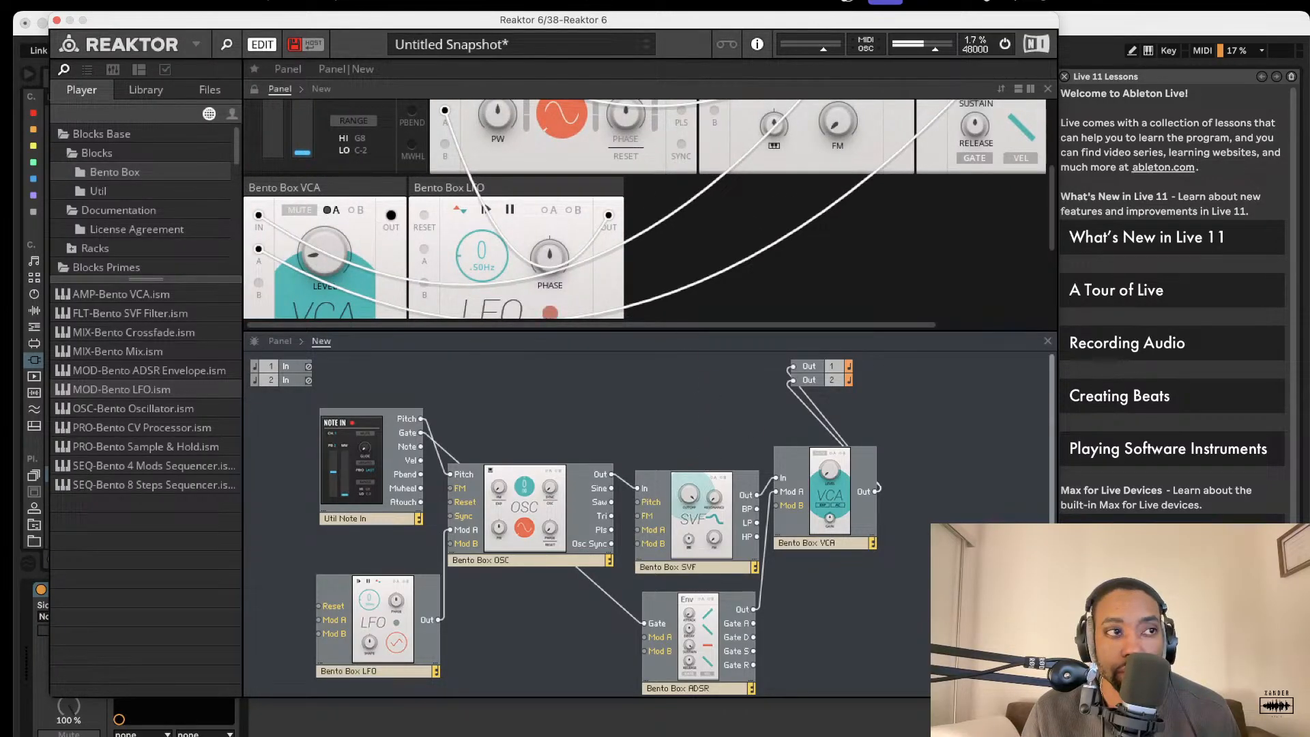
pyautogui.press('super+Tab')
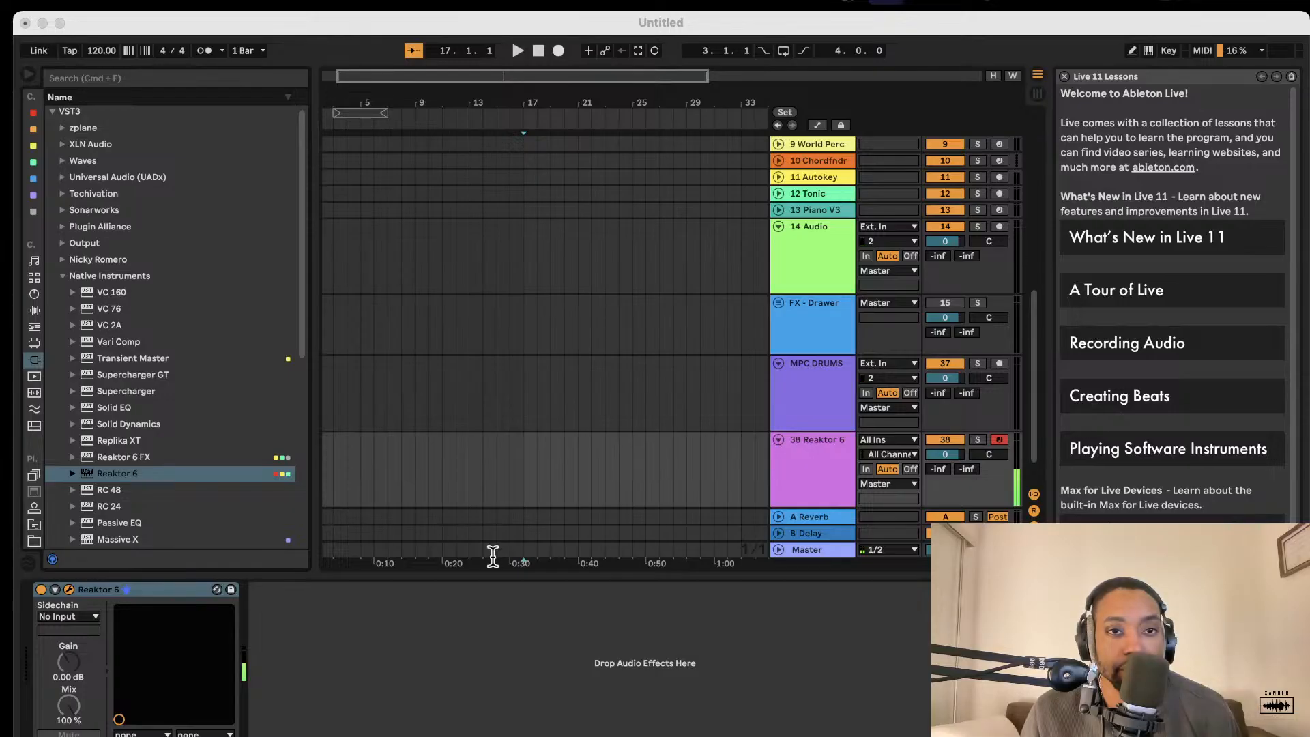
pyautogui.click(686, 591)
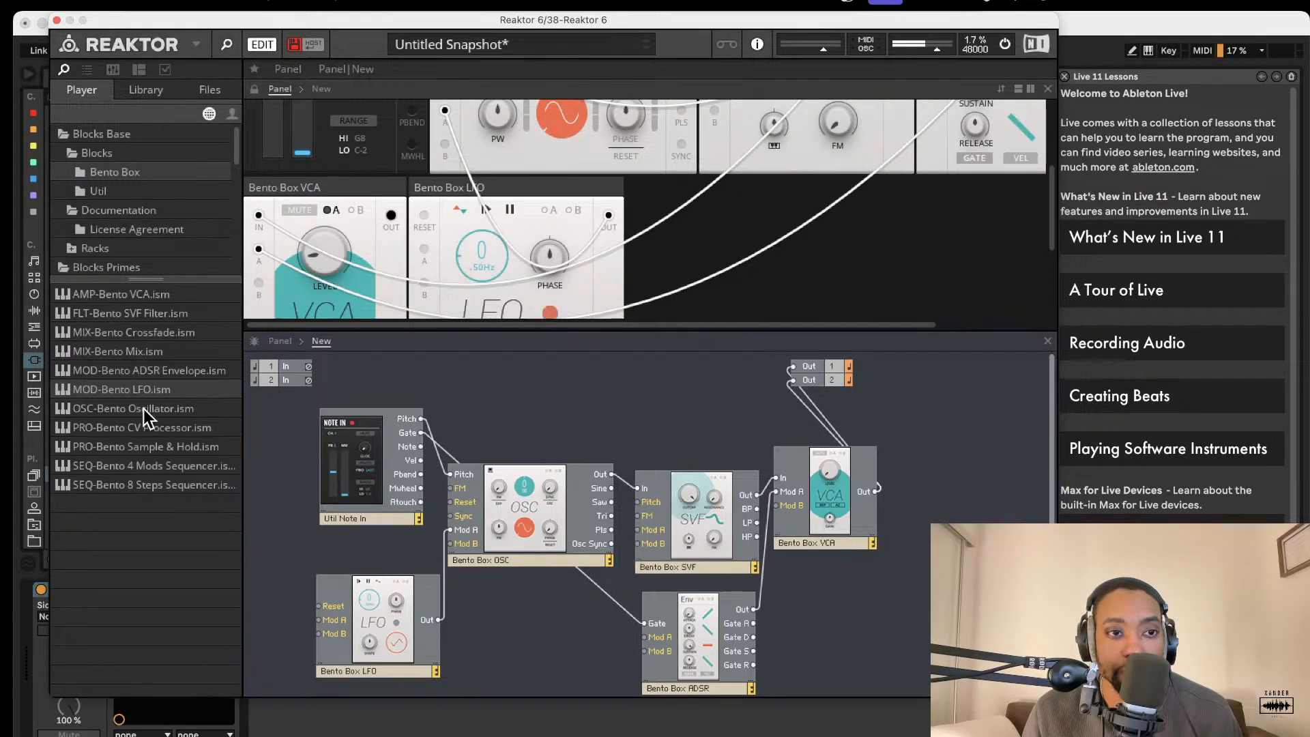
# Add the Util Scope block to the structure and wire the SVF filter's Out to its In.
pyautogui.click(136, 193)
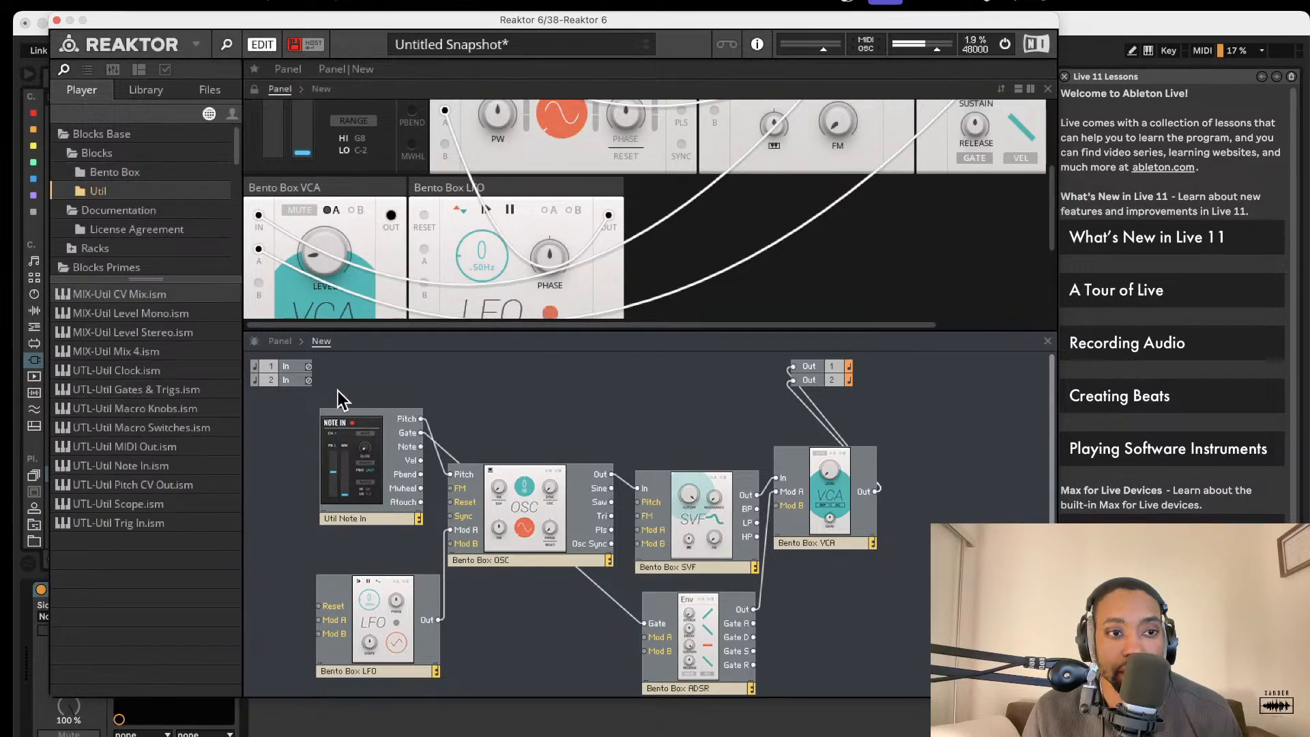
pyautogui.moveTo(136, 505); pyautogui.dragTo(758, 492)
pyautogui.scroll(3, 766, 263)
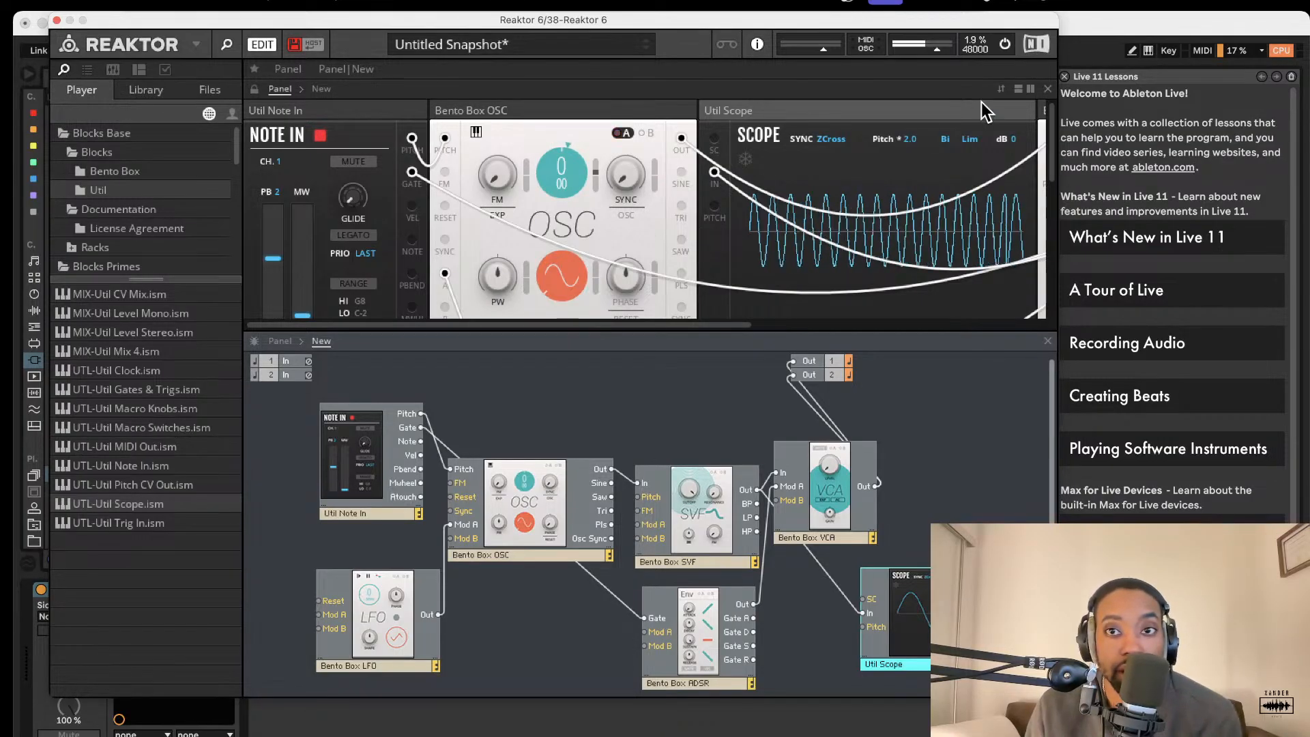
# Restart the audio engine by switching it off and on, and set the oscillator's tuning to 4.00.
pyautogui.click(1007, 45)
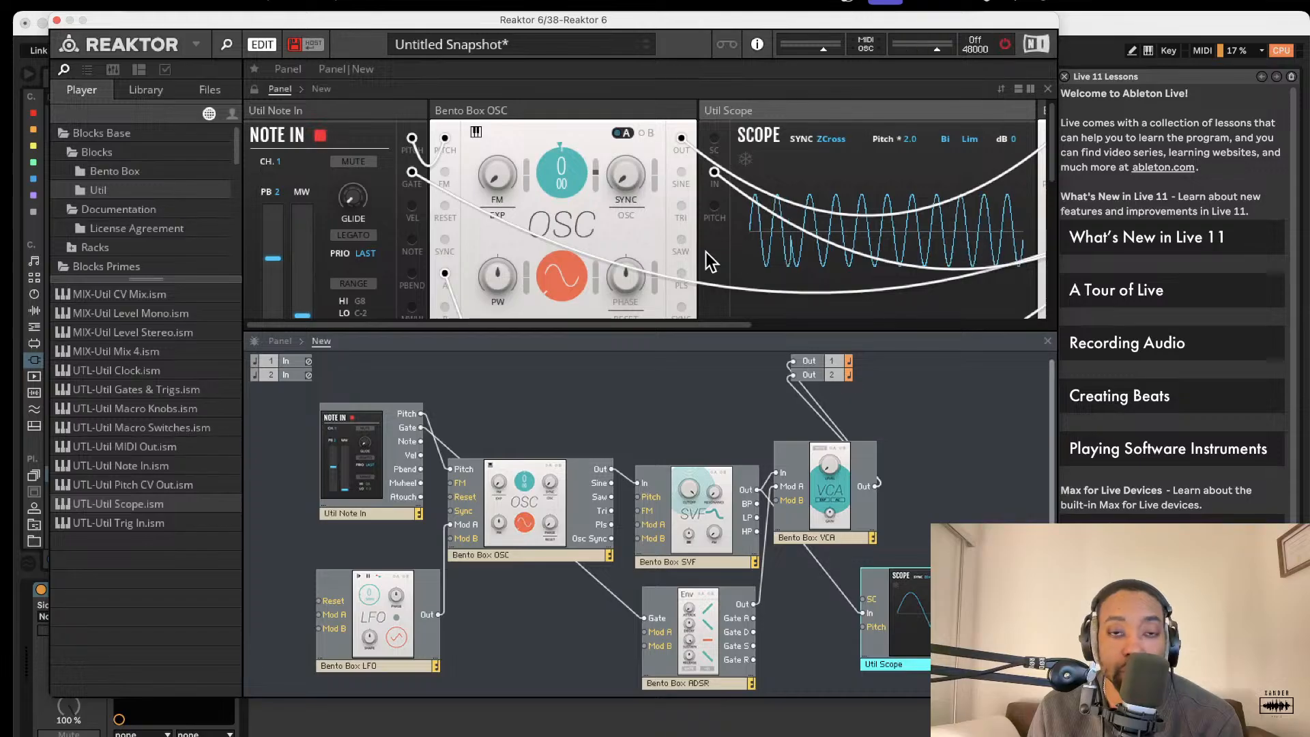
pyautogui.scroll(-1, 618, 213)
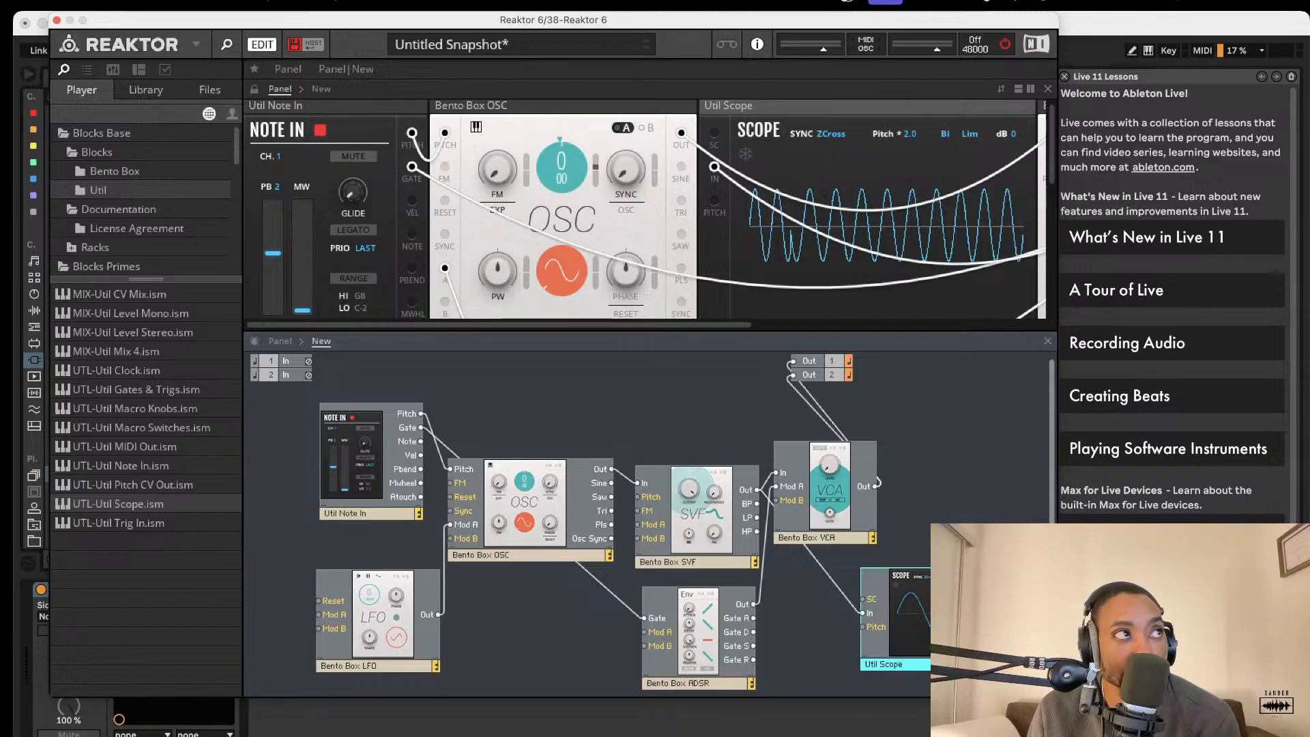
pyautogui.click(1005, 44)
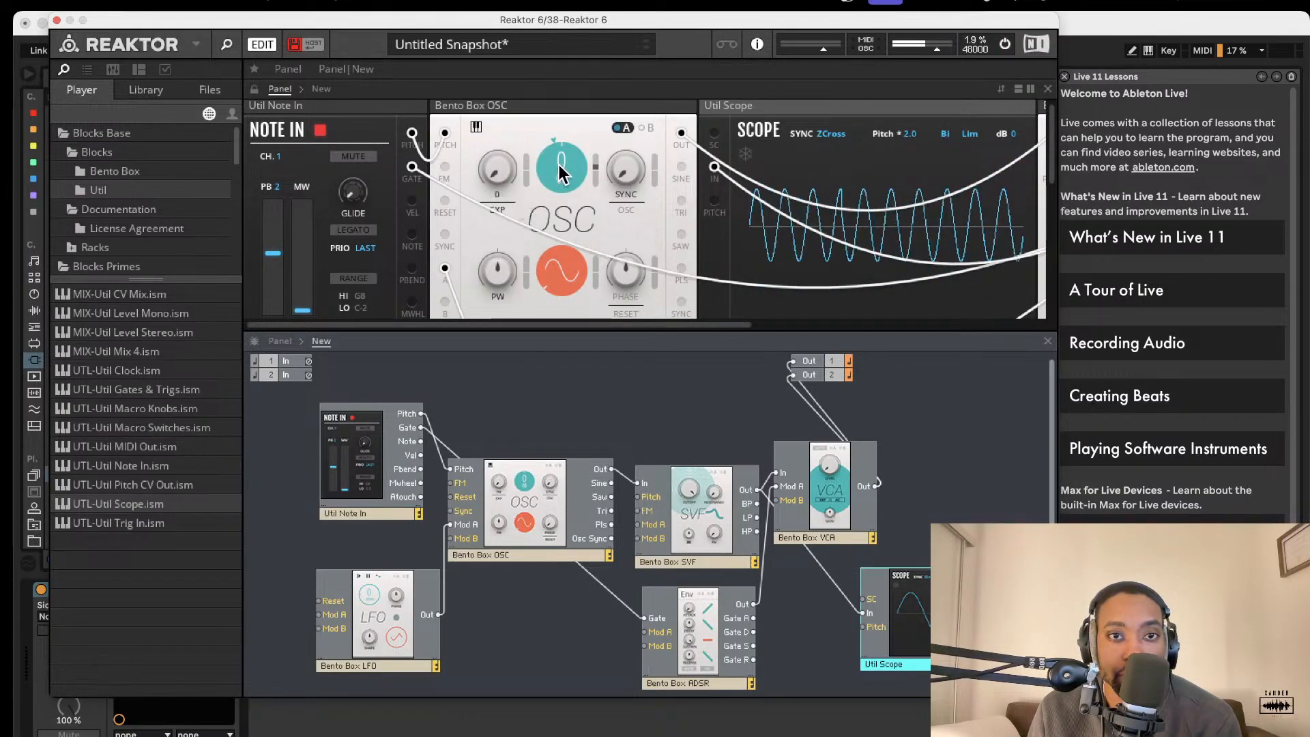
pyautogui.moveTo(559, 164); pyautogui.dragTo(560, 116)
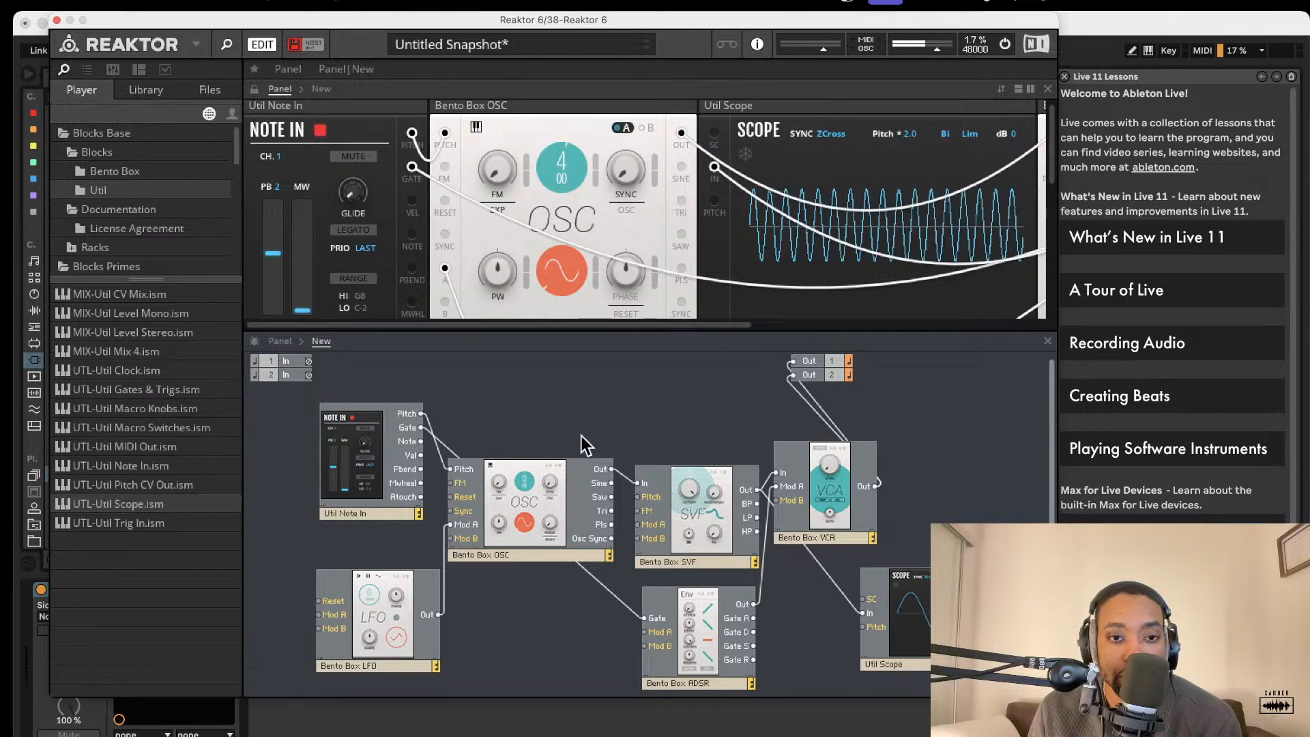
pyautogui.moveTo(644, 646); pyautogui.dragTo(628, 663)
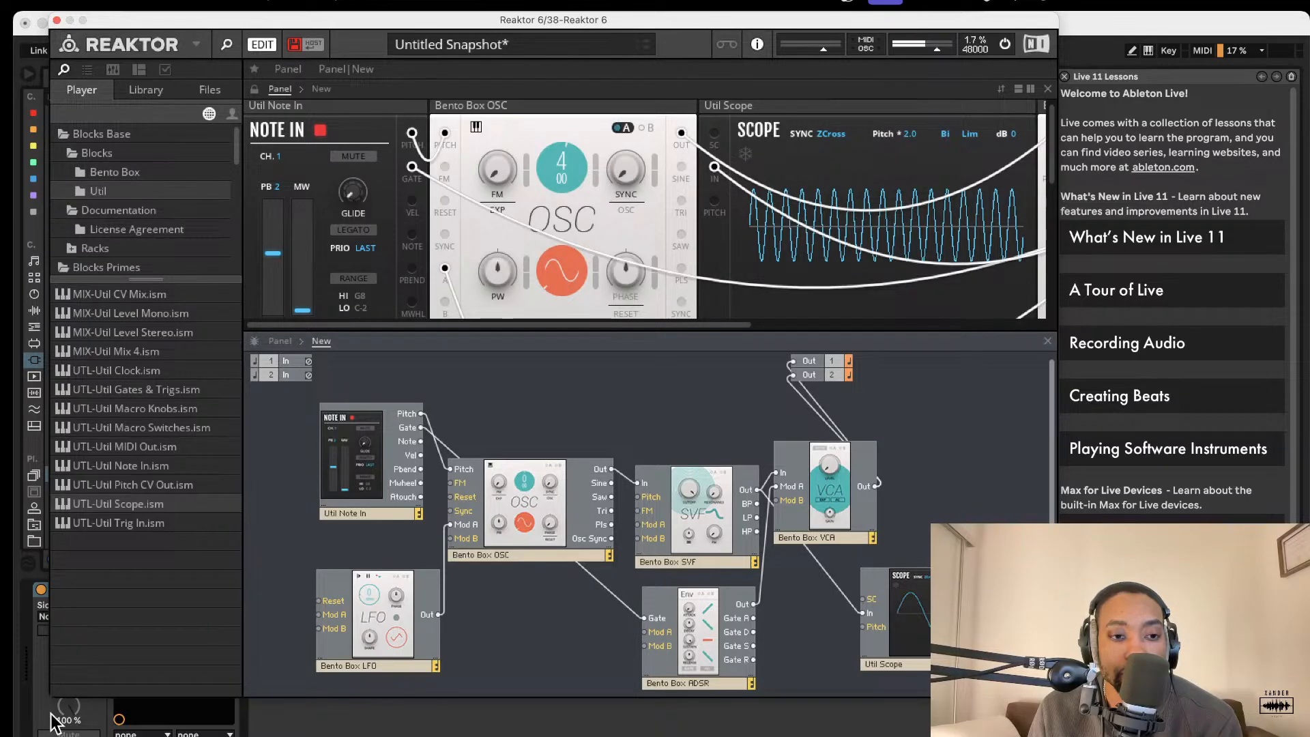
pyautogui.click(345, 733)
pyautogui.moveTo(639, 184); pyautogui.dragTo(5, 182)
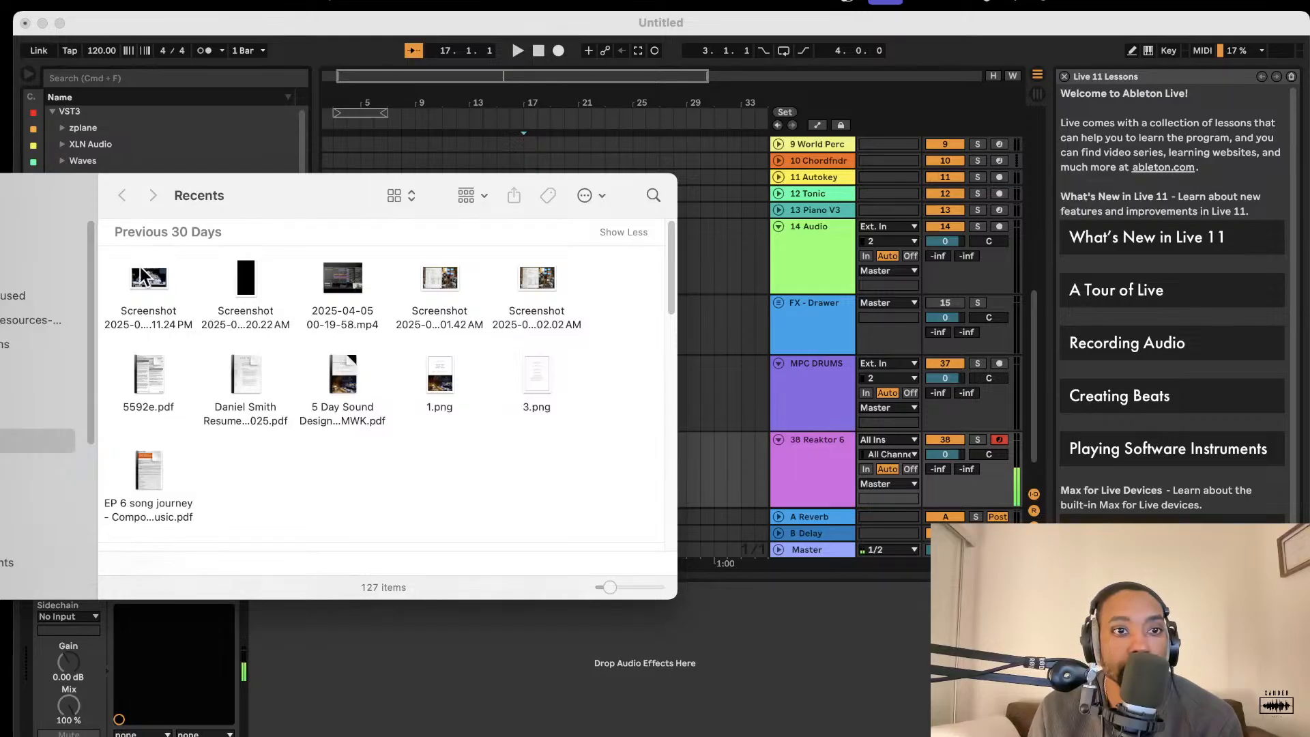
pyautogui.moveTo(2, 240); pyautogui.dragTo(172, 255)
pyautogui.moveTo(59, 176); pyautogui.dragTo(313, 487)
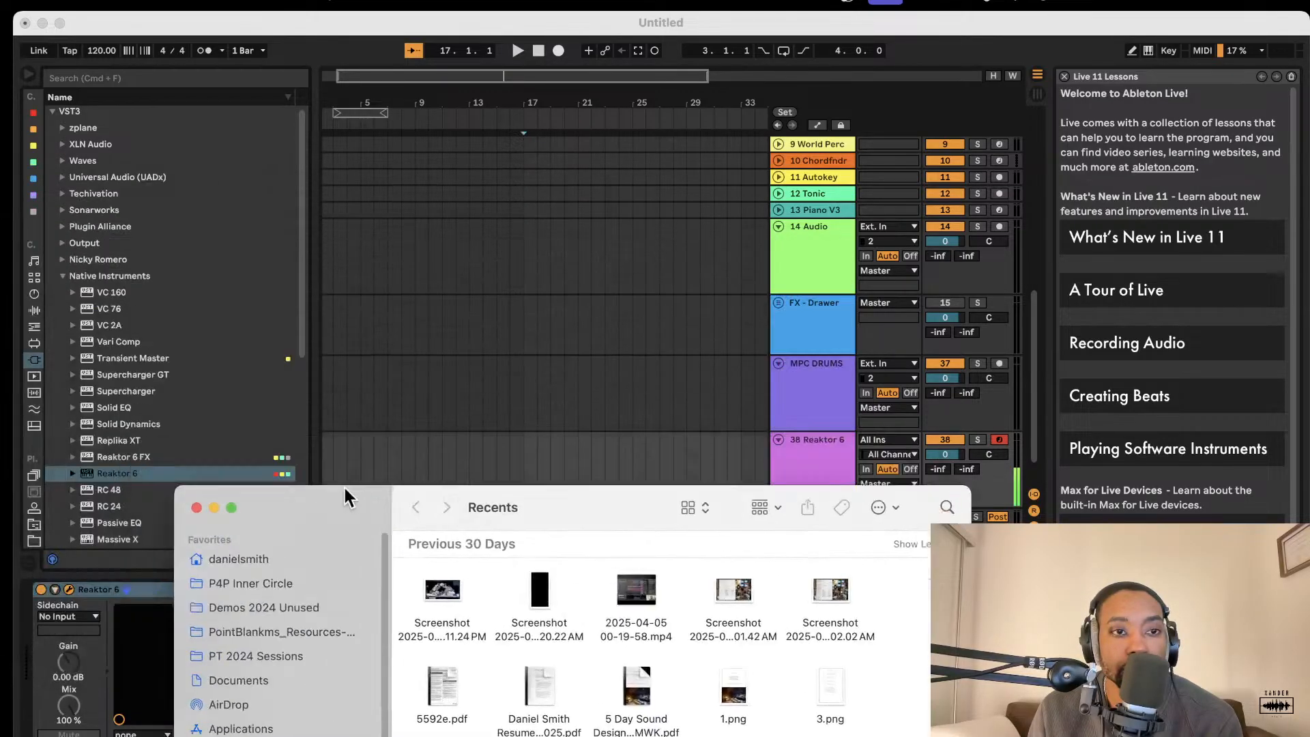
pyautogui.click(203, 518)
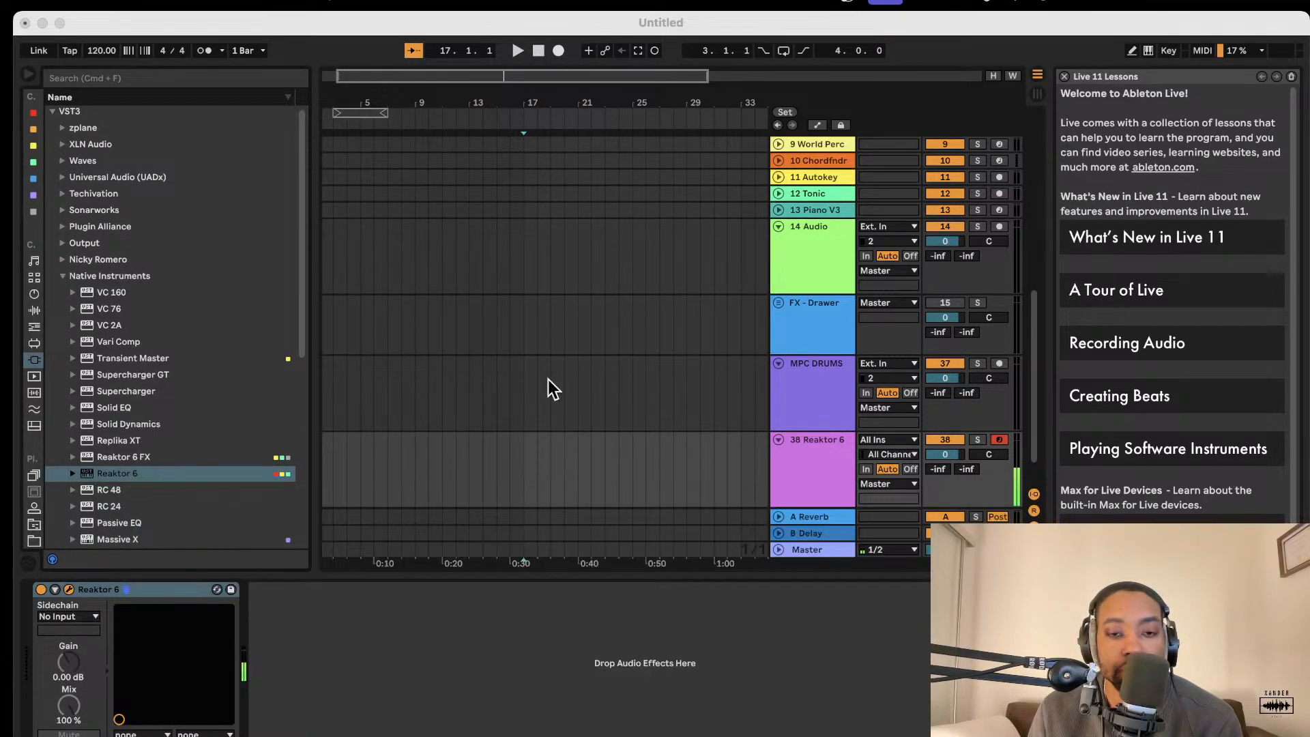
pyautogui.scroll(1, 557, 502)
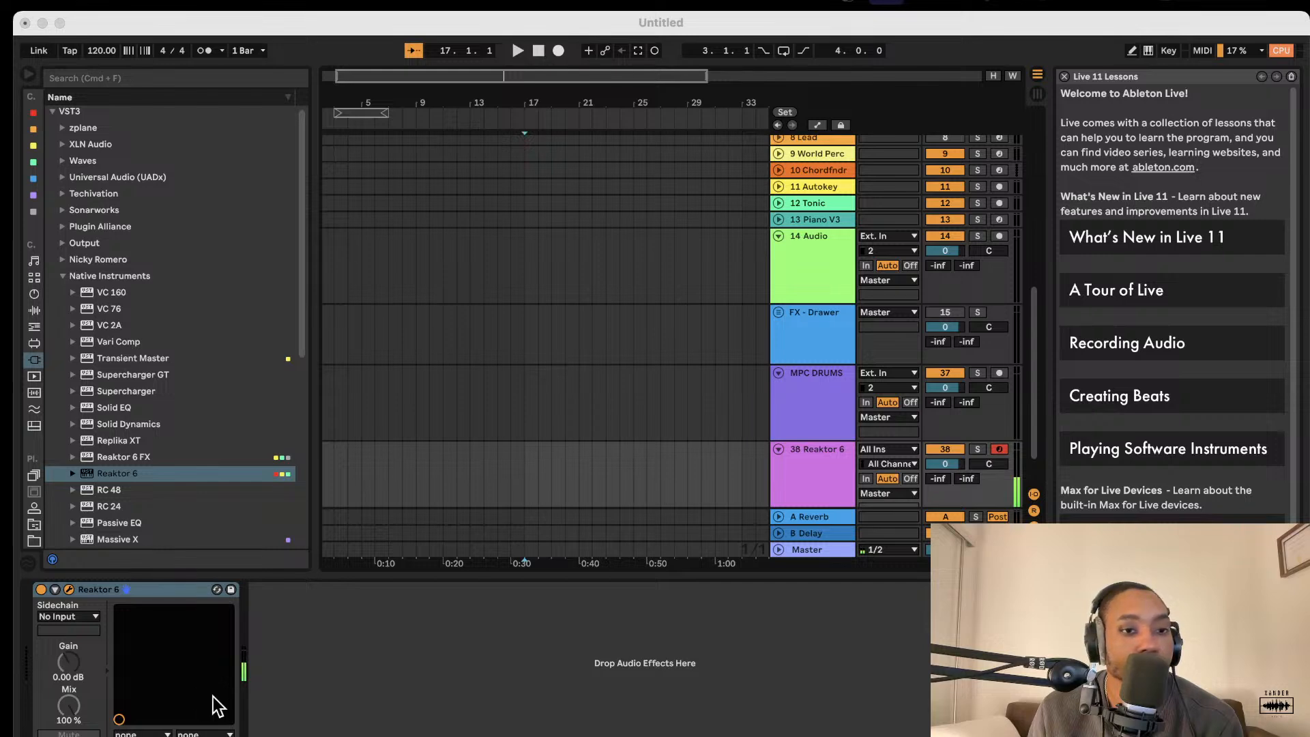
# Reopen the Reaktor 6 plug-in window in Ableton Live and place the VHS ENS instrument beside the VCA in the structure.
pyautogui.click(68, 589)
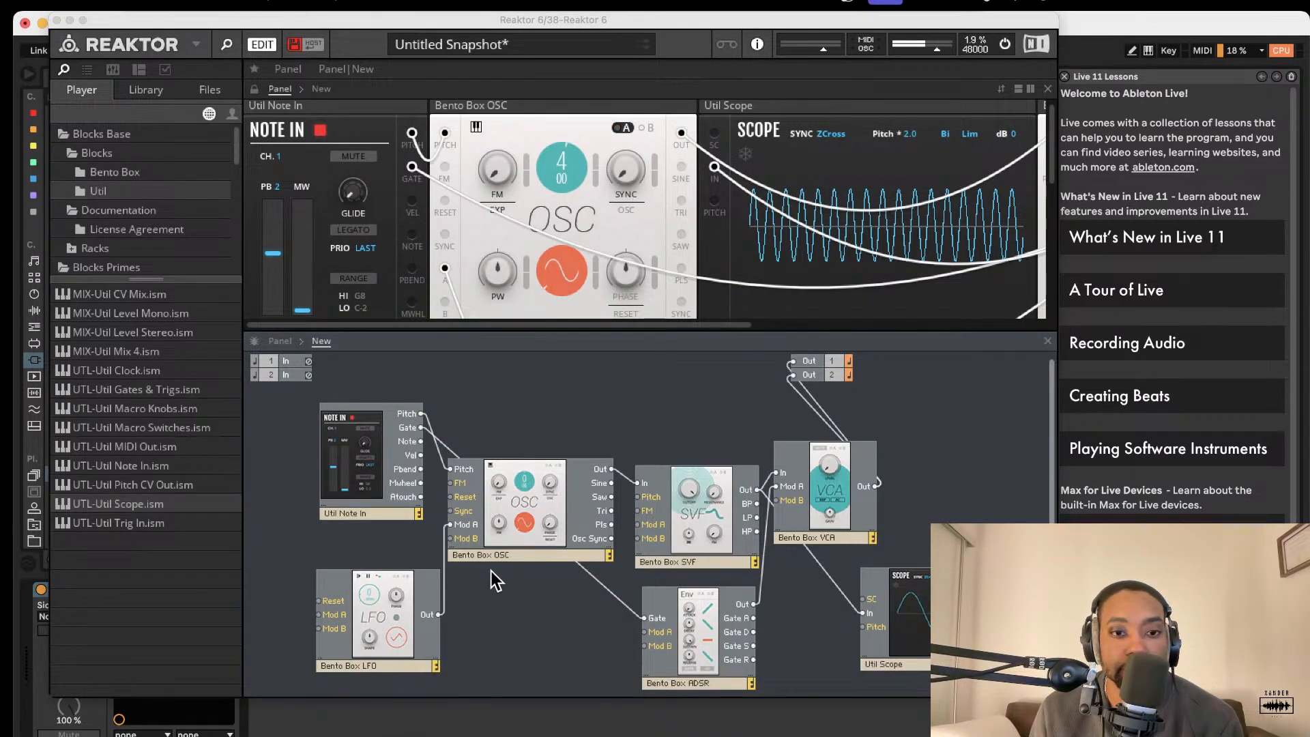
pyautogui.press('super+v')
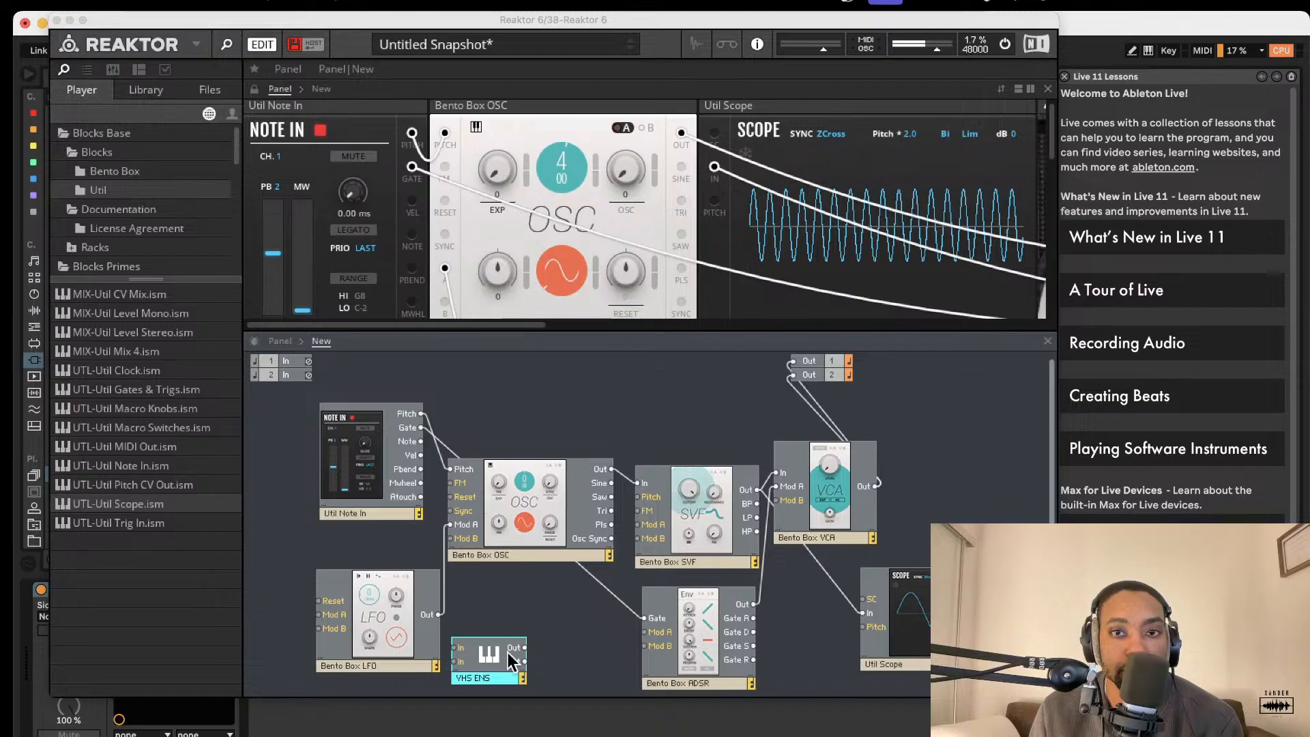
pyautogui.moveTo(498, 652); pyautogui.dragTo(526, 608)
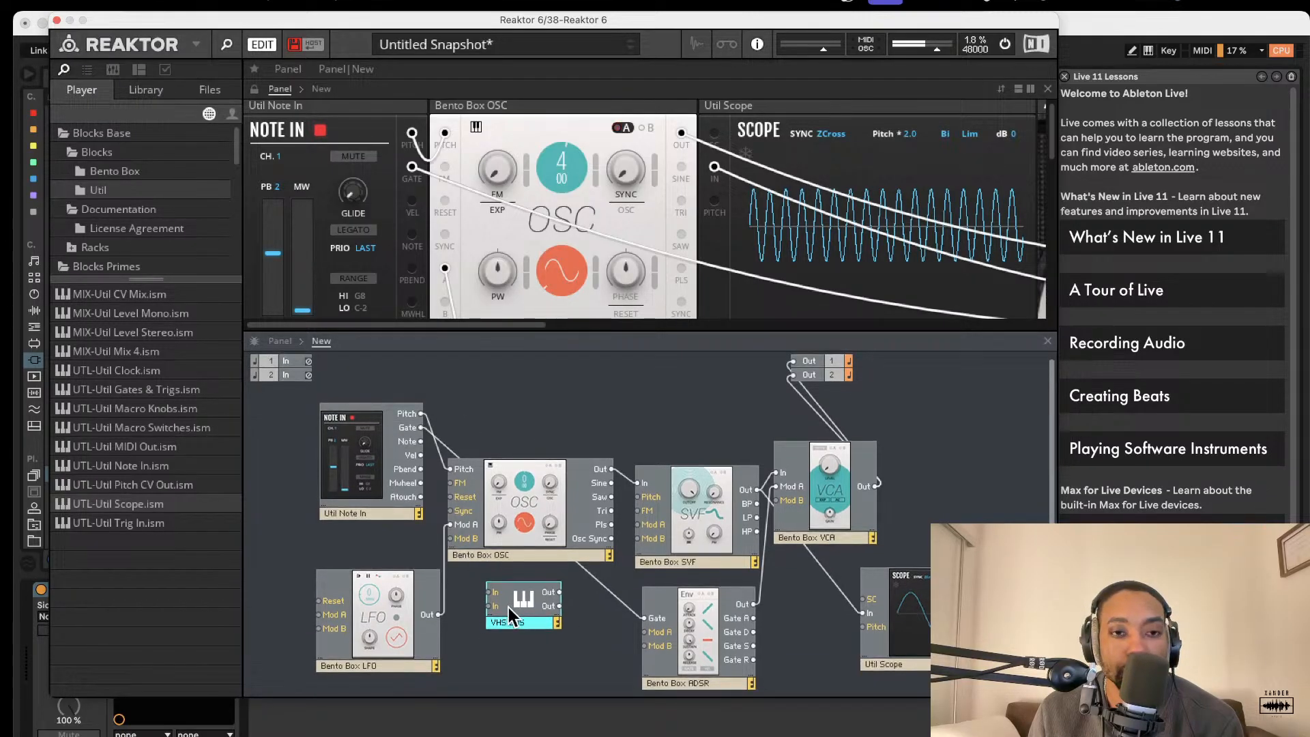
pyautogui.moveTo(509, 607); pyautogui.dragTo(964, 477)
# Wire the VCA's Out to both VHS ENS inputs and its outputs to ensemble outputs 1 and 2, raising the main output level.
pyautogui.moveTo(879, 491); pyautogui.dragTo(792, 368)
pyautogui.moveTo(1007, 480); pyautogui.dragTo(796, 380)
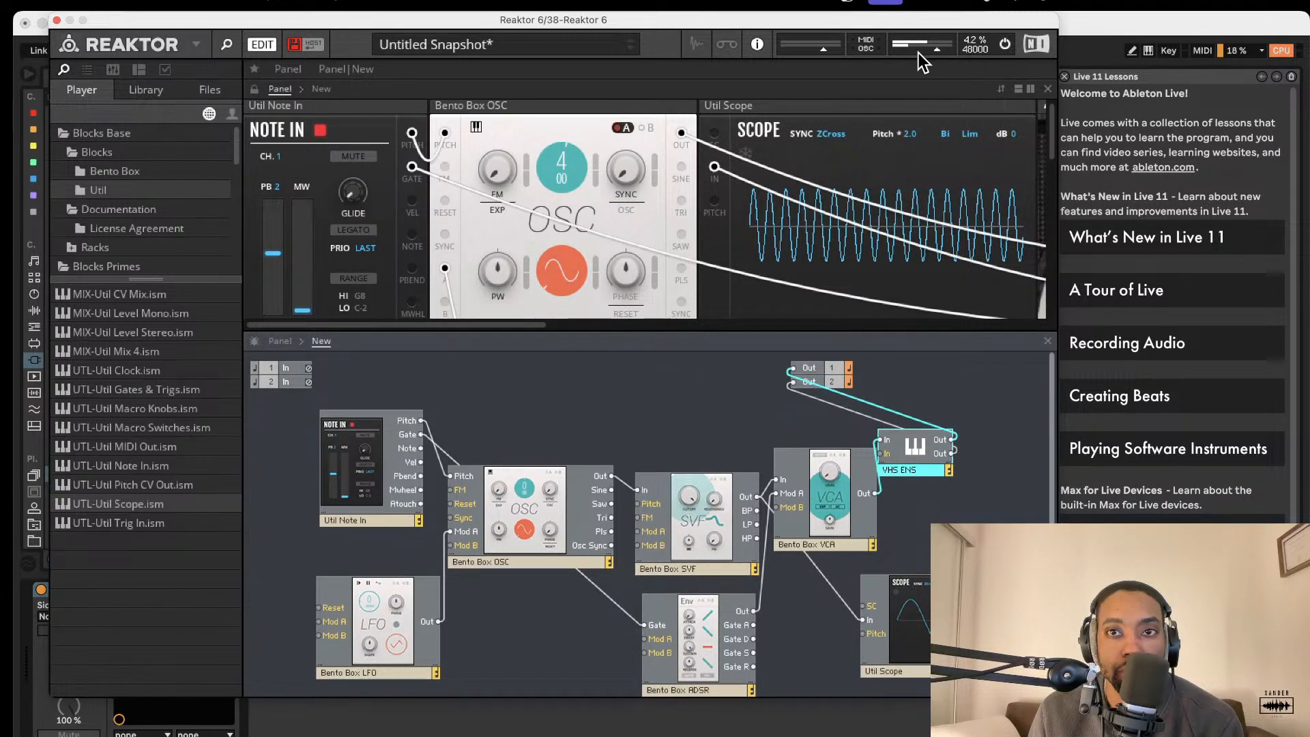
pyautogui.moveTo(922, 52); pyautogui.dragTo(943, 47)
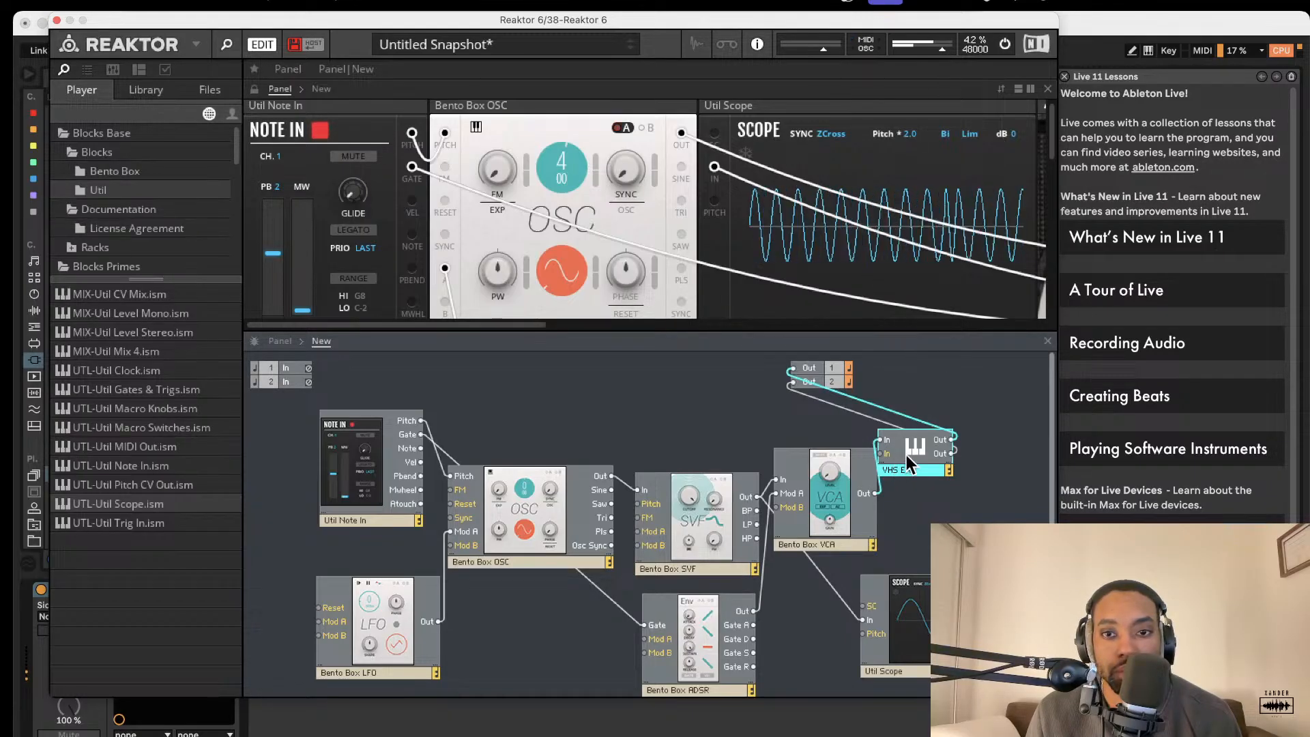
pyautogui.moveTo(906, 456); pyautogui.dragTo(876, 493)
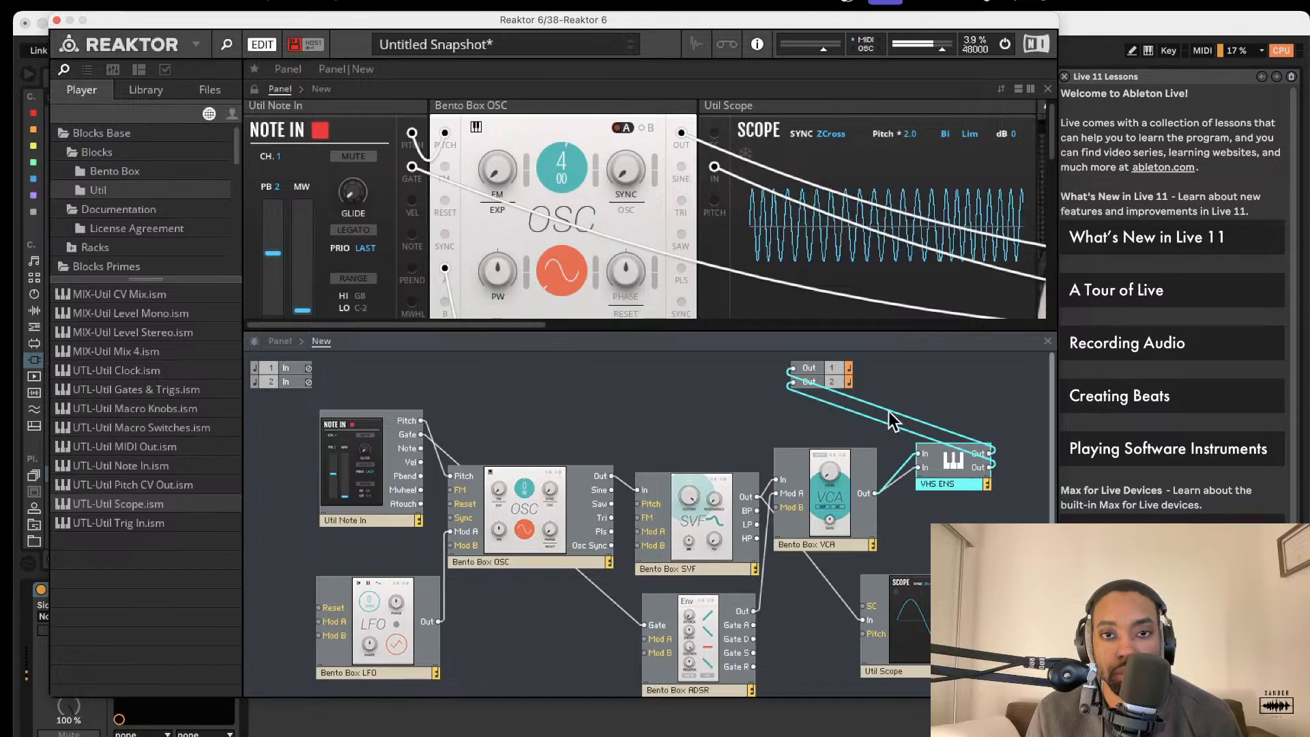
# Examine the controls of the VHS audio degradation effect on the instrument panel.
pyautogui.scroll(-2, 759, 255)
pyautogui.hscroll(10, 758, 220)
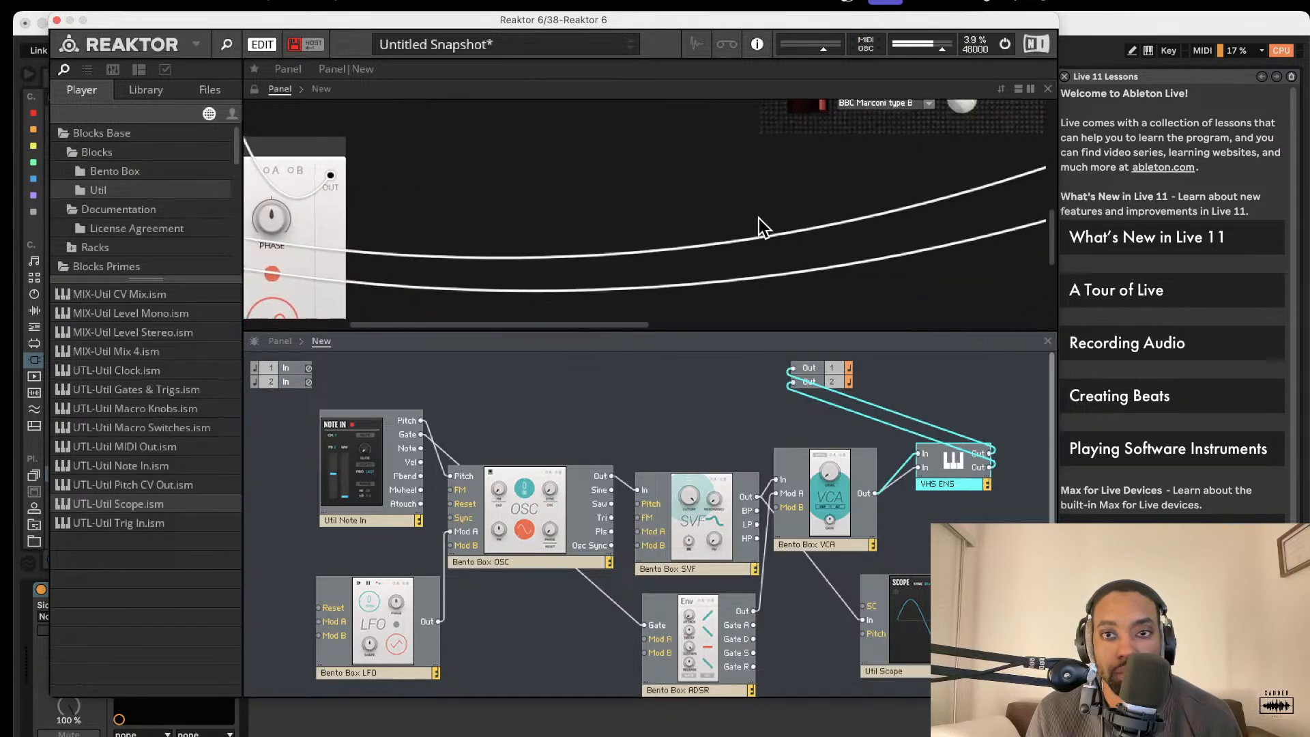
pyautogui.hscroll(5, 758, 219)
pyautogui.scroll(-3, 759, 219)
pyautogui.scroll(4, 759, 219)
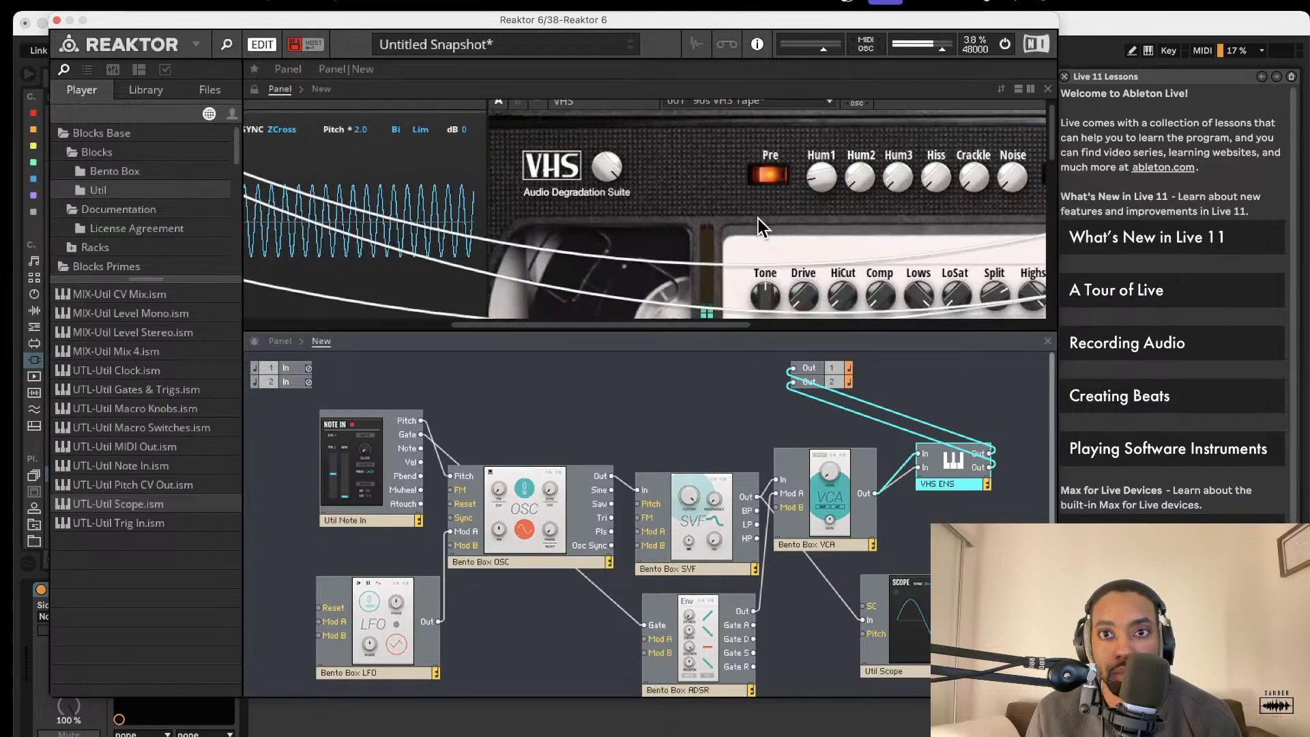
pyautogui.hscroll(2, 818, 157)
pyautogui.scroll(-3, 819, 157)
pyautogui.scroll(3, 808, 136)
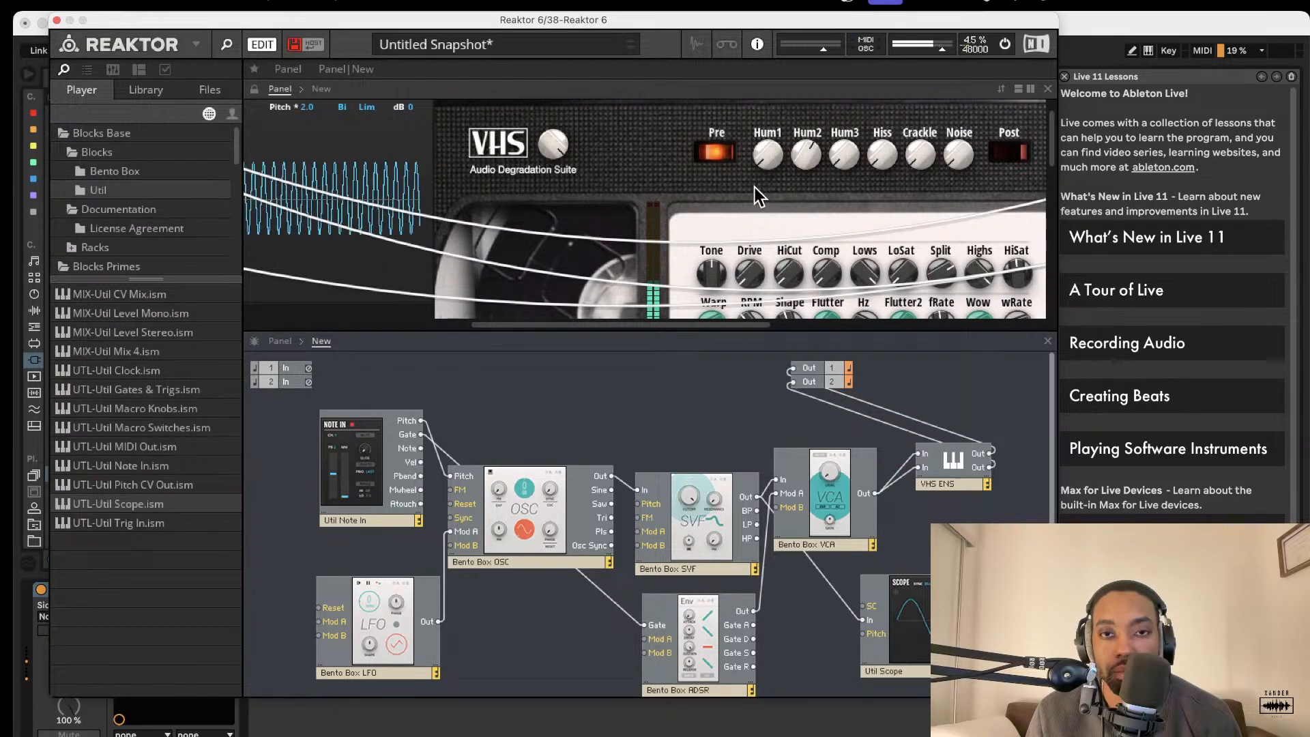
pyautogui.scroll(-3, 778, 225)
pyautogui.scroll(-1, 782, 230)
pyautogui.hscroll(1, 782, 229)
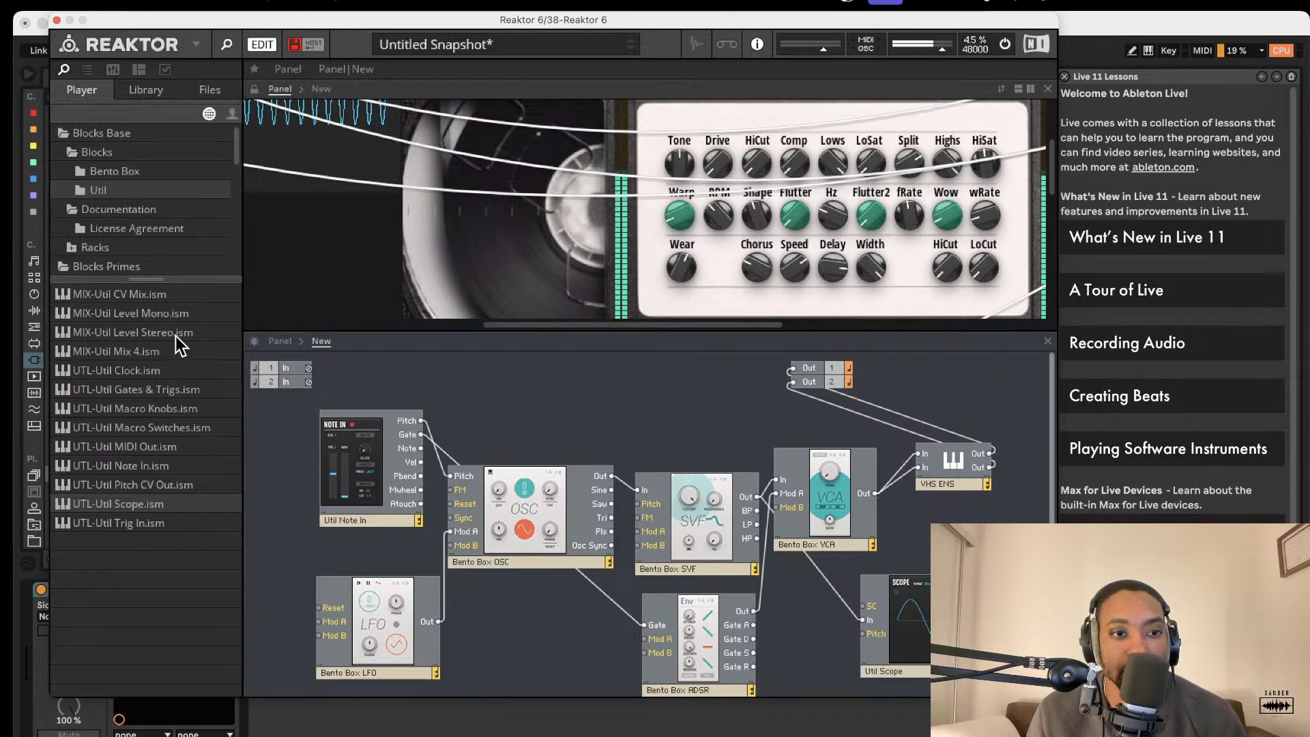
# Add the Bento Mix block to the structure and wire the oscillator's Out to its In 1.
pyautogui.click(130, 174)
pyautogui.moveTo(170, 350); pyautogui.dragTo(652, 380)
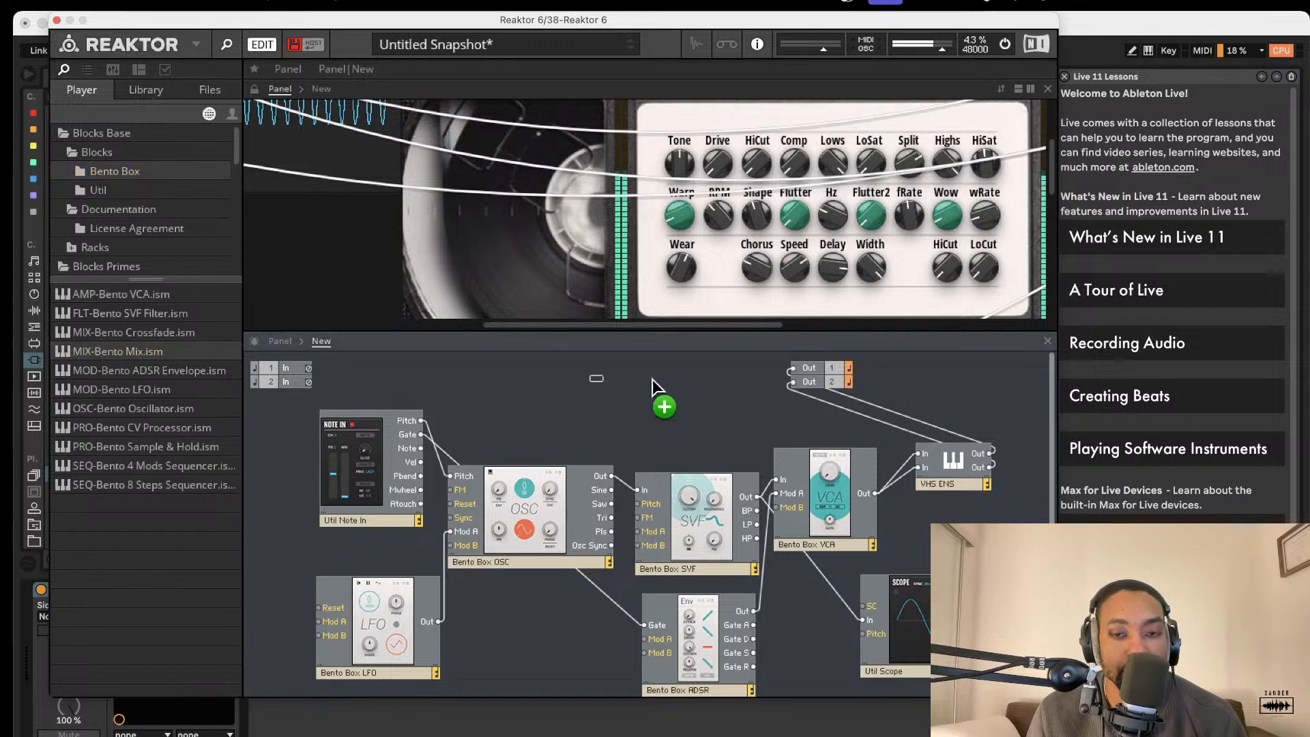
pyautogui.moveTo(771, 437); pyautogui.dragTo(765, 424)
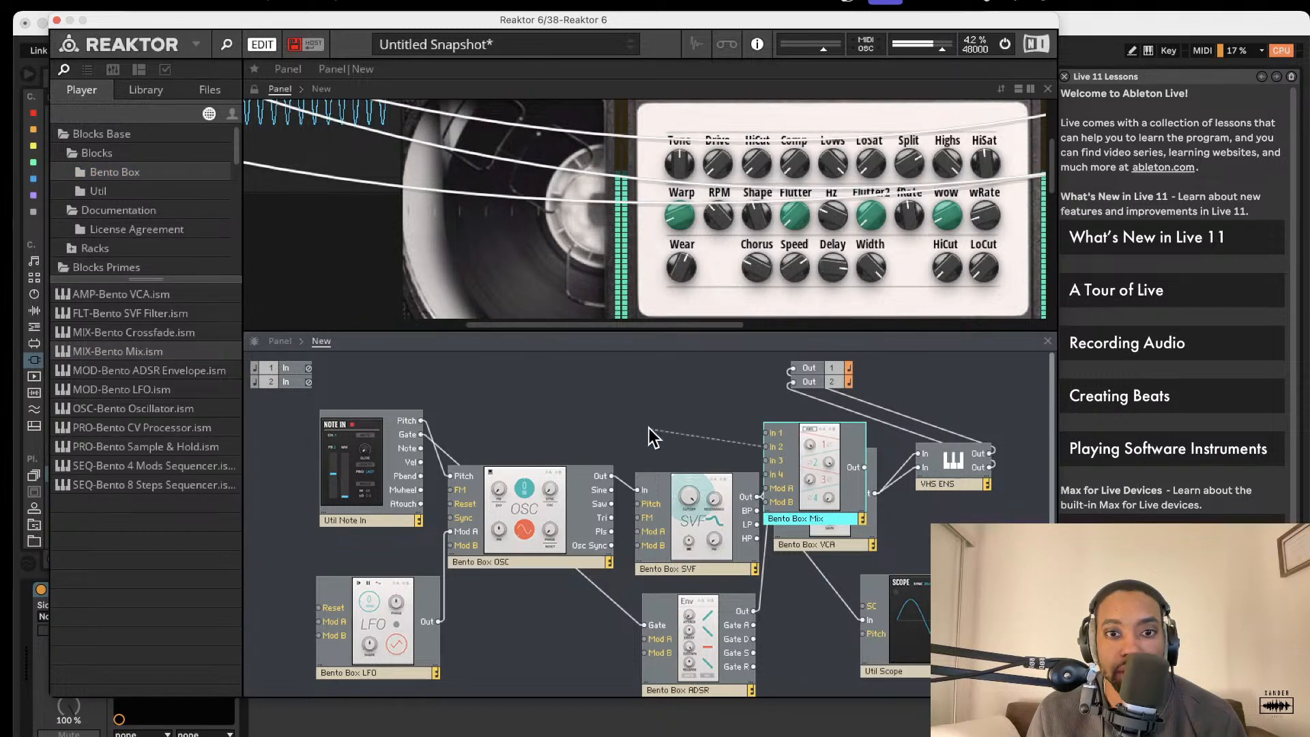
pyautogui.moveTo(817, 475); pyautogui.dragTo(717, 454)
pyautogui.moveTo(664, 413); pyautogui.dragTo(612, 476)
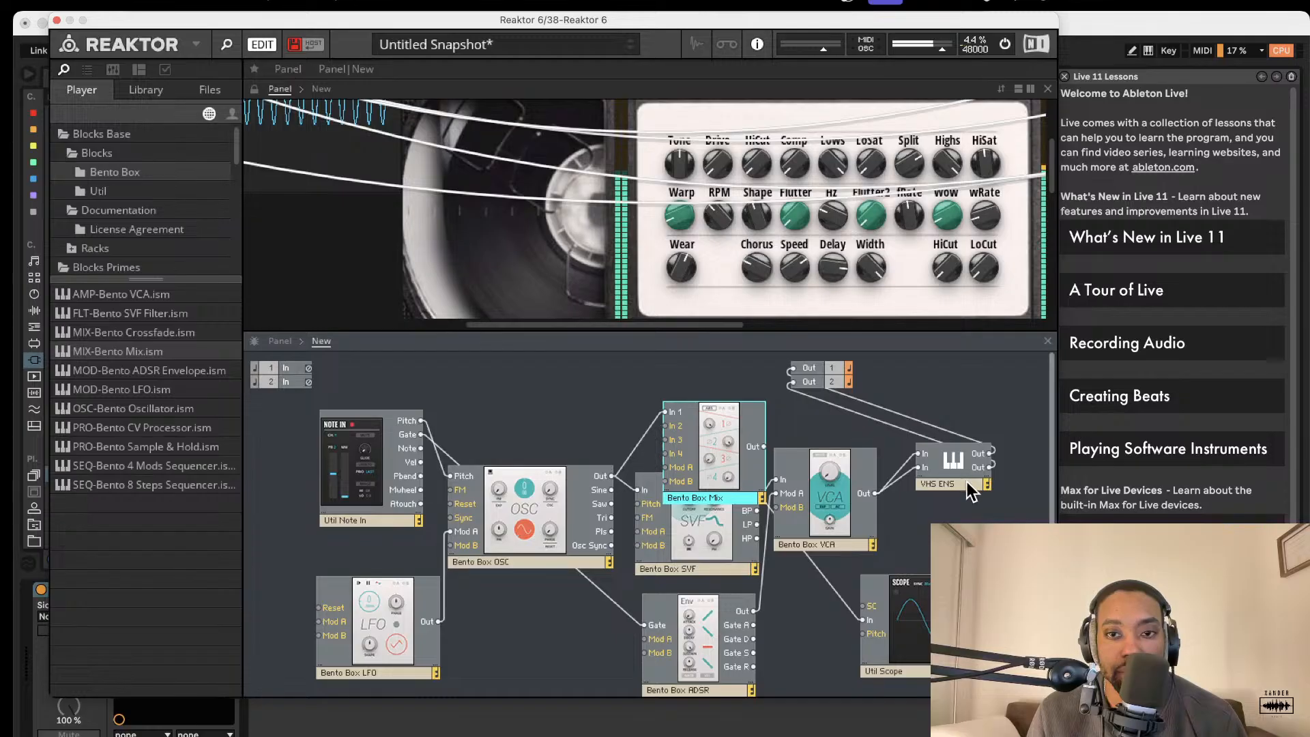
# Move VHS ENS below the oscillator and wire its outputs to In 2 and In 3 of the mixer, placed beside the VCA.
pyautogui.moveTo(968, 482); pyautogui.dragTo(671, 423)
pyautogui.click(576, 611)
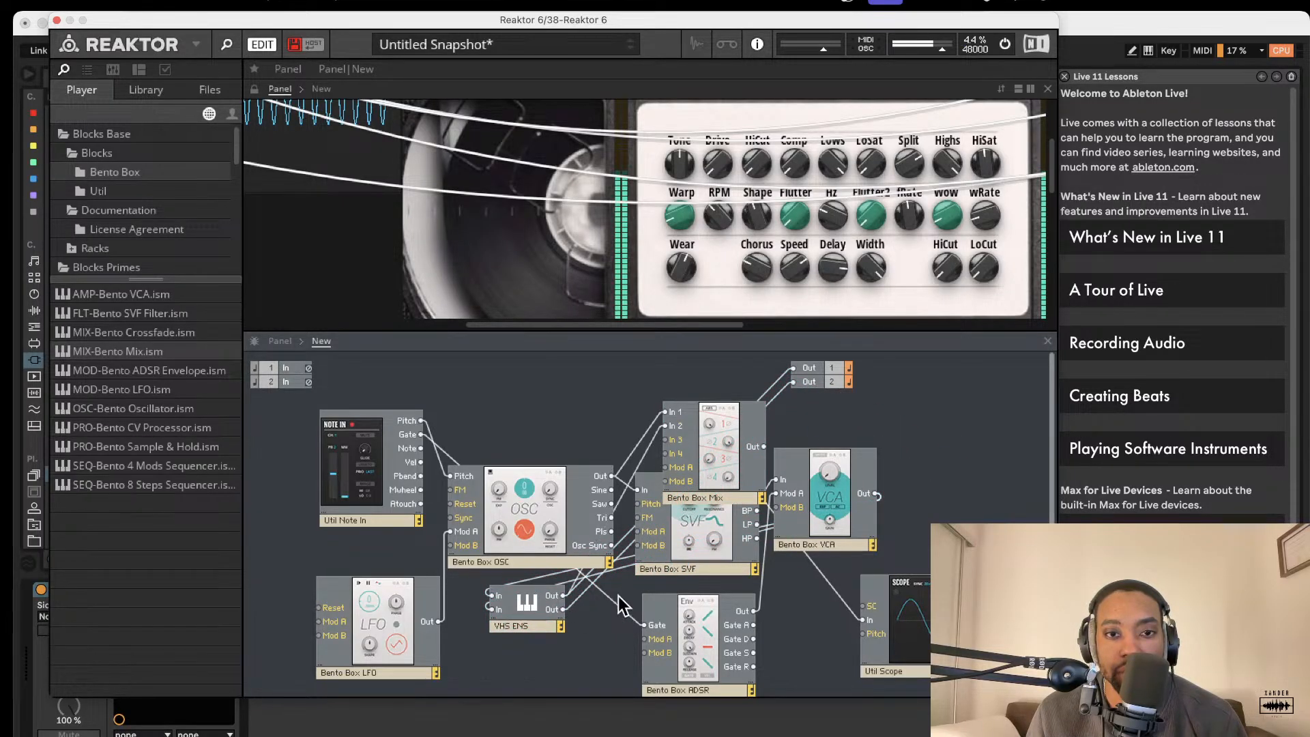
pyautogui.moveTo(563, 610); pyautogui.dragTo(955, 425)
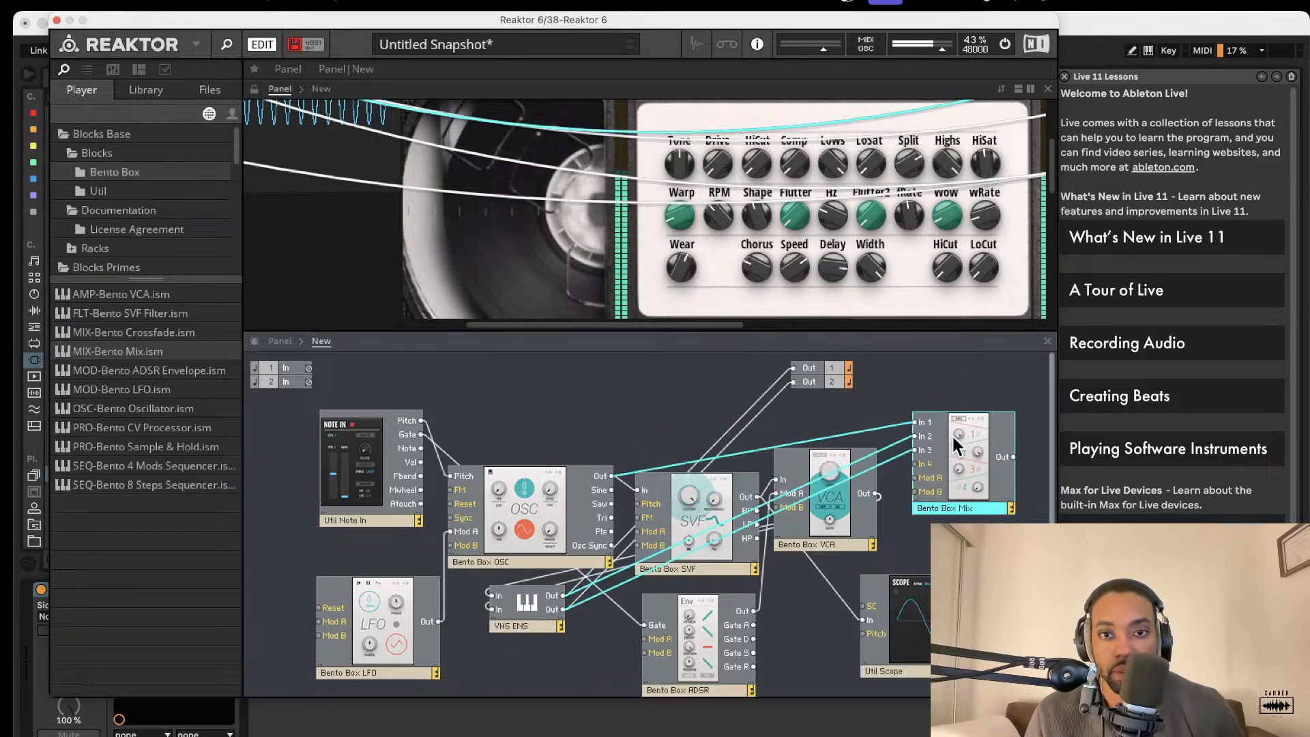
# Delete the wires feeding the Bento Mix block and remove the block from the structure.
pyautogui.click(896, 452)
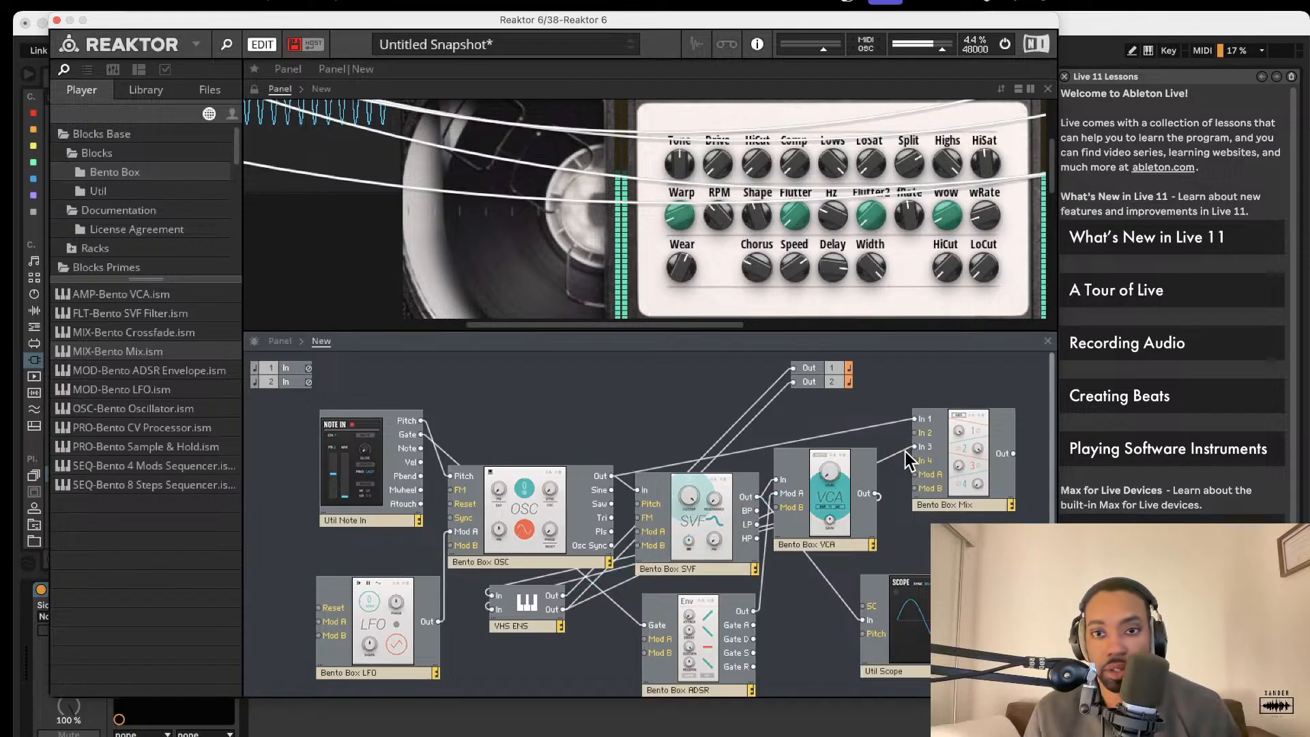
pyautogui.click(905, 452)
pyautogui.press('Delete')
pyautogui.click(883, 427)
pyautogui.press('Delete')
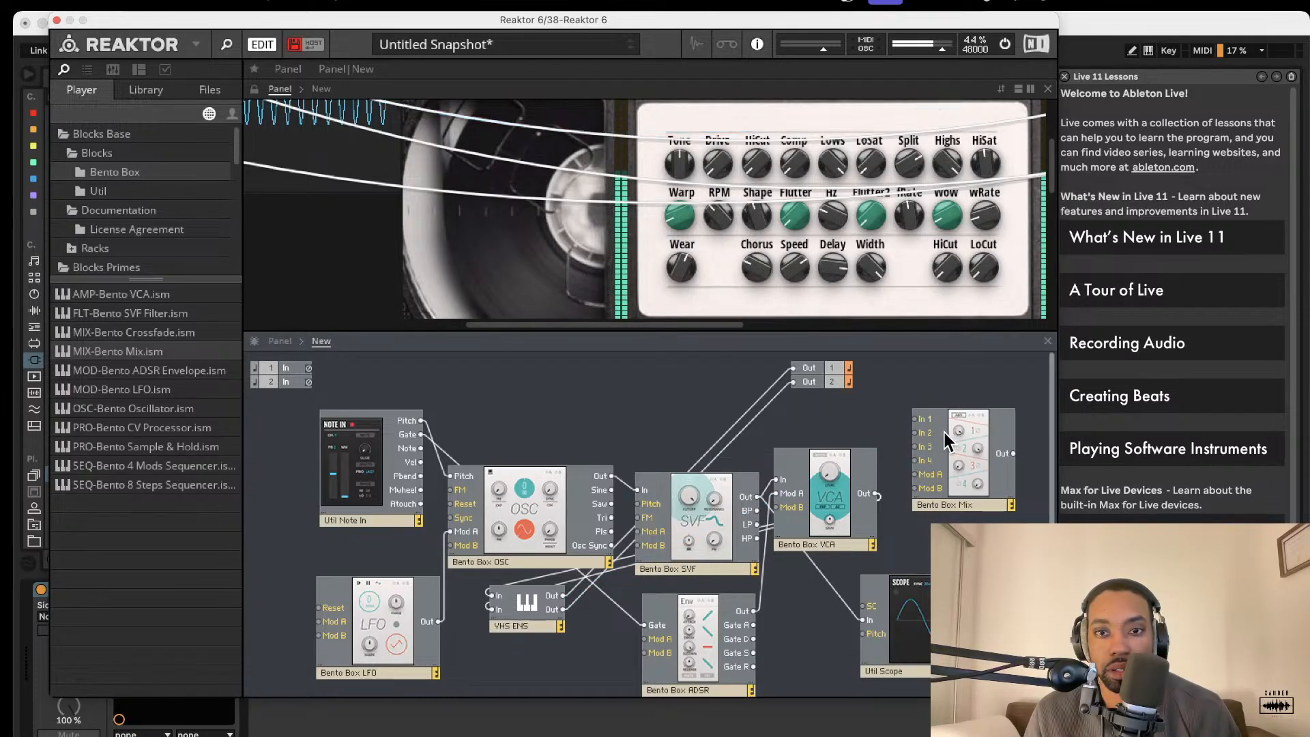
pyautogui.moveTo(944, 432); pyautogui.dragTo(378, 379)
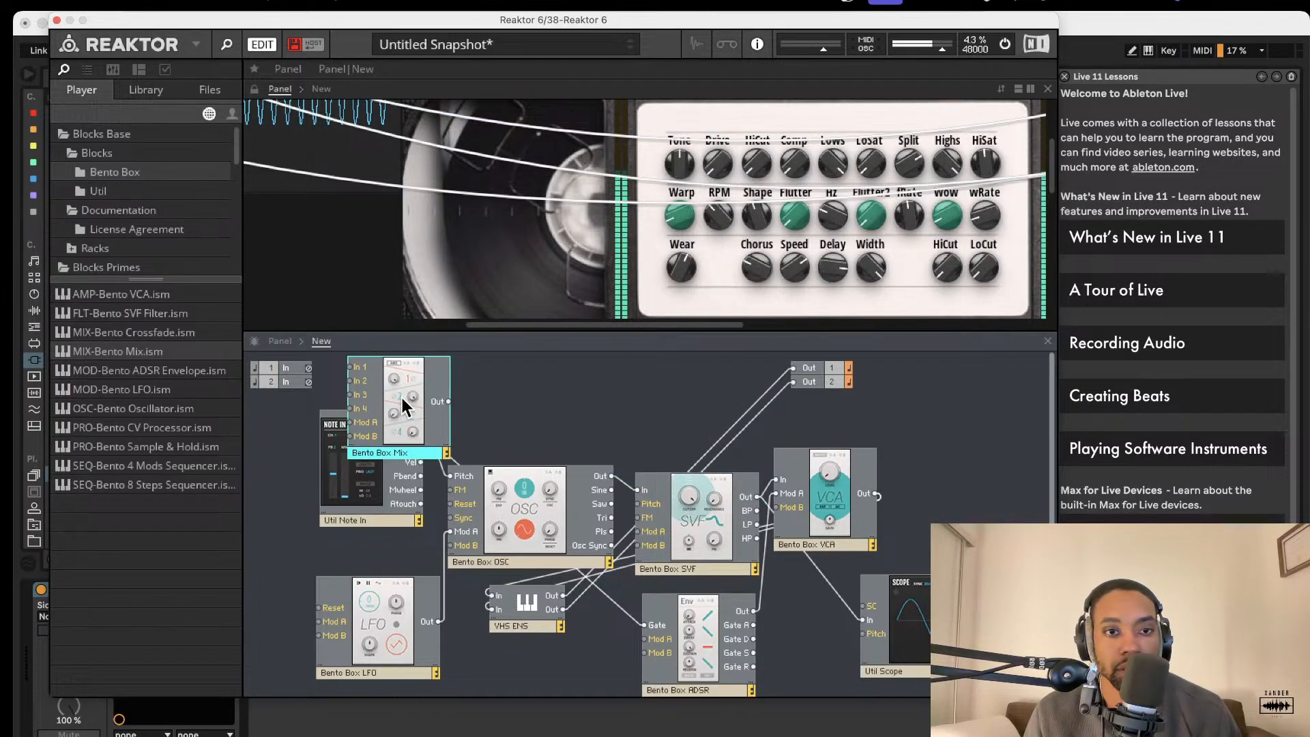
pyautogui.press('Delete')
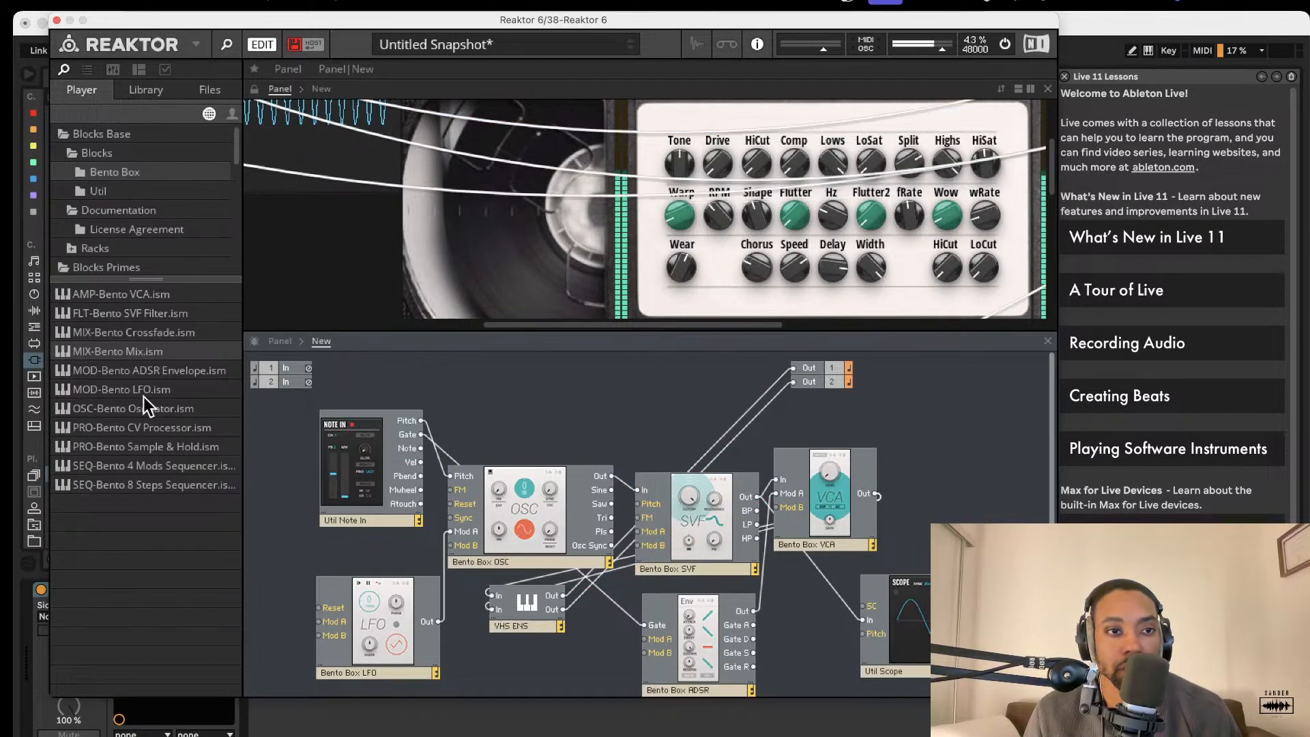
# Switch the audio engine off and add the Util Mix 4 block to the structure beyond the VCA.
pyautogui.click(1005, 43)
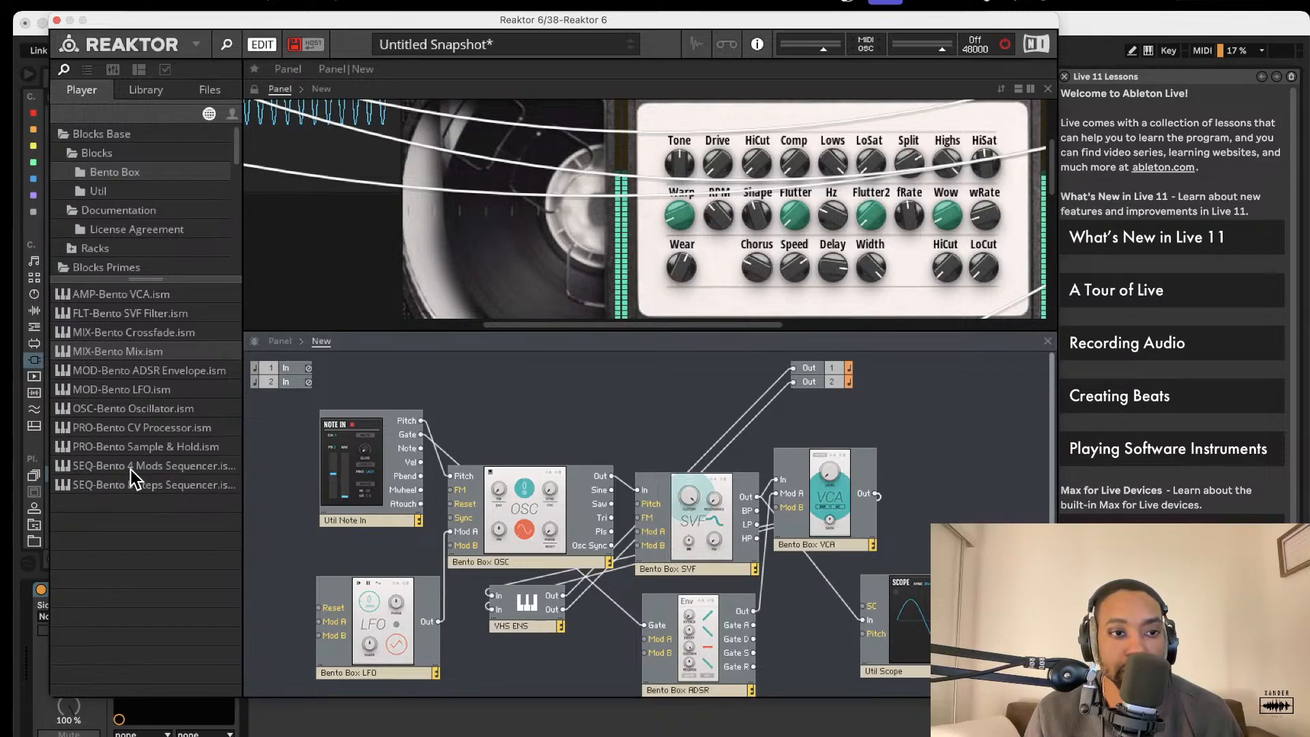
pyautogui.click(108, 190)
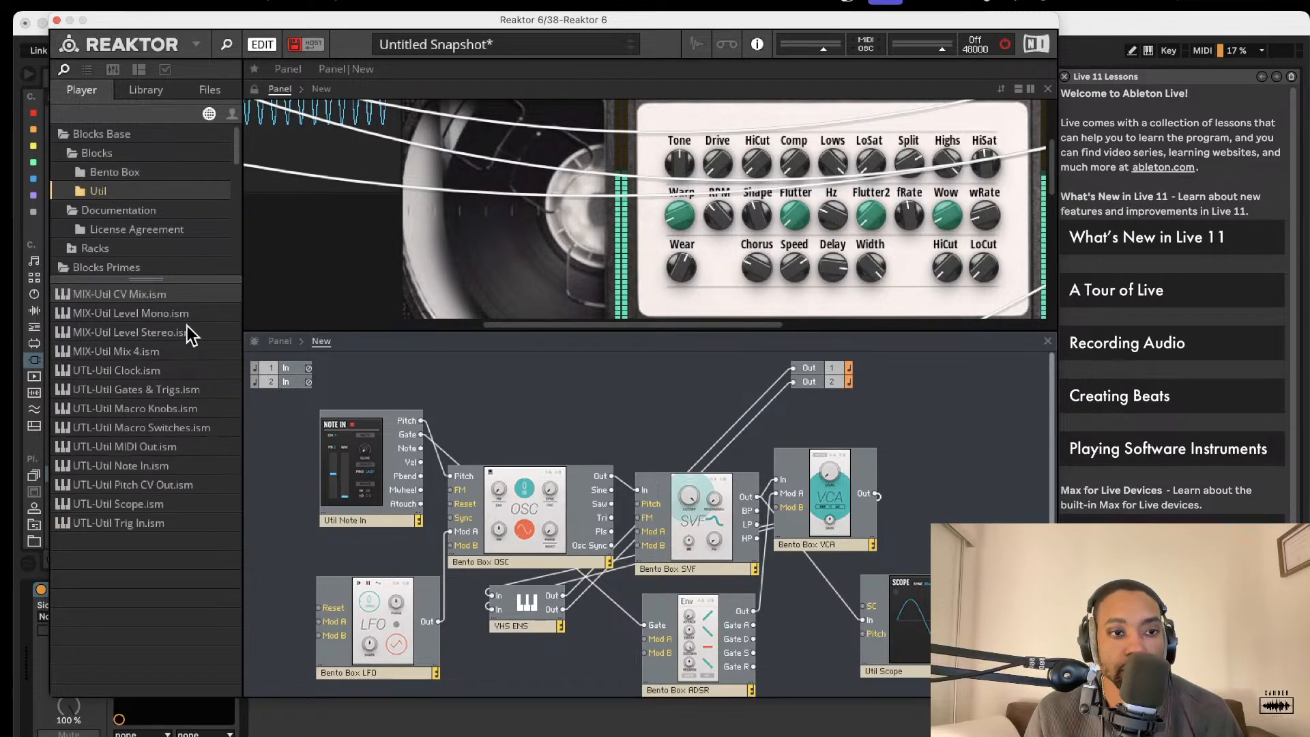
pyautogui.moveTo(135, 352); pyautogui.dragTo(931, 478)
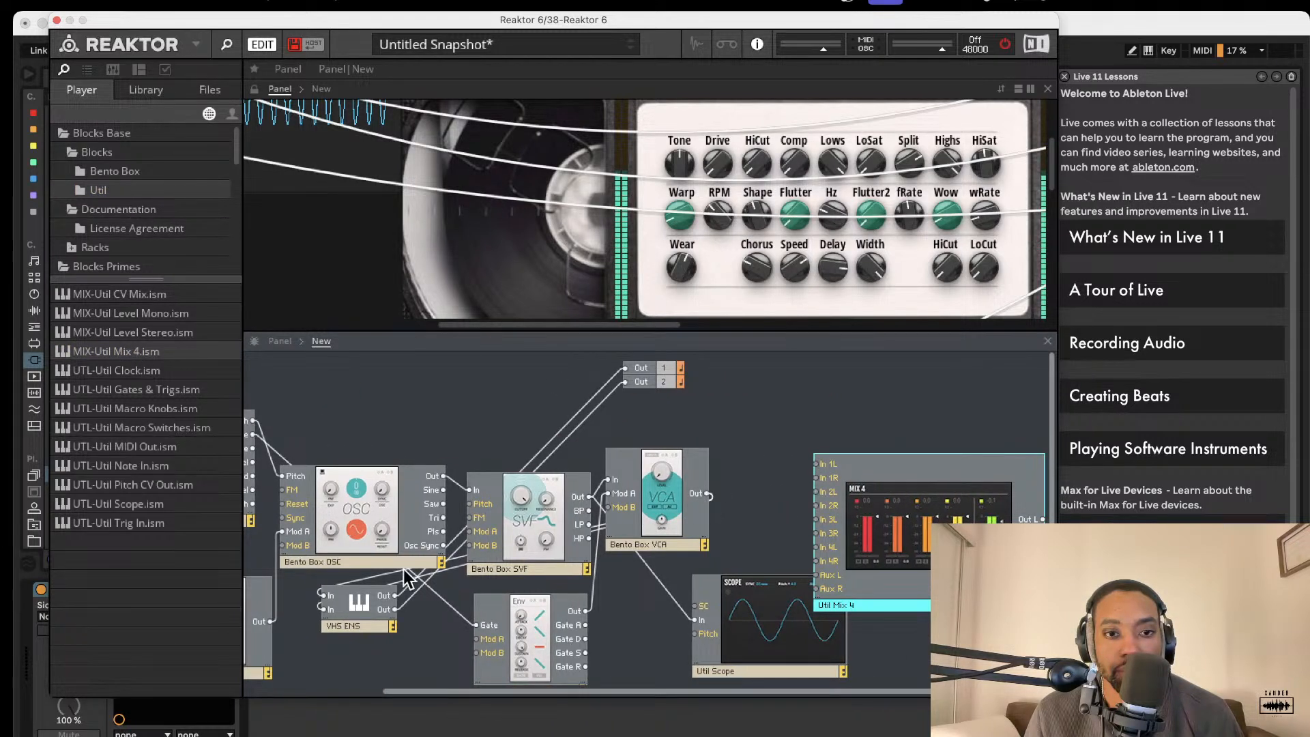
# Delete VHS ENS, load VHS_1.12.ens into the structure again and place it between the Bento Box VCA and Util Mix 4.
pyautogui.moveTo(359, 603); pyautogui.dragTo(818, 478)
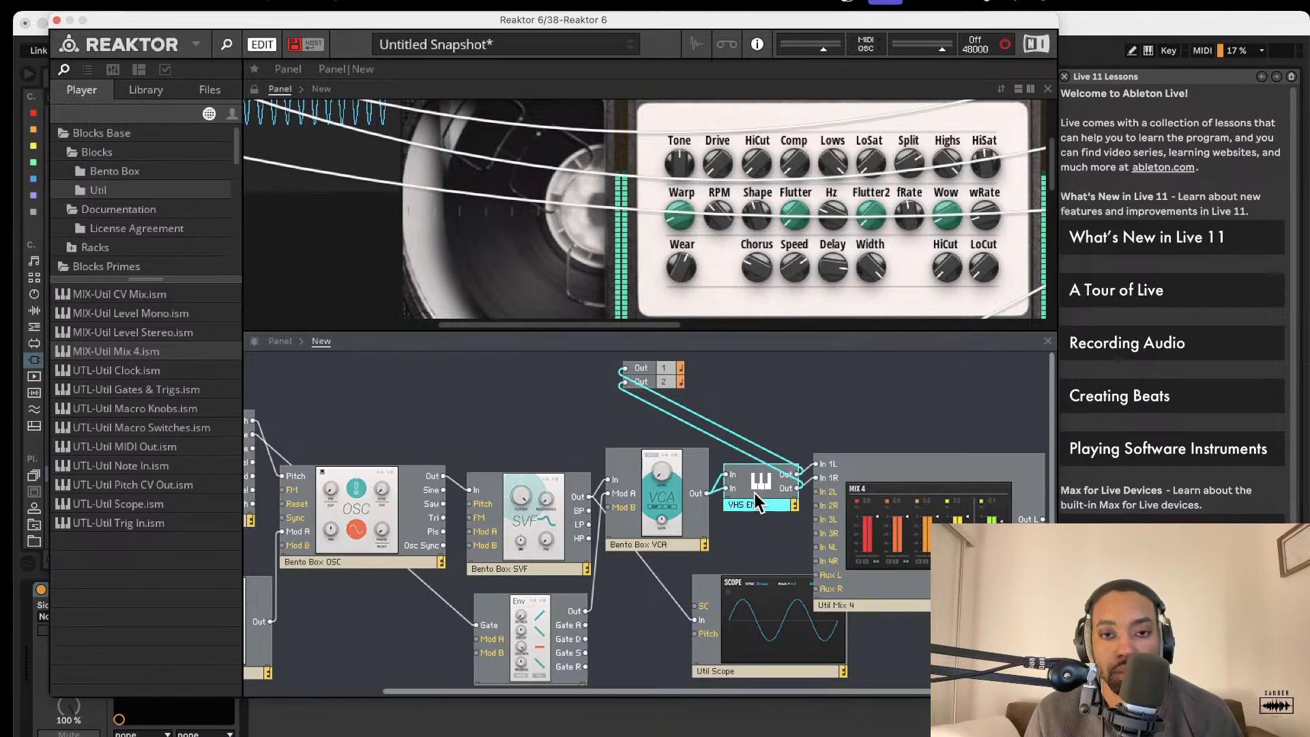
pyautogui.press('Delete')
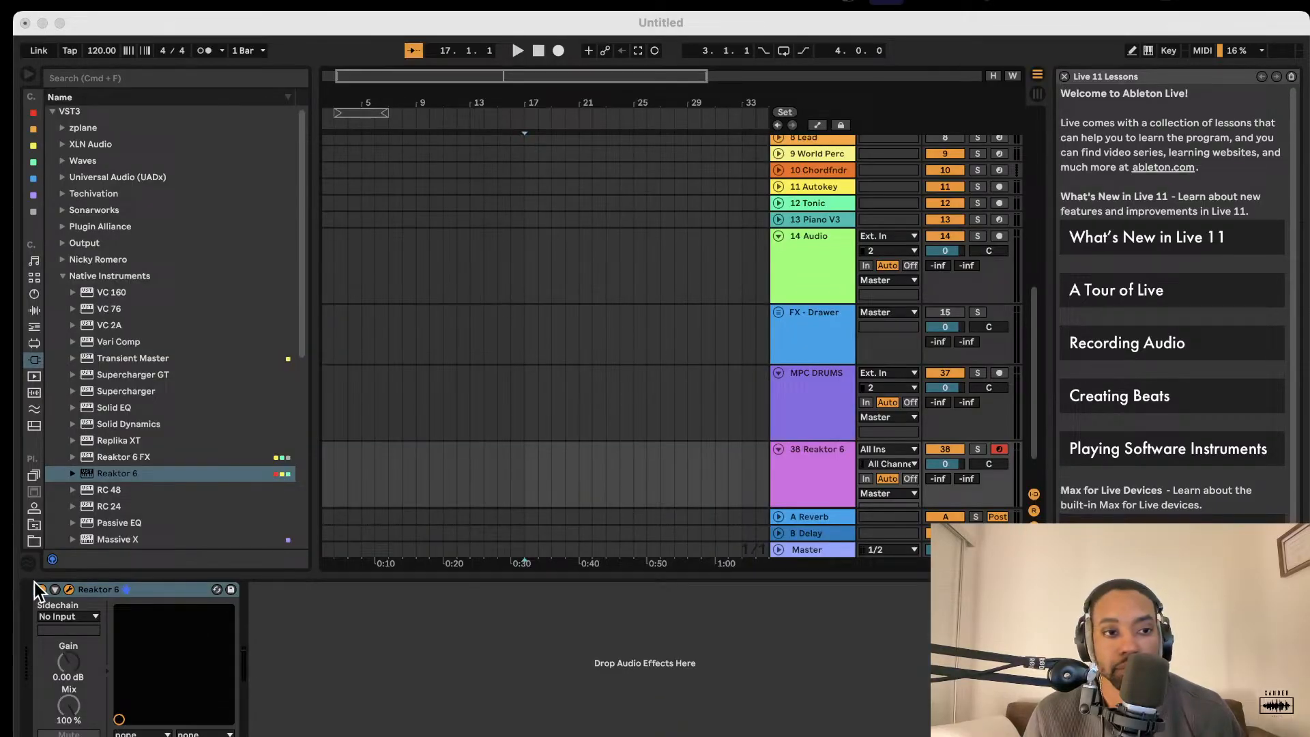
pyautogui.click(68, 589)
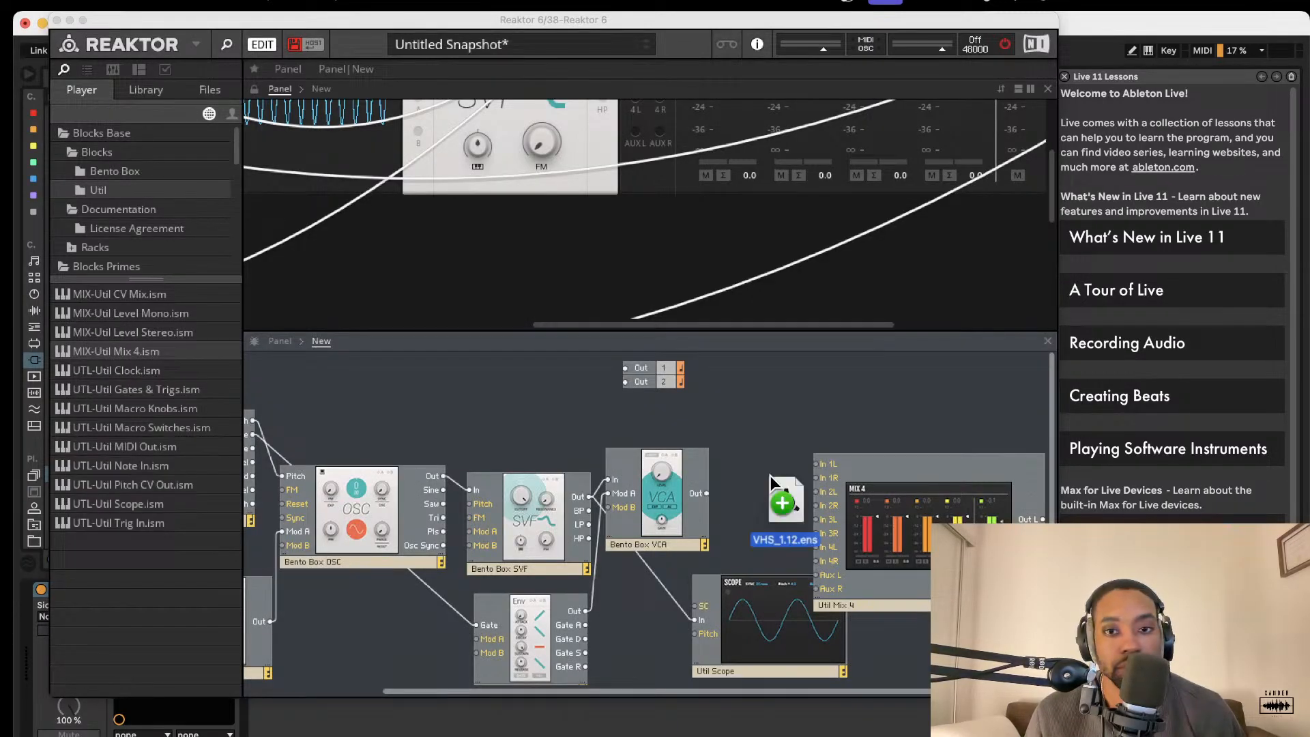
pyautogui.moveTo(776, 486); pyautogui.dragTo(736, 427)
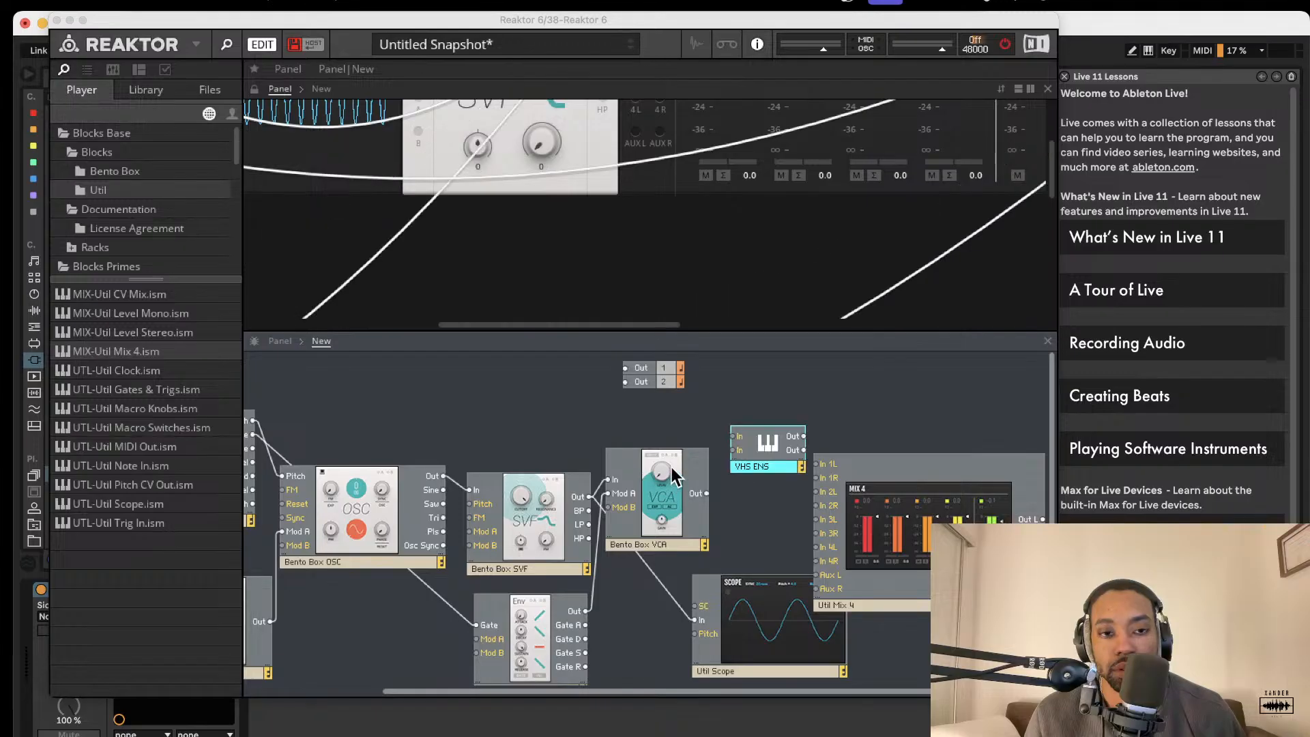
pyautogui.moveTo(790, 450); pyautogui.dragTo(760, 558)
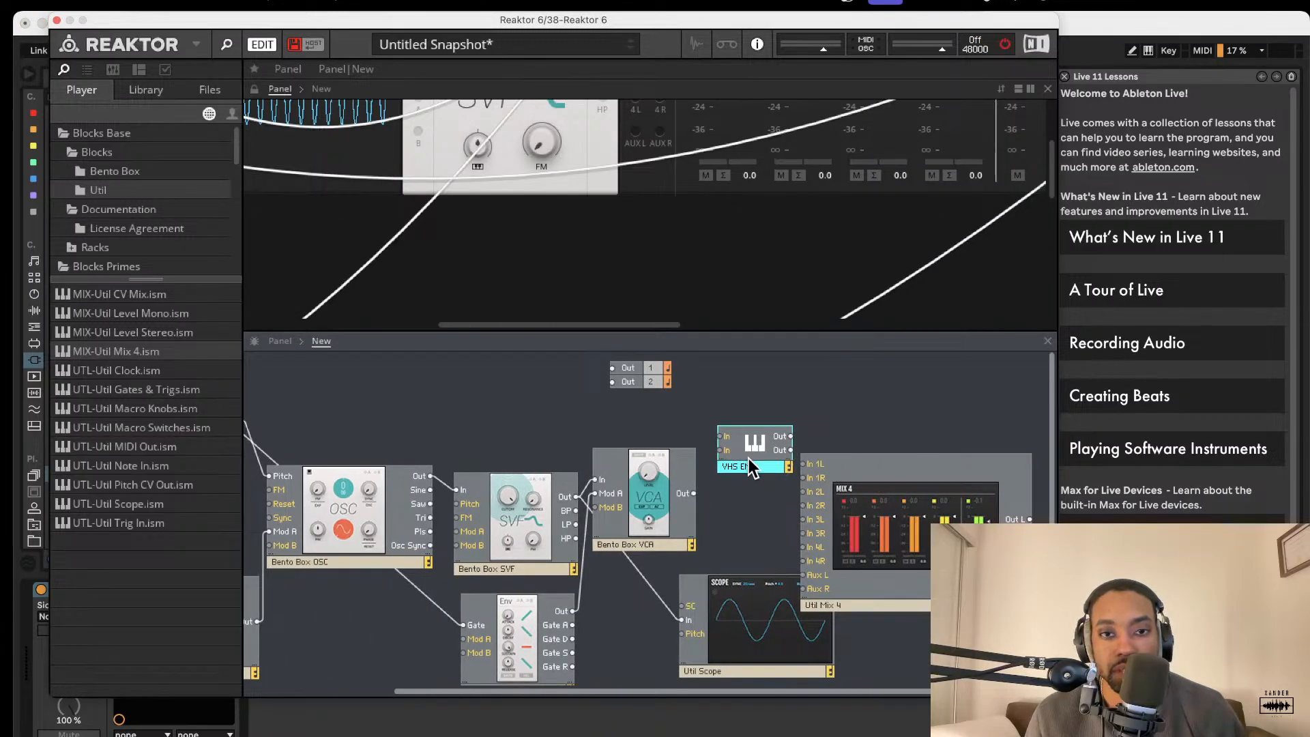
pyautogui.moveTo(749, 460); pyautogui.dragTo(752, 529)
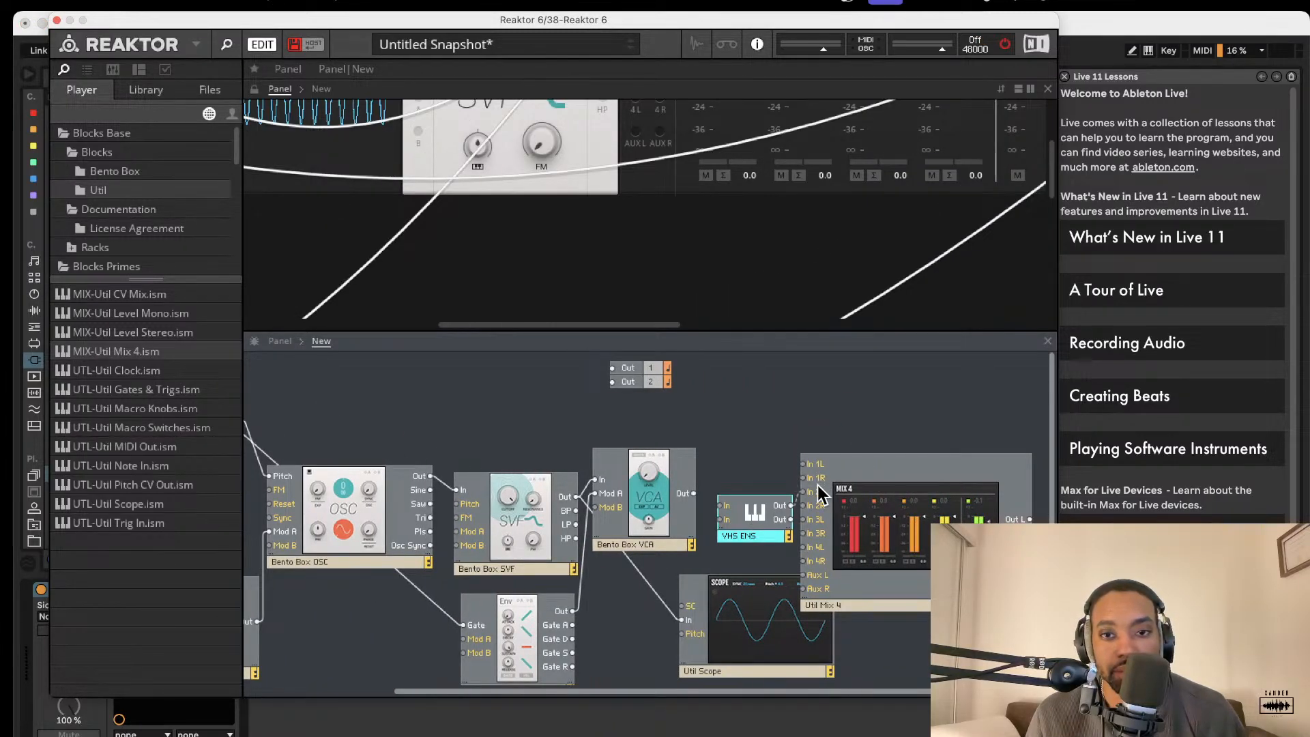
# Wire the VHS ENS outputs to In 2L and In 2R of Util Mix 4, and the mixer's outputs to Out 1 and Out 2.
pyautogui.moveTo(817, 469); pyautogui.dragTo(812, 479)
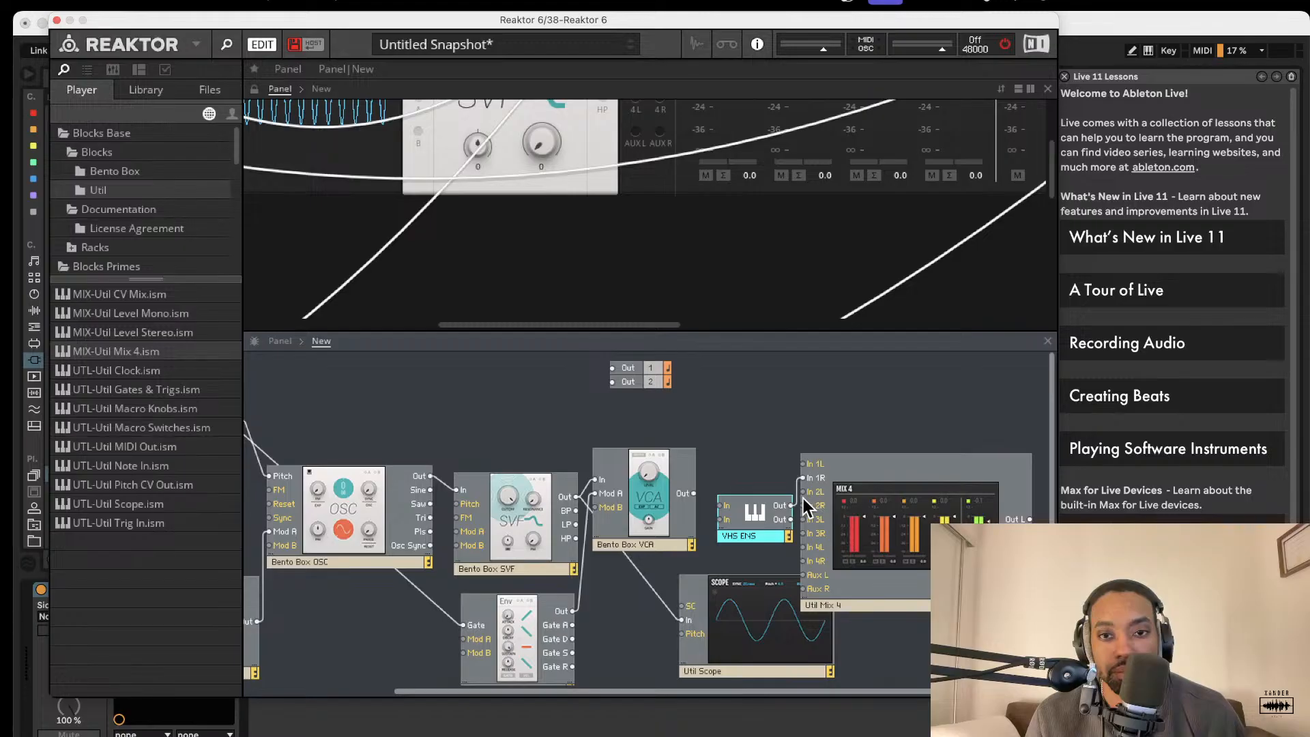
pyautogui.press('Delete')
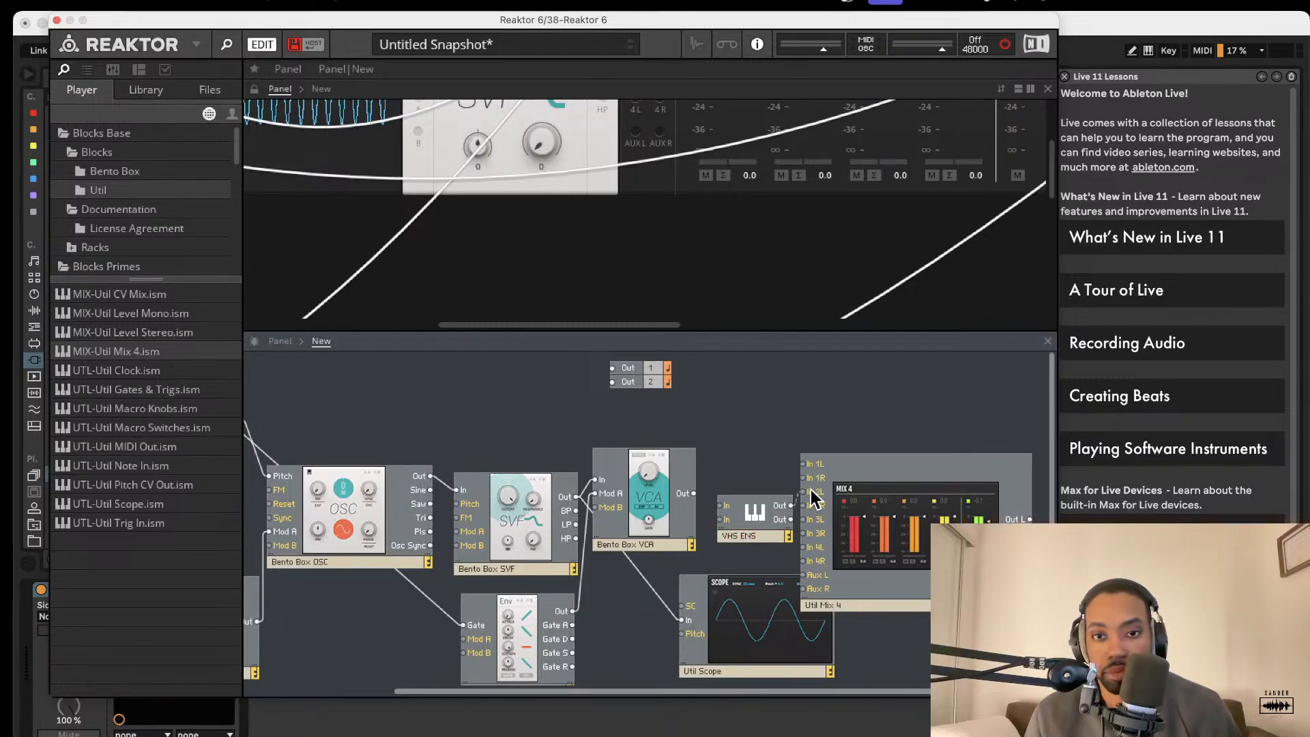
pyautogui.moveTo(811, 489); pyautogui.dragTo(810, 507)
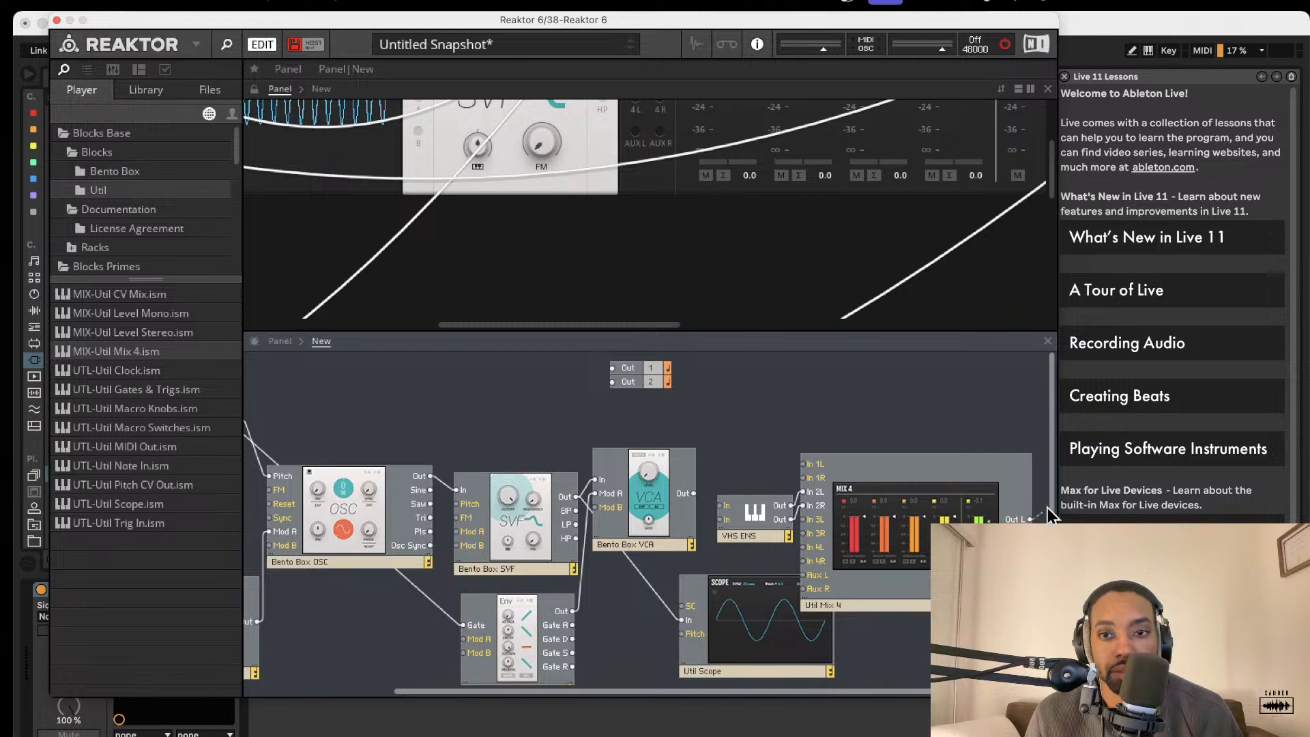
pyautogui.moveTo(1049, 513); pyautogui.dragTo(612, 369)
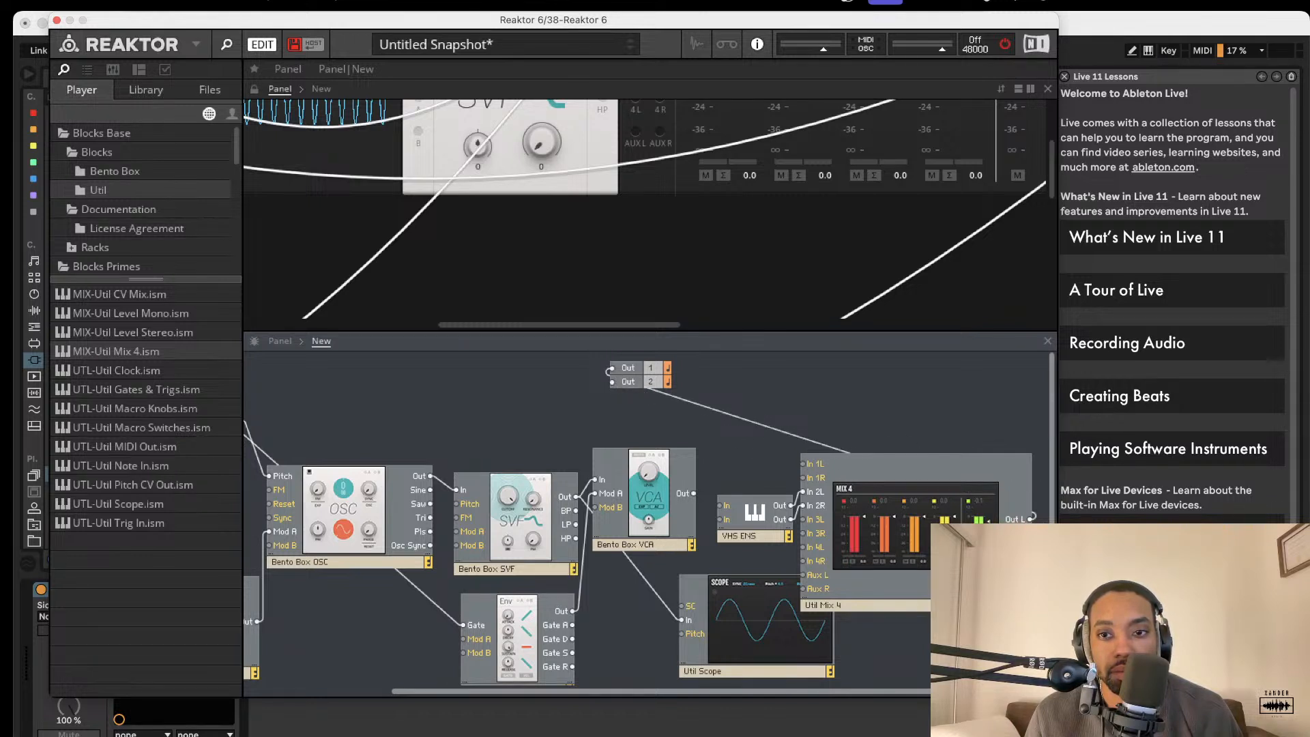
pyautogui.moveTo(1032, 533); pyautogui.dragTo(600, 382)
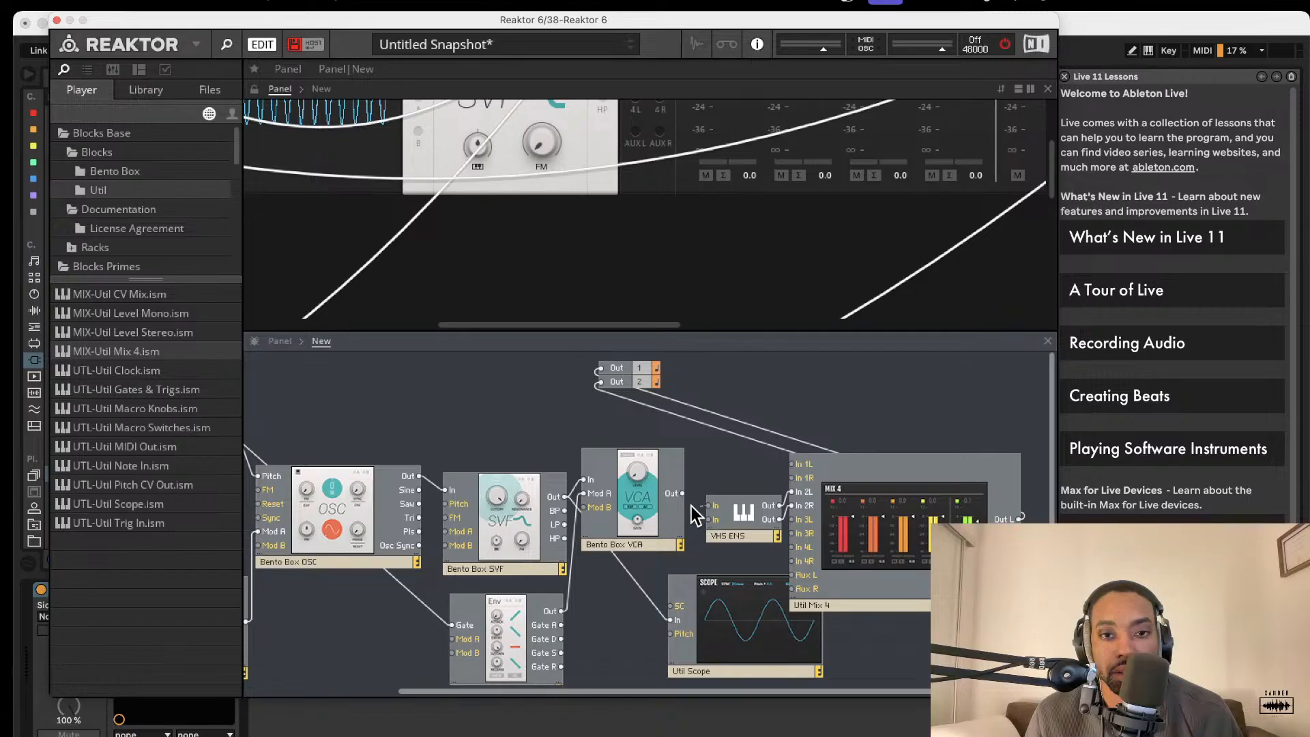
# Raise the VCA slightly with its Out wired to both VHS ENS inputs, and switch the audio engine back on.
pyautogui.moveTo(662, 494)
pyautogui.mouseDown()
pyautogui.moveTo(657, 566)
pyautogui.moveTo(665, 424)
pyautogui.moveTo(662, 472)
pyautogui.mouseUp()
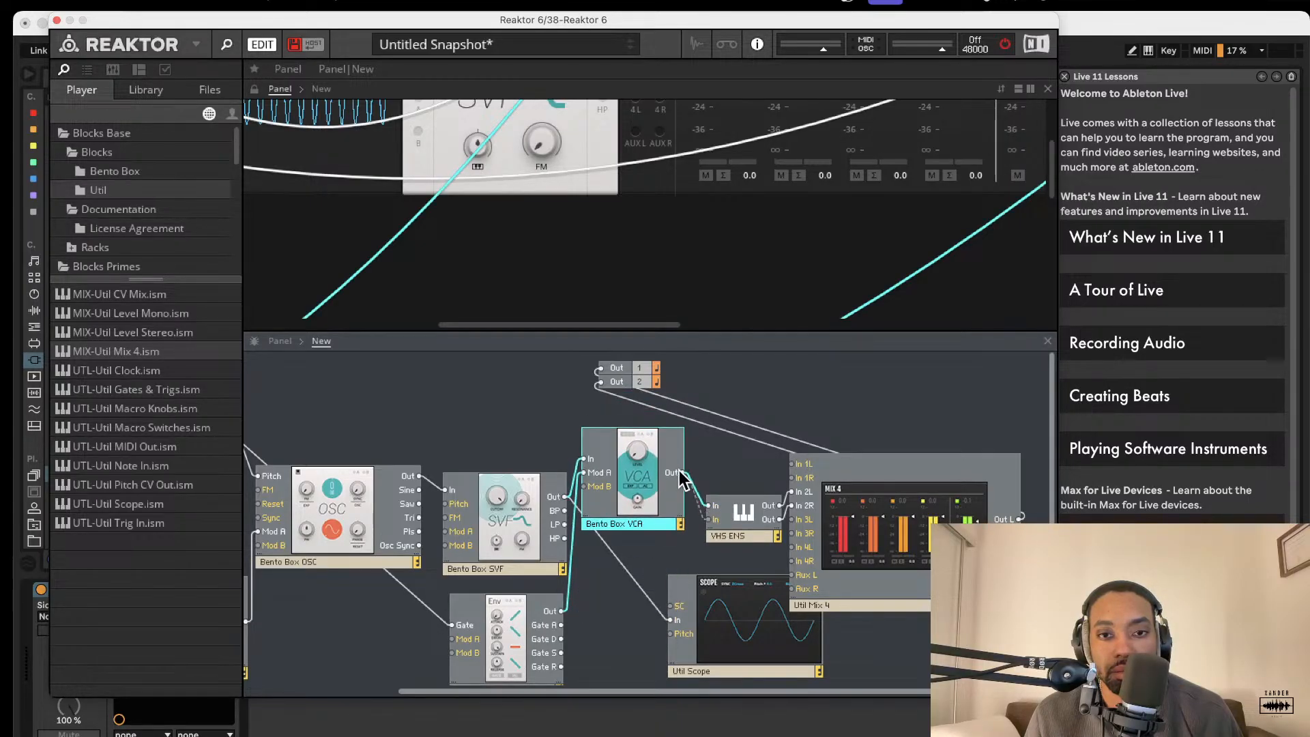
pyautogui.click(1004, 45)
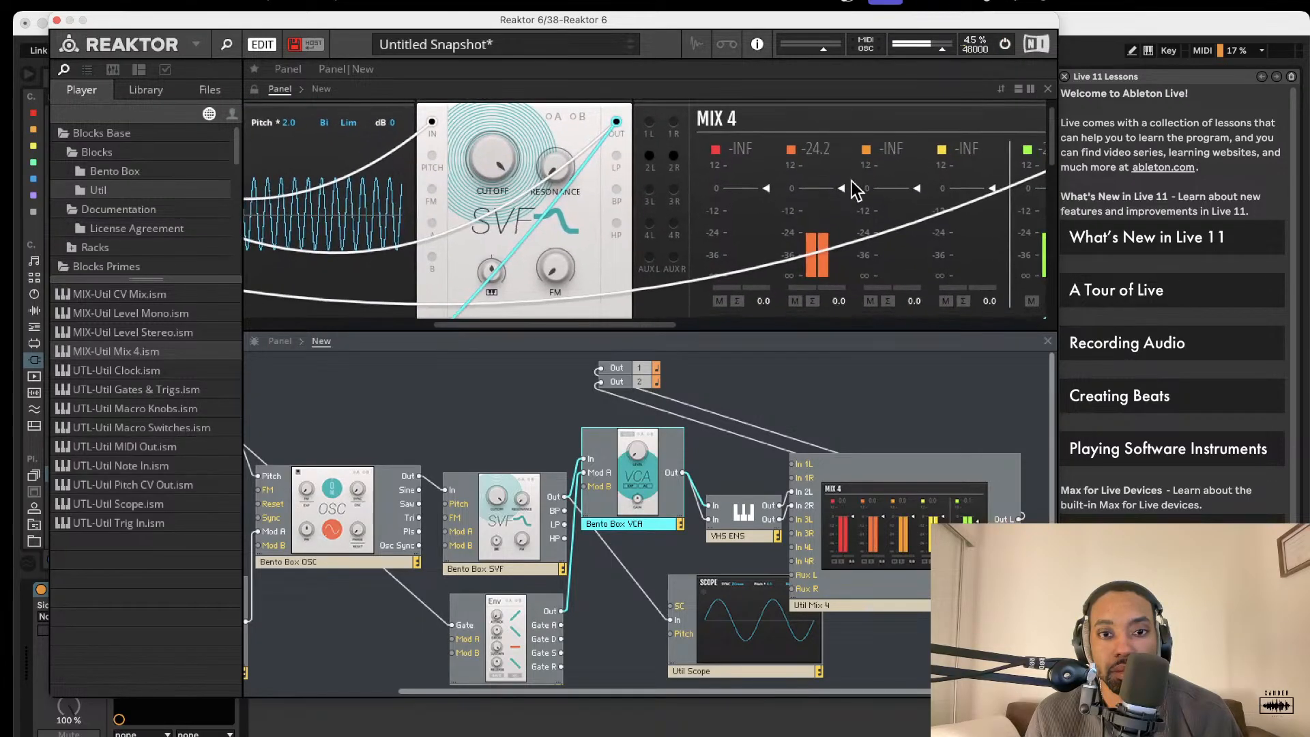
# Wire the VCA's Out to In 1L and In 1R of Util Mix 4, and delete the VCA block.
pyautogui.moveTo(682, 474); pyautogui.dragTo(794, 463)
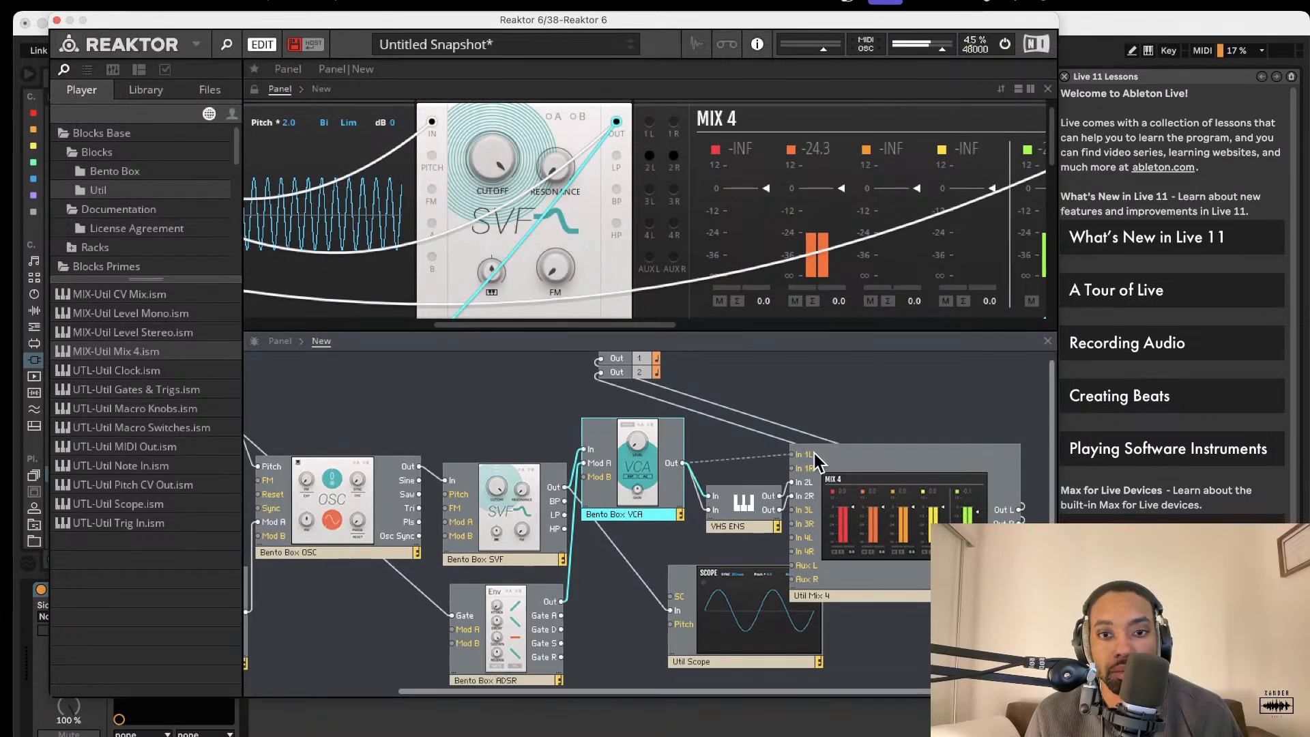
pyautogui.moveTo(685, 470); pyautogui.dragTo(820, 470)
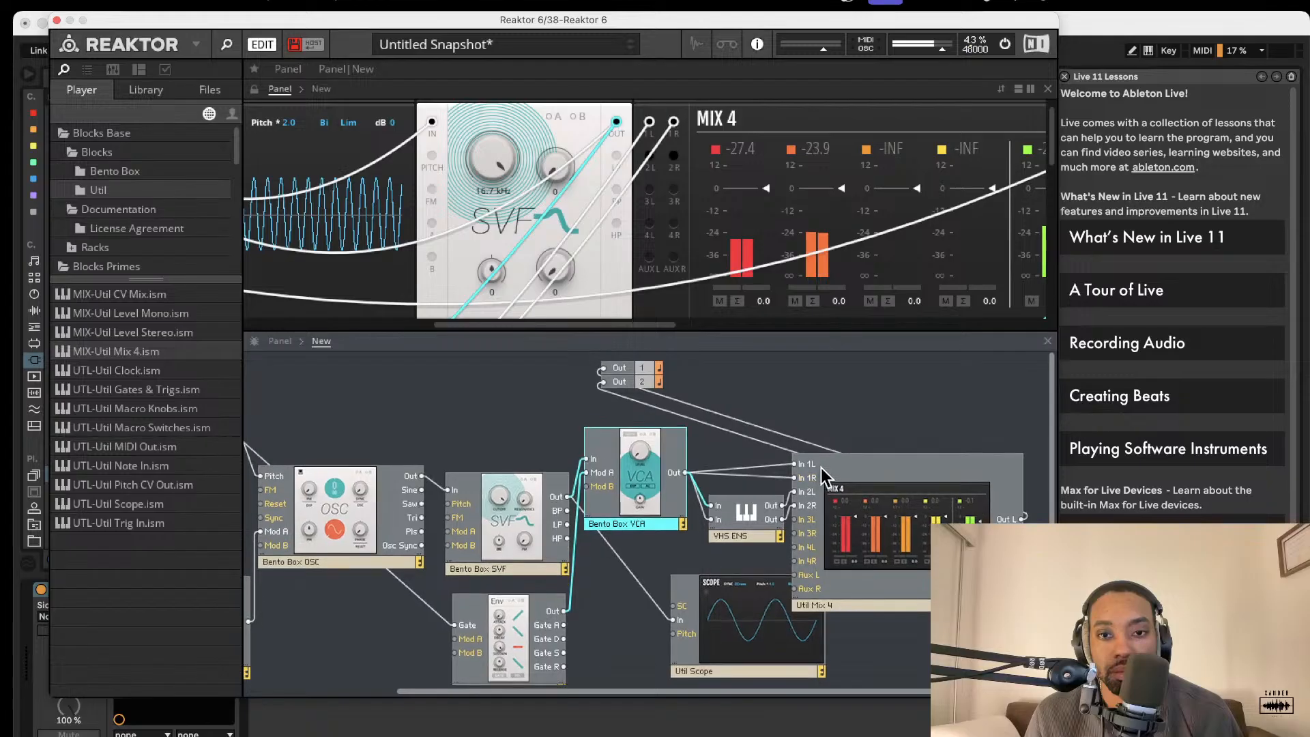
pyautogui.press('Delete')
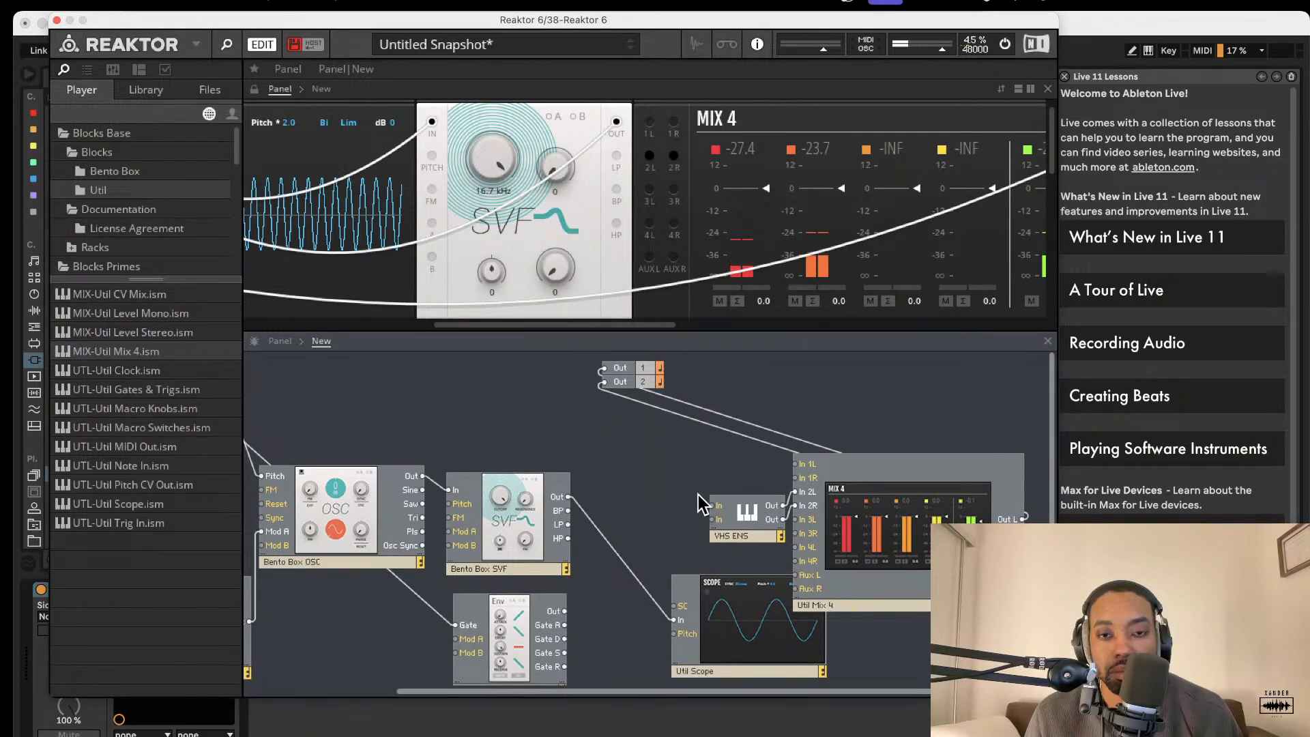
pyautogui.click(185, 4)
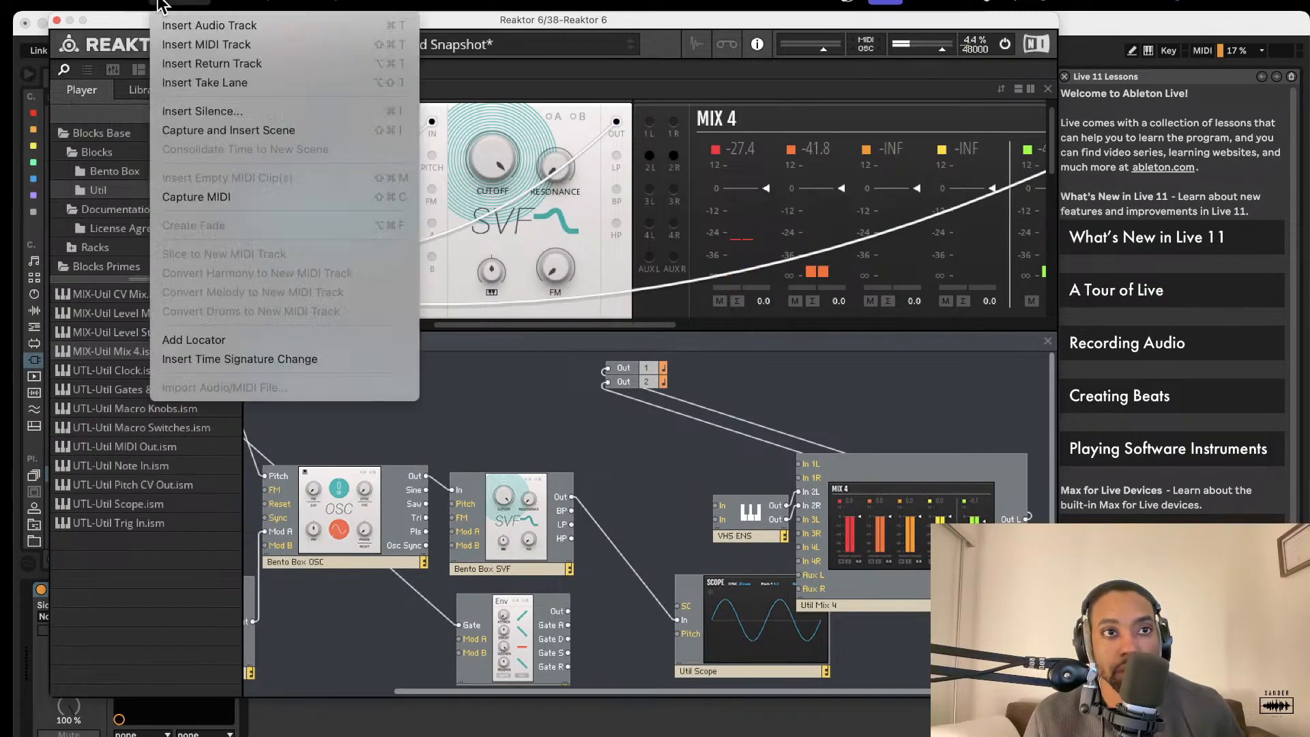
pyautogui.moveTo(144, 5)
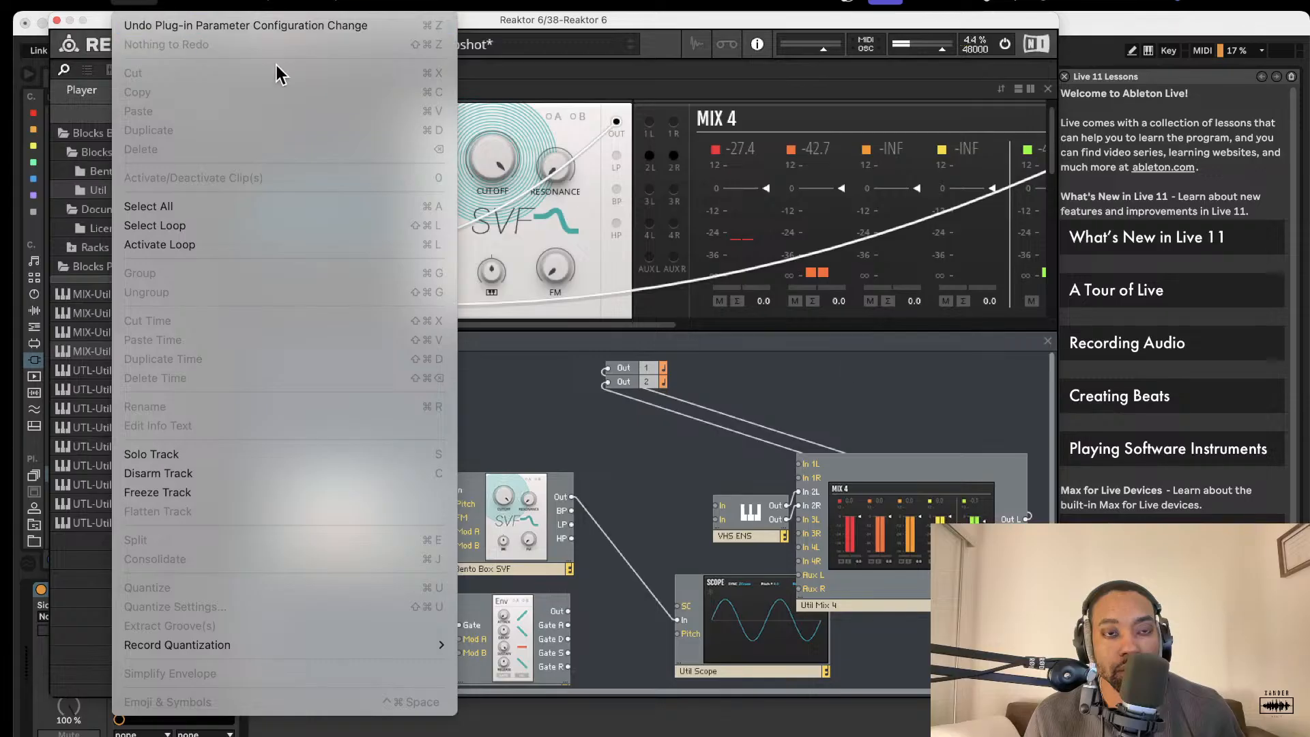
pyautogui.click(756, 471)
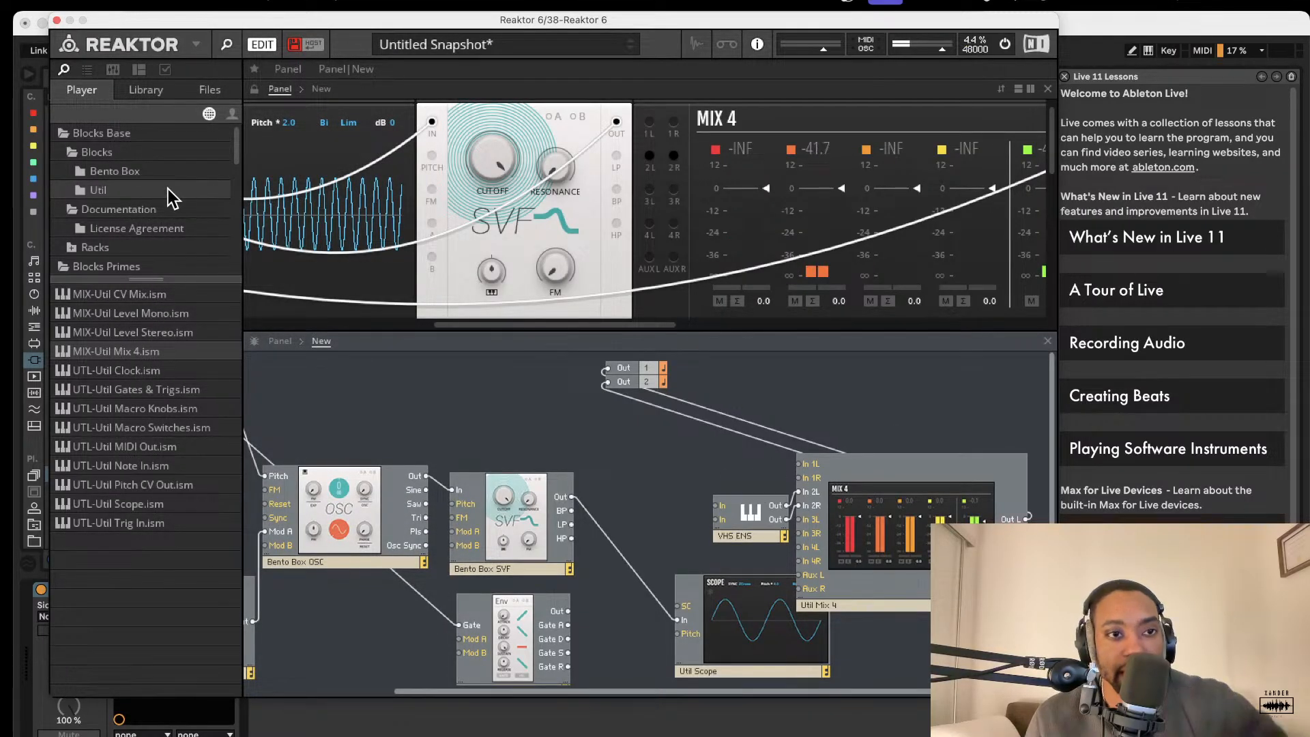
# Add a new Bento VCA block between the filter and mixer, wired from the SVF's Out to In 1L and In 1R of Util Mix 4.
pyautogui.click(126, 170)
pyautogui.click(119, 191)
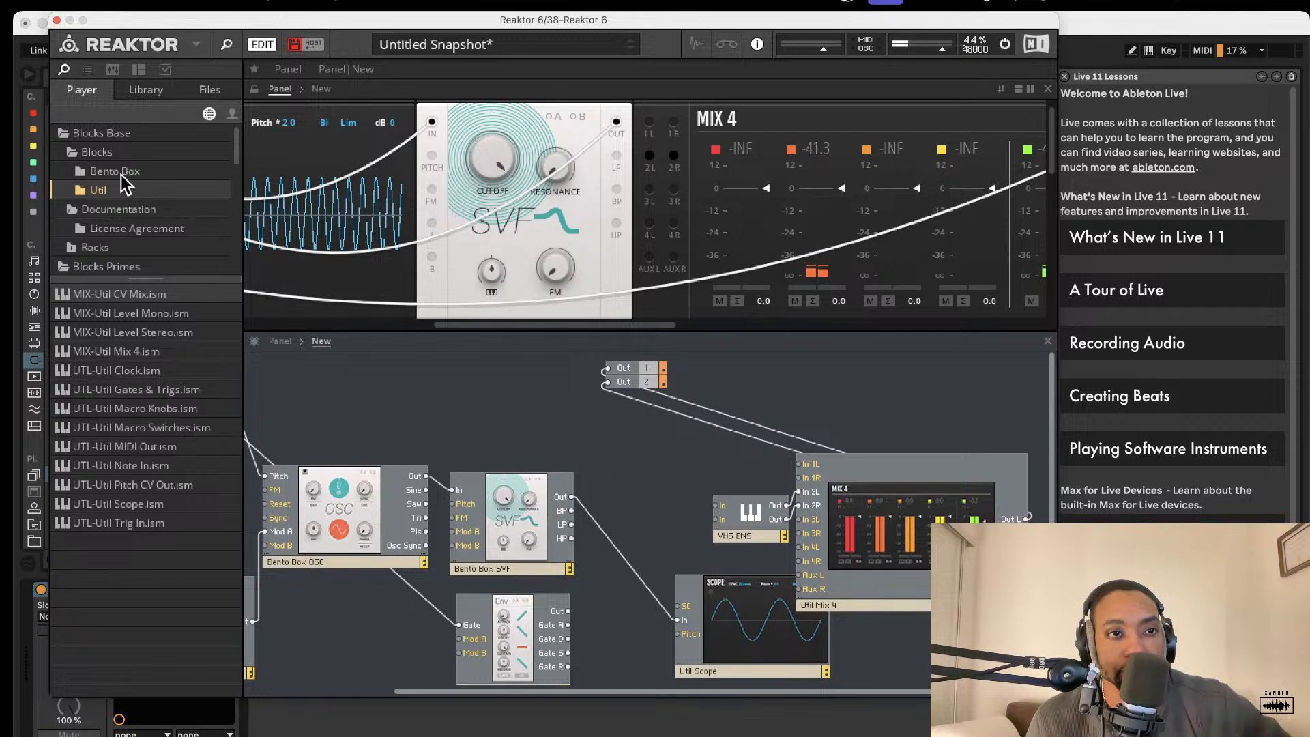
pyautogui.click(122, 172)
pyautogui.moveTo(127, 293); pyautogui.dragTo(651, 474)
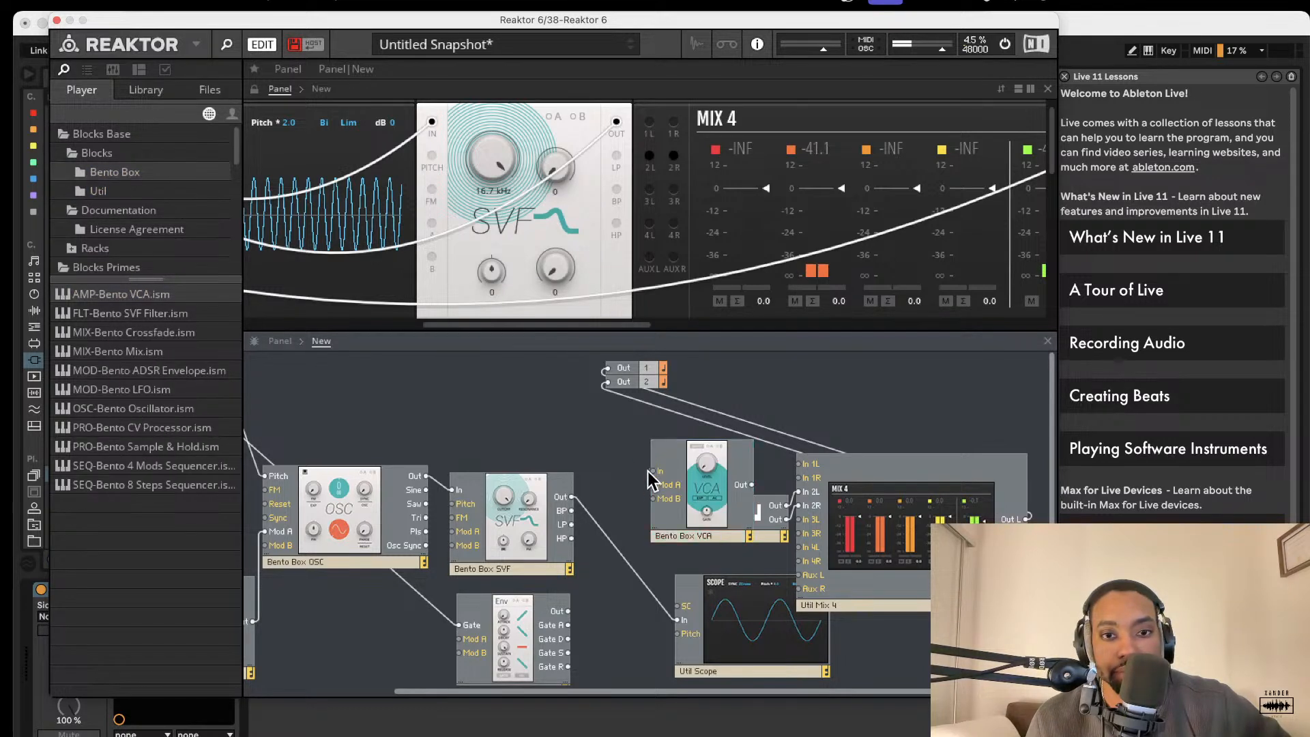
pyautogui.moveTo(594, 506); pyautogui.dragTo(572, 497)
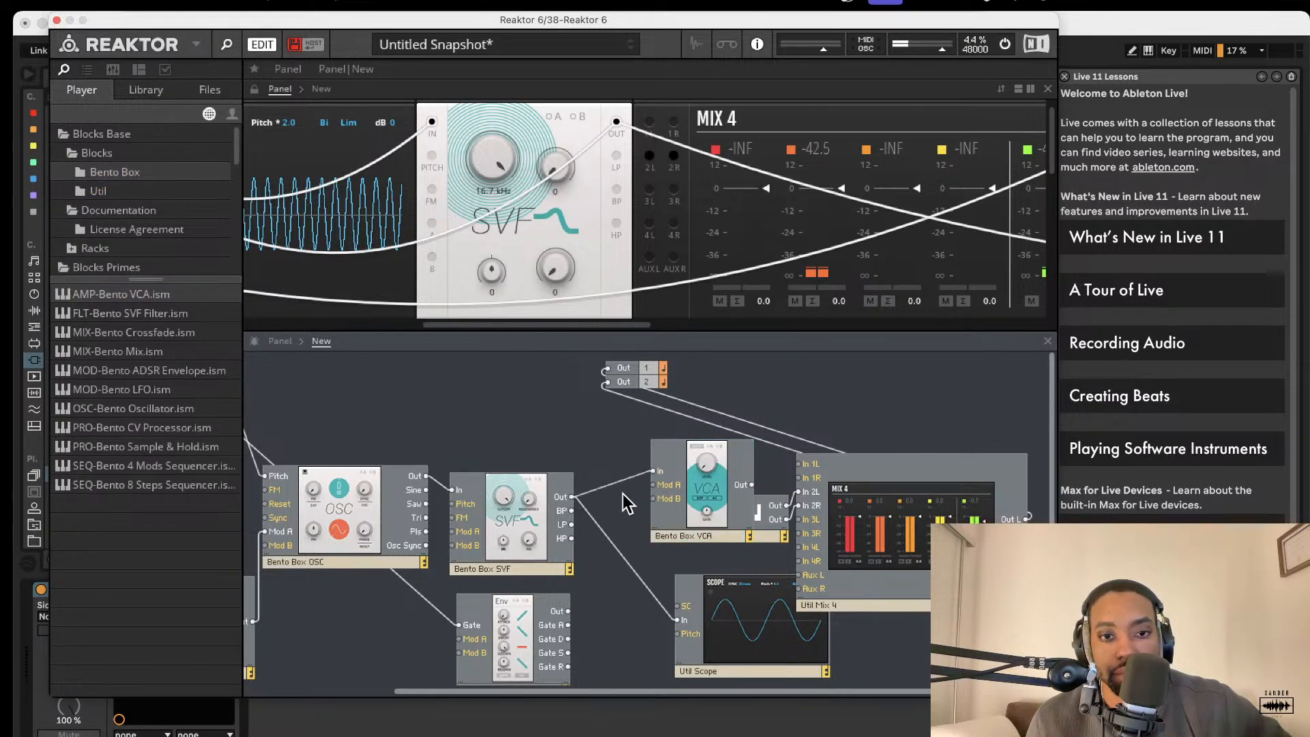
pyautogui.moveTo(706, 495); pyautogui.dragTo(800, 477)
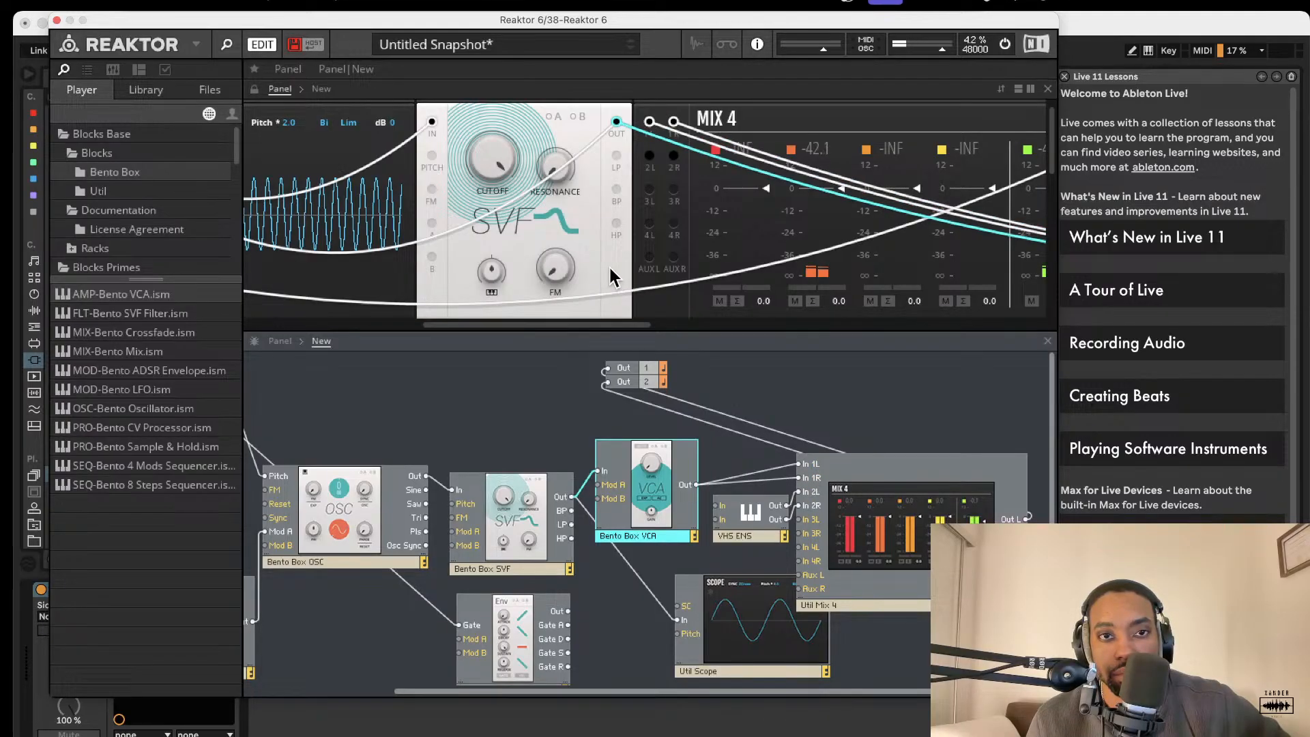
# Set the Level of the new Bento Box VCA to 12.5 on the instrument panel.
pyautogui.hscroll(-2, 609, 268)
pyautogui.scroll(1, 608, 267)
pyautogui.hscroll(-3, 609, 268)
pyautogui.scroll(-5, 599, 261)
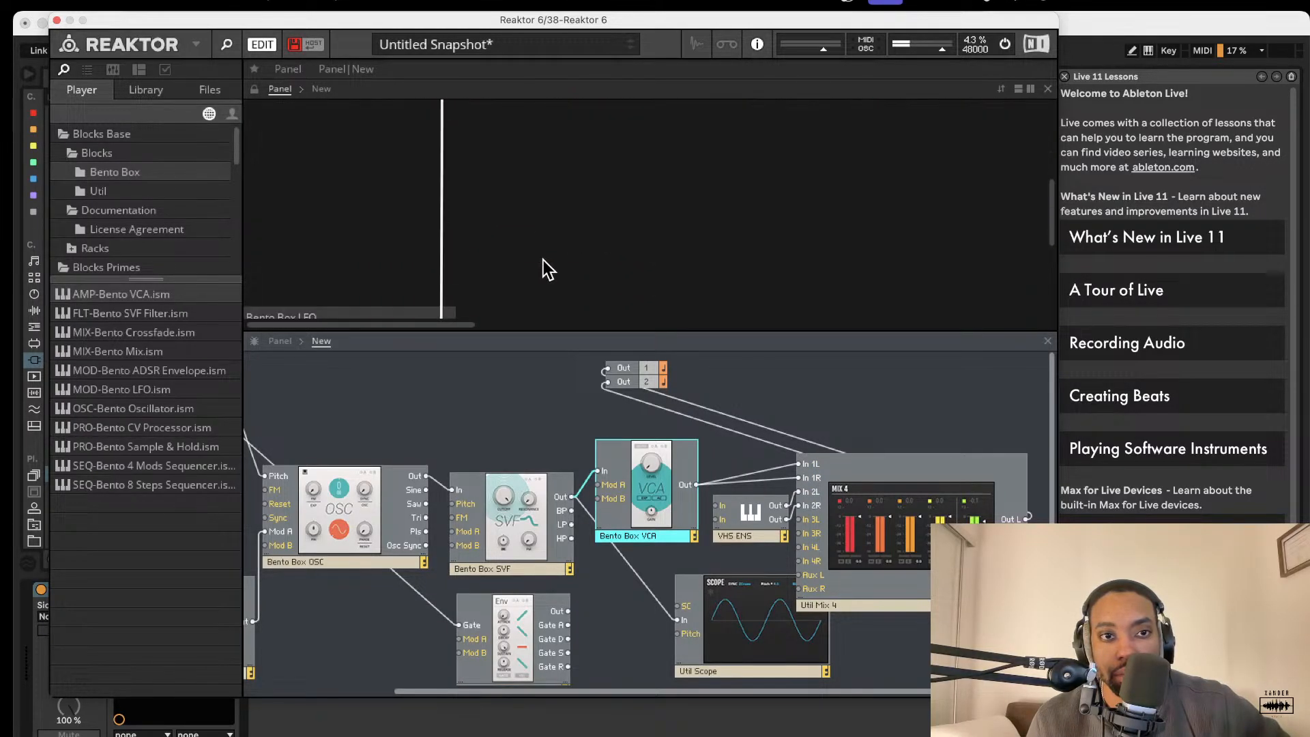
pyautogui.hscroll(6, 595, 256)
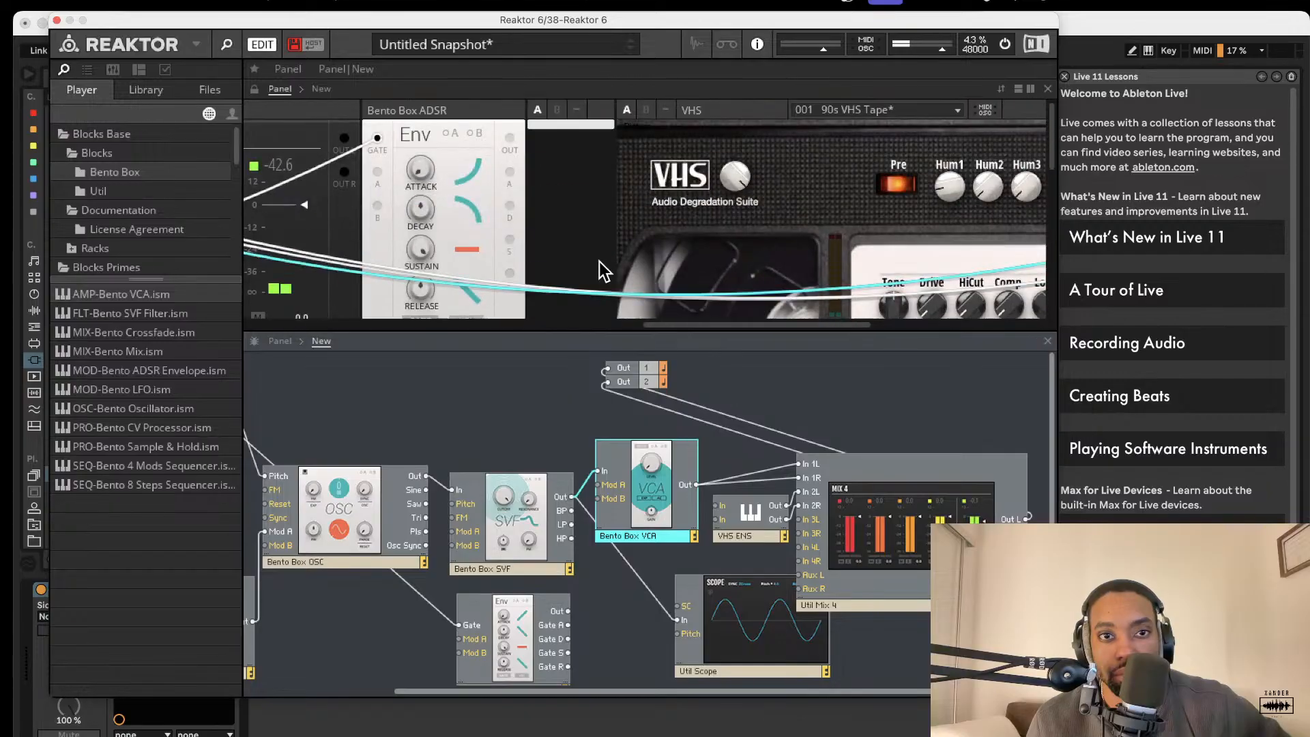
pyautogui.hscroll(-6, 594, 260)
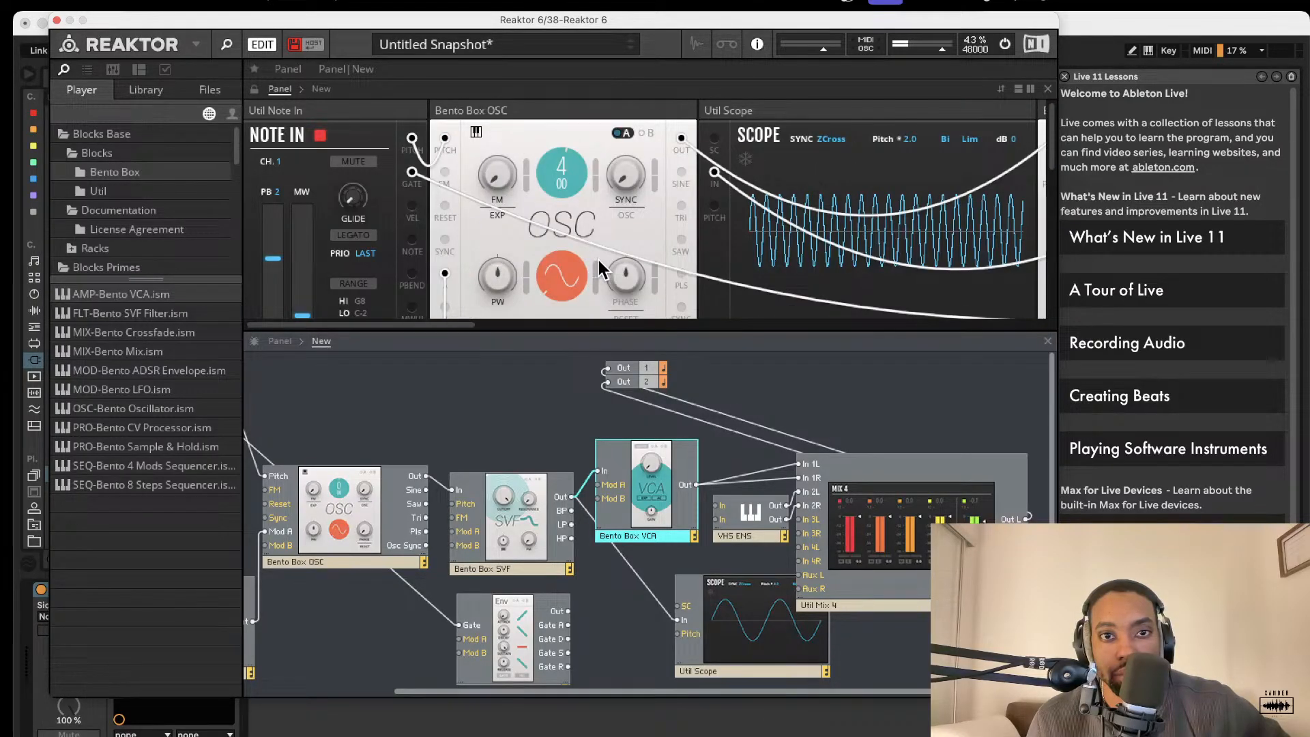
pyautogui.scroll(-4, 599, 260)
pyautogui.scroll(-3, 599, 261)
pyautogui.scroll(4, 602, 260)
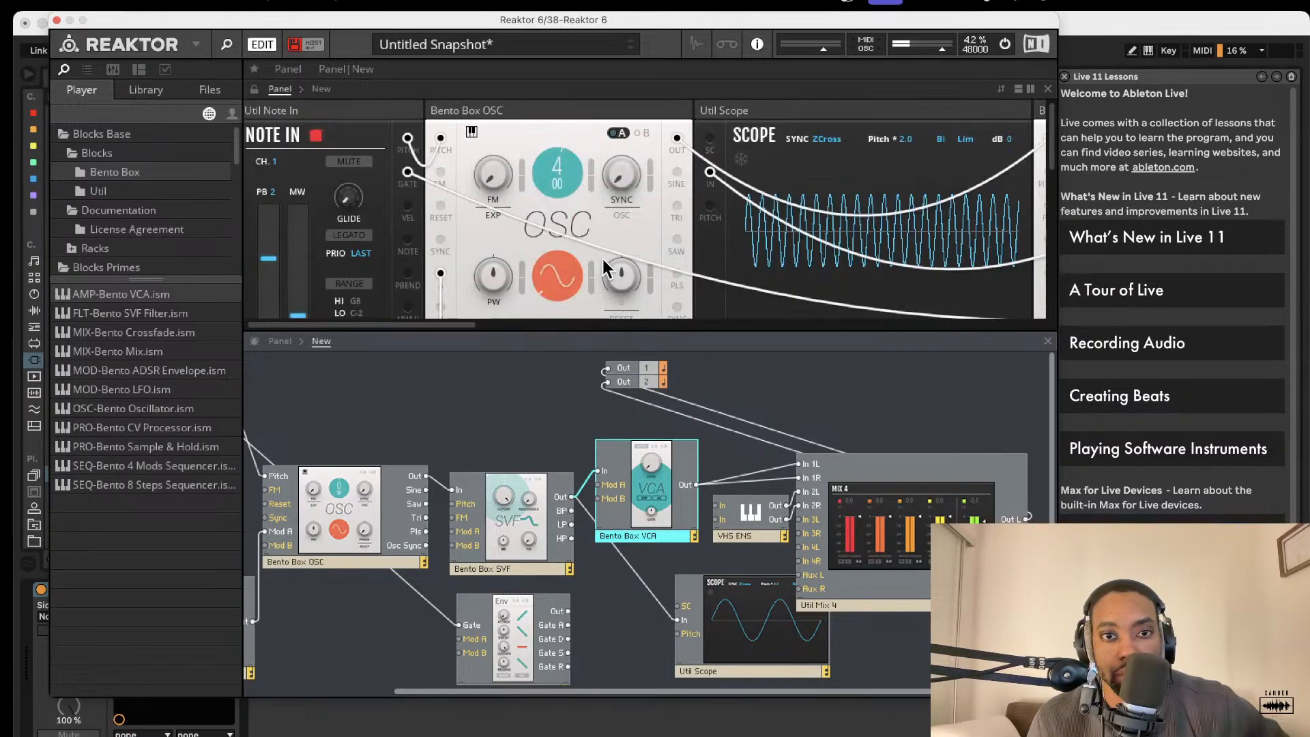
pyautogui.hscroll(5, 603, 259)
pyautogui.scroll(-2, 607, 255)
pyautogui.hscroll(6, 610, 255)
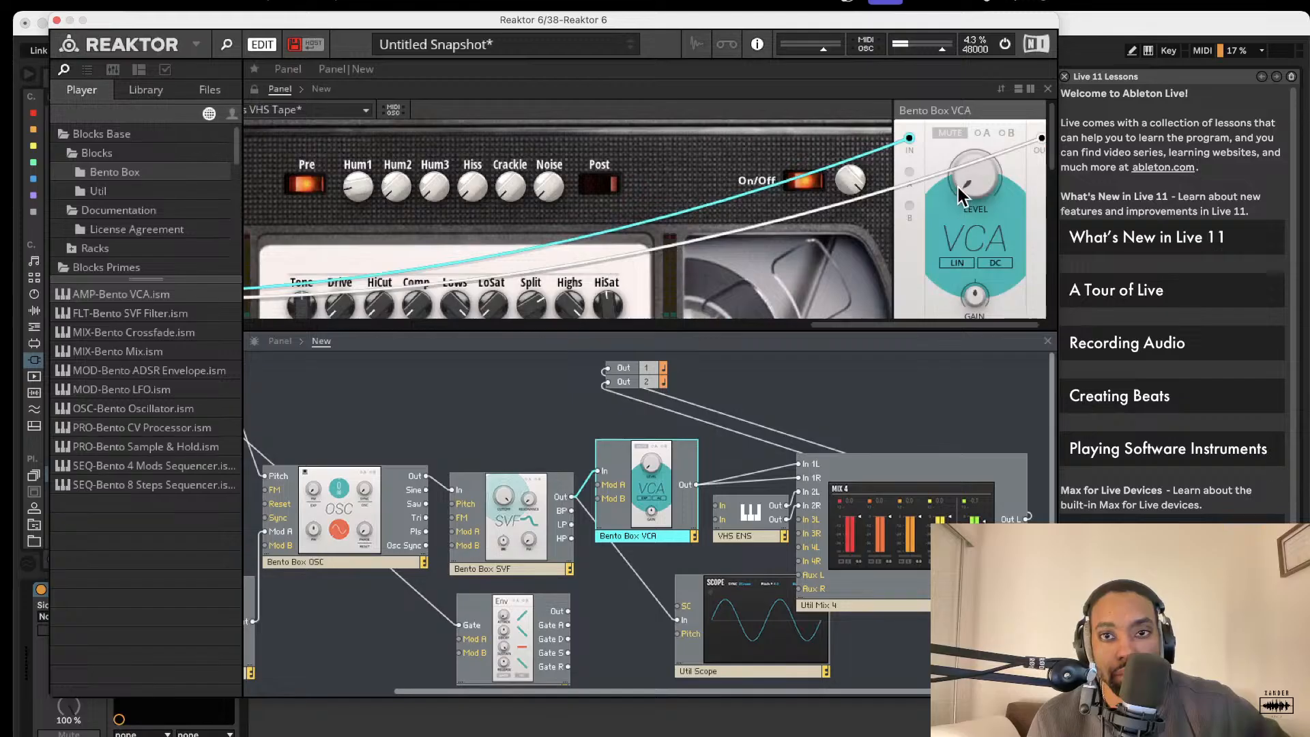
pyautogui.click(958, 186)
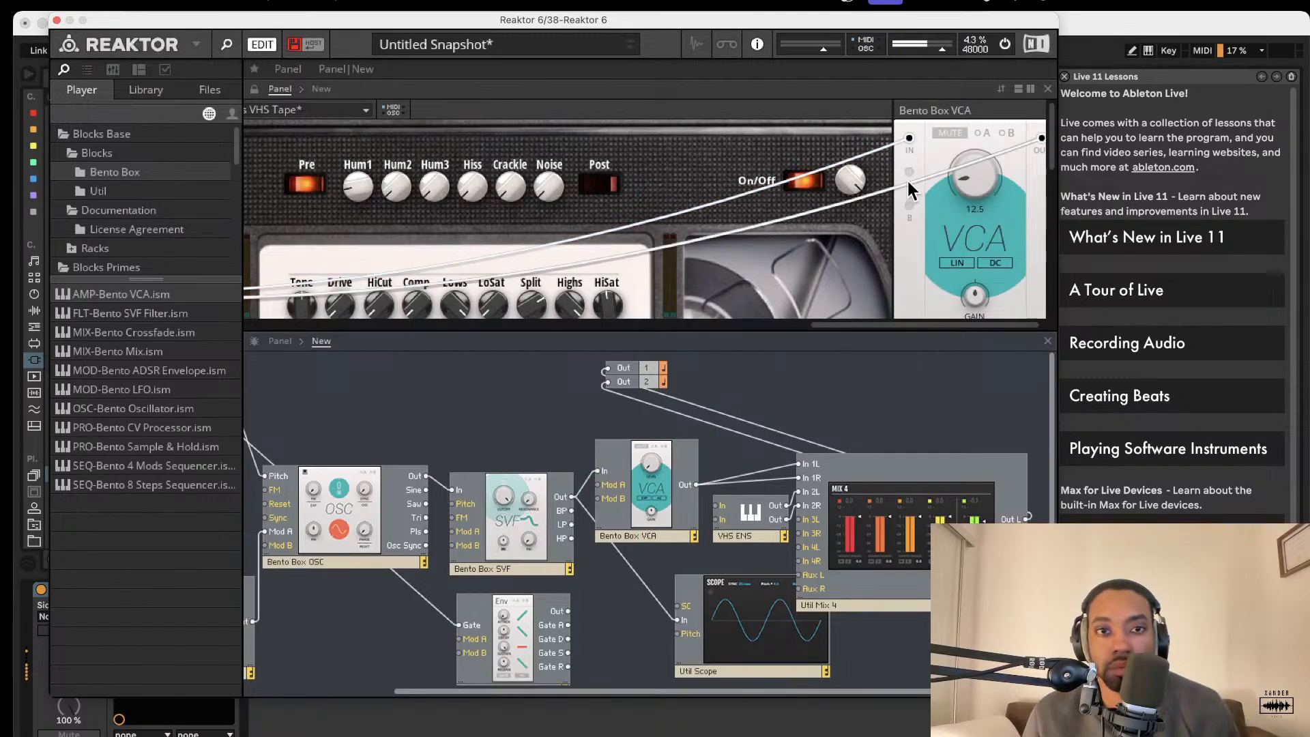
# Mute the second channel of the Util Mix 4 on the instrument panel.
pyautogui.hscroll(-10, 682, 263)
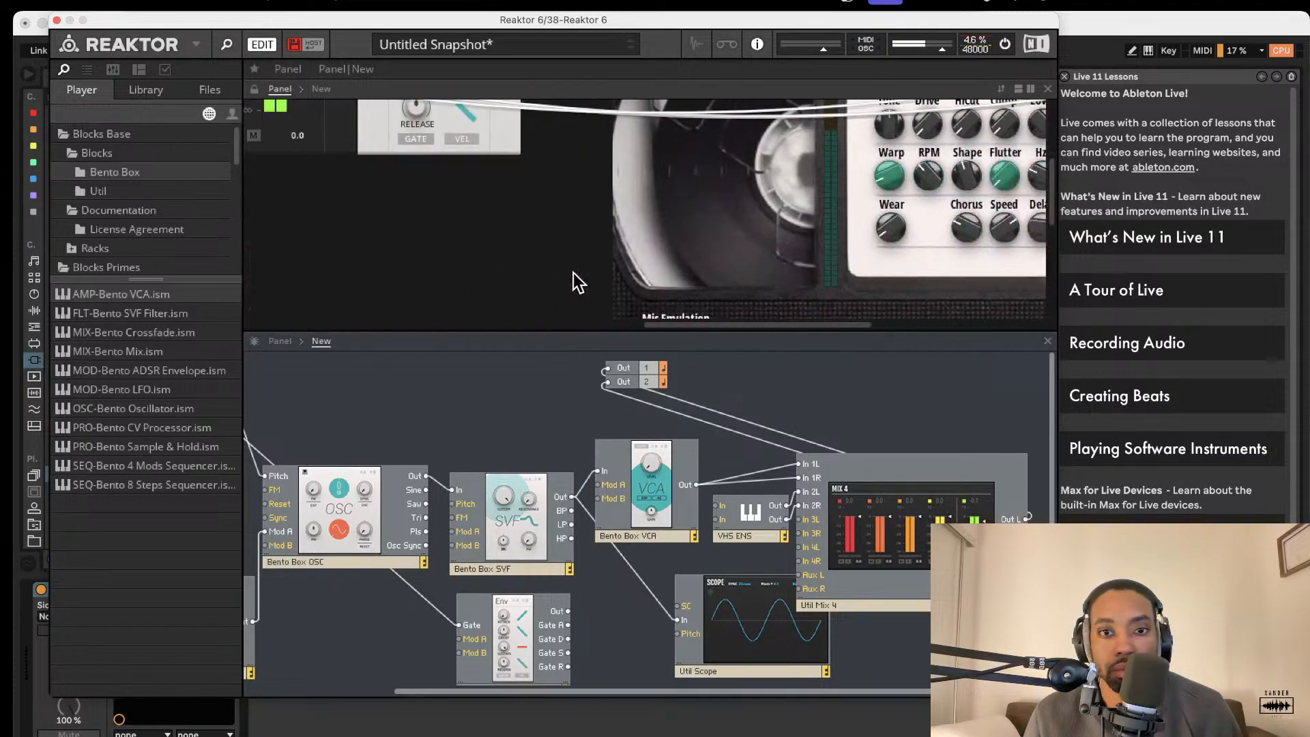
pyautogui.hscroll(-10, 568, 273)
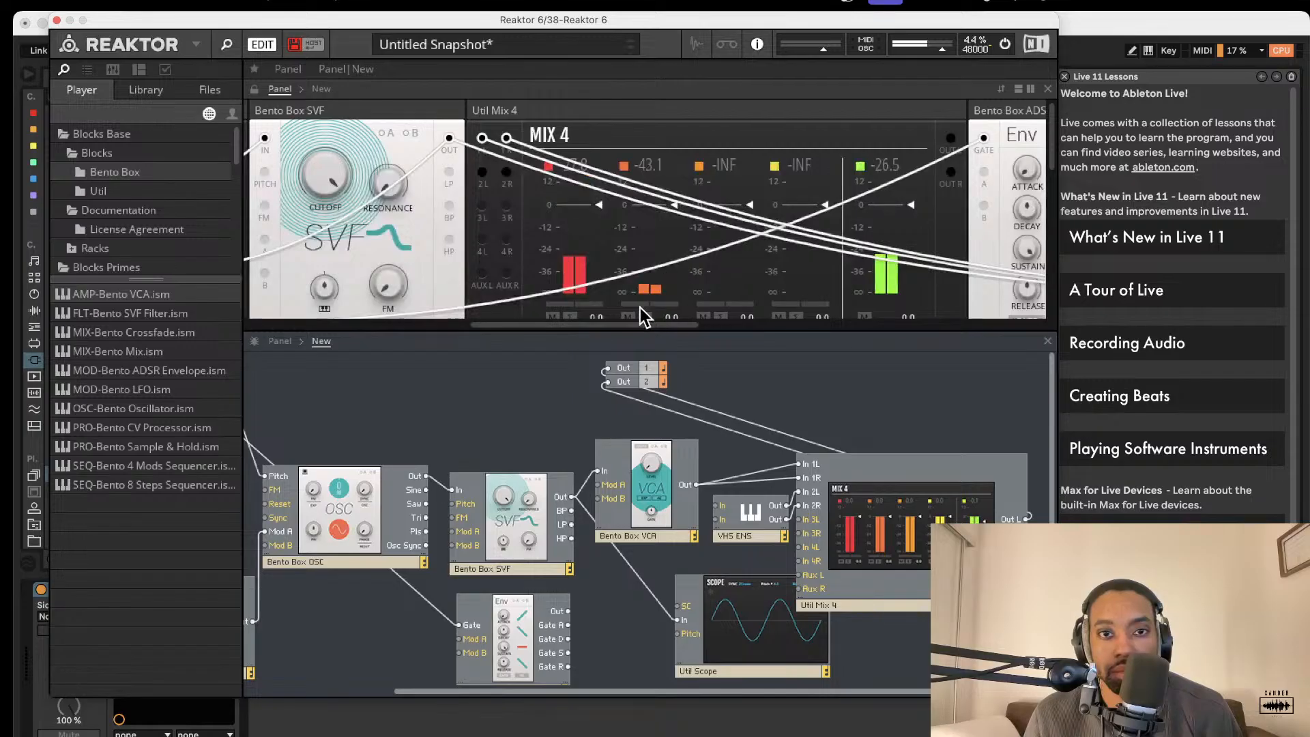
pyautogui.scroll(-2, 638, 300)
pyautogui.click(622, 286)
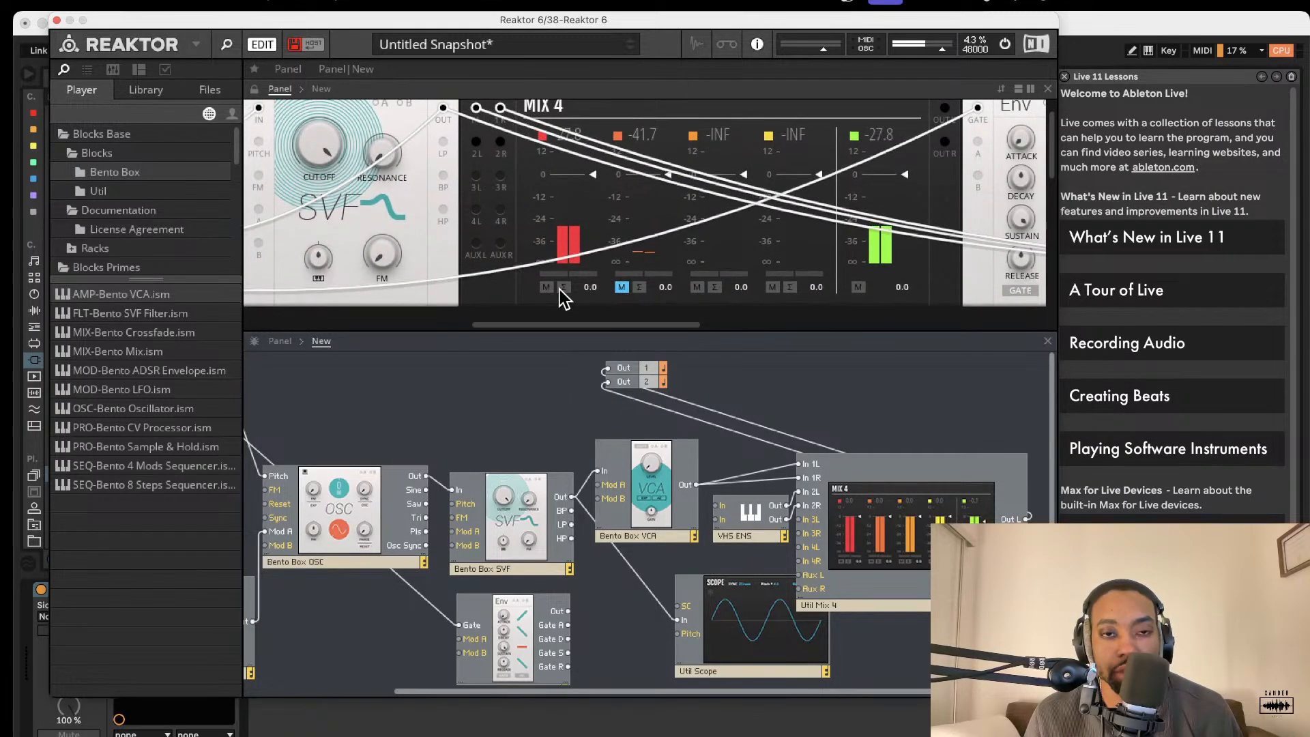
# Unmute the second channel of the Util Mix 4 and lower its level to -6.1.
pyautogui.click(546, 287)
pyautogui.click(547, 284)
pyautogui.click(623, 284)
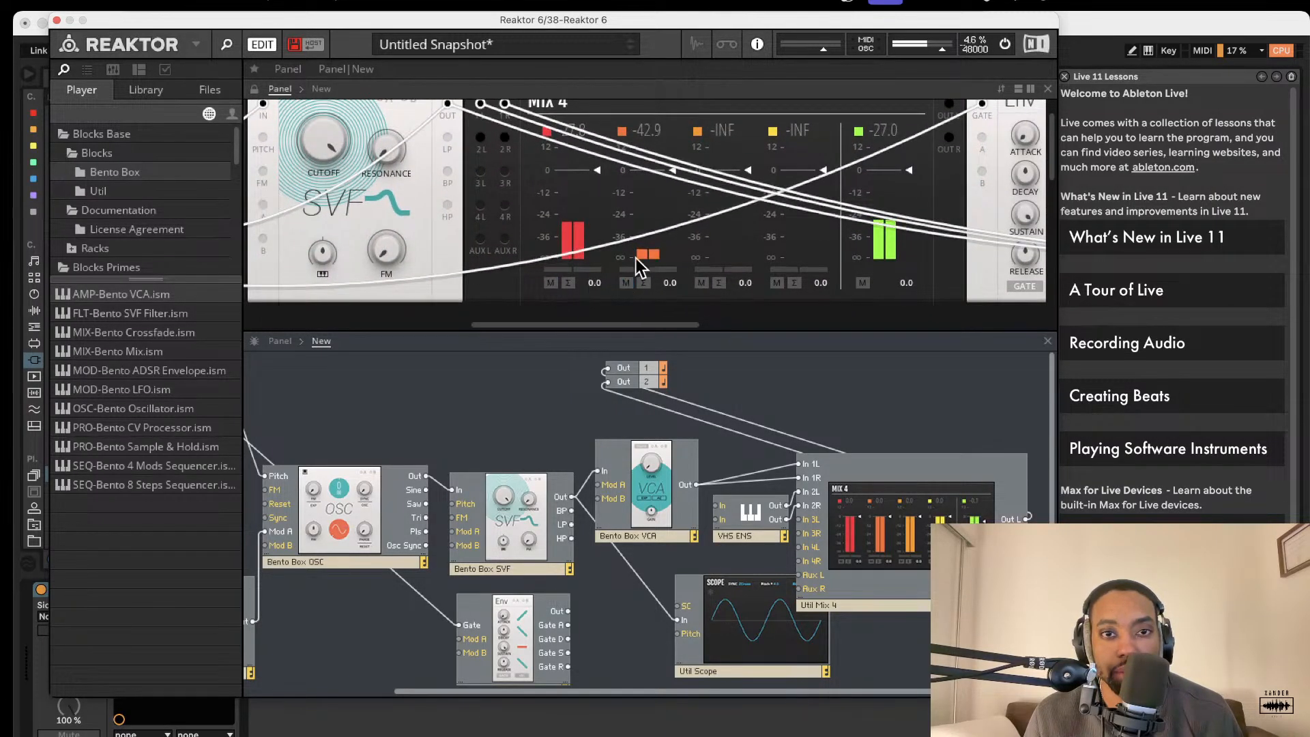
pyautogui.scroll(1, 649, 208)
pyautogui.moveTo(676, 180); pyautogui.dragTo(675, 194)
pyautogui.scroll(-1, 674, 191)
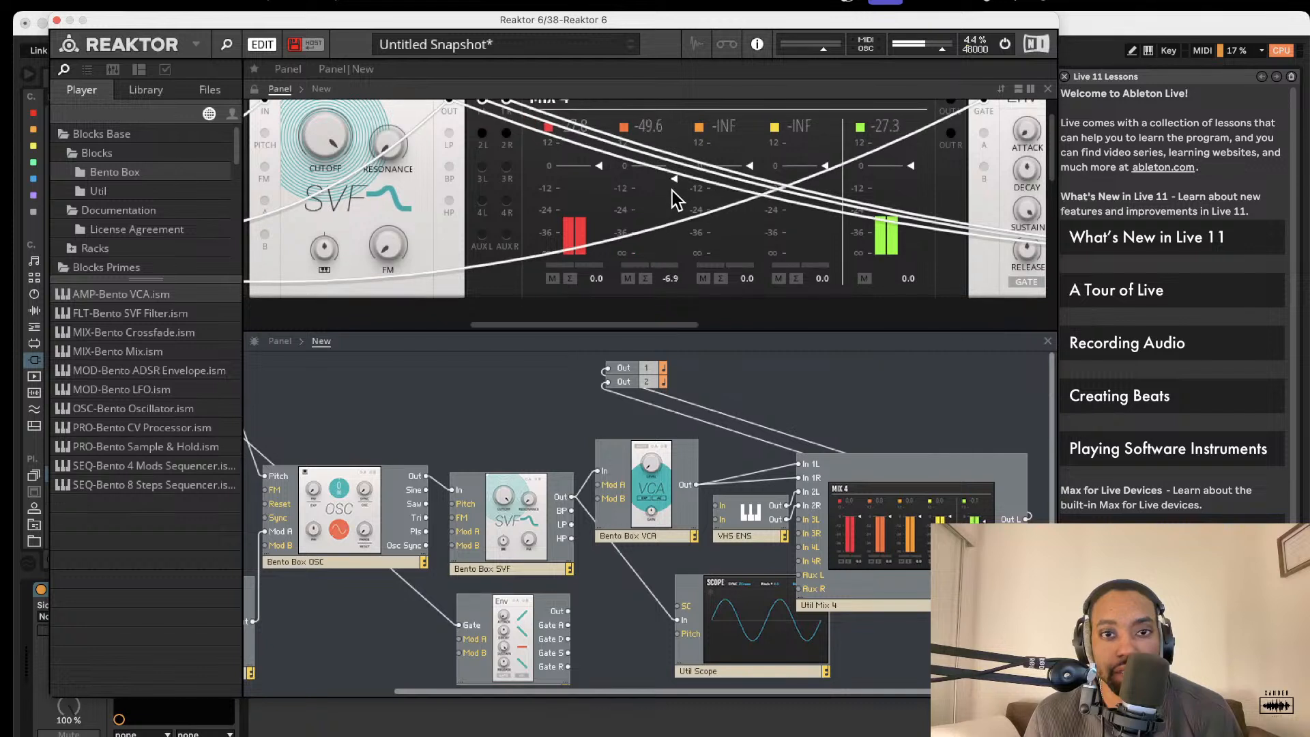
# Try wiring the Util Note In's Pitch output to both In ports of the VHS ENS.
pyautogui.hscroll(-1, 685, 286)
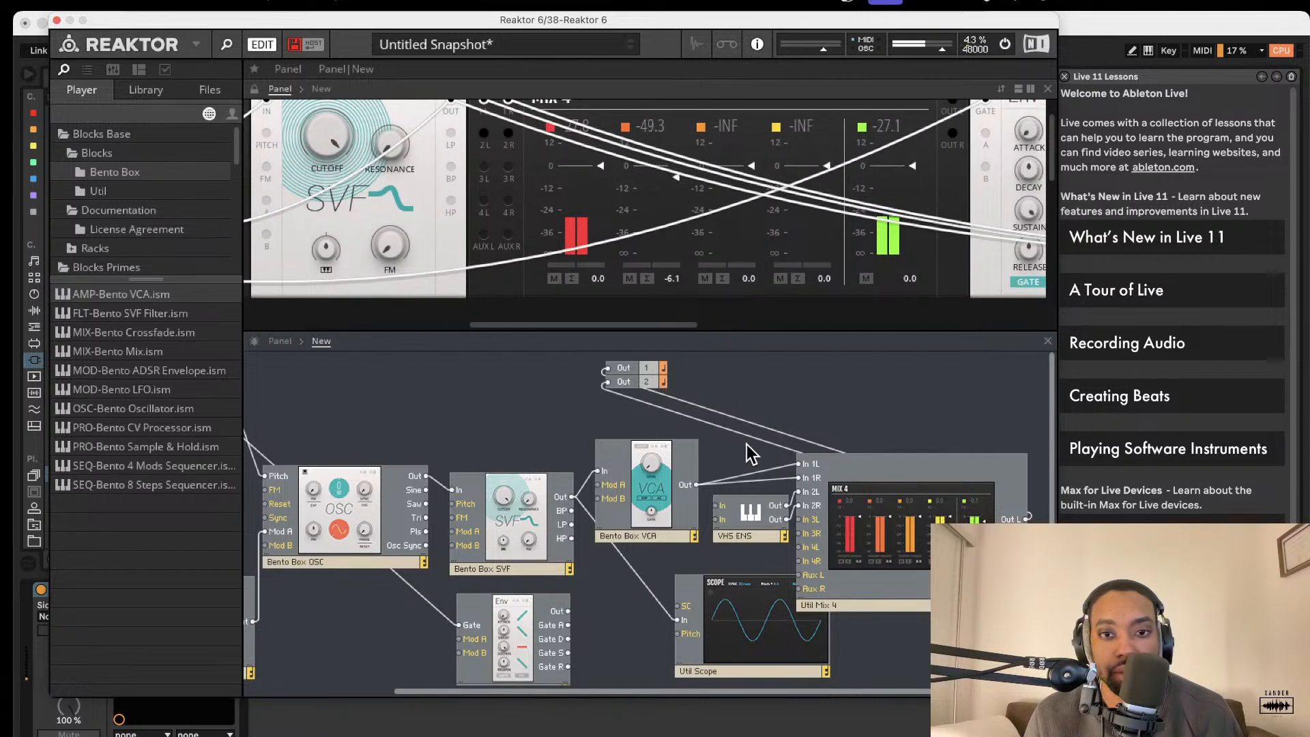
pyautogui.scroll(-1, 721, 515)
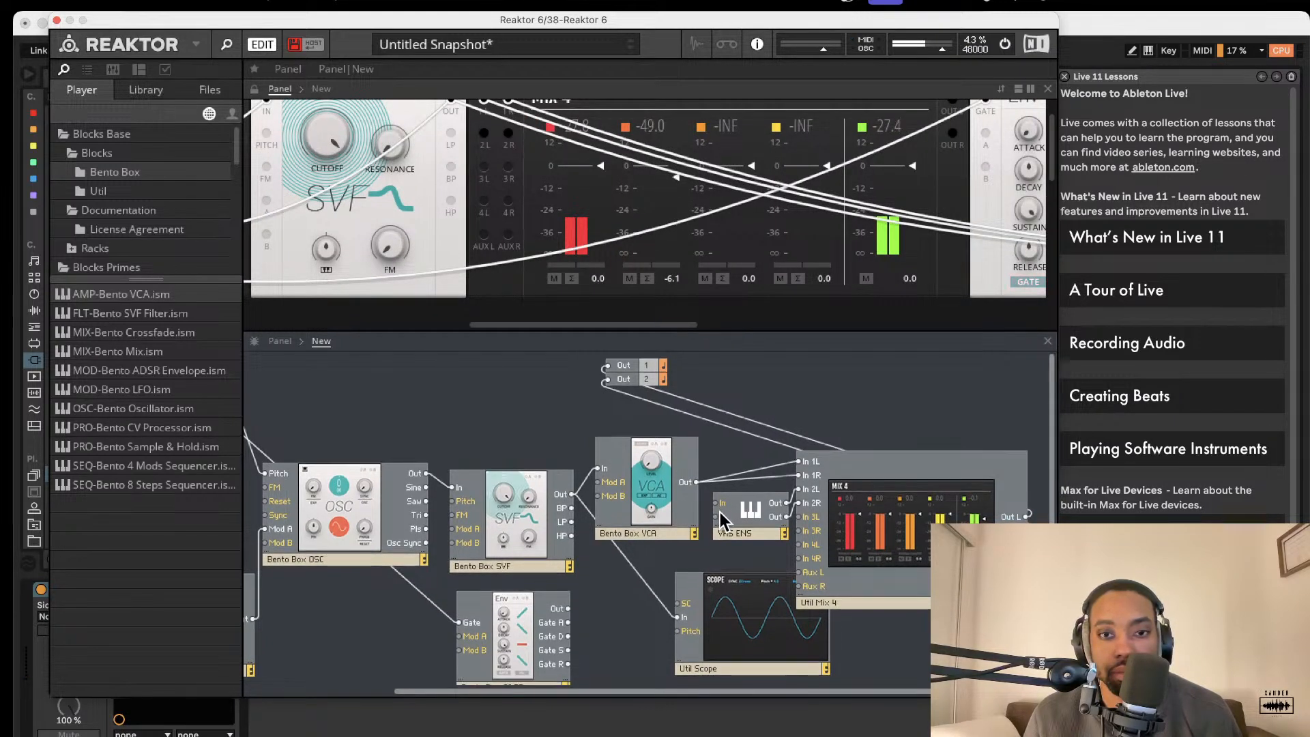
pyautogui.hscroll(-1, 719, 510)
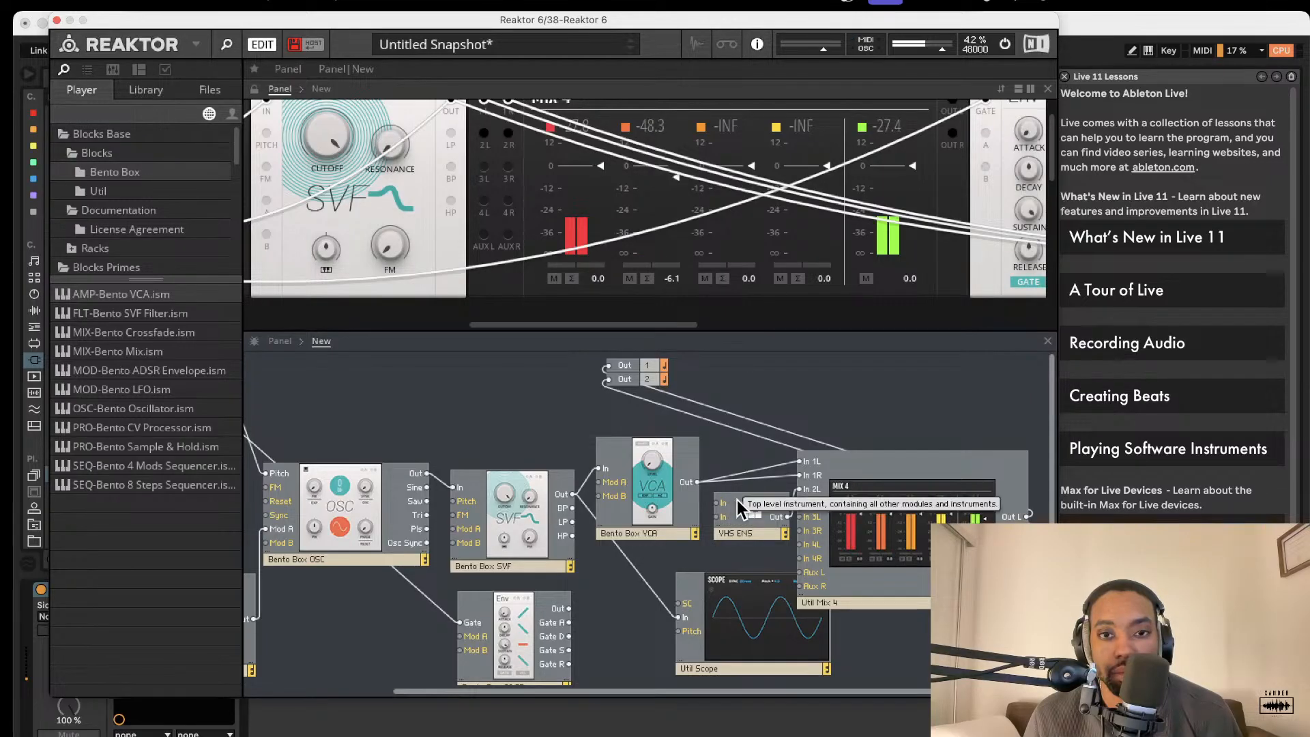
pyautogui.hscroll(-3, 738, 503)
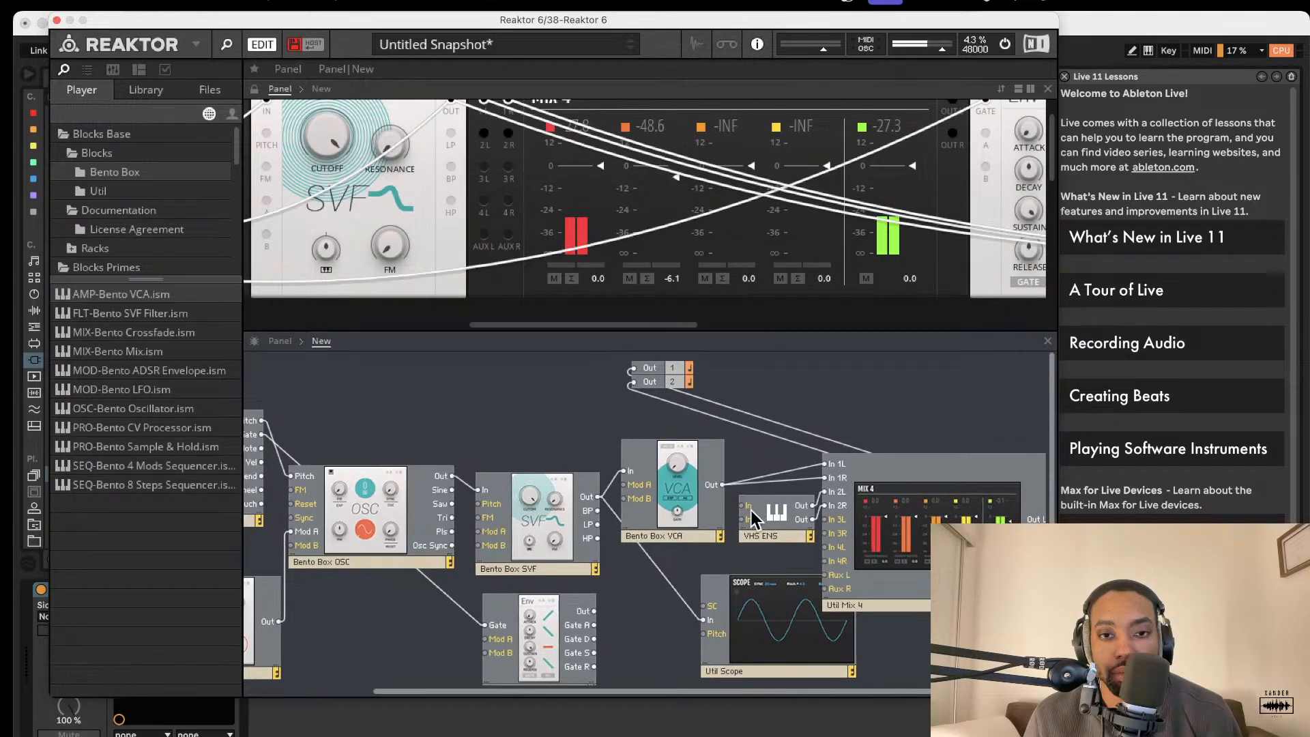
pyautogui.hscroll(-8, 739, 503)
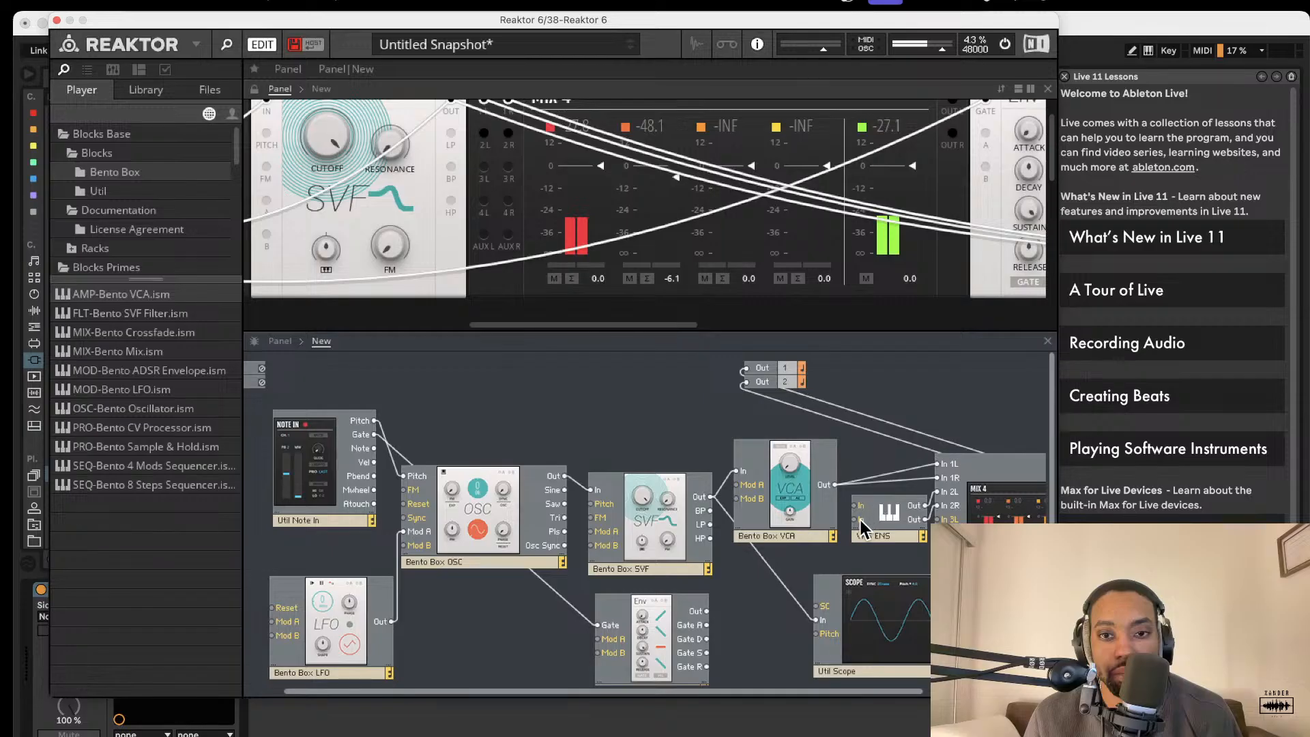
pyautogui.moveTo(861, 521); pyautogui.dragTo(374, 421)
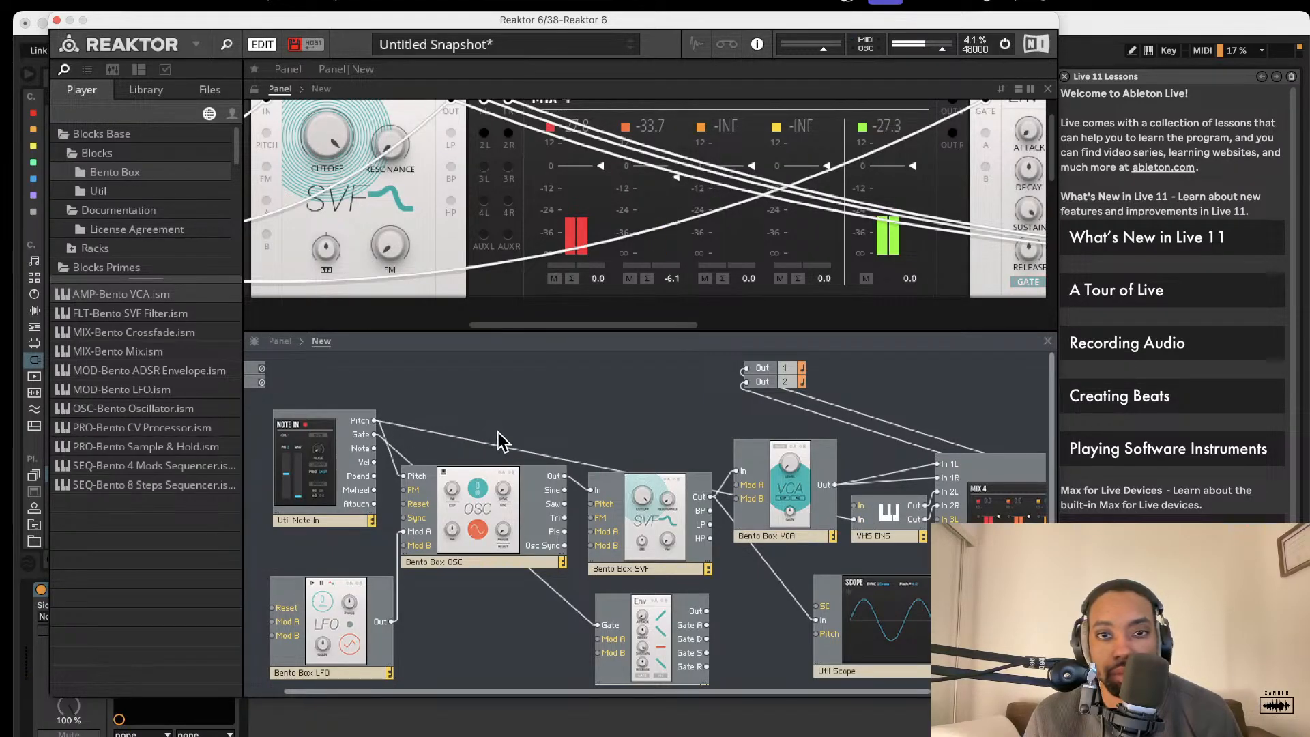
pyautogui.moveTo(858, 509); pyautogui.dragTo(374, 421)
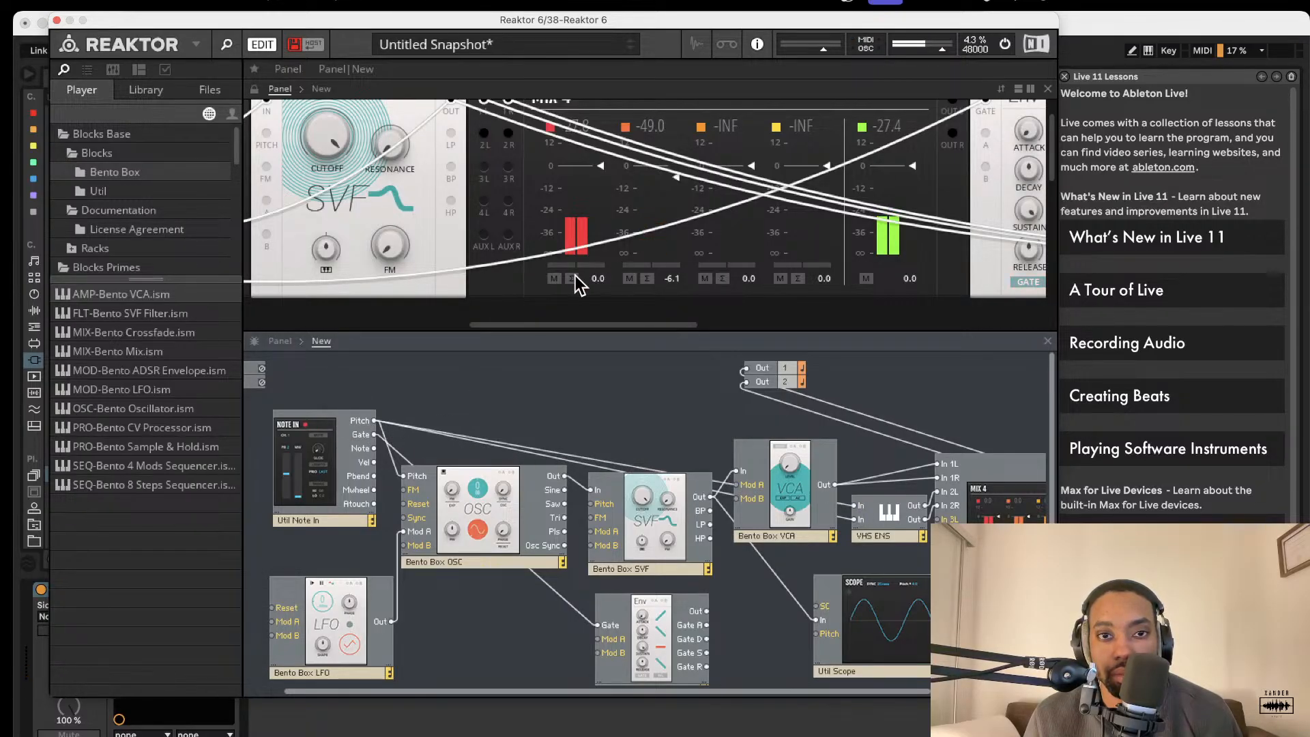
# Mute the mixer's first channel and delete both Pitch wires running to the VHS ENS.
pyautogui.click(554, 278)
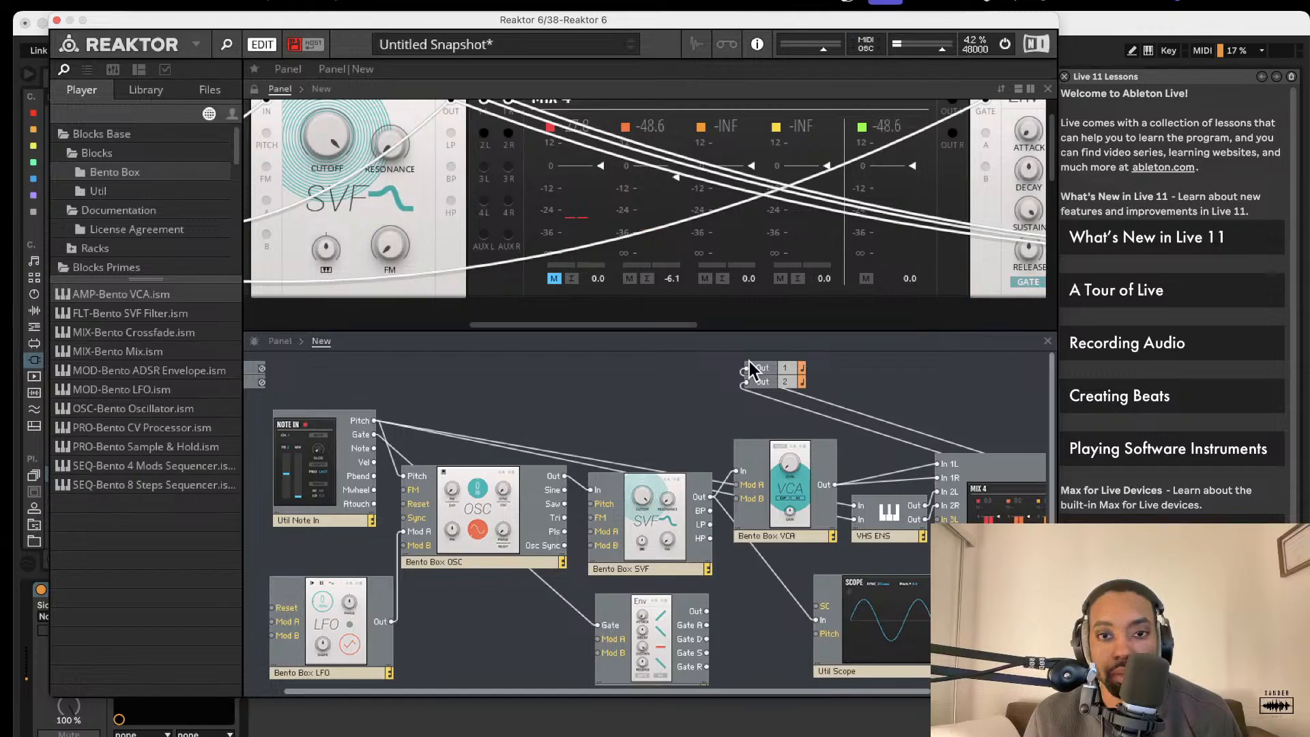
pyautogui.click(616, 463)
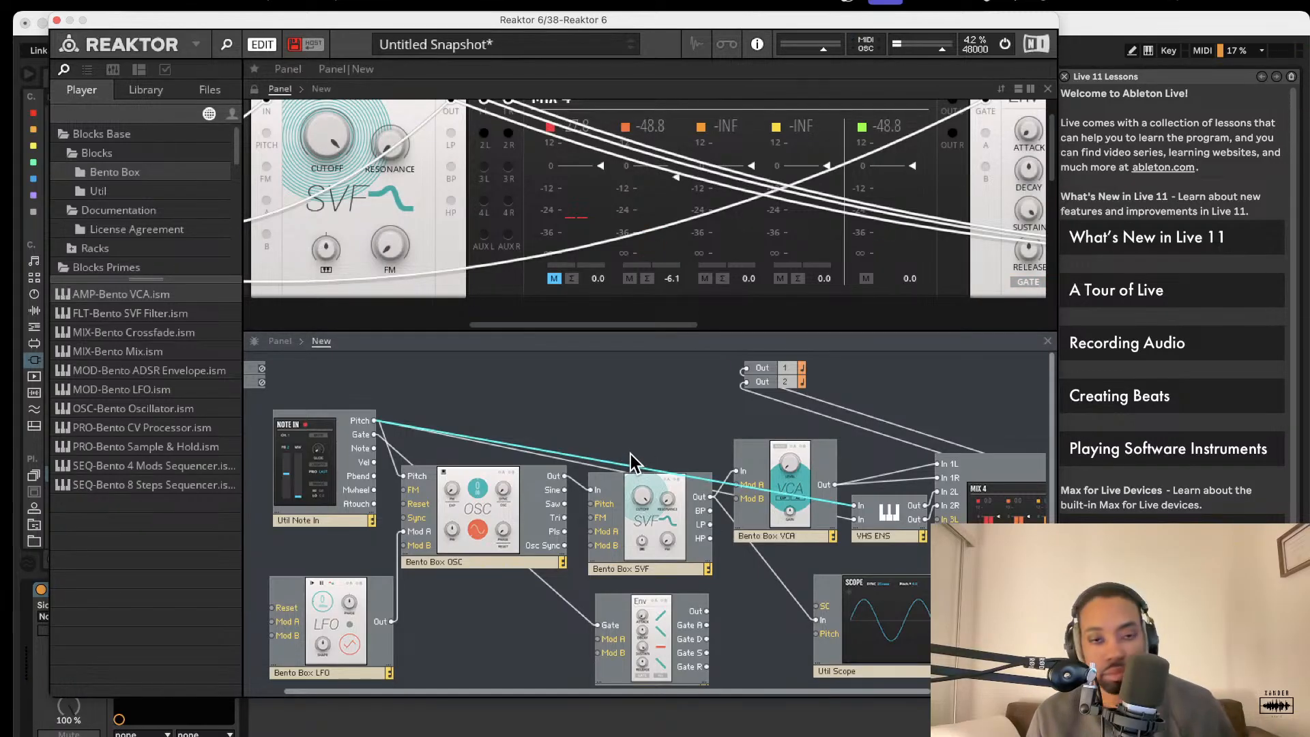
pyautogui.press('Delete')
pyautogui.click(592, 466)
pyautogui.press('Delete')
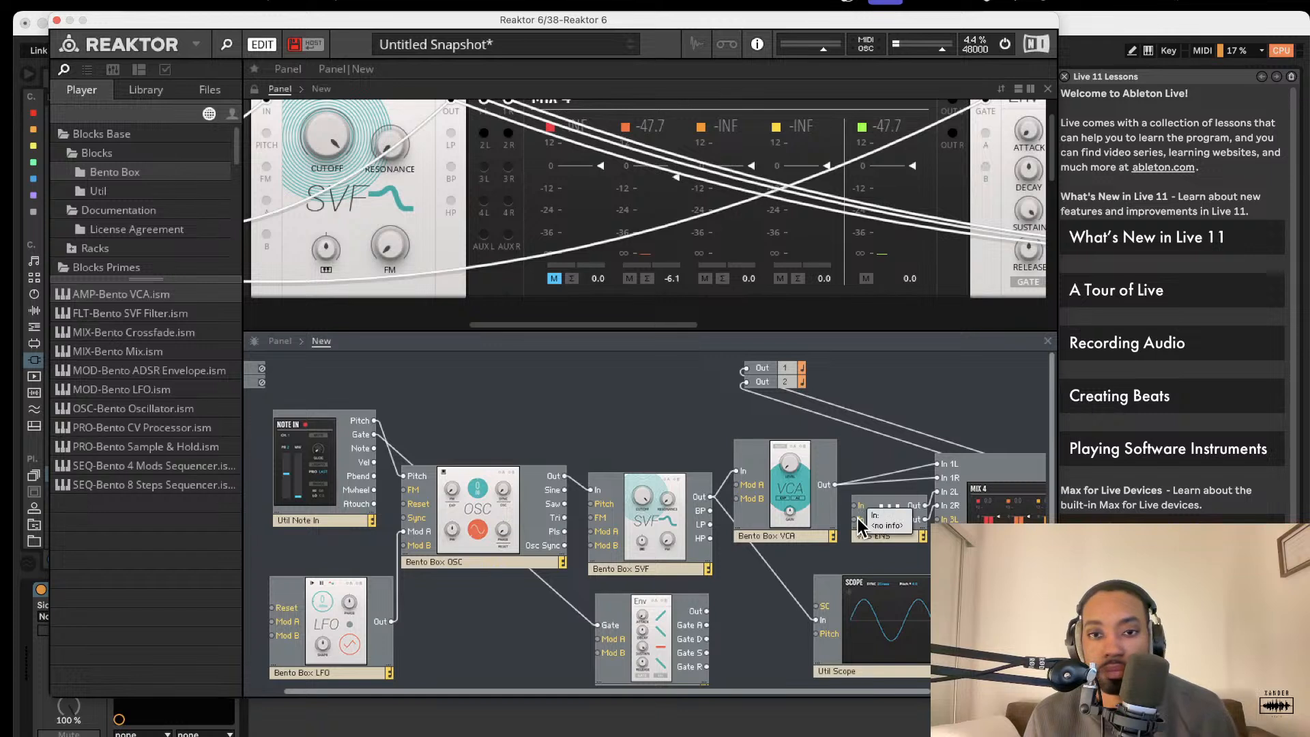
# Try wiring the VCA's Out to the upper In of the VHS ENS, toggling the mixer's first channel mute to compare, and delete that wire.
pyautogui.moveTo(857, 506); pyautogui.dragTo(829, 478)
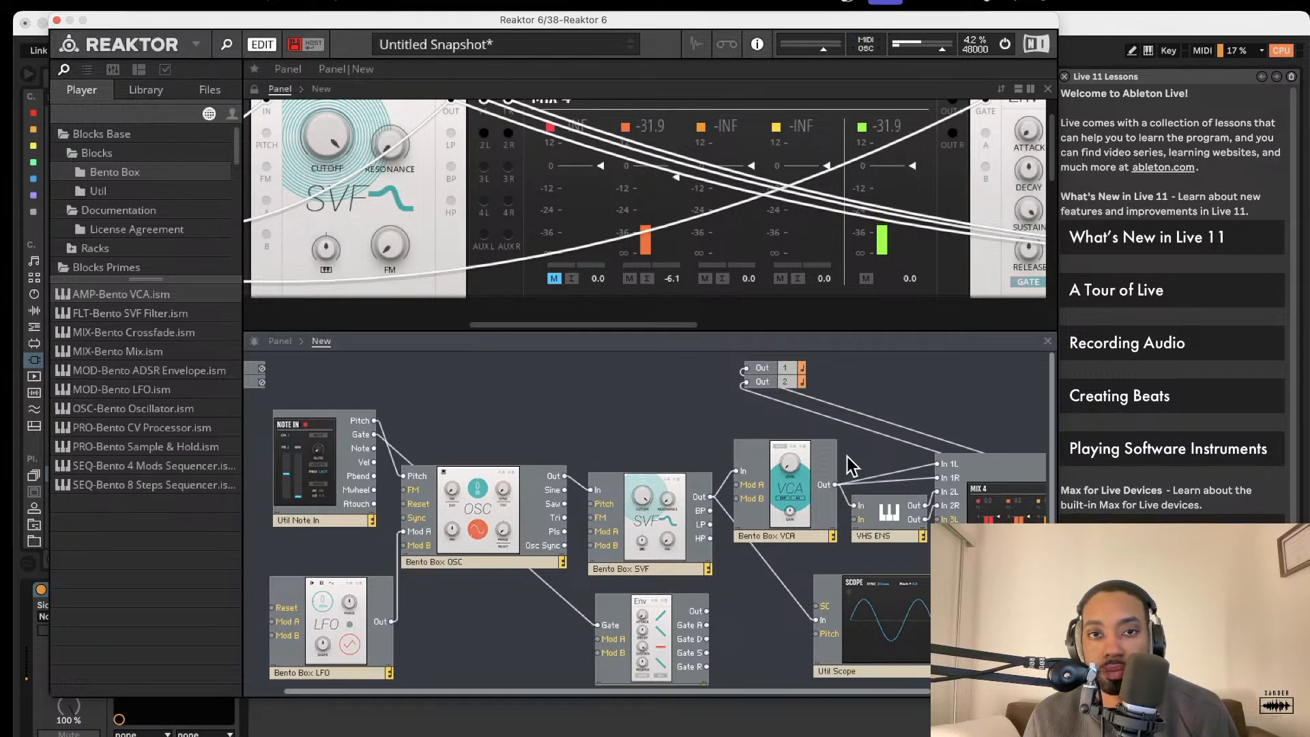
pyautogui.click(554, 278)
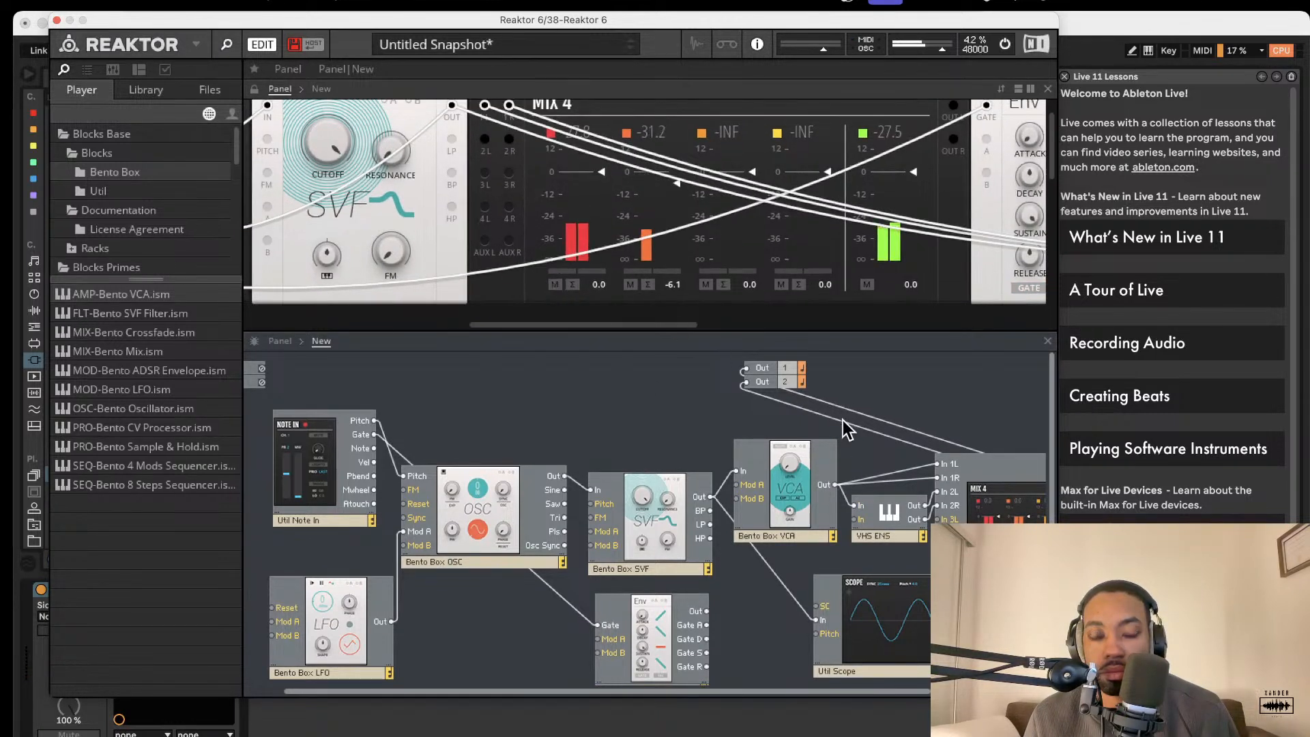
pyautogui.click(556, 284)
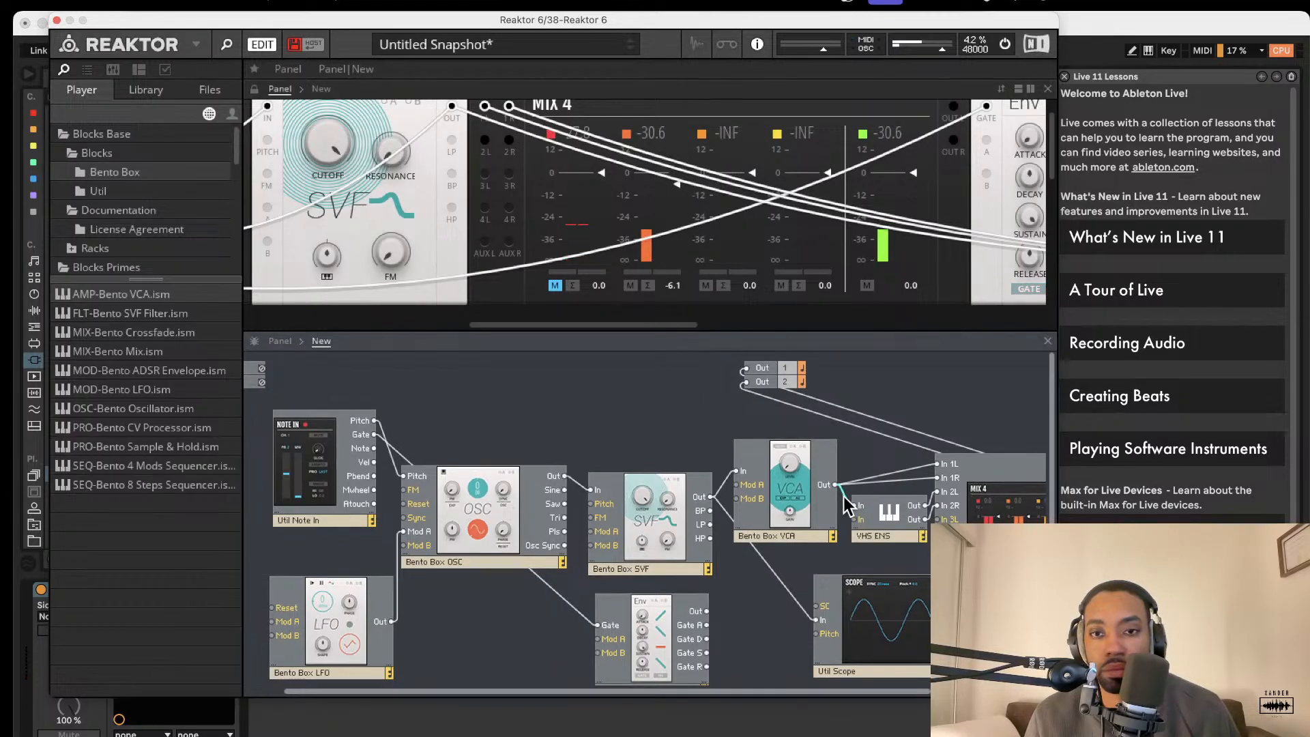
pyautogui.press('Delete')
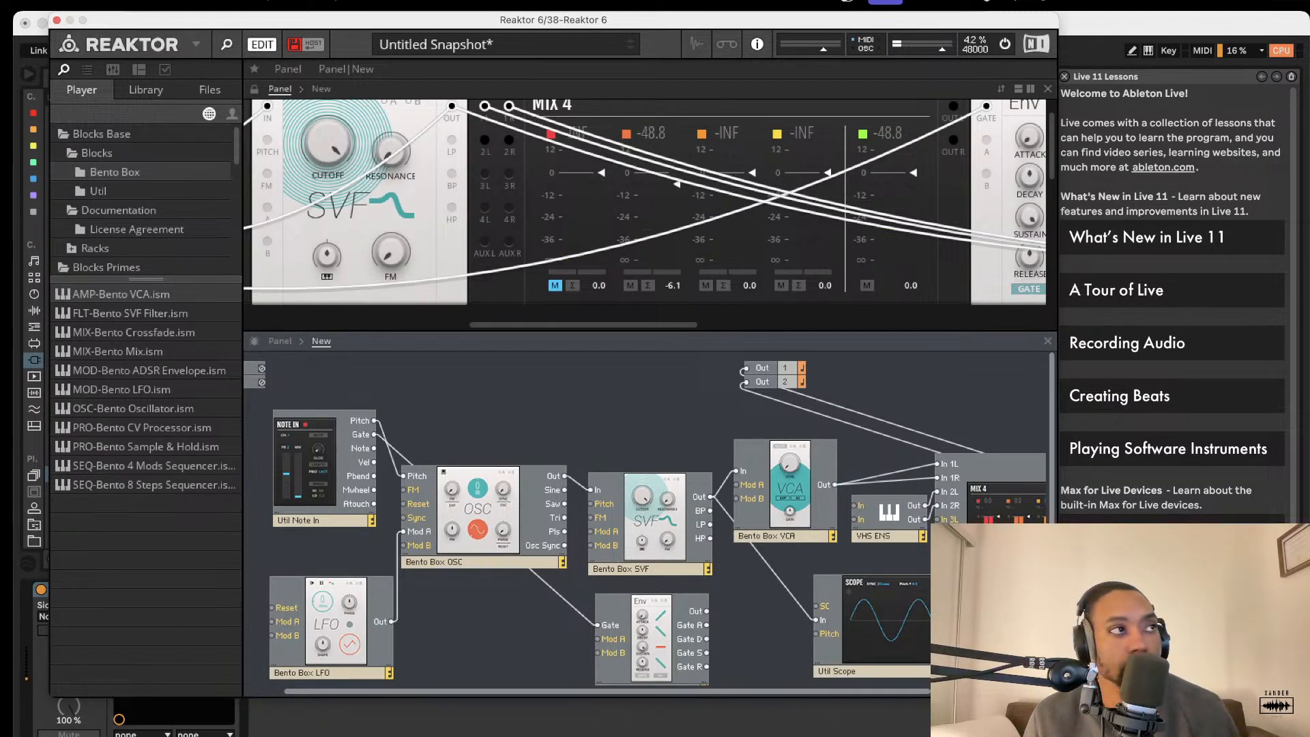
# Wire the Bento Box ADSR's Out to Mod A of the Bento Box VCA.
pyautogui.hscroll(10, 781, 284)
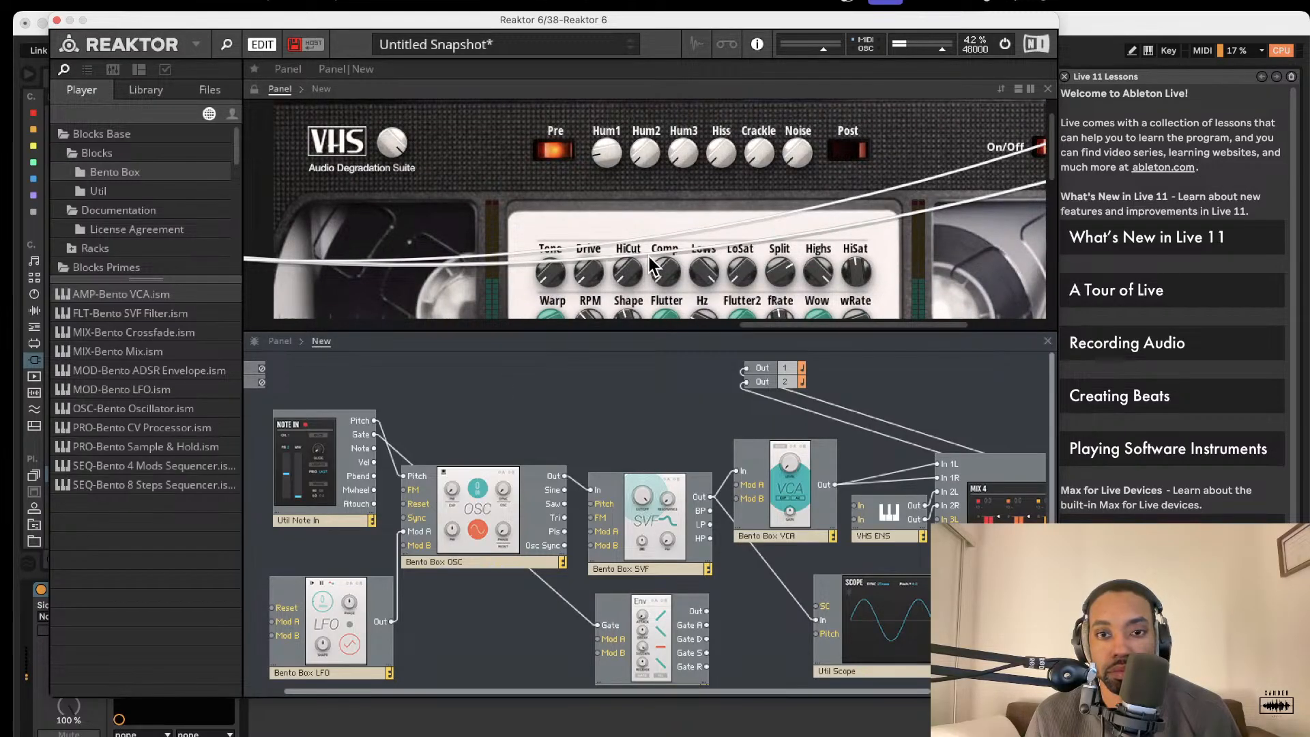
pyautogui.hscroll(-15, 734, 257)
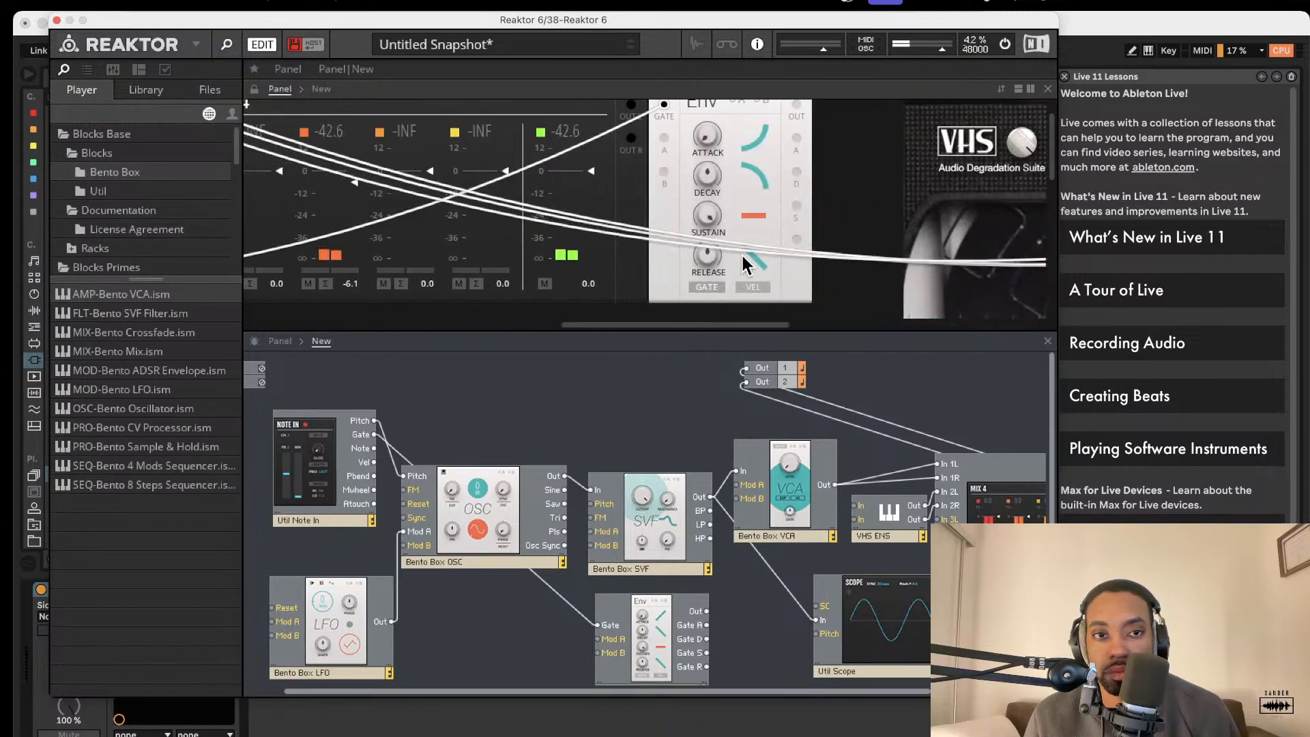
pyautogui.moveTo(707, 610); pyautogui.dragTo(737, 484)
# Set the rate of the Bento Box LFO to 4.33 Hz on the instrument panel.
pyautogui.scroll(-5, 499, 280)
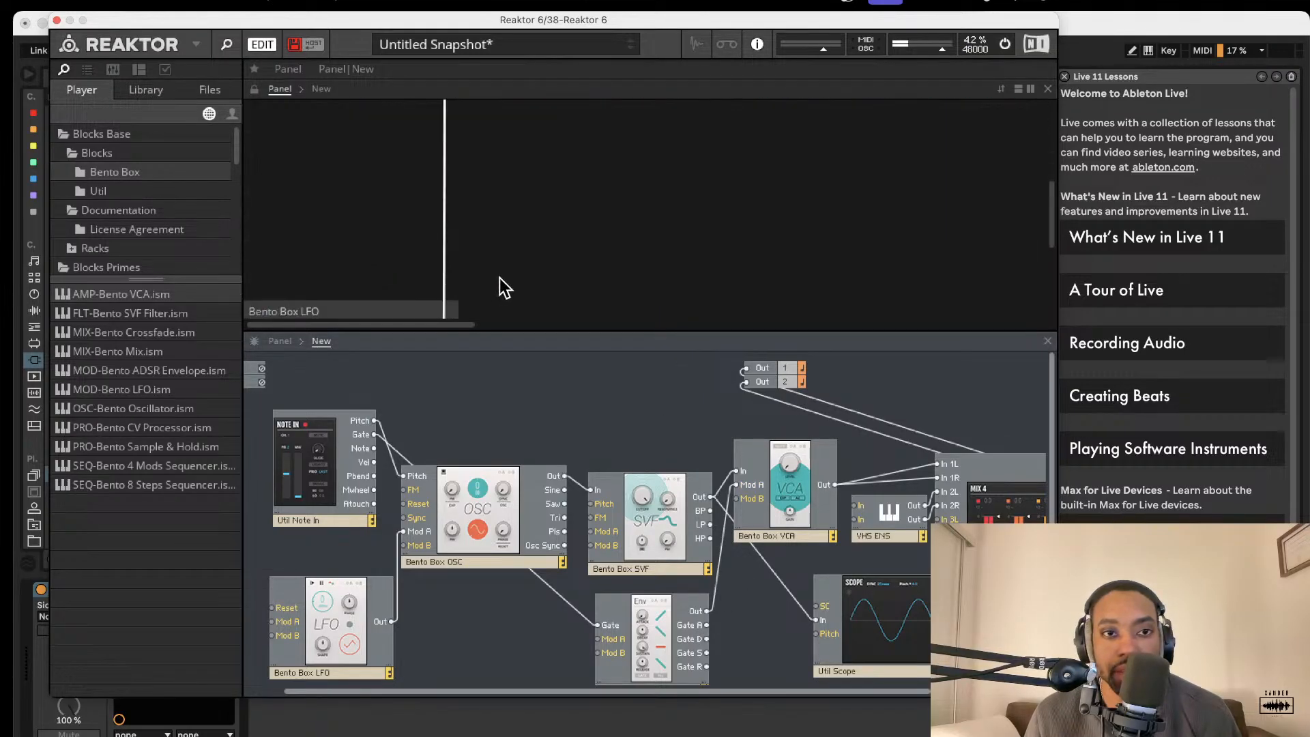
pyautogui.scroll(5, 511, 281)
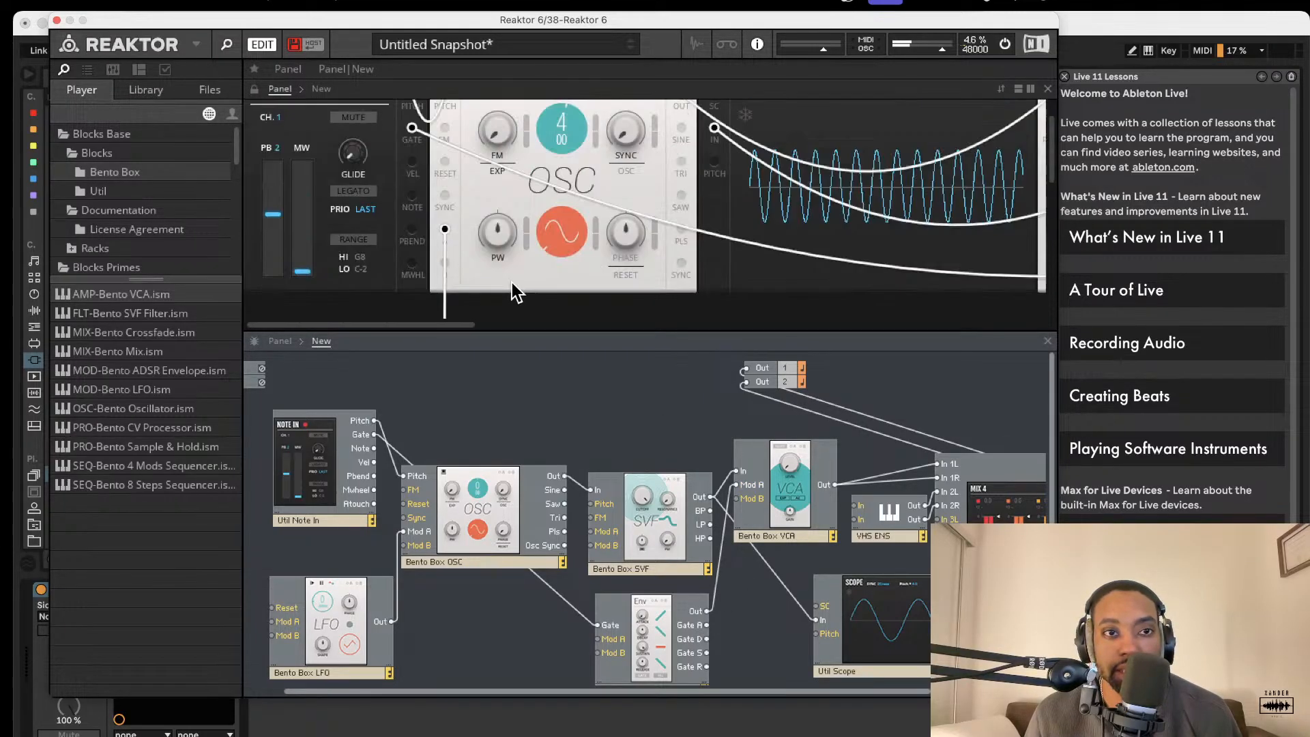
pyautogui.scroll(-4, 528, 270)
pyautogui.hscroll(-2, 551, 527)
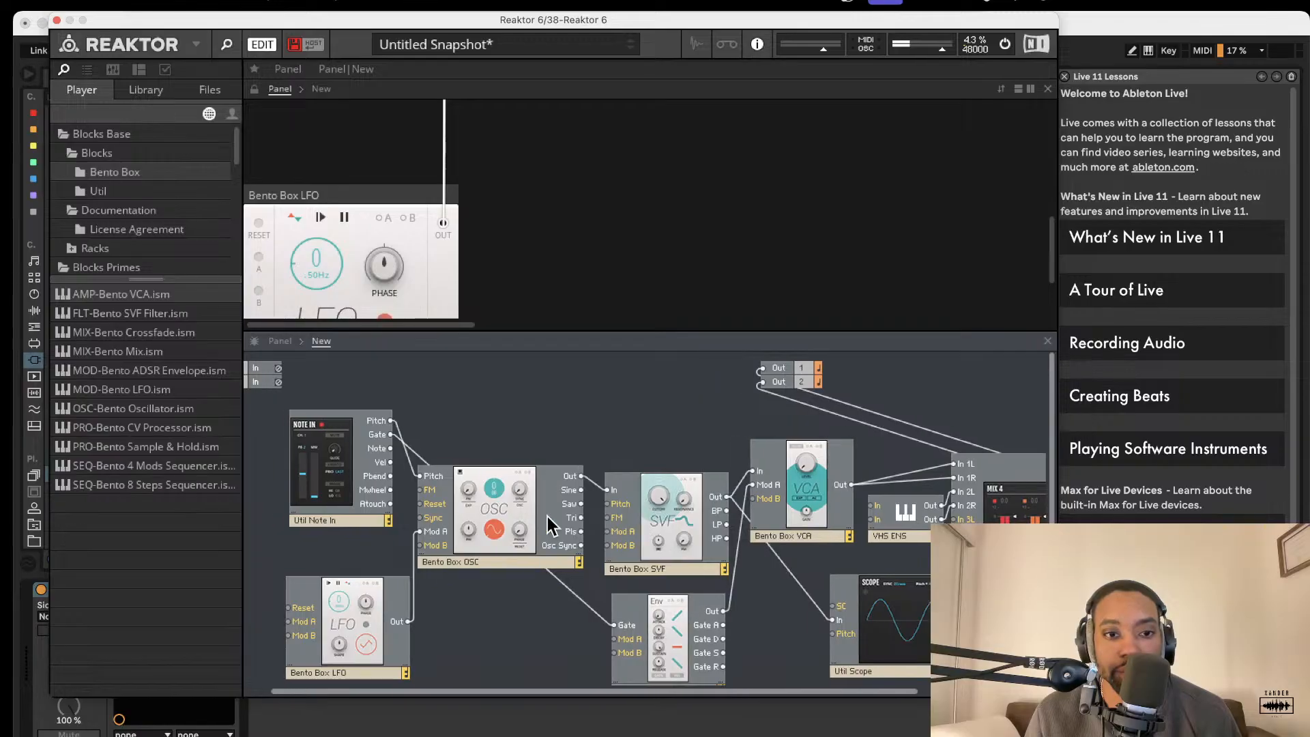
pyautogui.moveTo(307, 251); pyautogui.dragTo(305, 227)
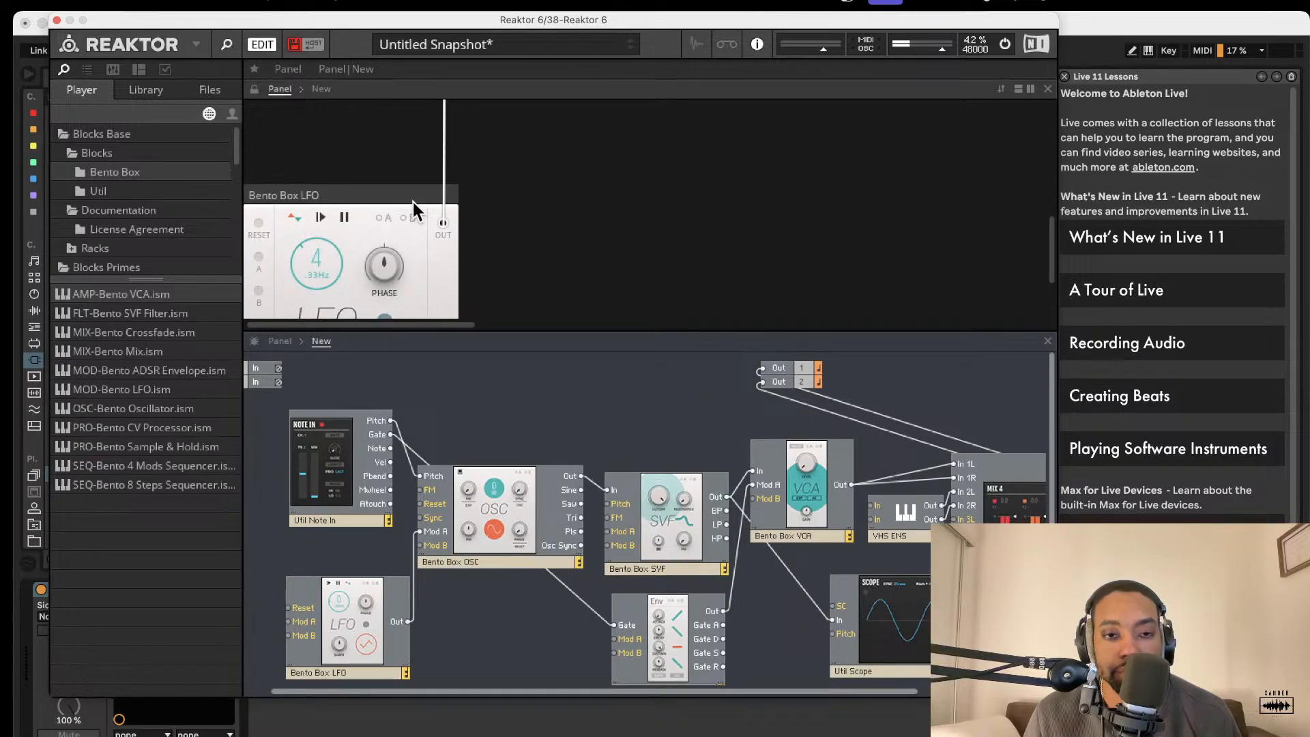
# Raise the A modulation amount beside the pitch knob of the Bento Box OSC.
pyautogui.scroll(4, 412, 202)
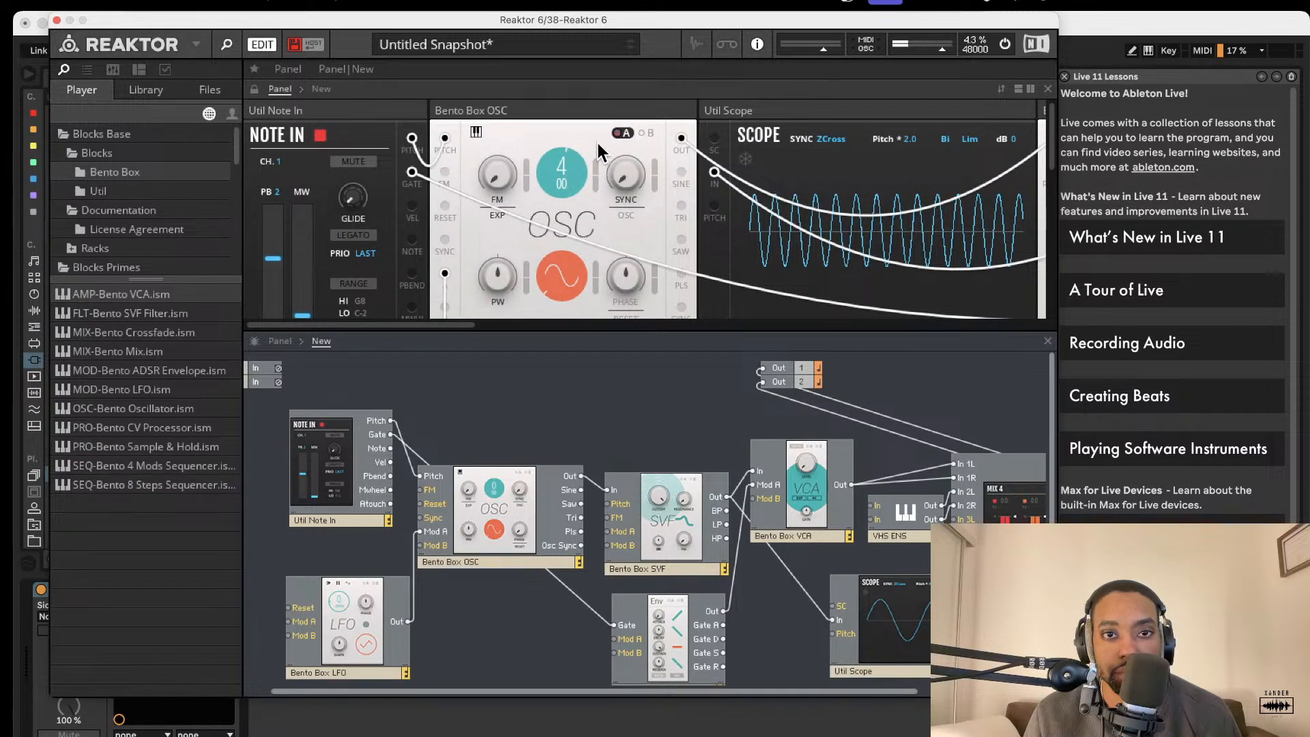
pyautogui.moveTo(595, 161); pyautogui.dragTo(599, 120)
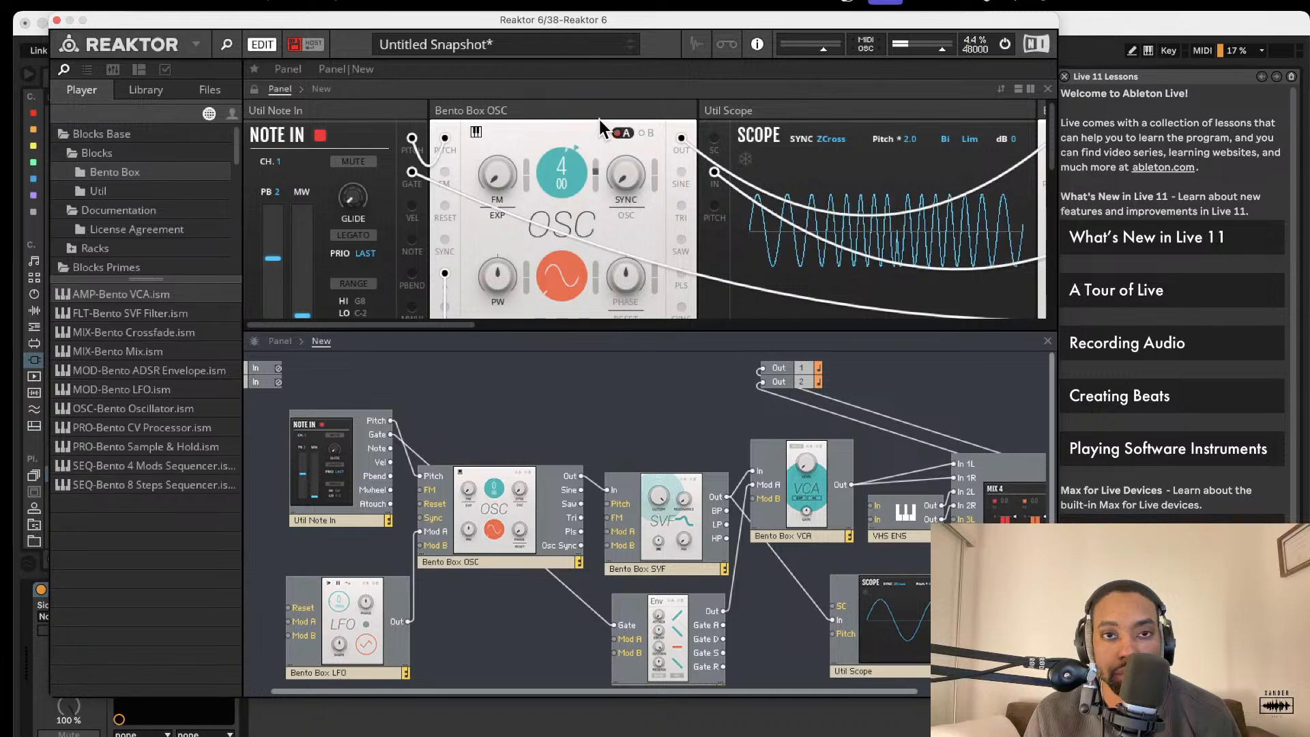
# Unmute the first channel of the Util Mix 4 on the instrument panel.
pyautogui.scroll(-4, 793, 214)
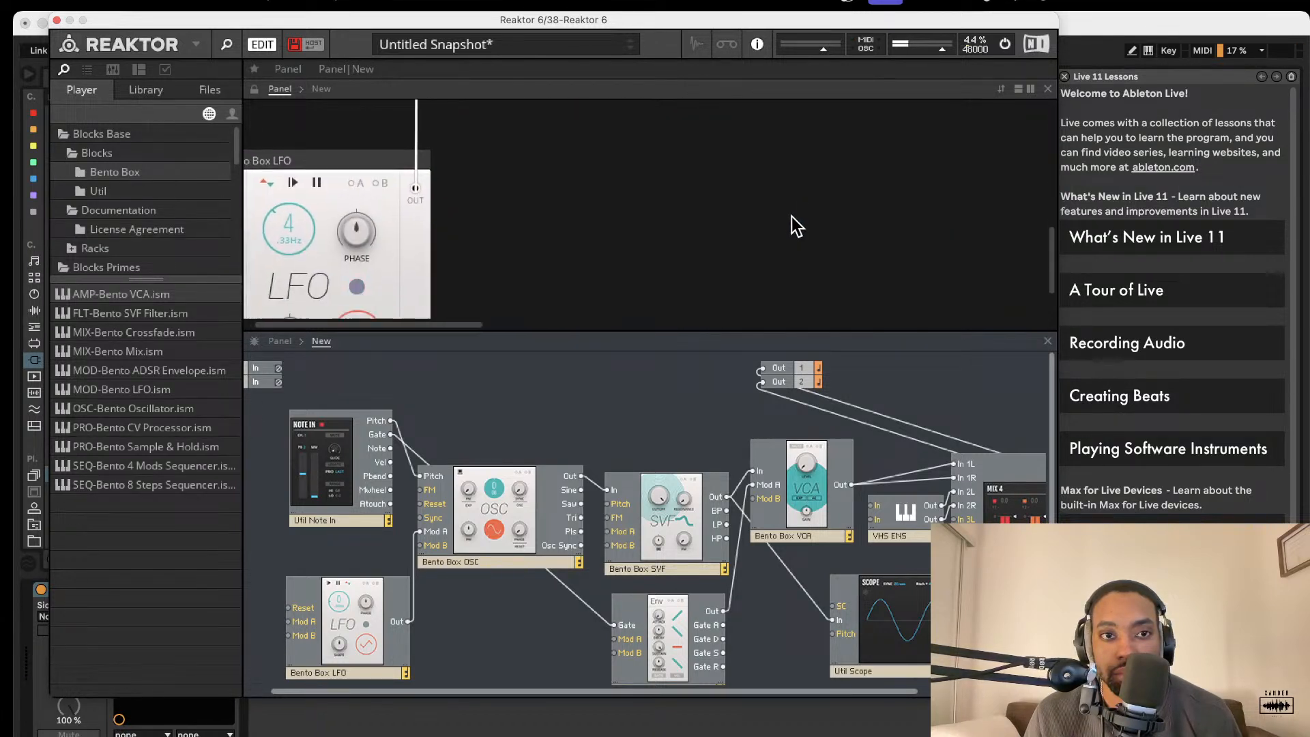
pyautogui.scroll(4, 791, 216)
pyautogui.hscroll(10, 720, 228)
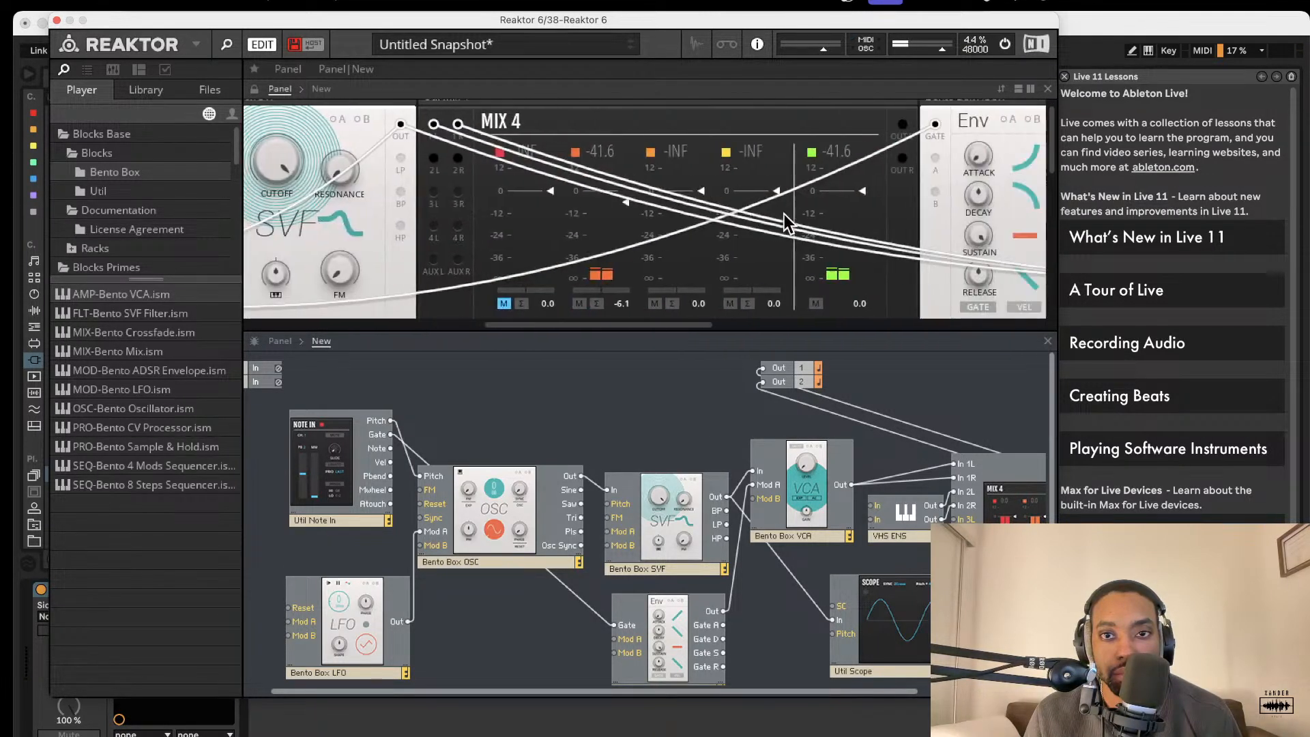
pyautogui.hscroll(-10, 404, 228)
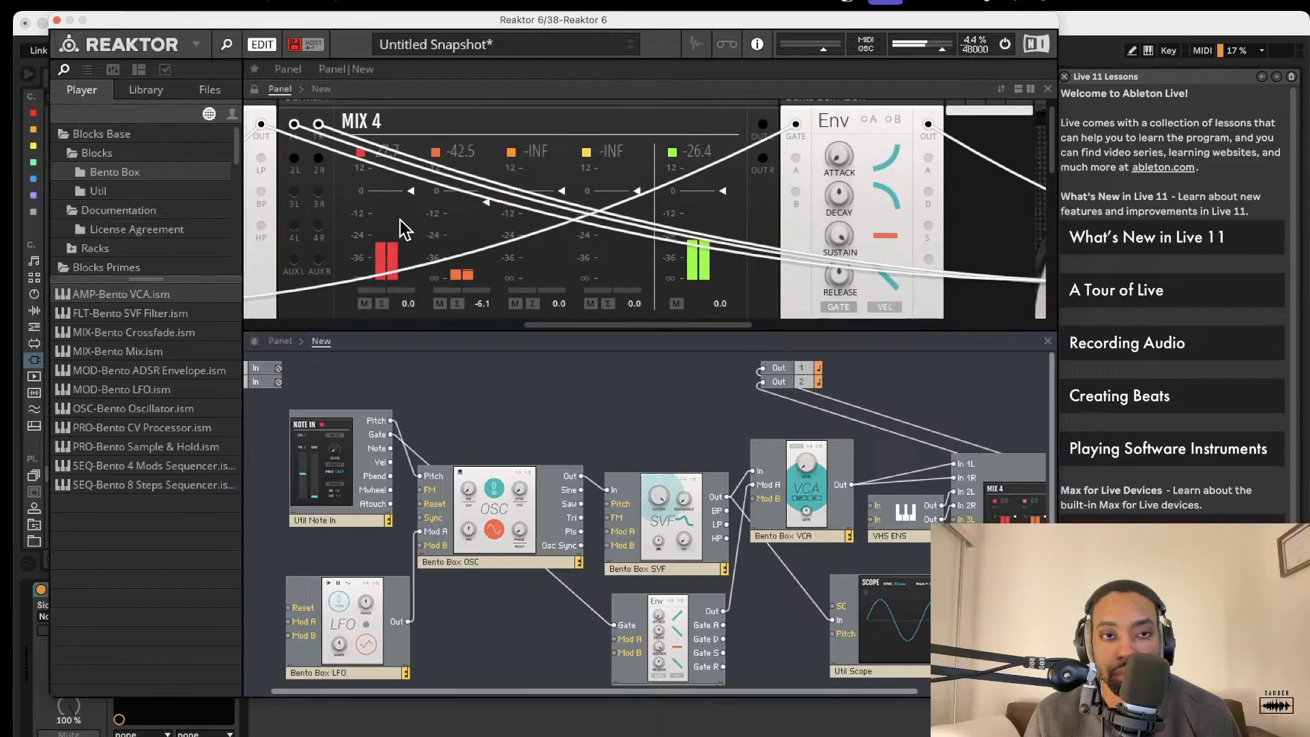
# Set the Bento Box OSC to a triangle waveform with its pitch at -4 and PW at -5.
pyautogui.hscroll(-5, 419, 229)
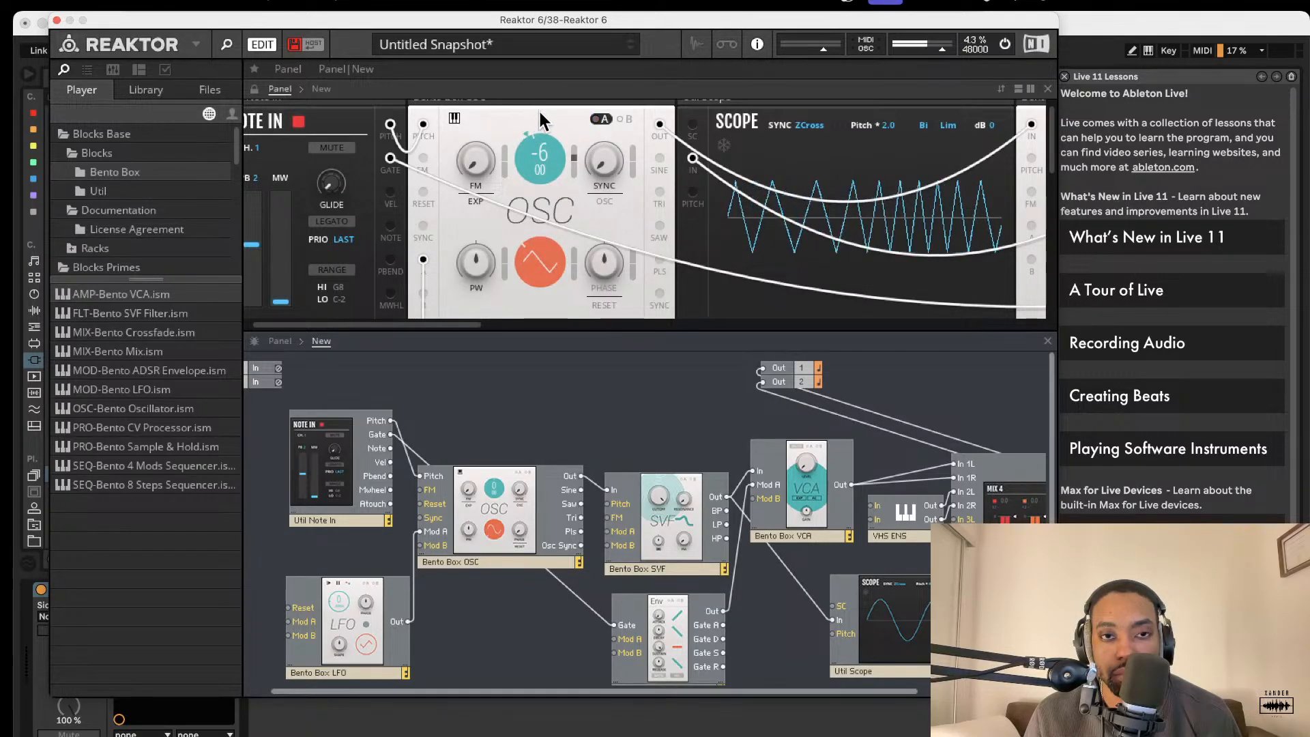
pyautogui.moveTo(482, 265)
pyautogui.mouseDown()
pyautogui.moveTo(483, 215)
pyautogui.moveTo(500, 241)
pyautogui.moveTo(515, 138)
pyautogui.moveTo(505, 264)
pyautogui.mouseUp()
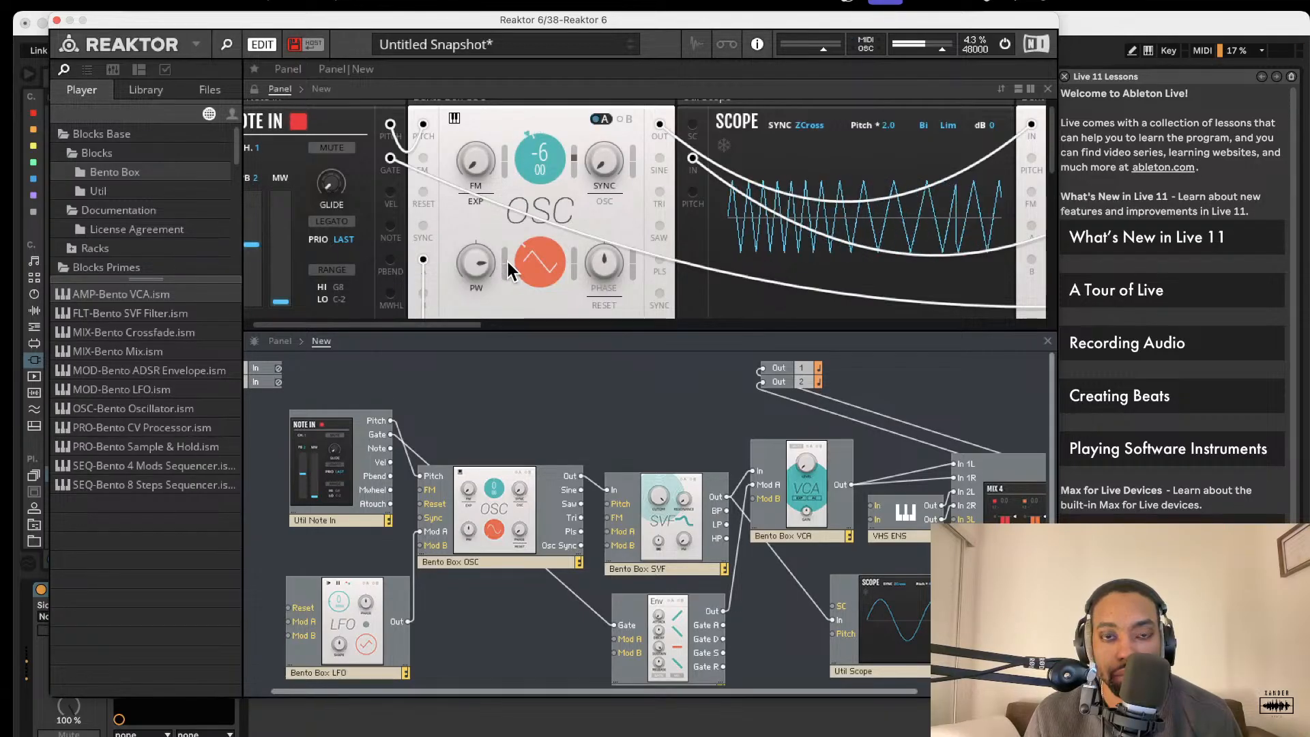
pyautogui.moveTo(548, 160)
pyautogui.mouseDown()
pyautogui.moveTo(546, 190)
pyautogui.moveTo(549, 124)
pyautogui.moveTo(546, 154)
pyautogui.mouseUp()
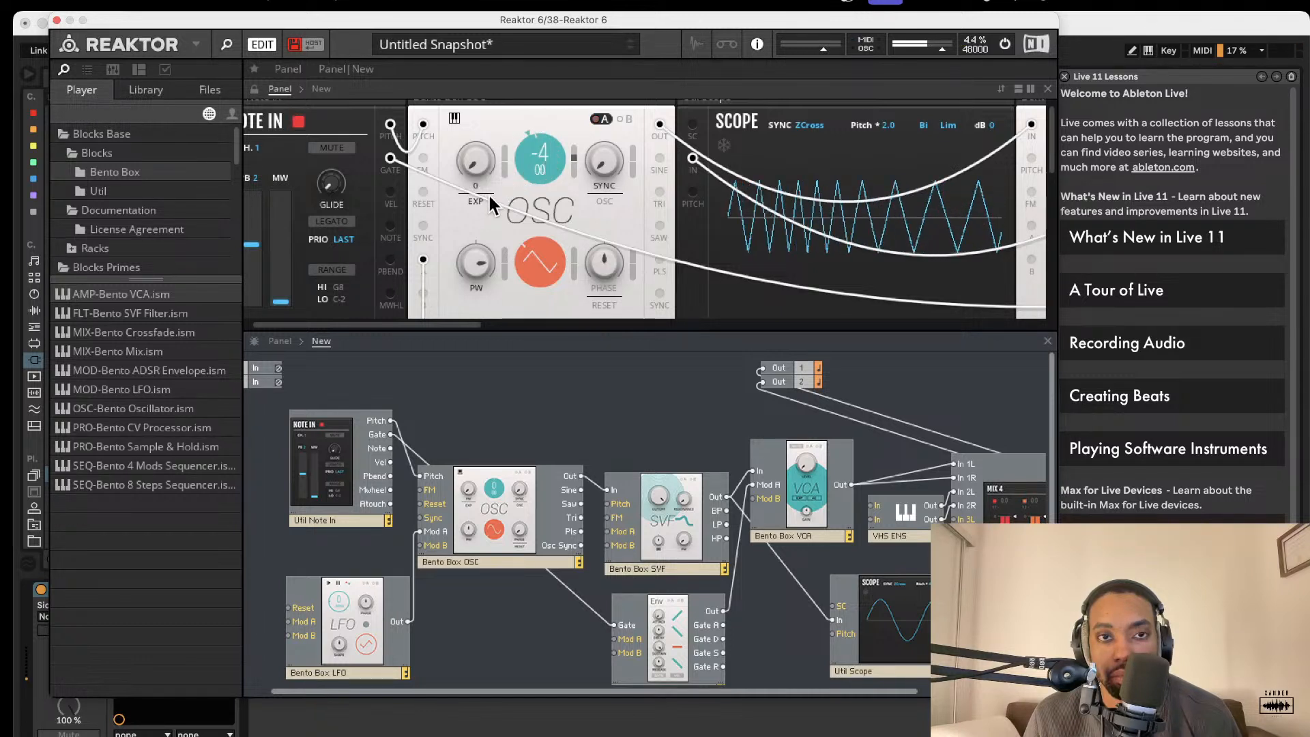
pyautogui.hscroll(-1, 509, 204)
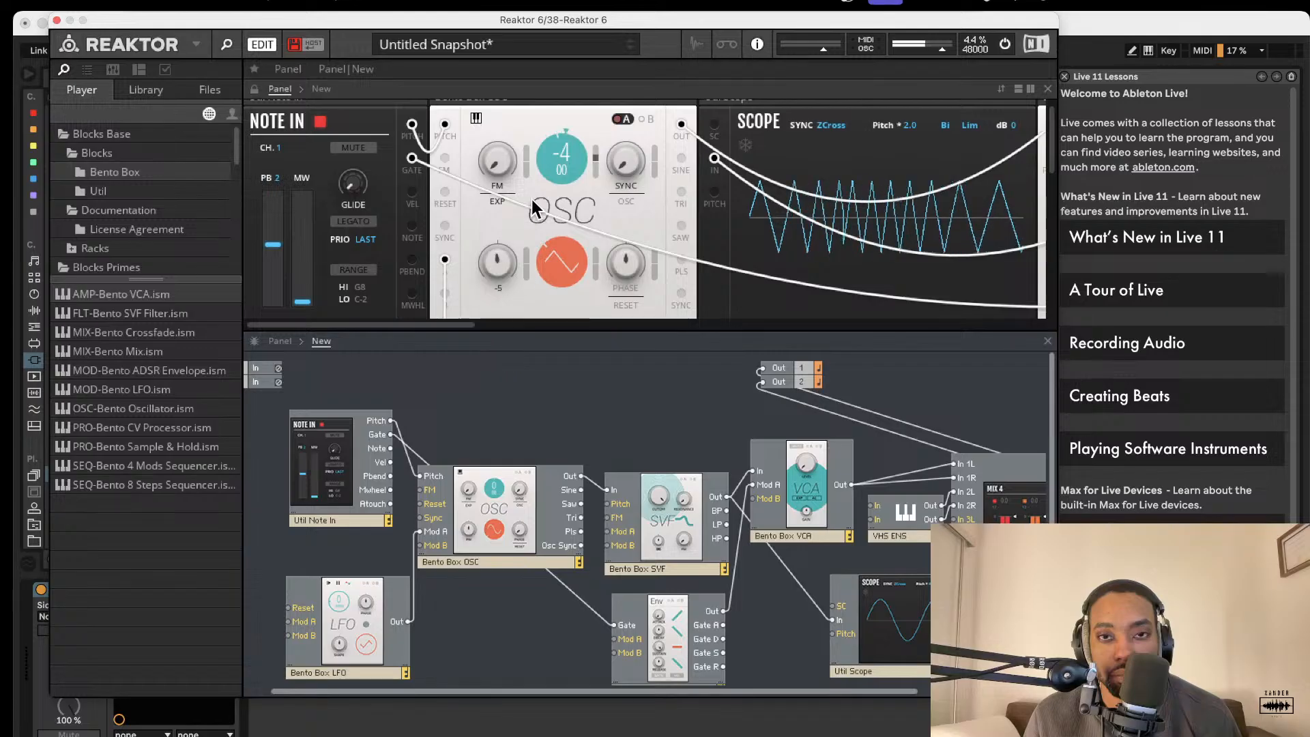
# Set the Cutoff of the Bento Box SVF to 487 Hz on the instrument panel.
pyautogui.scroll(-5, 552, 190)
pyautogui.hscroll(-1, 710, 397)
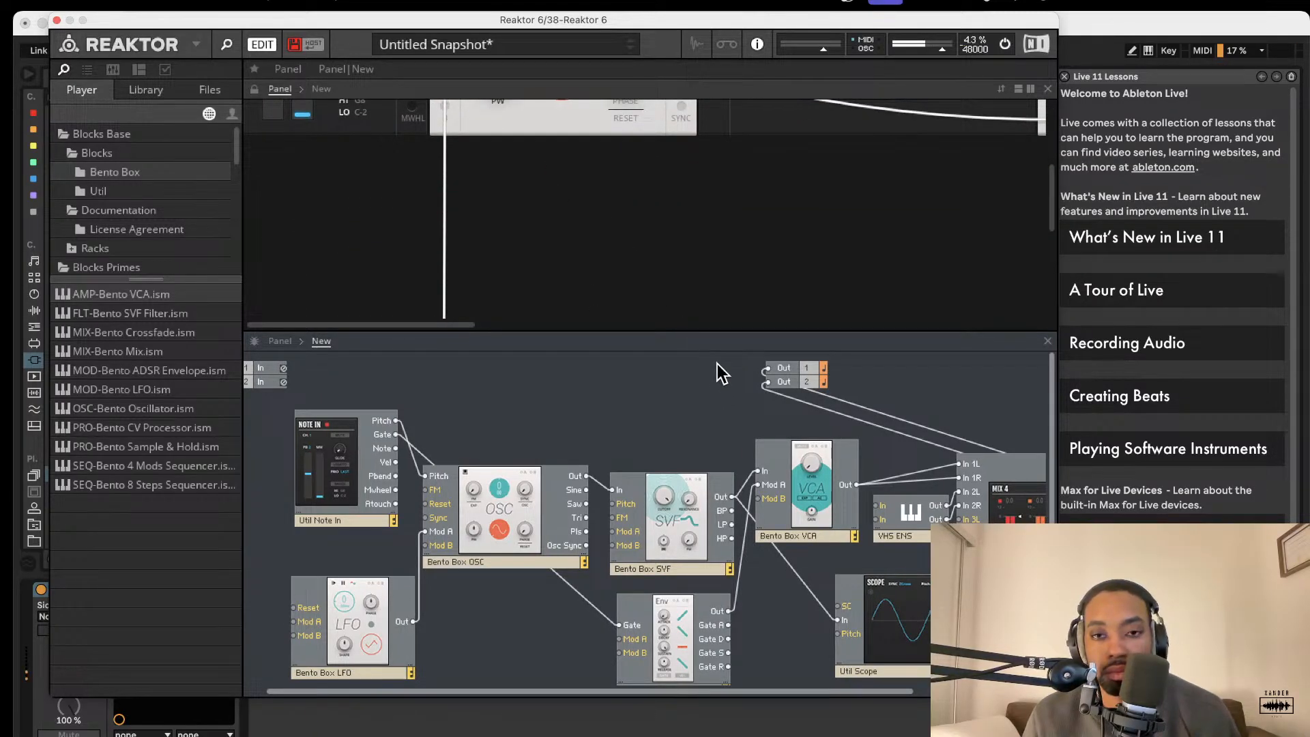
pyautogui.scroll(5, 761, 268)
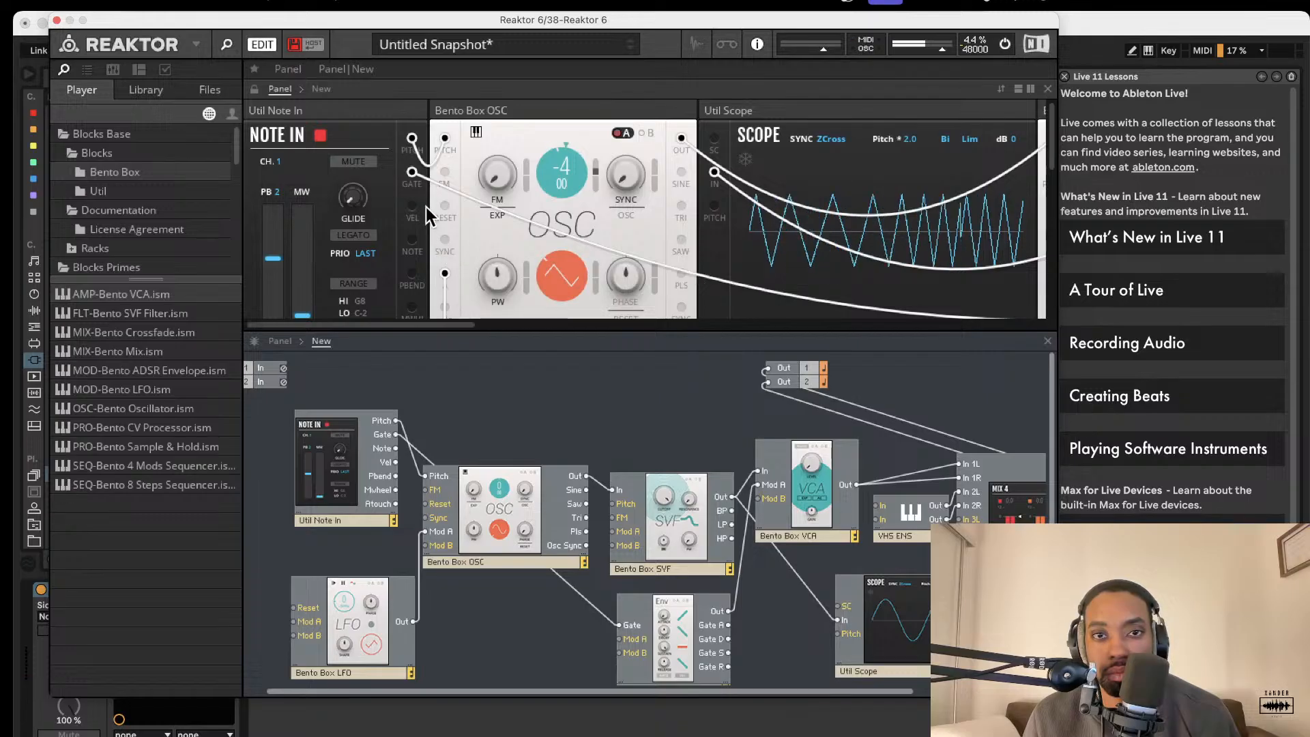
pyautogui.hscroll(3, 759, 208)
pyautogui.hscroll(5, 759, 208)
pyautogui.moveTo(729, 184); pyautogui.dragTo(768, 370)
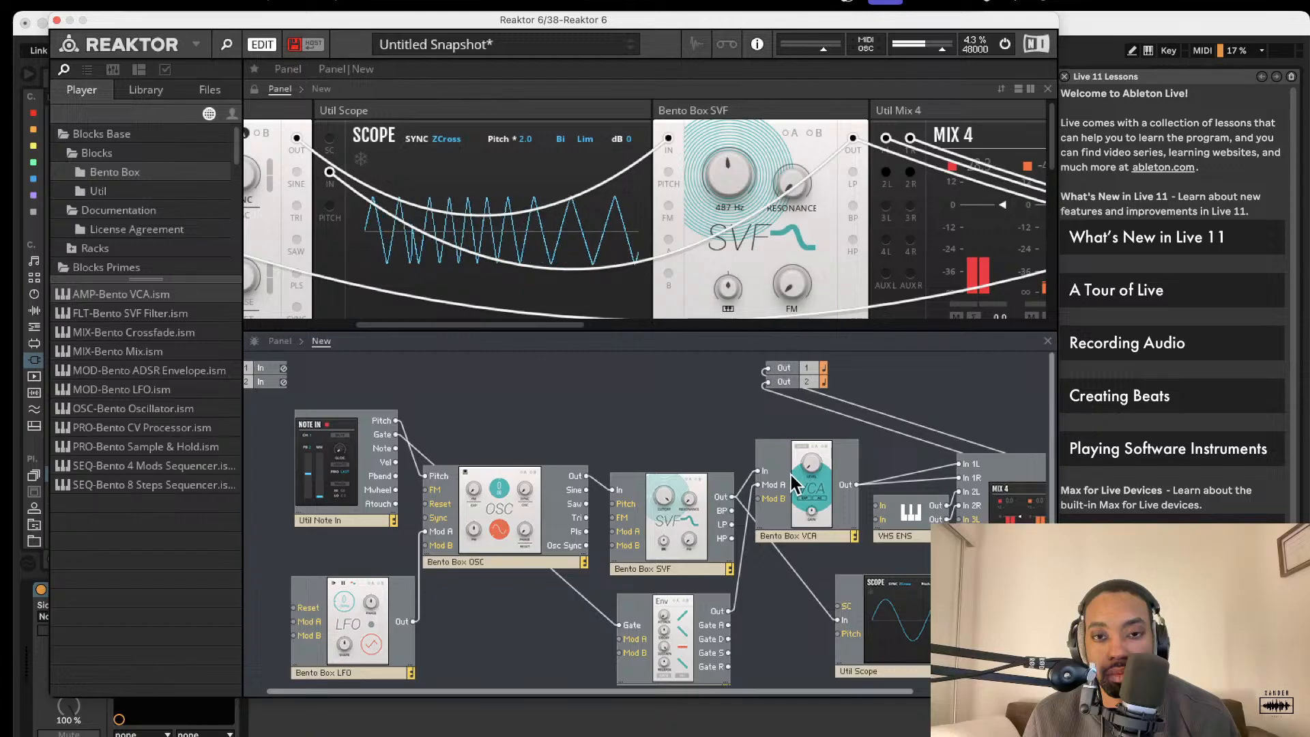
pyautogui.hscroll(3, 766, 459)
pyautogui.scroll(-1, 767, 459)
pyautogui.hscroll(4, 767, 458)
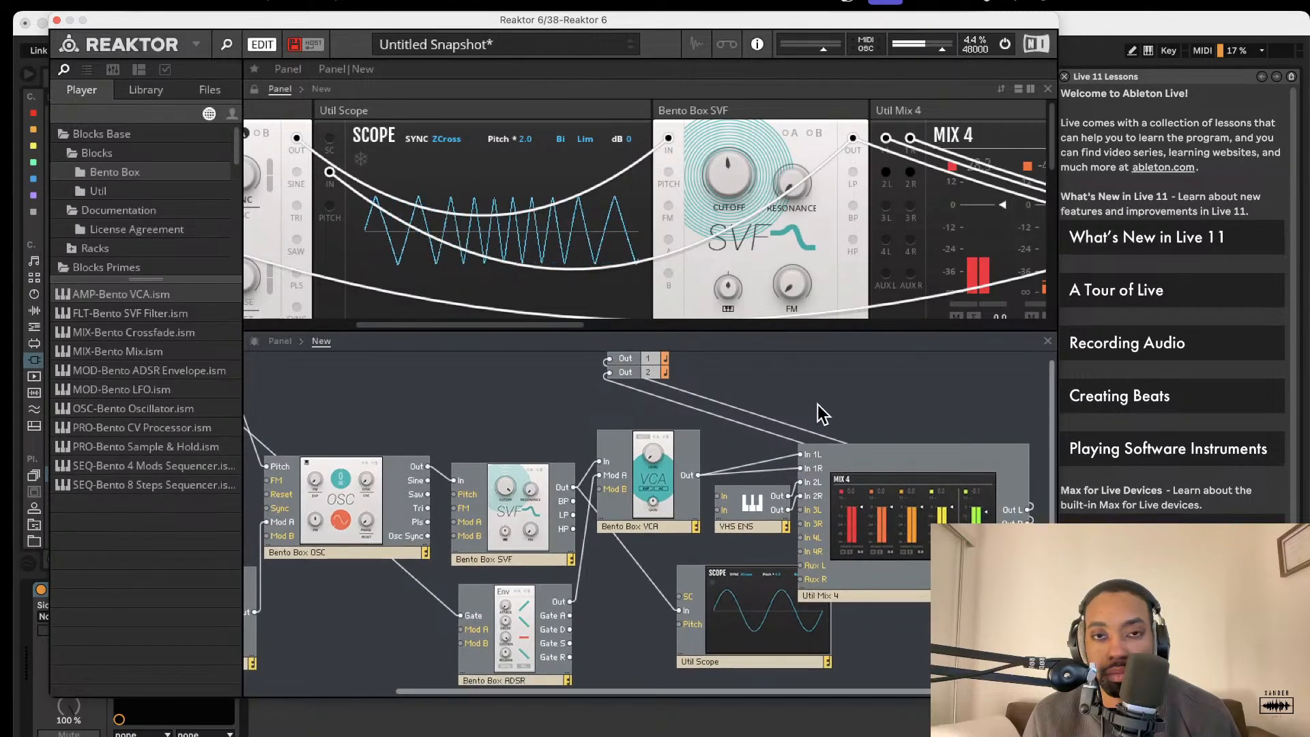
# Browse the Util and Racks folders of Blocks Base and the Blocks Primes folders Boutique, Digilog, Driver, Kodiak, Modern and Monark.
pyautogui.hscroll(1, 763, 283)
pyautogui.hscroll(10, 763, 284)
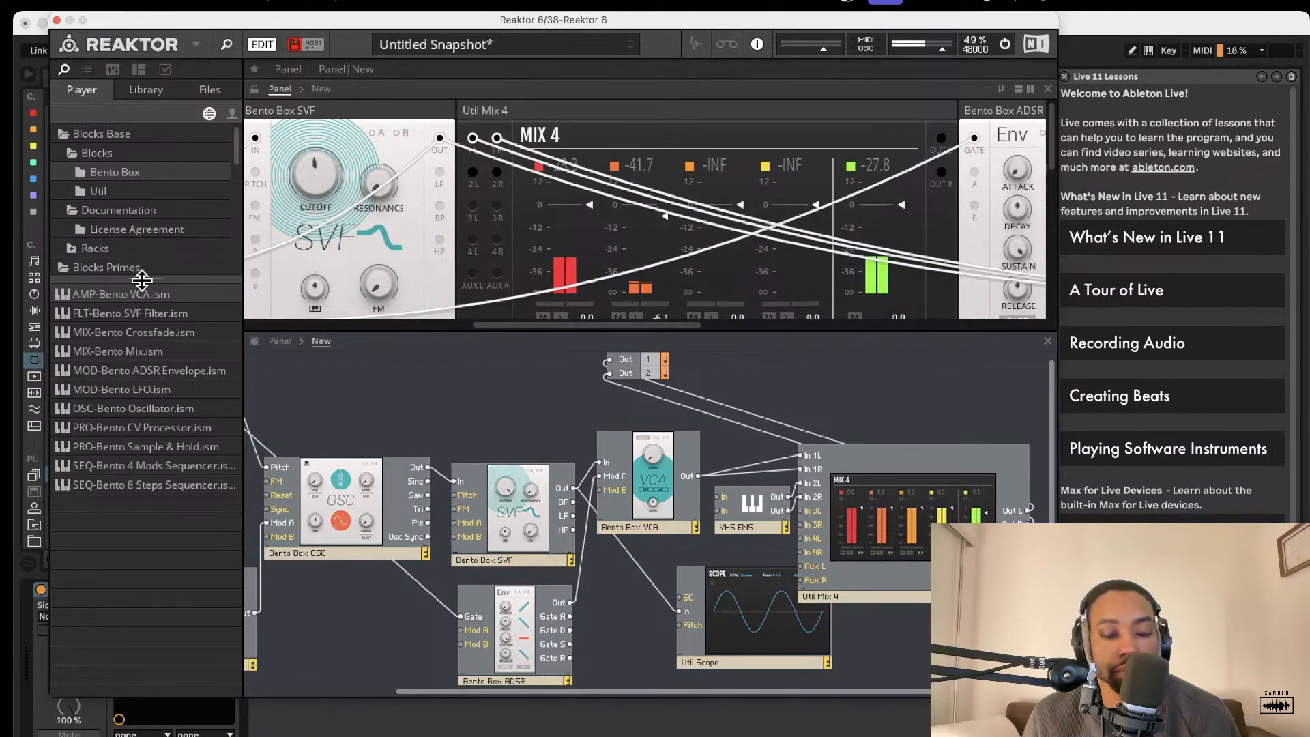
pyautogui.click(123, 191)
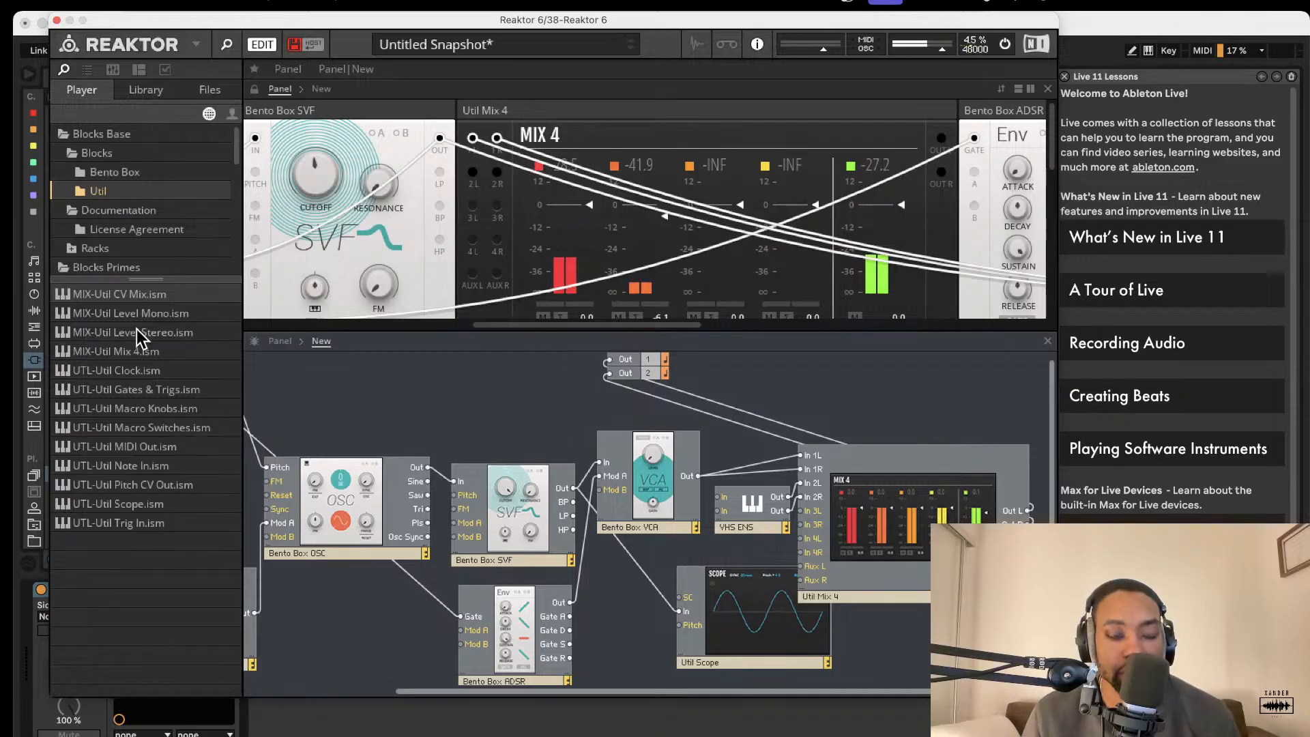
pyautogui.scroll(-1, 129, 242)
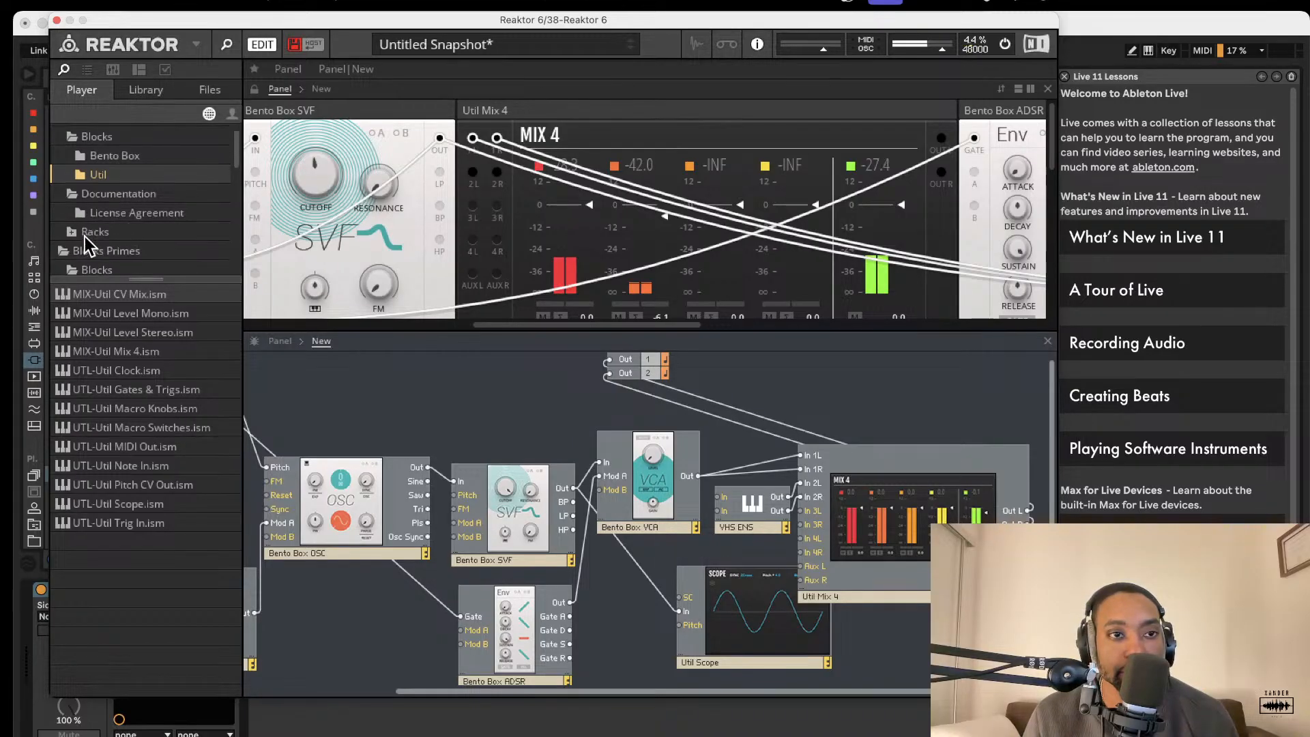
pyautogui.click(72, 232)
pyautogui.scroll(-1, 80, 247)
pyautogui.scroll(-4, 88, 246)
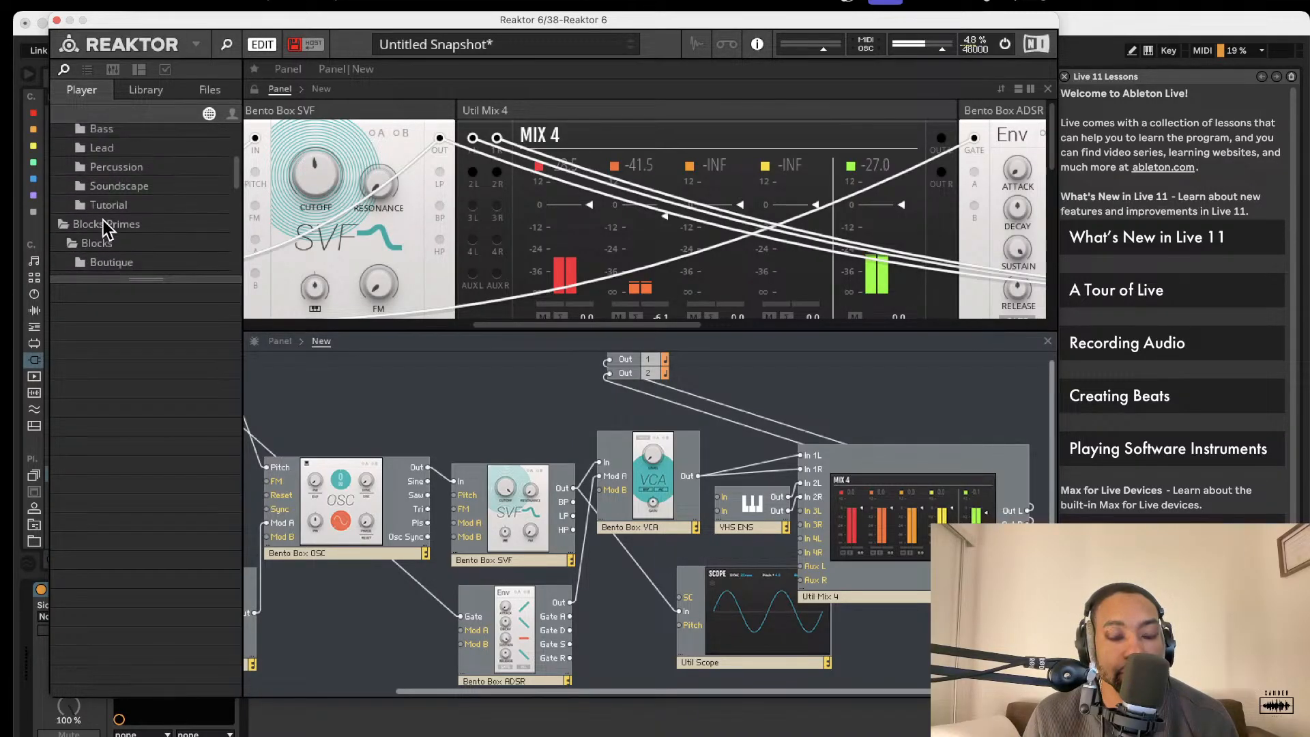
pyautogui.scroll(-5, 84, 243)
pyautogui.click(86, 187)
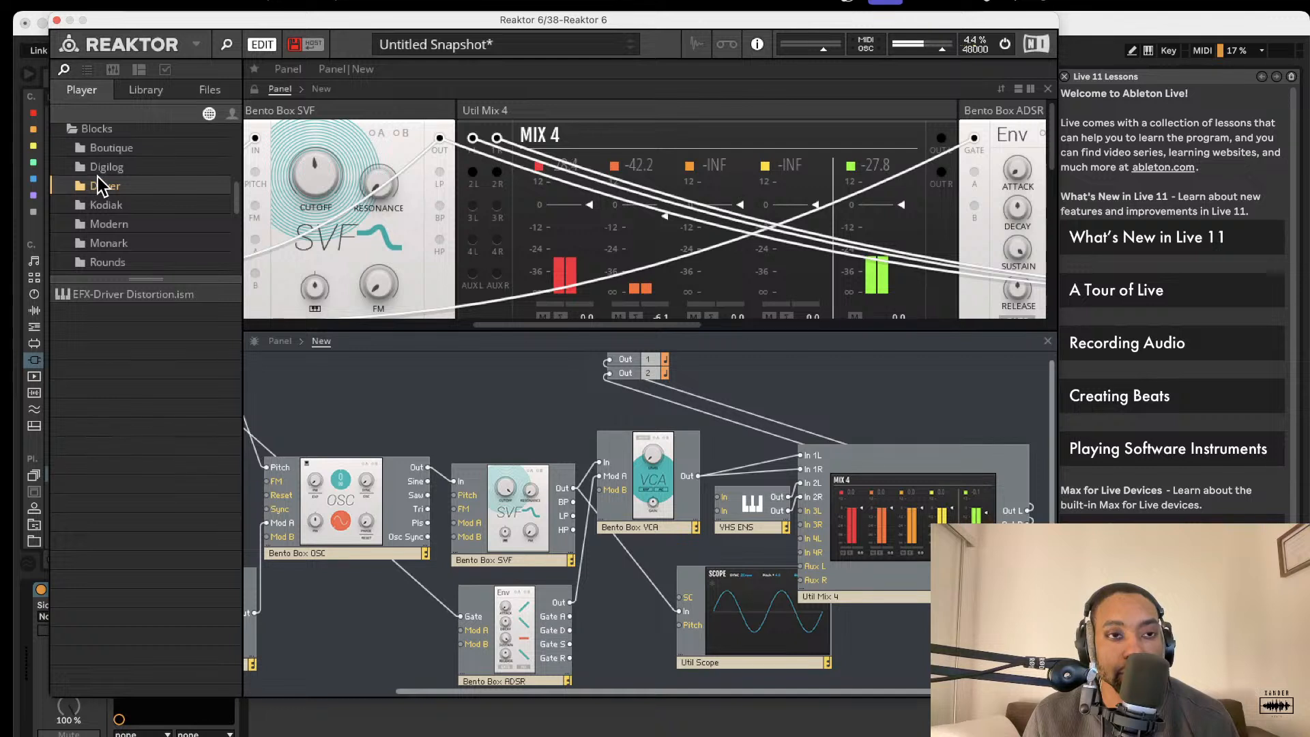
pyautogui.click(94, 223)
pyautogui.click(93, 243)
pyautogui.click(108, 206)
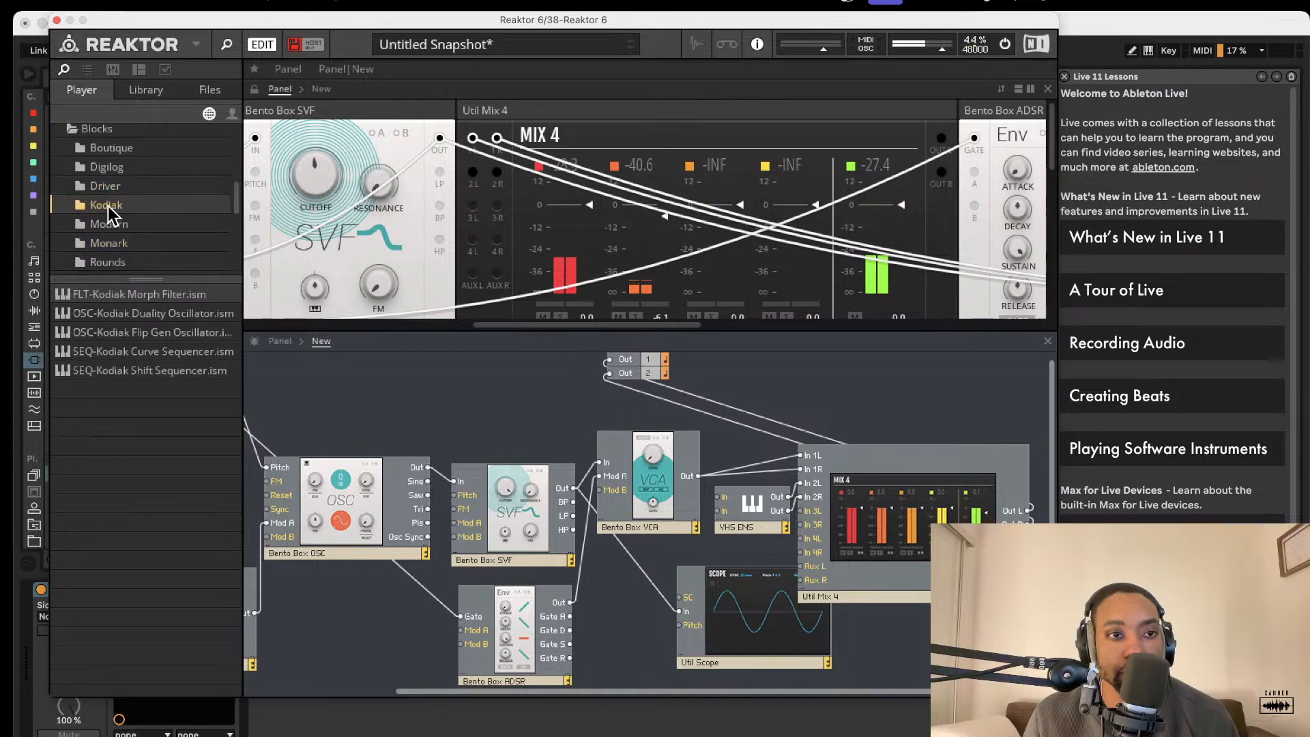
pyautogui.click(108, 187)
pyautogui.press('Up')
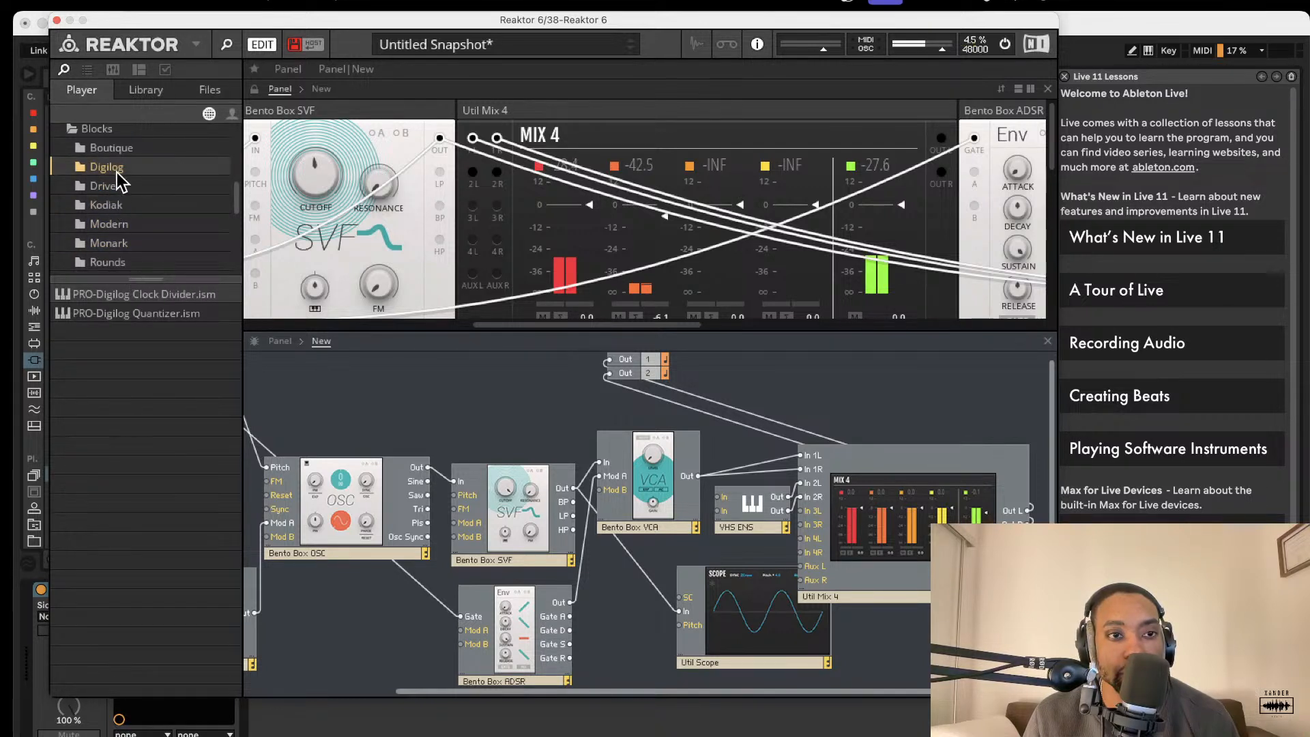
pyautogui.press('Up')
pyautogui.click(113, 217)
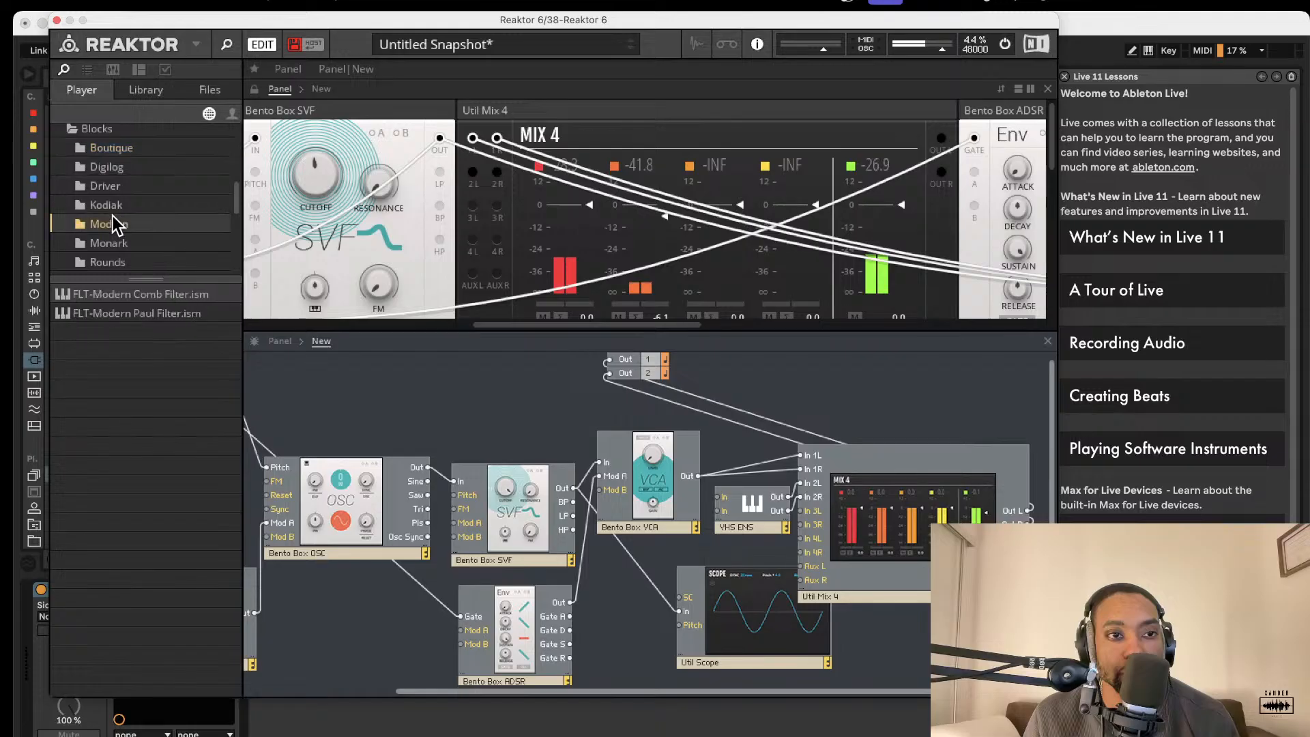
# Add the Rounds Delay from Blocks Primes after the Util Mix 4 and wire its outputs to Out 1 and Out 2.
pyautogui.scroll(-3, 113, 232)
pyautogui.click(112, 196)
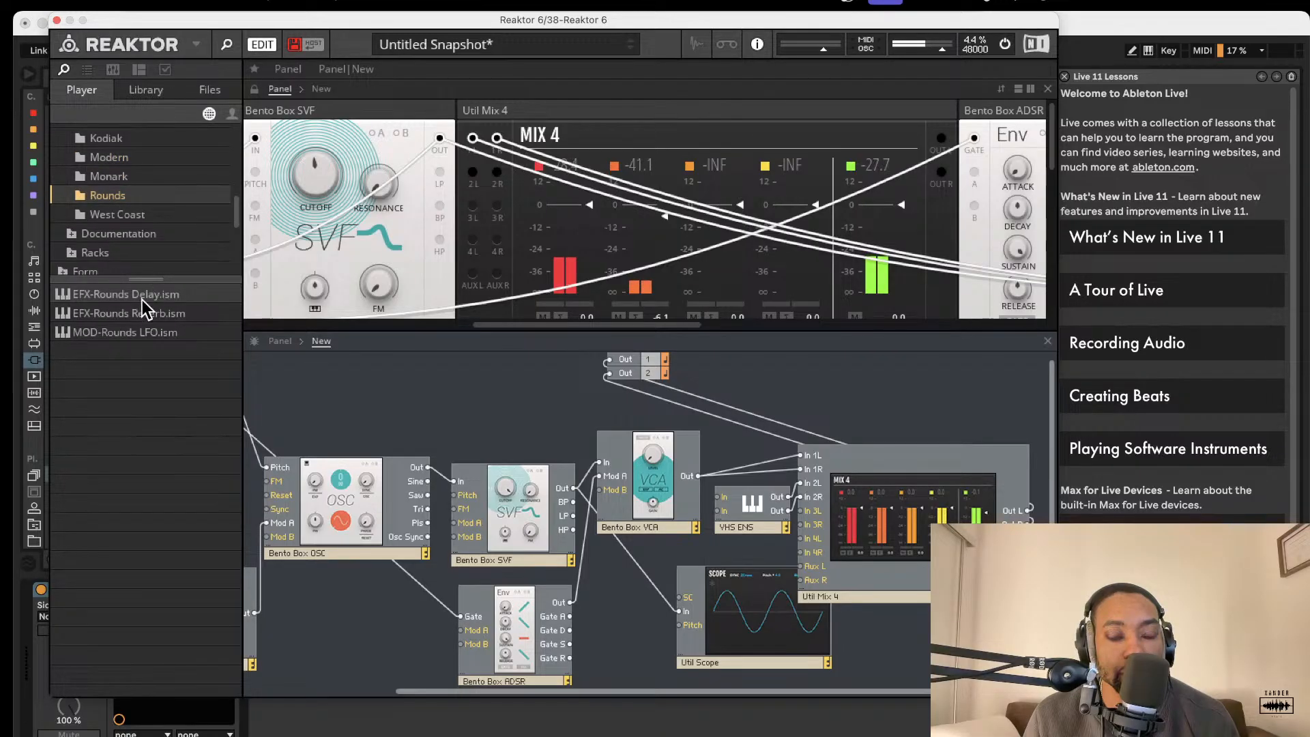
pyautogui.moveTo(142, 300); pyautogui.dragTo(936, 525)
pyautogui.hscroll(2, 959, 489)
pyautogui.moveTo(1061, 493); pyautogui.dragTo(473, 361)
pyautogui.moveTo(1030, 521); pyautogui.dragTo(463, 374)
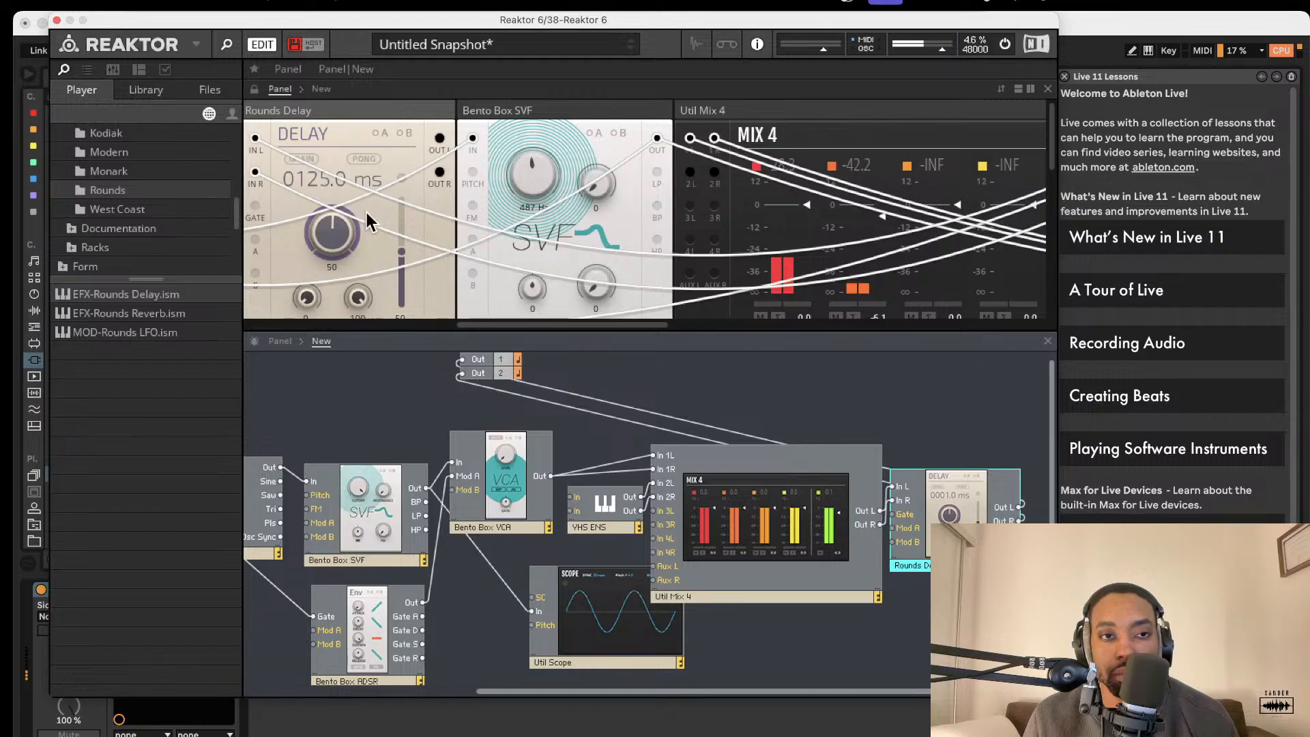
# Adjust the Feedback of the Rounds Delay on the instrument panel and lower its Mix.
pyautogui.moveTo(337, 221); pyautogui.dragTo(351, 119)
pyautogui.moveTo(339, 227); pyautogui.dragTo(337, 328)
pyautogui.moveTo(401, 253); pyautogui.dragTo(399, 322)
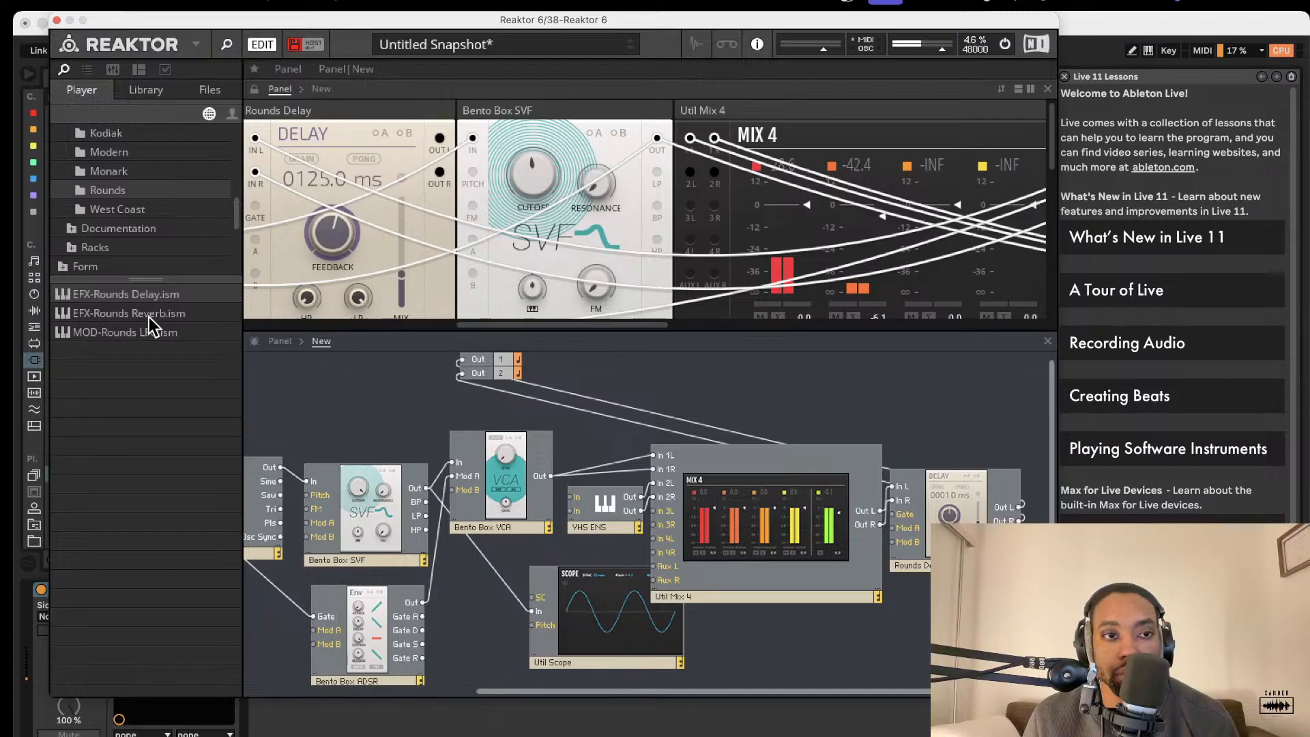
# Set the pitch of the Bento Box OSC to -6 on the instrument panel.
pyautogui.hscroll(-2, 519, 454)
pyautogui.hscroll(-4, 559, 283)
pyautogui.hscroll(-4, 506, 375)
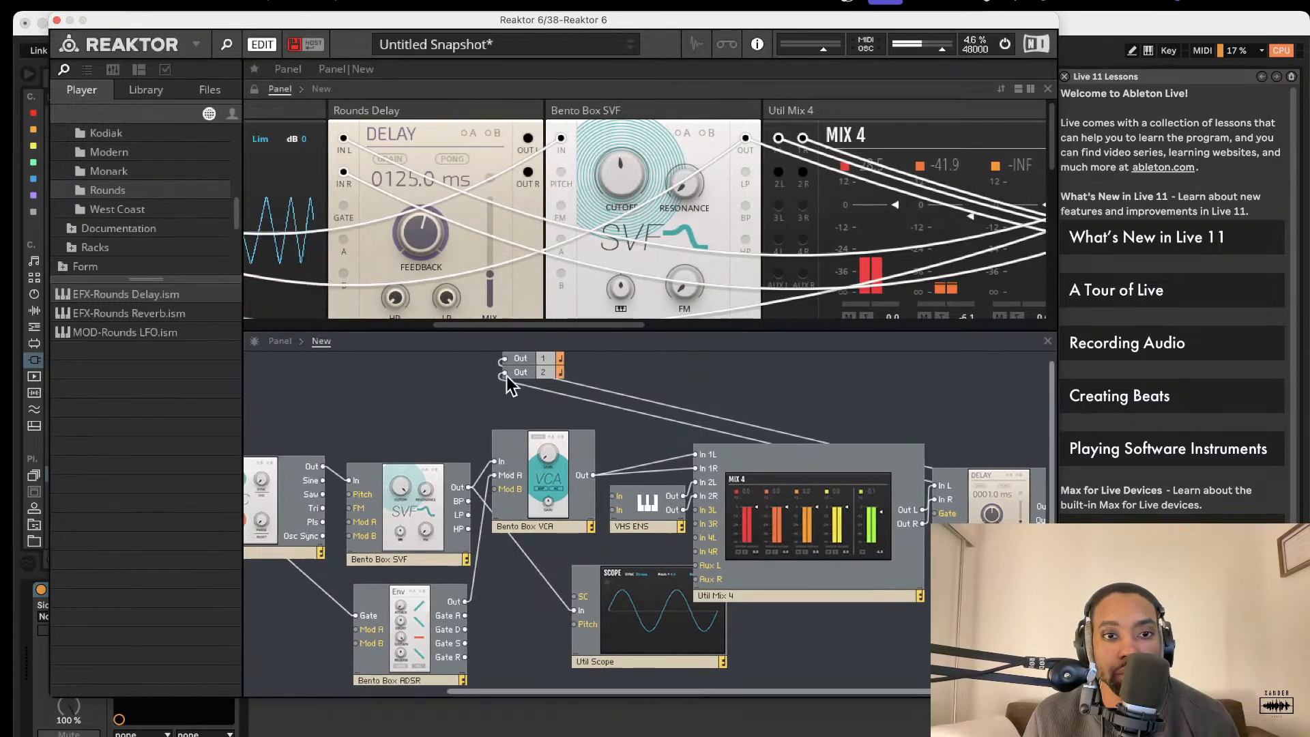
pyautogui.hscroll(-1, 450, 144)
pyautogui.hscroll(-10, 447, 141)
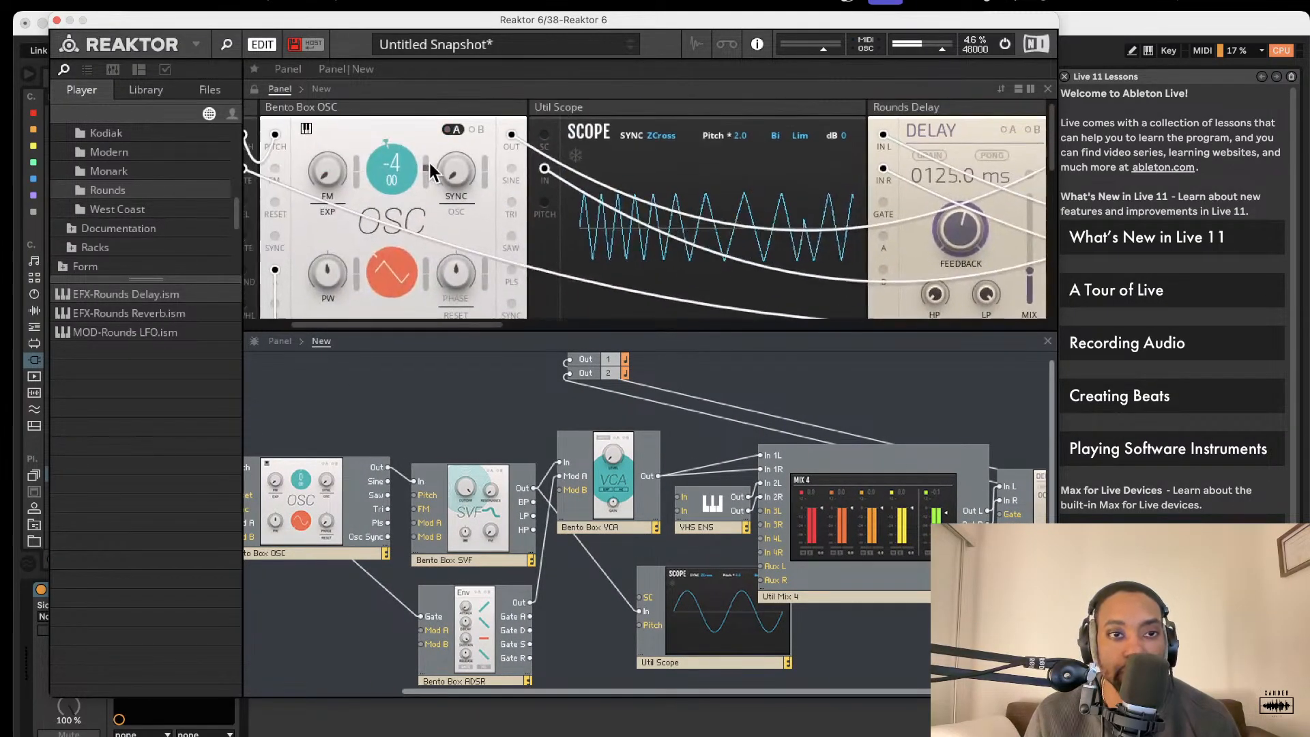
pyautogui.moveTo(393, 174); pyautogui.dragTo(396, 183)
pyautogui.hscroll(-3, 395, 178)
pyautogui.scroll(-1, 464, 163)
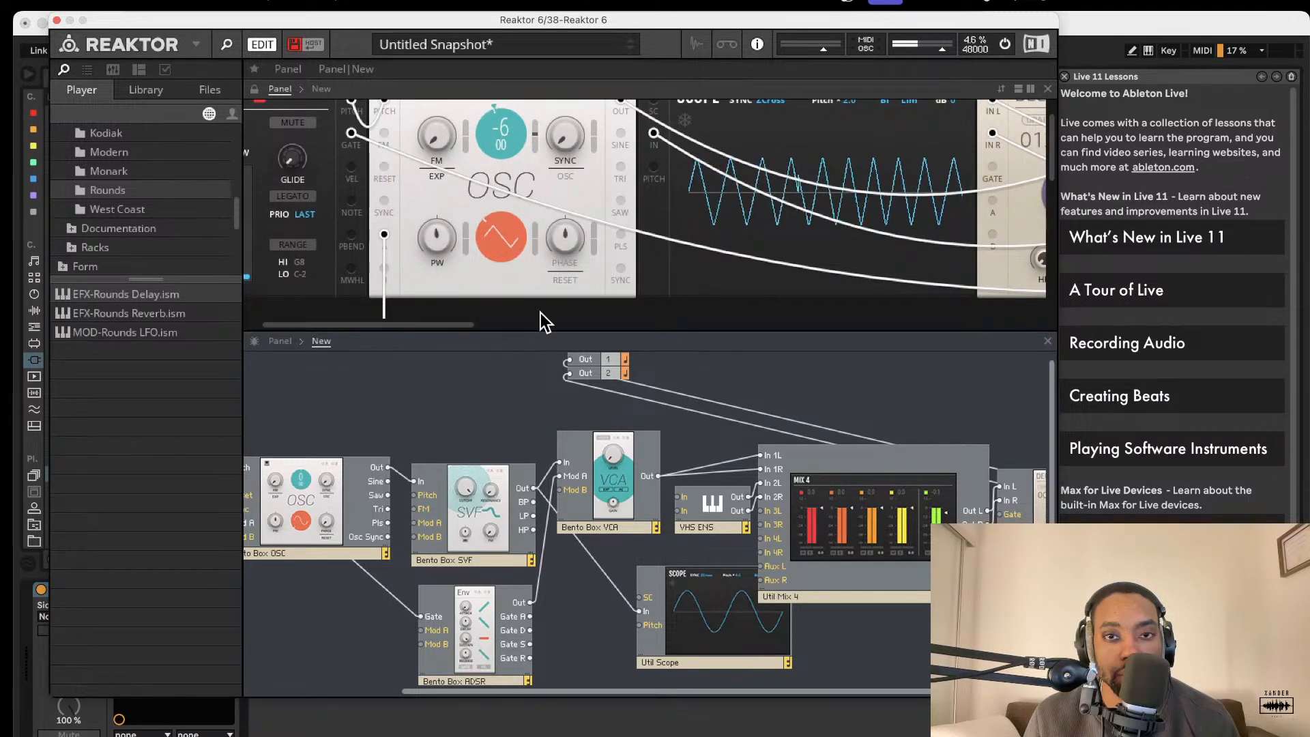
pyautogui.hscroll(-2, 540, 313)
pyautogui.hscroll(-1, 541, 313)
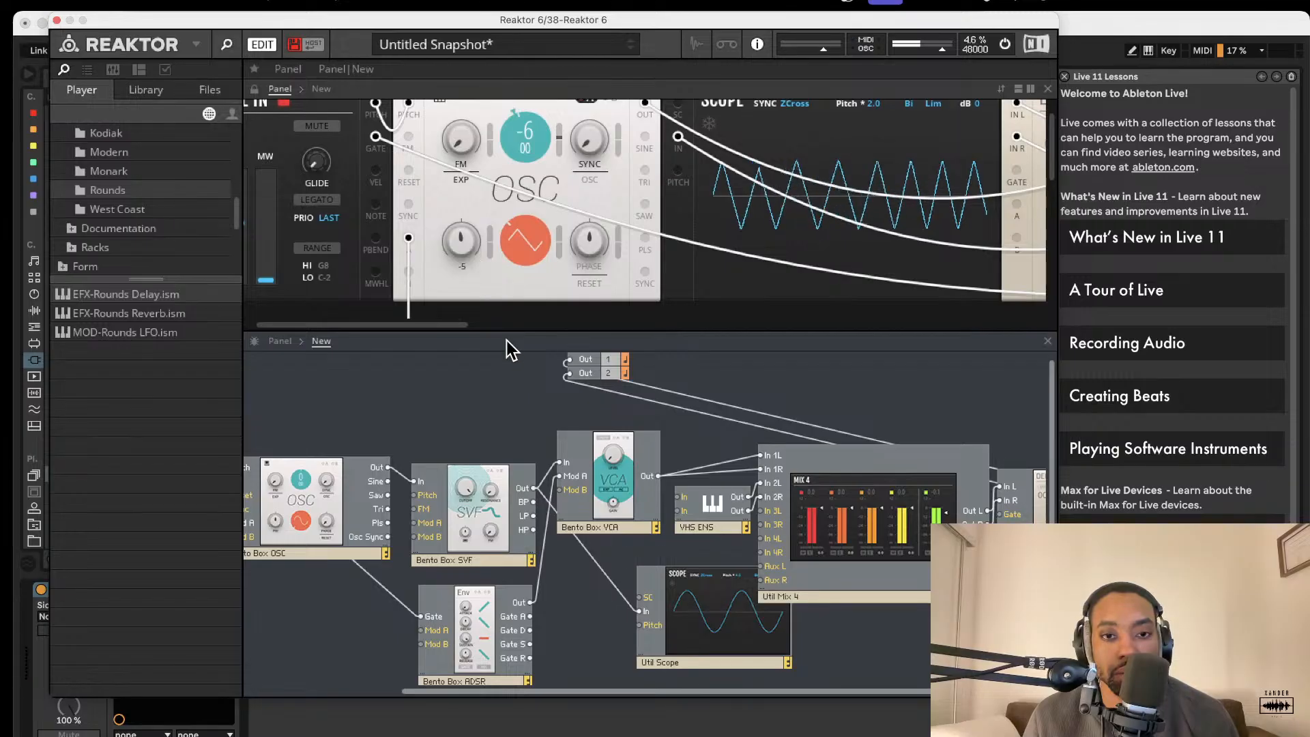
# Lower the second channel fader of the Util Mix 4 to -9.4.
pyautogui.hscroll(10, 678, 273)
pyautogui.hscroll(1, 693, 319)
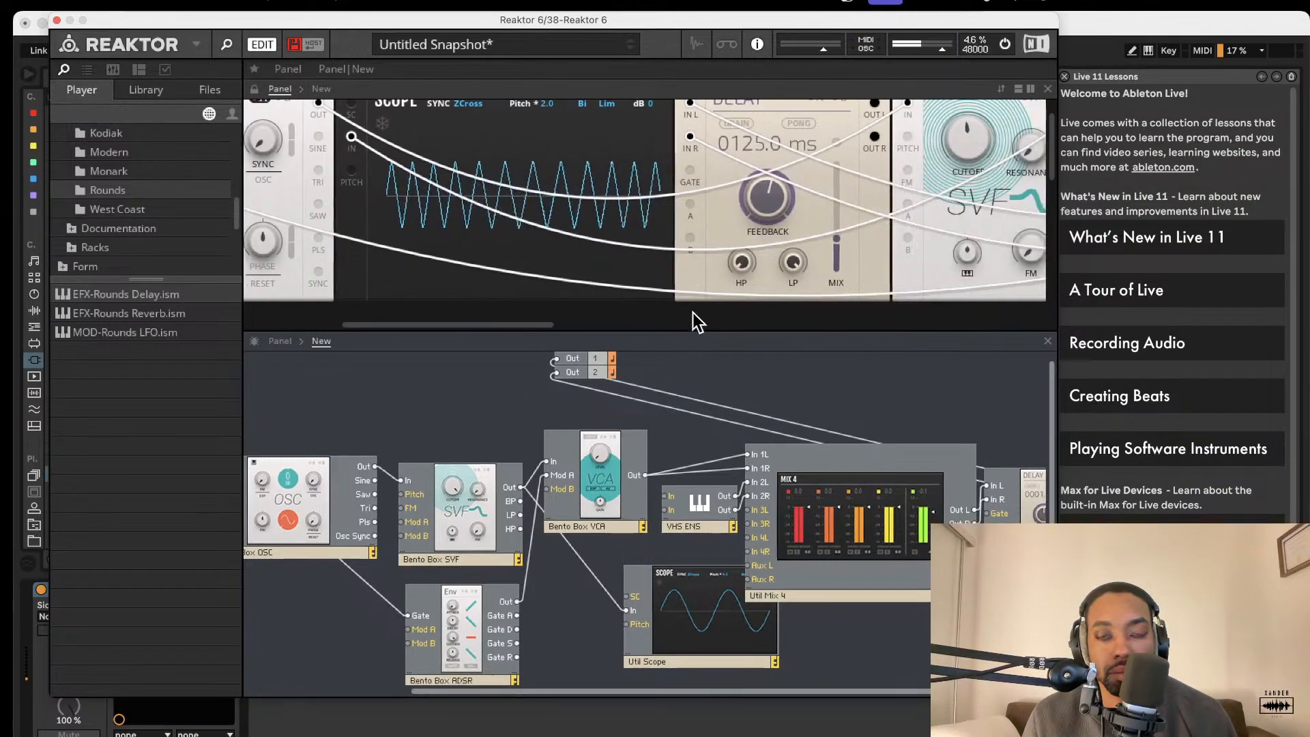
pyautogui.hscroll(2, 689, 289)
pyautogui.moveTo(530, 190)
pyautogui.mouseDown()
pyautogui.moveTo(525, 232)
pyautogui.moveTo(528, 196)
pyautogui.mouseUp()
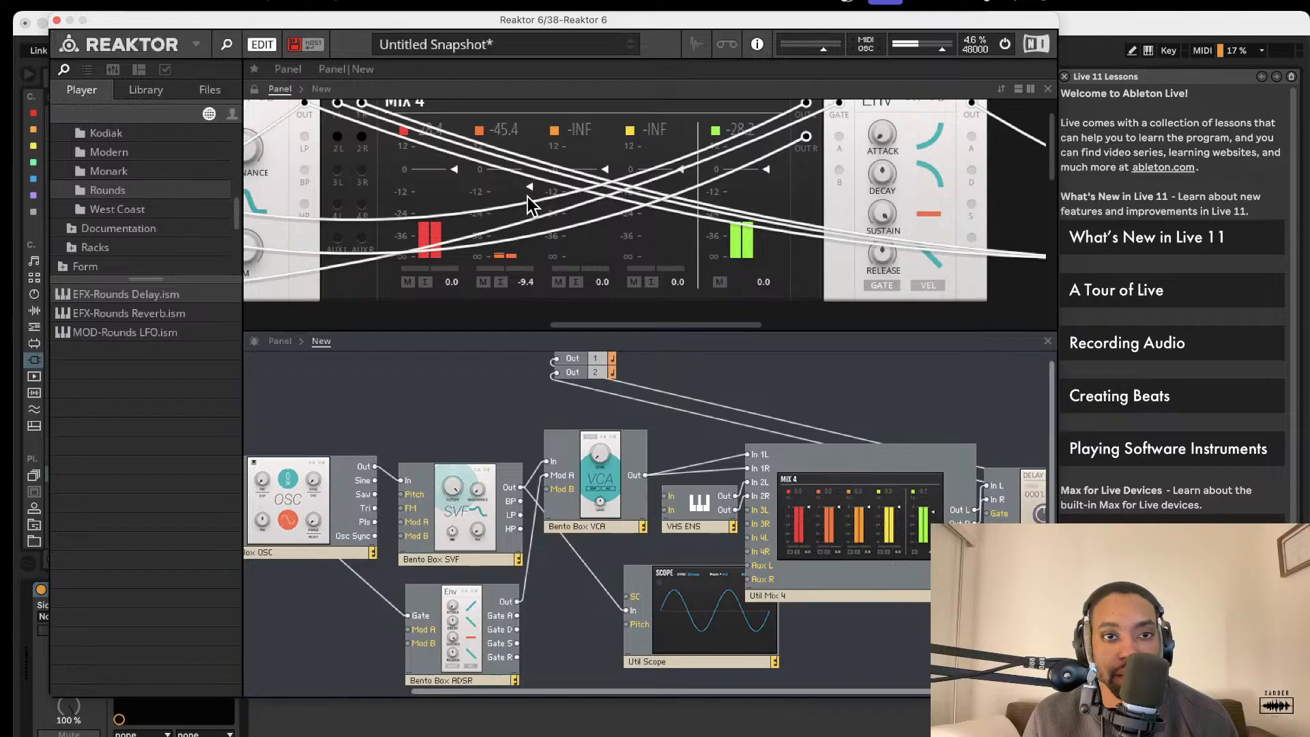
# Adjust the Comp and Flutter knobs of the VHS effect on the instrument panel.
pyautogui.hscroll(5, 542, 279)
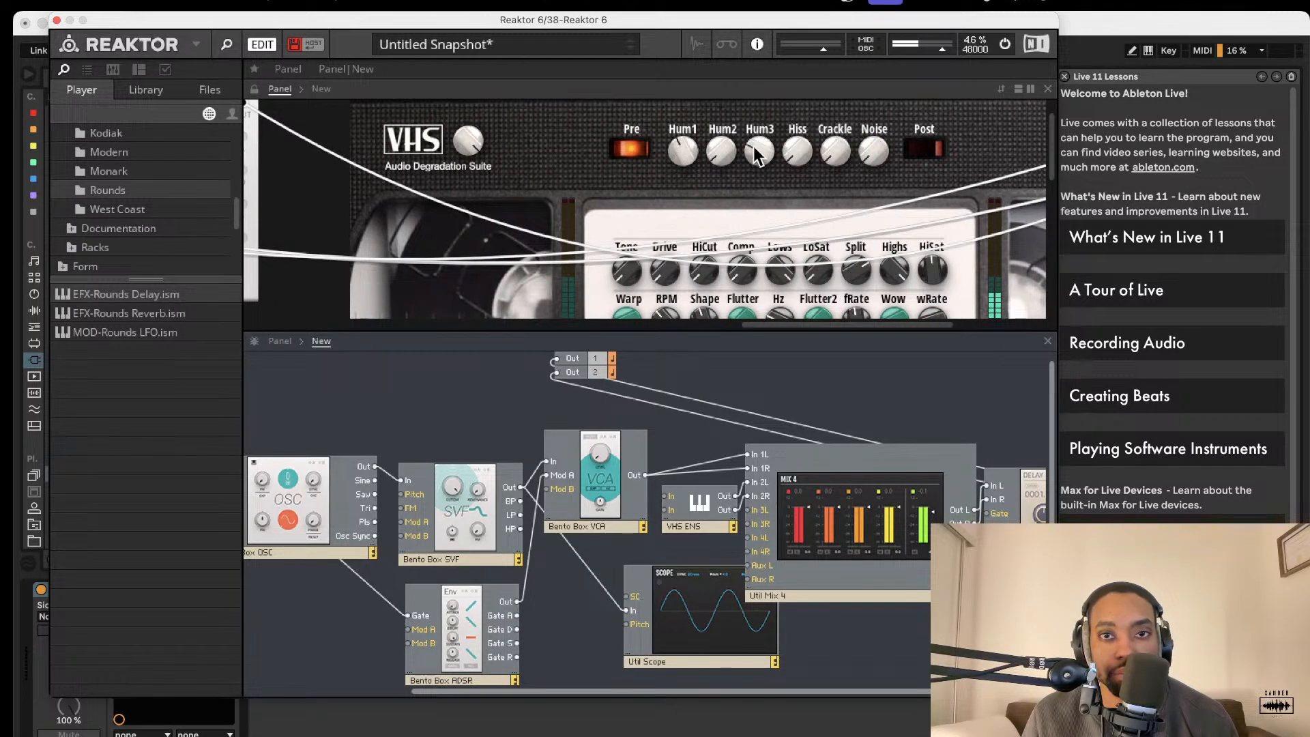
pyautogui.scroll(-2, 747, 306)
pyautogui.scroll(-3, 747, 306)
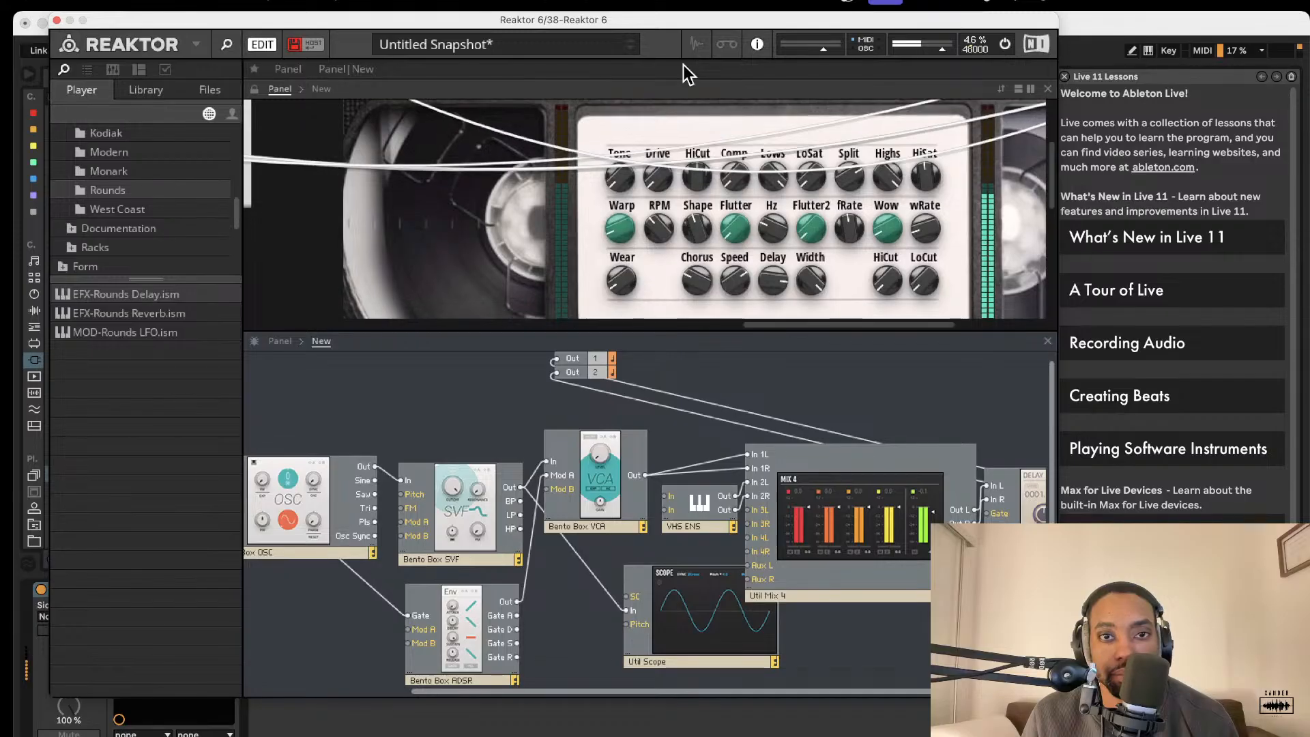
pyautogui.moveTo(734, 177); pyautogui.dragTo(730, 142)
pyautogui.moveTo(728, 236); pyautogui.dragTo(739, 262)
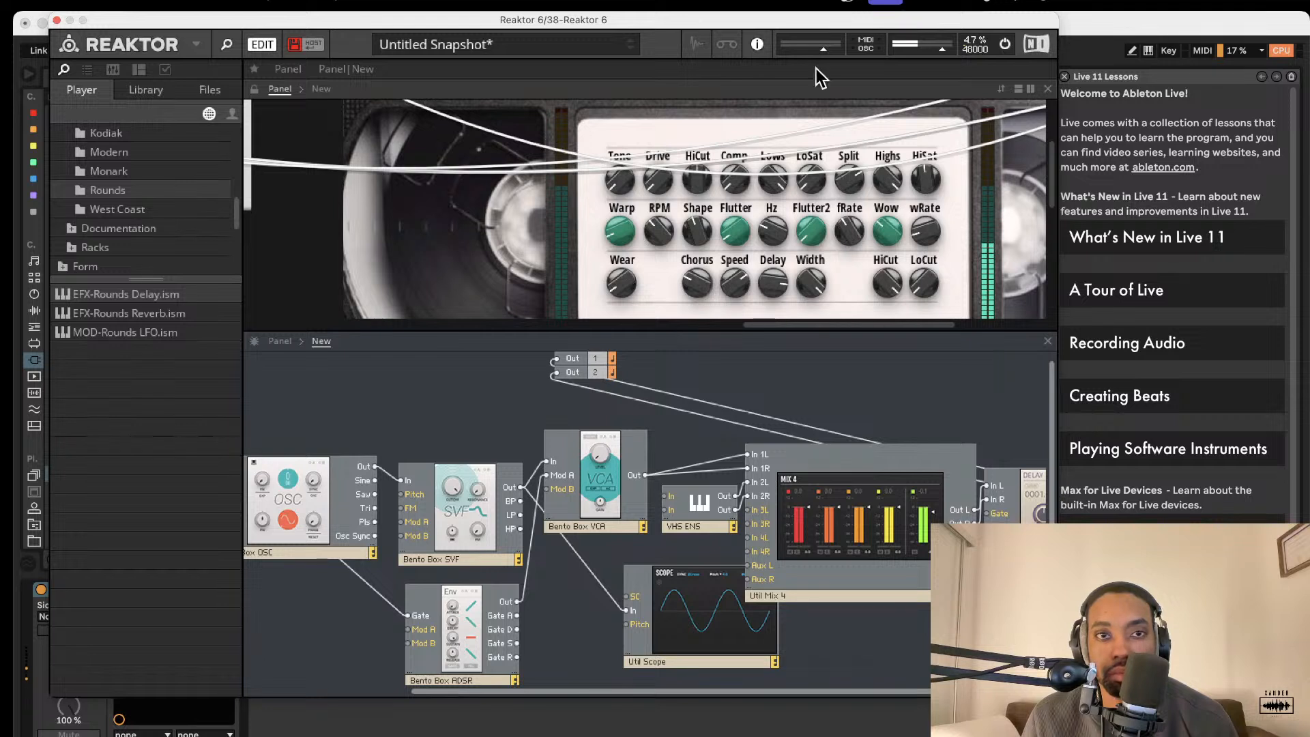
# Add the Rounds Reverb after the Rounds Delay and wire its outputs to Out 1 and Out 2.
pyautogui.moveTo(146, 317); pyautogui.dragTo(1000, 505)
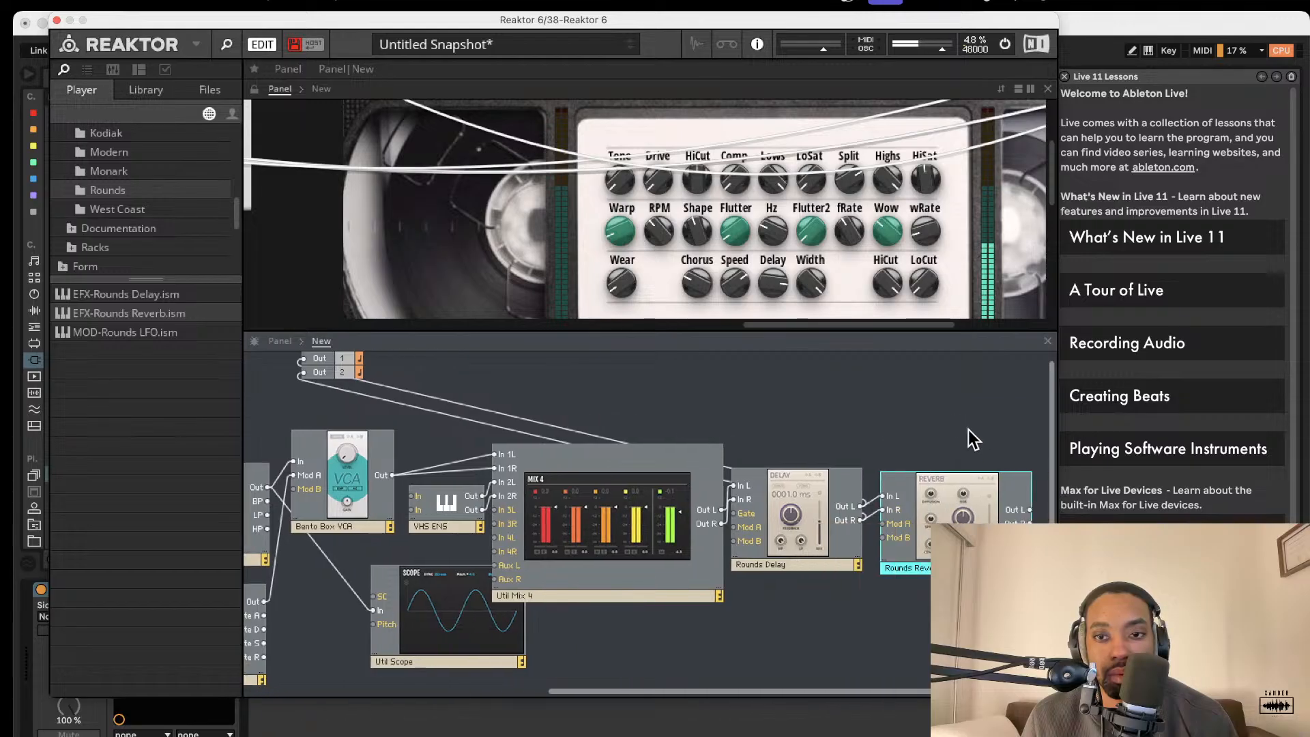
pyautogui.hscroll(3, 974, 437)
pyautogui.moveTo(1017, 506); pyautogui.dragTo(302, 368)
pyautogui.moveTo(1033, 533); pyautogui.dragTo(292, 382)
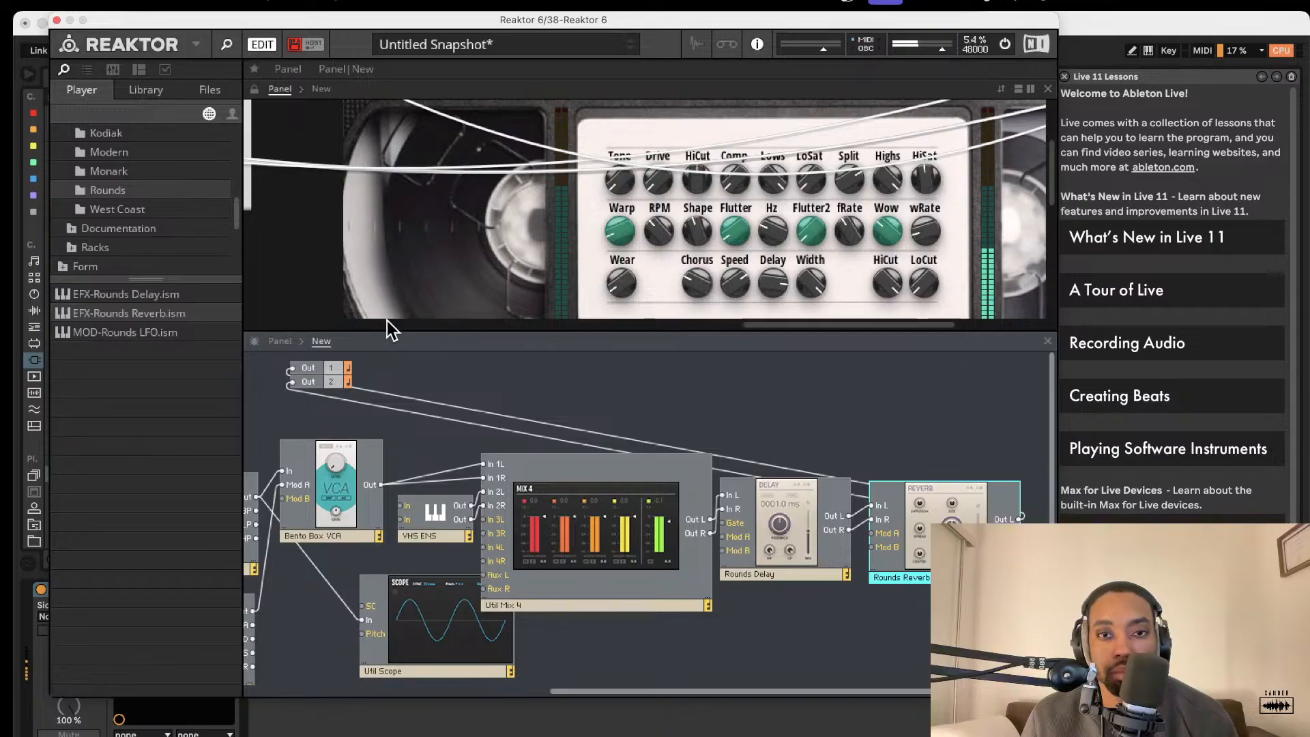
# Enlarge the instrument panel area above the structure view and bring the Rounds Reverb into view.
pyautogui.hscroll(-2, 531, 198)
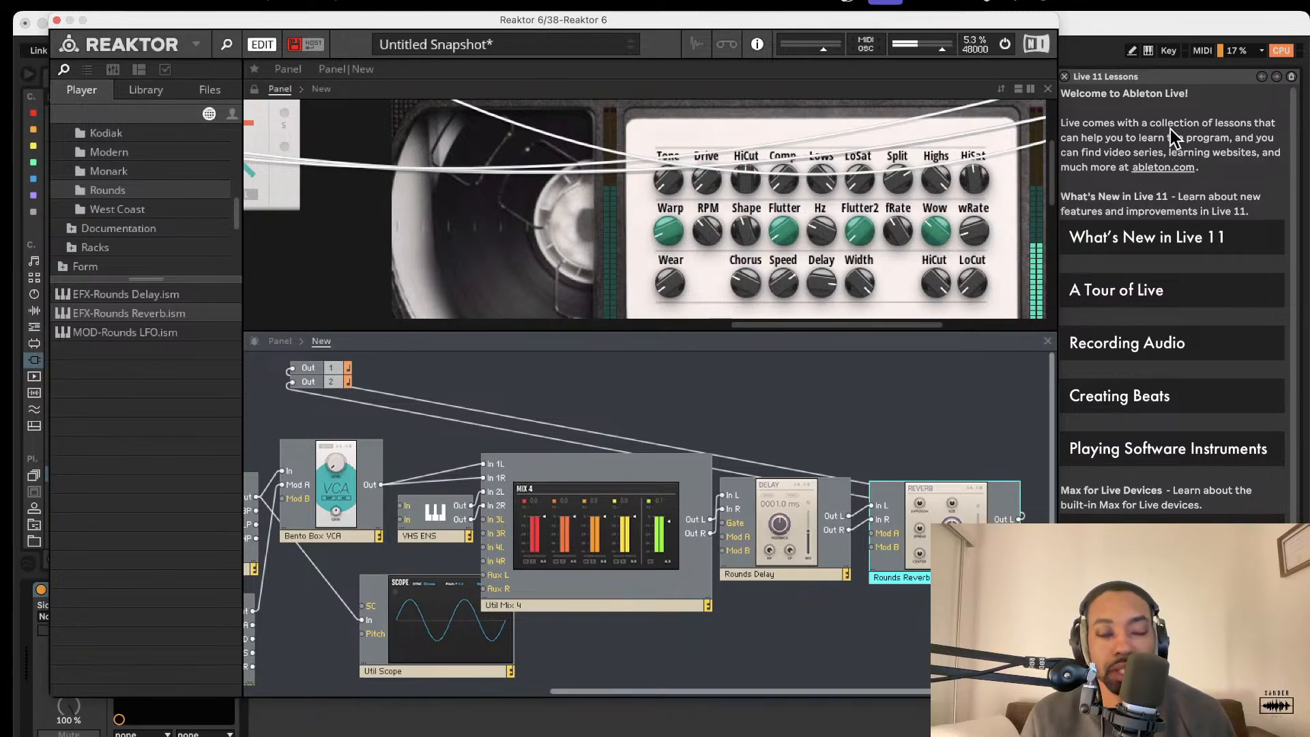
pyautogui.hscroll(-2, 699, 257)
pyautogui.moveTo(690, 333); pyautogui.dragTo(702, 472)
pyautogui.hscroll(-4, 701, 316)
pyautogui.hscroll(10, 723, 307)
pyautogui.scroll(-5, 778, 301)
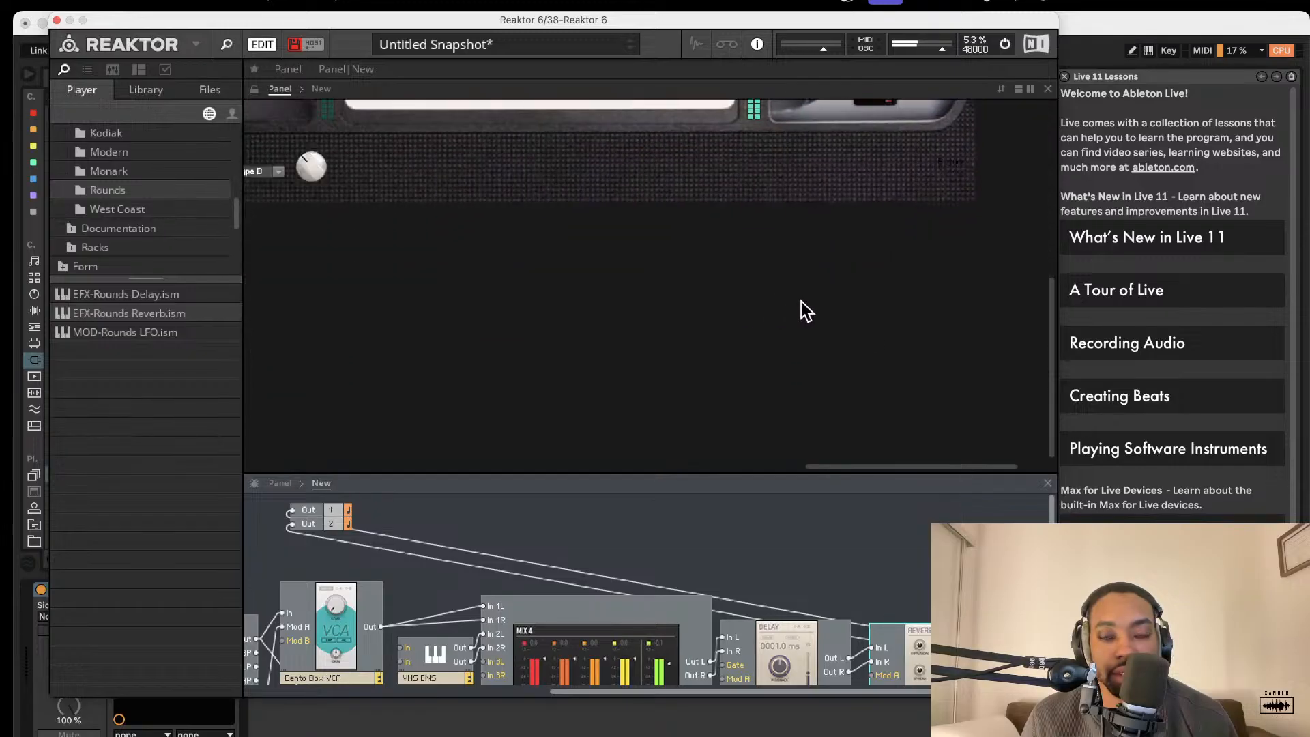
pyautogui.hscroll(-20, 785, 300)
# Set the Feedback of the Rounds Reverb to 46.8, lower its Mix and adjust its Size.
pyautogui.moveTo(590, 354); pyautogui.dragTo(613, 534)
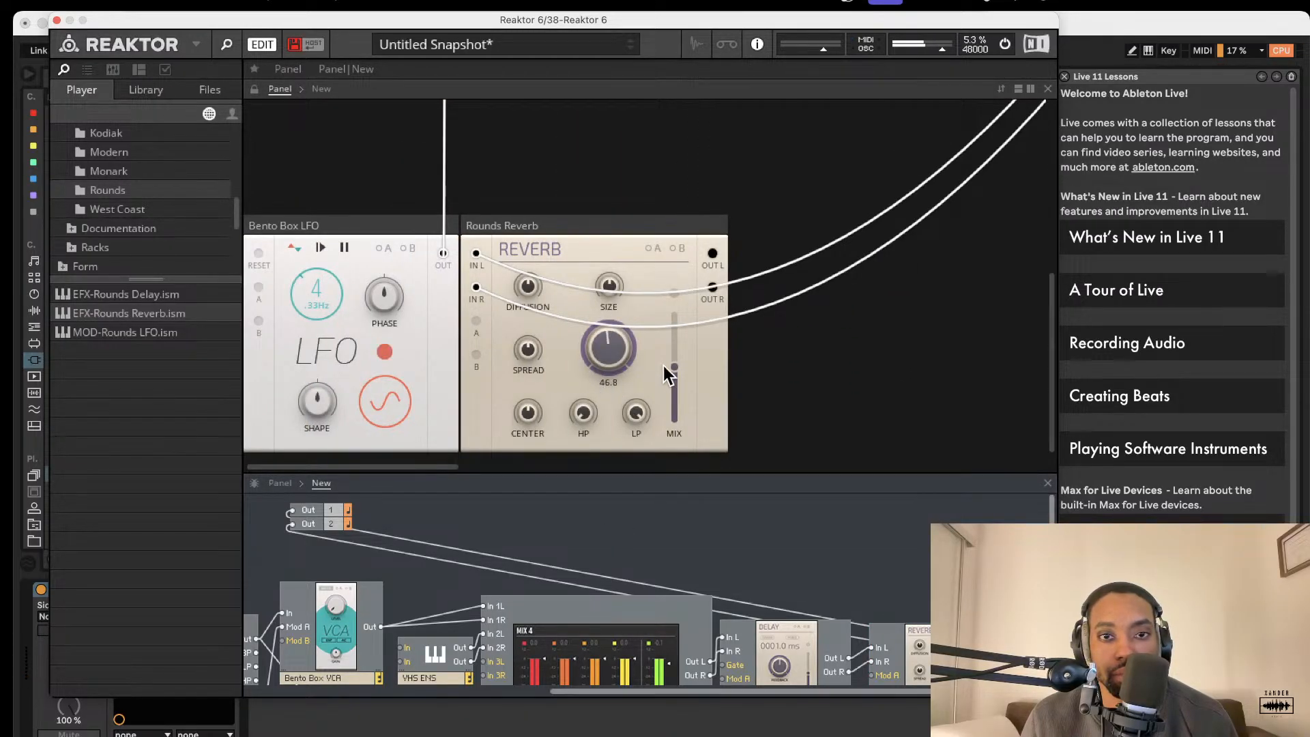
pyautogui.moveTo(666, 365); pyautogui.dragTo(677, 448)
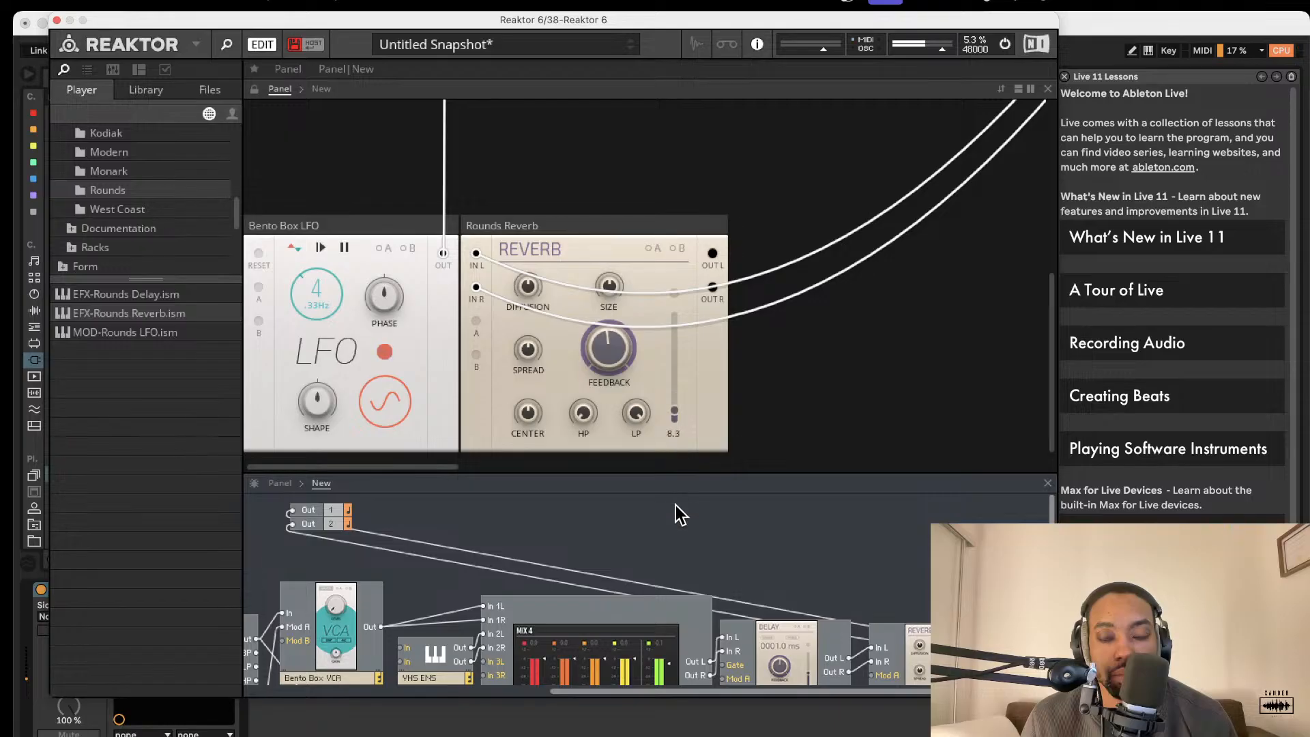
pyautogui.moveTo(608, 287); pyautogui.dragTo(609, 197)
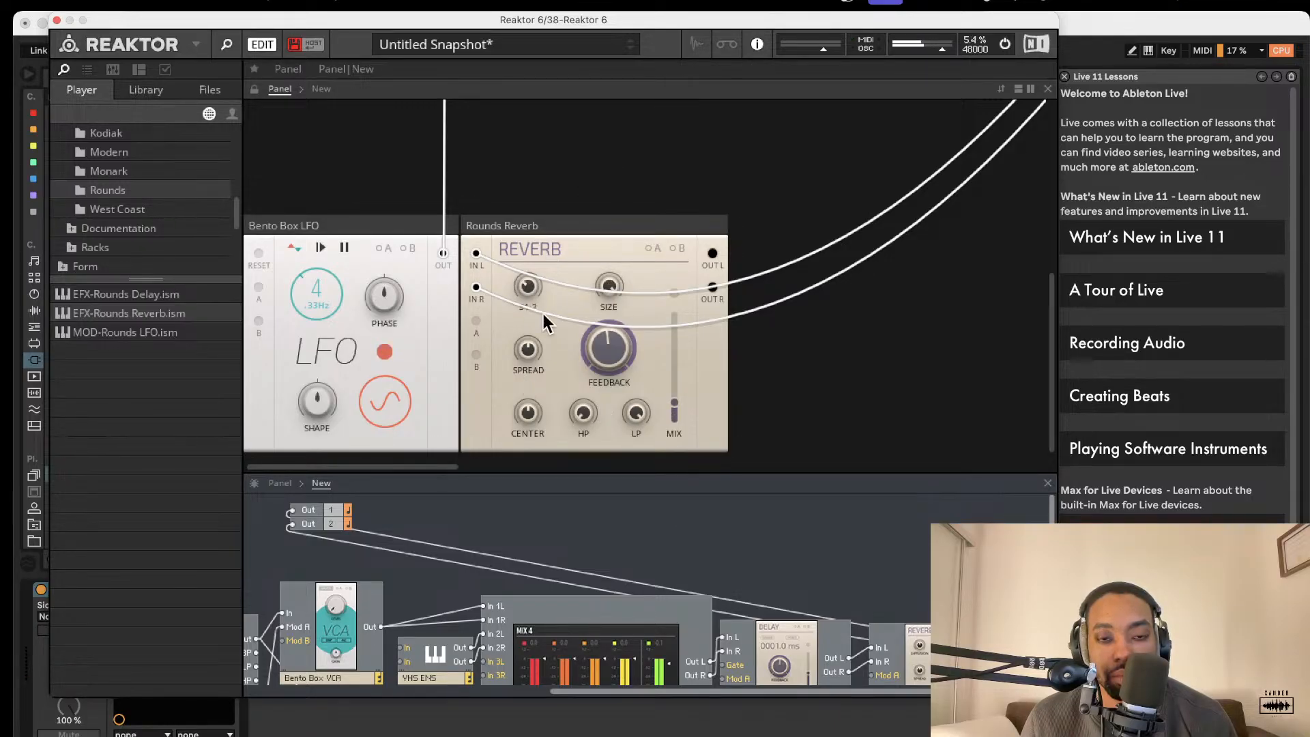
# Adjust the keyboard tracking and FM amount of the Bento Box SVF on the instrument panel.
pyautogui.scroll(5, 538, 342)
pyautogui.hscroll(5, 625, 185)
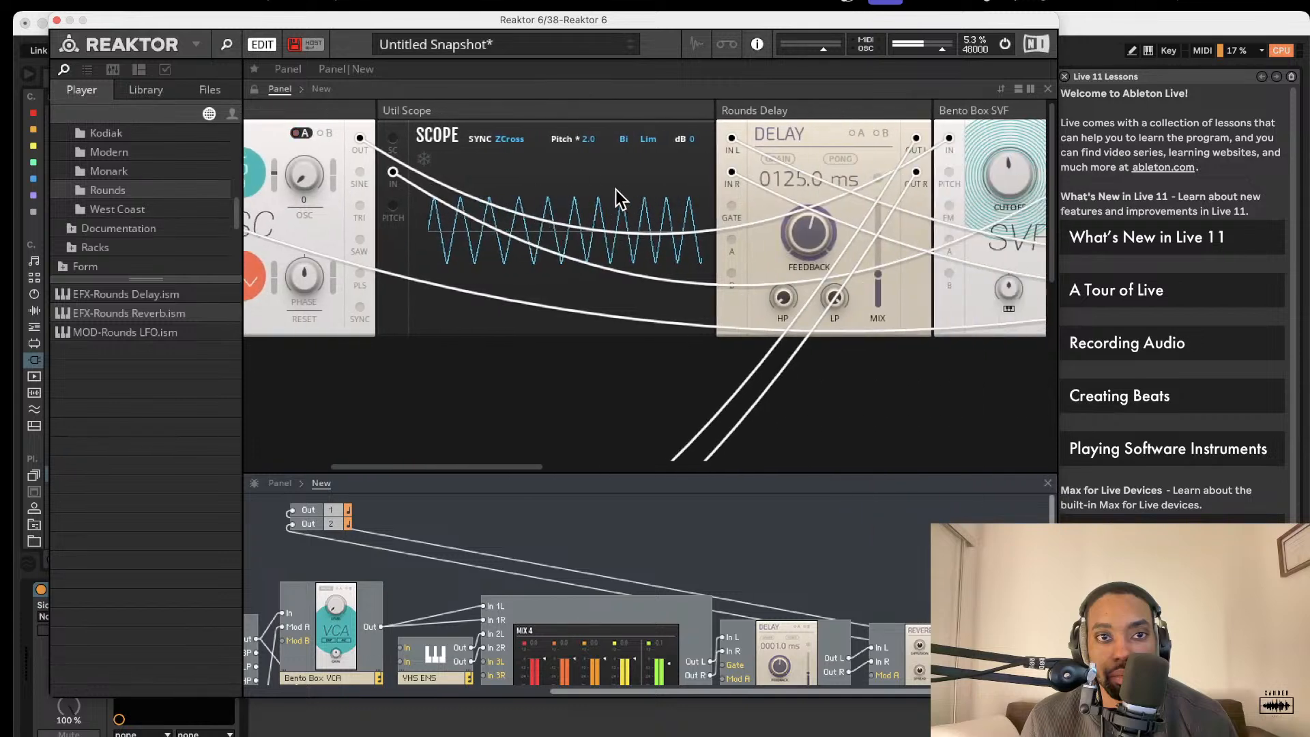
pyautogui.hscroll(-5, 616, 189)
pyautogui.hscroll(5, 596, 199)
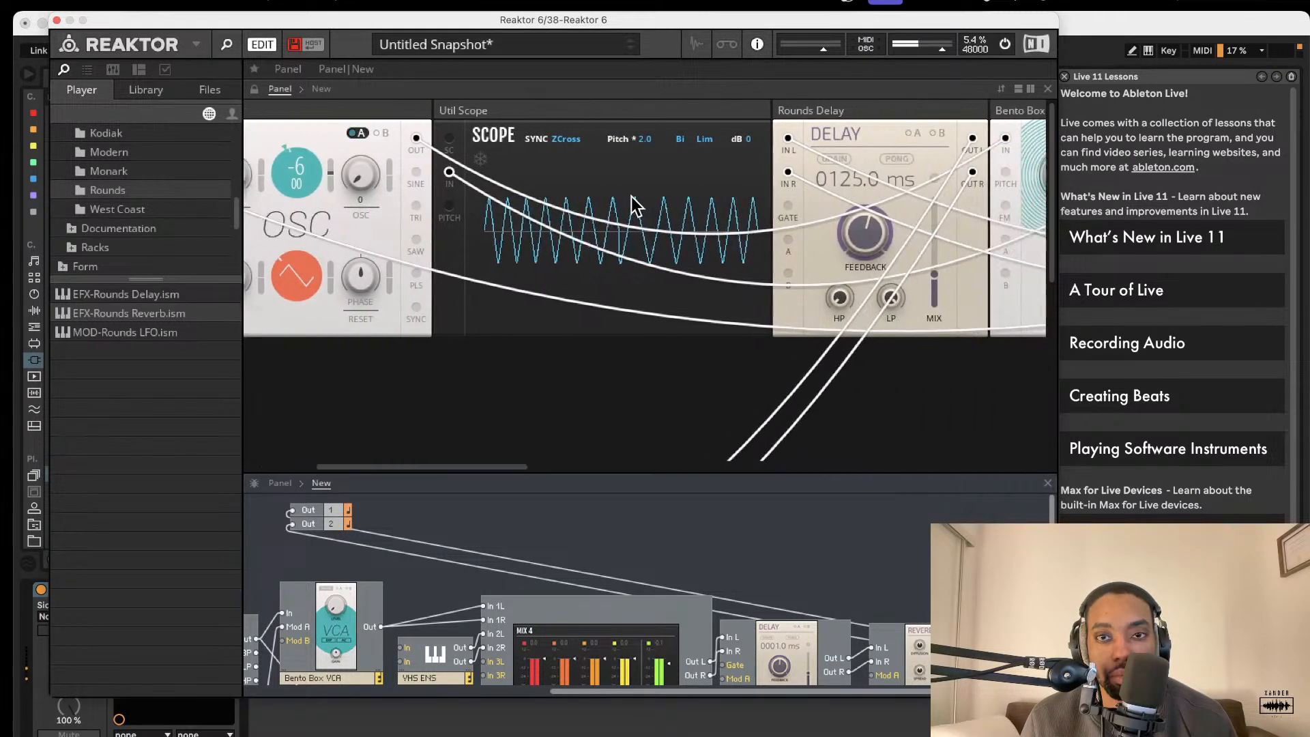
pyautogui.hscroll(3, 635, 193)
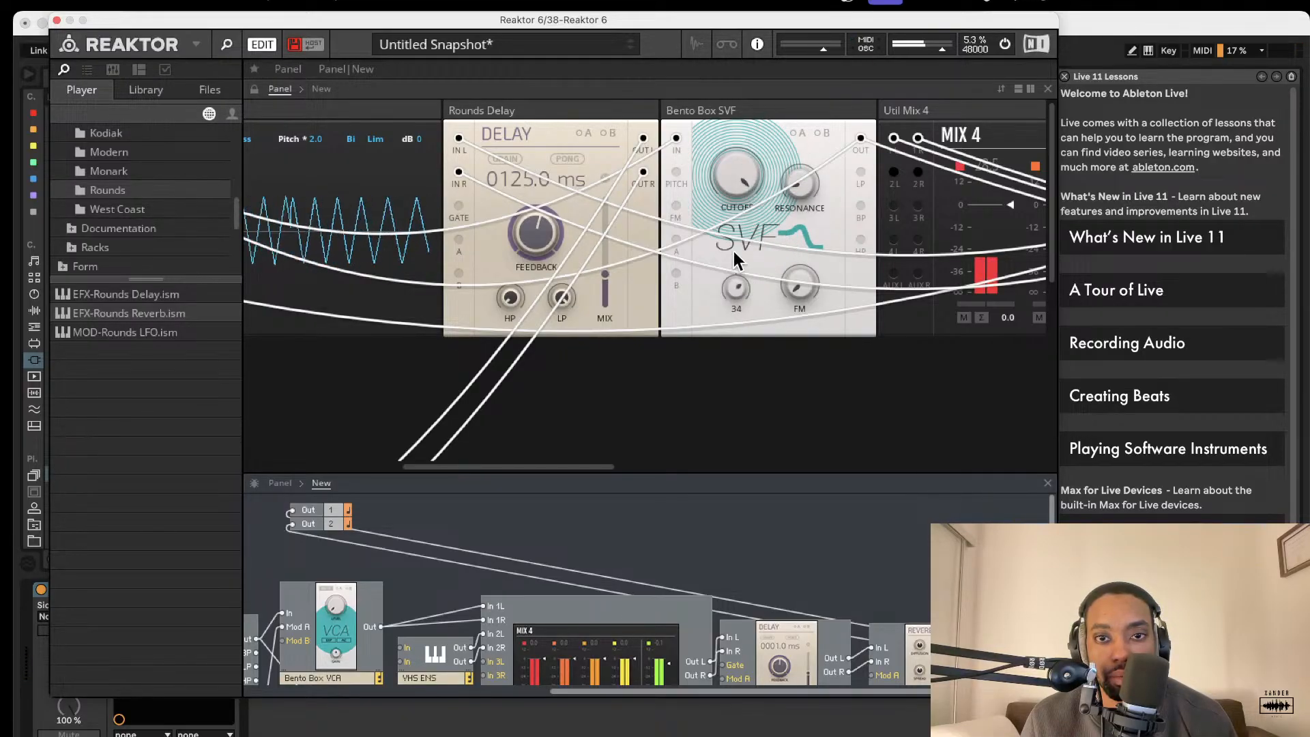
pyautogui.moveTo(734, 252); pyautogui.dragTo(739, 344)
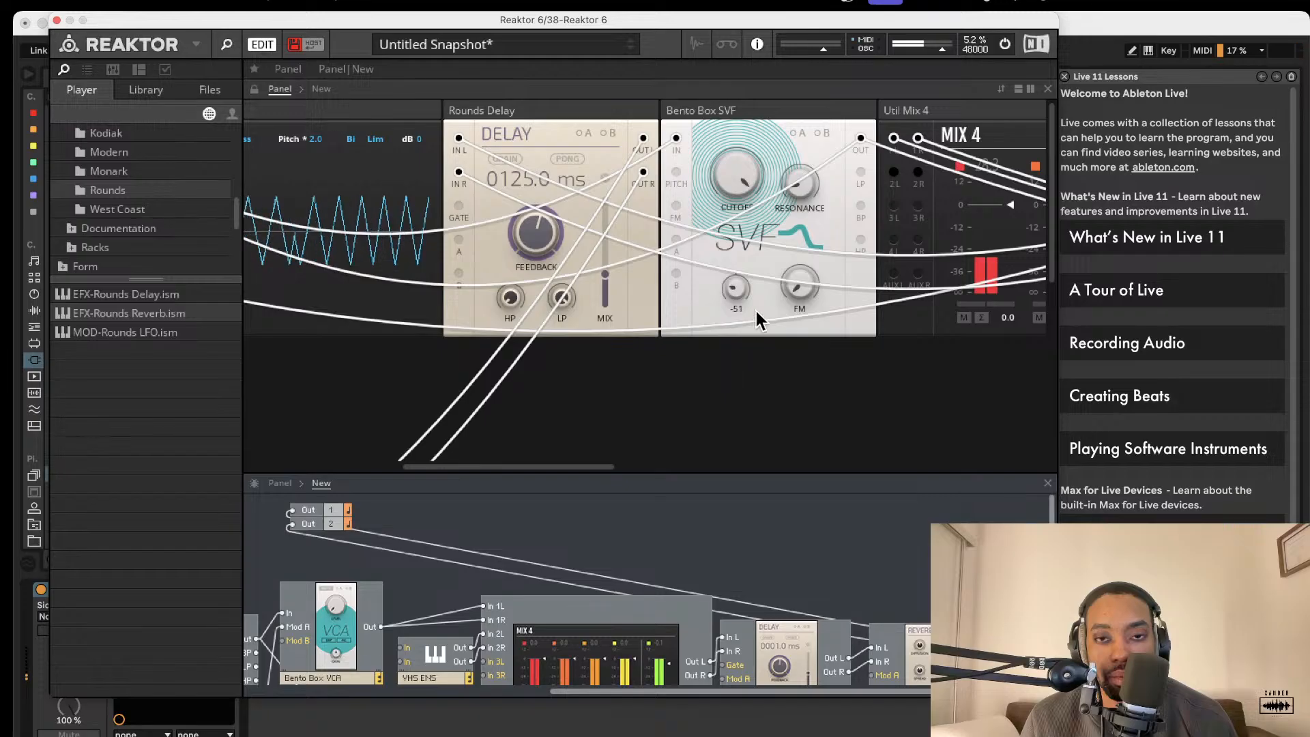
pyautogui.moveTo(793, 290); pyautogui.dragTo(794, 187)
pyautogui.hscroll(10, 781, 268)
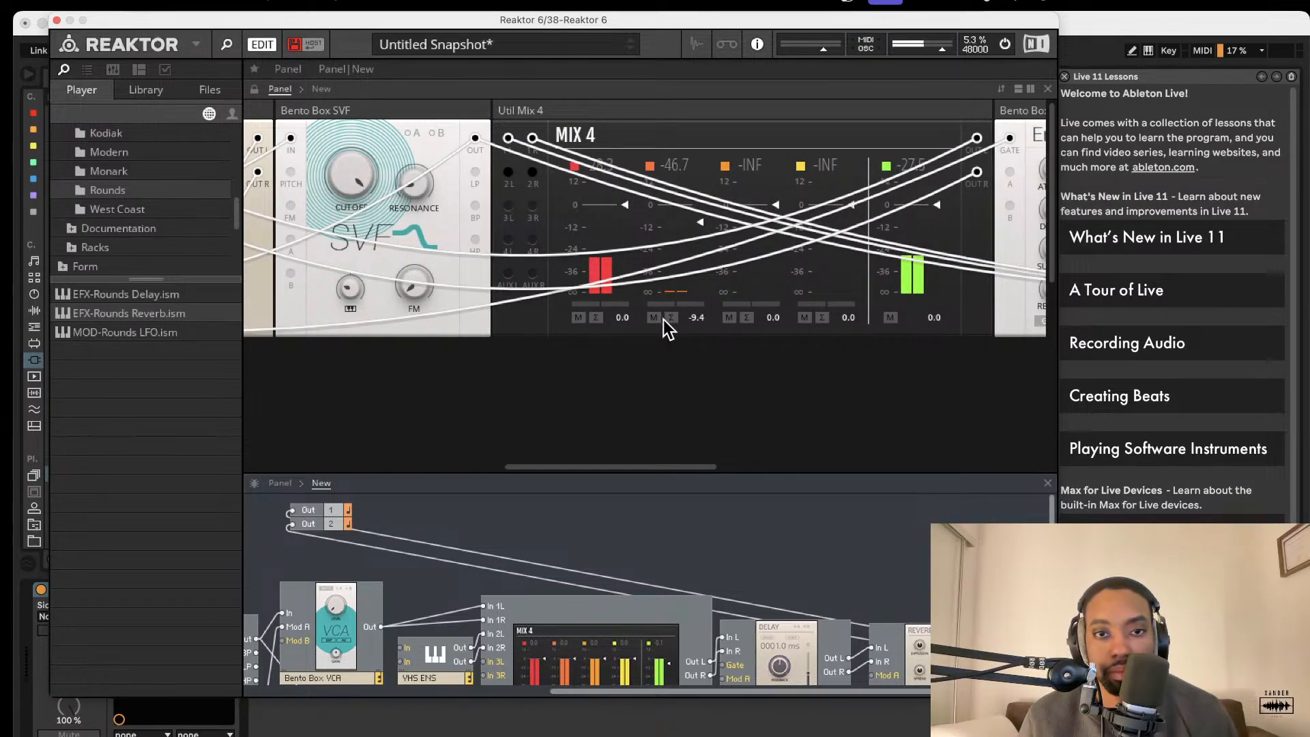
pyautogui.hscroll(-8, 663, 320)
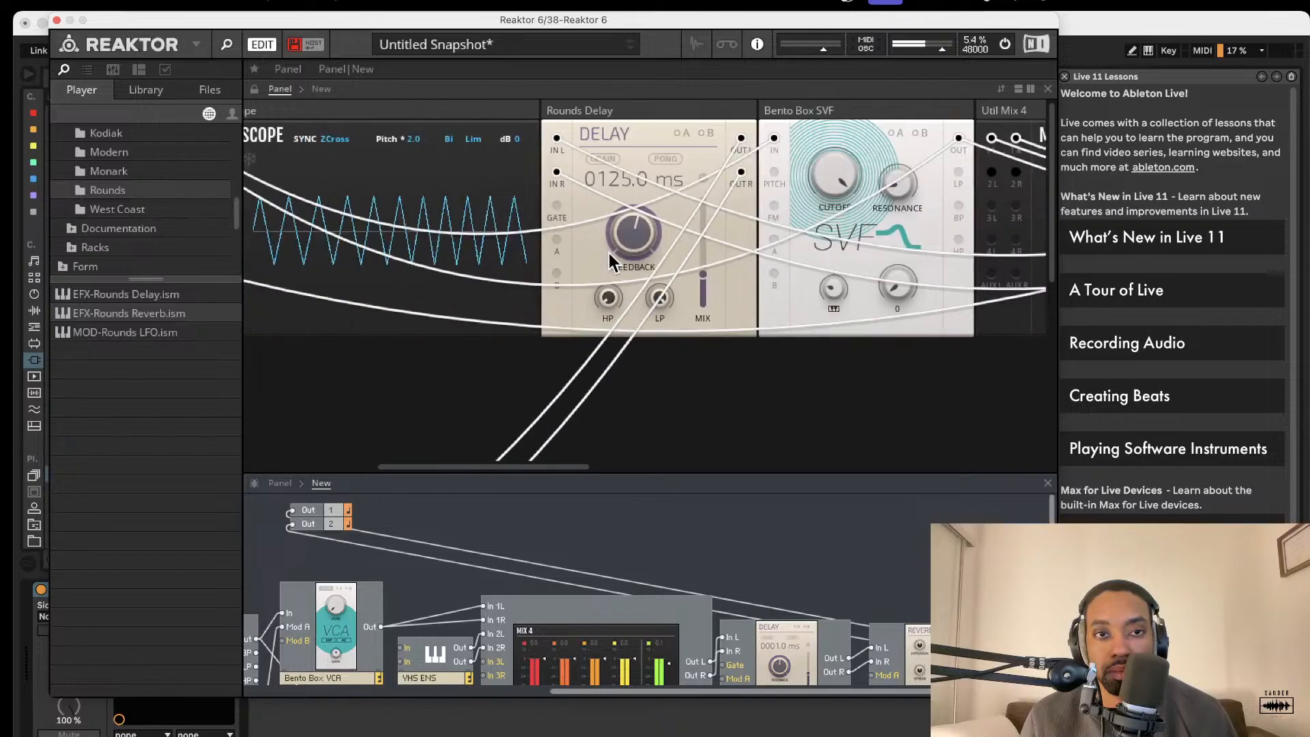
pyautogui.hscroll(-6, 608, 253)
pyautogui.hscroll(15, 761, 219)
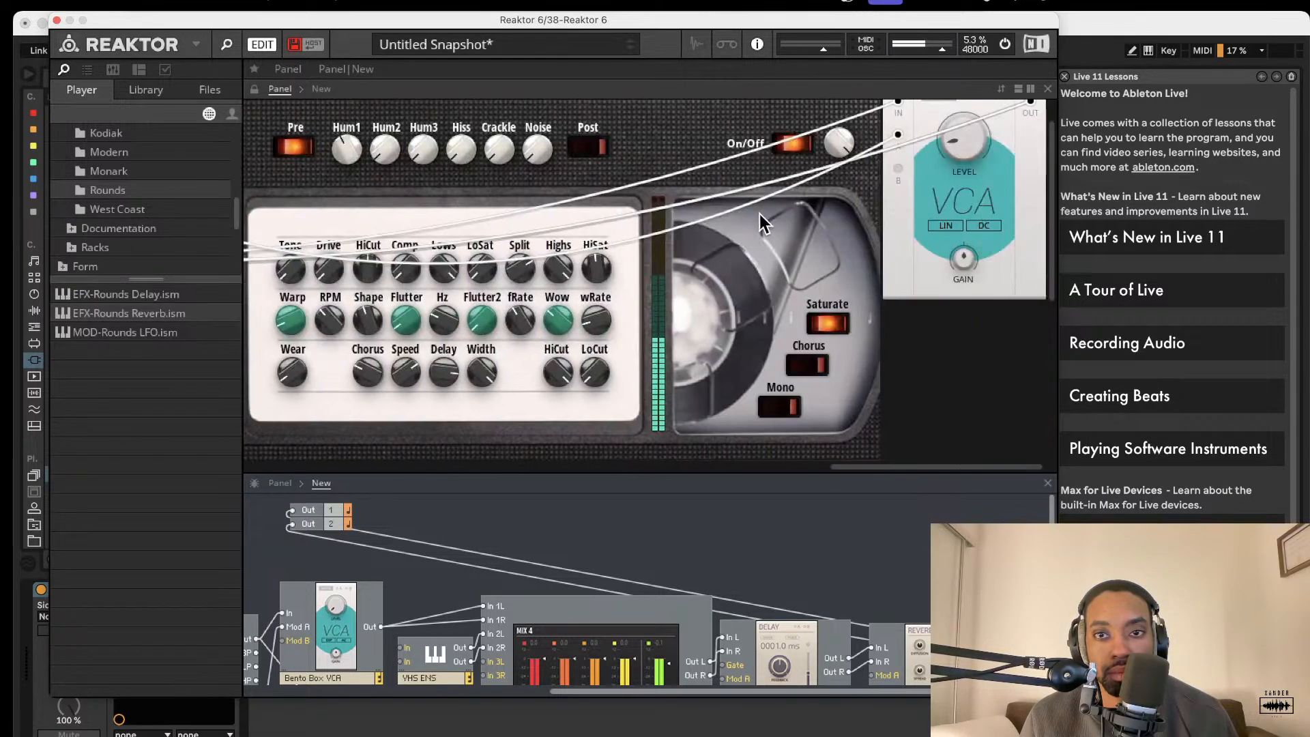
pyautogui.scroll(2, 763, 222)
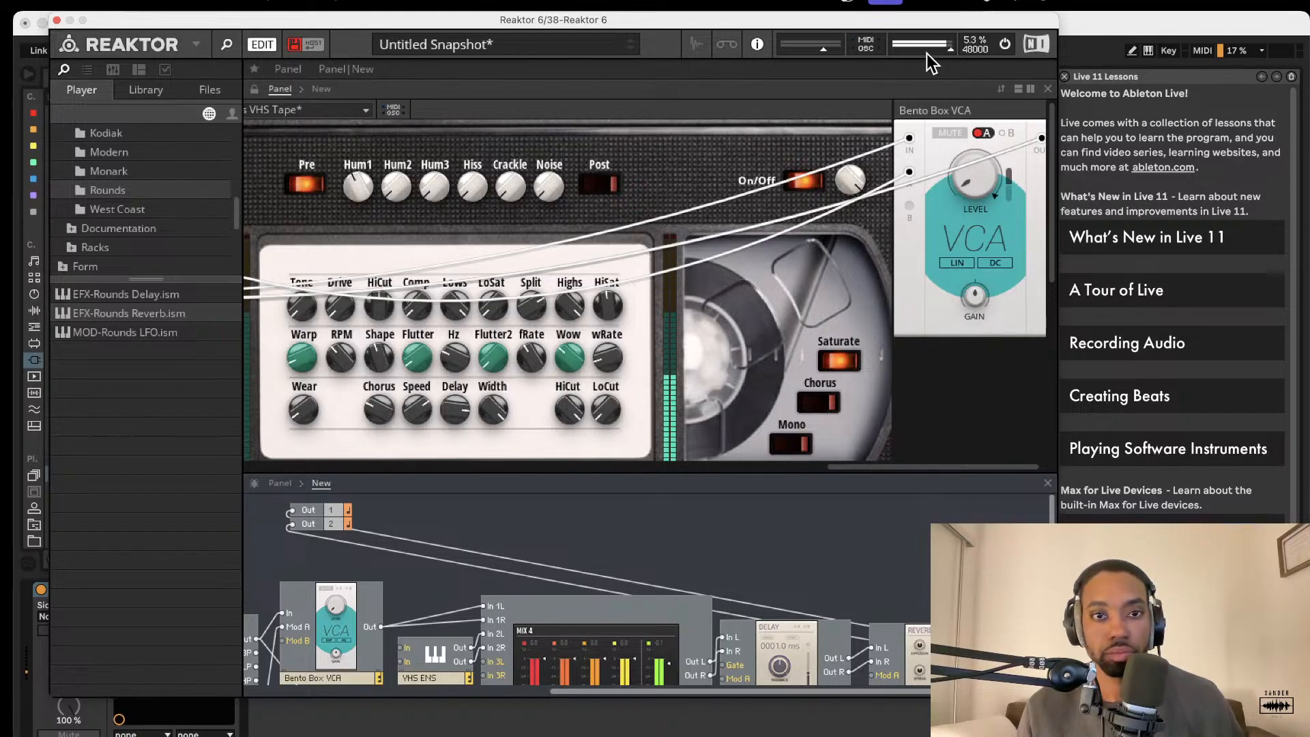
# Lower the instrument's master output level.
pyautogui.hscroll(-4, 934, 79)
pyautogui.moveTo(936, 51); pyautogui.dragTo(929, 53)
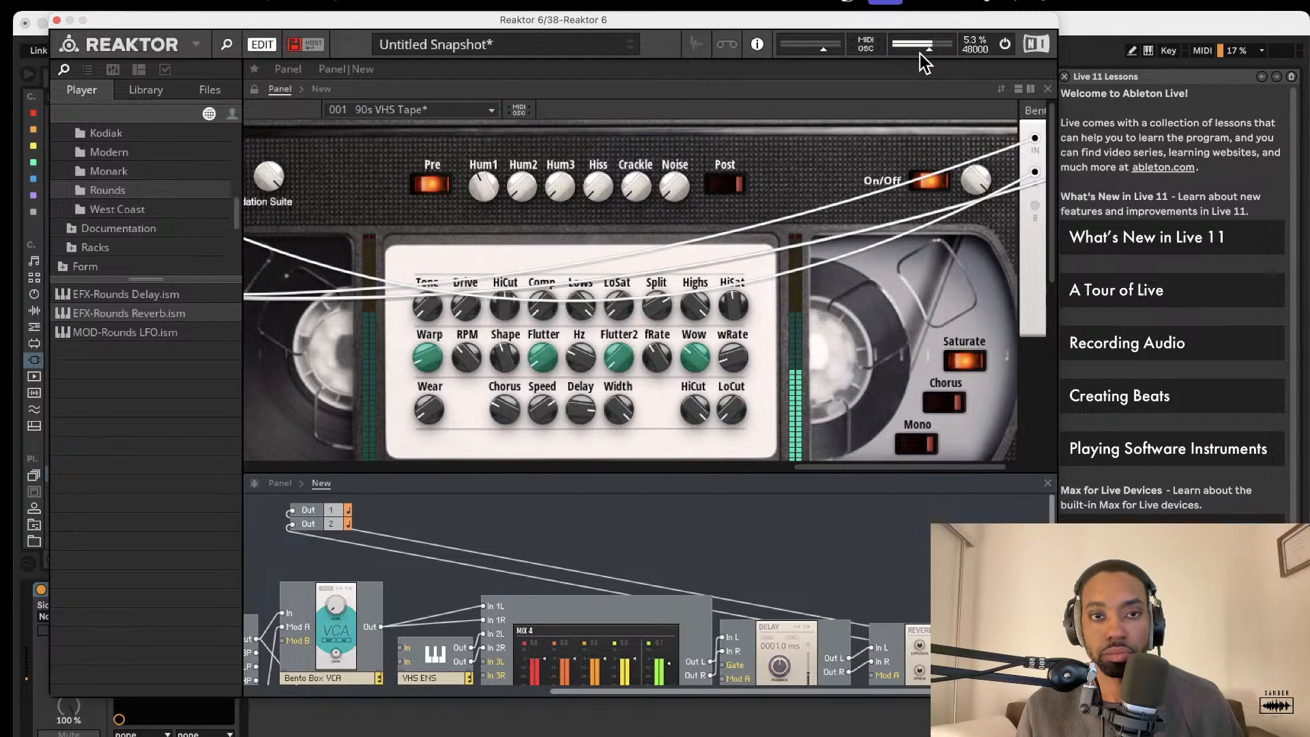
# Set the Feedback of the Rounds Reverb to 21.3 and its Mix to 6.5.
pyautogui.hscroll(-20, 542, 205)
pyautogui.hscroll(-6, 541, 200)
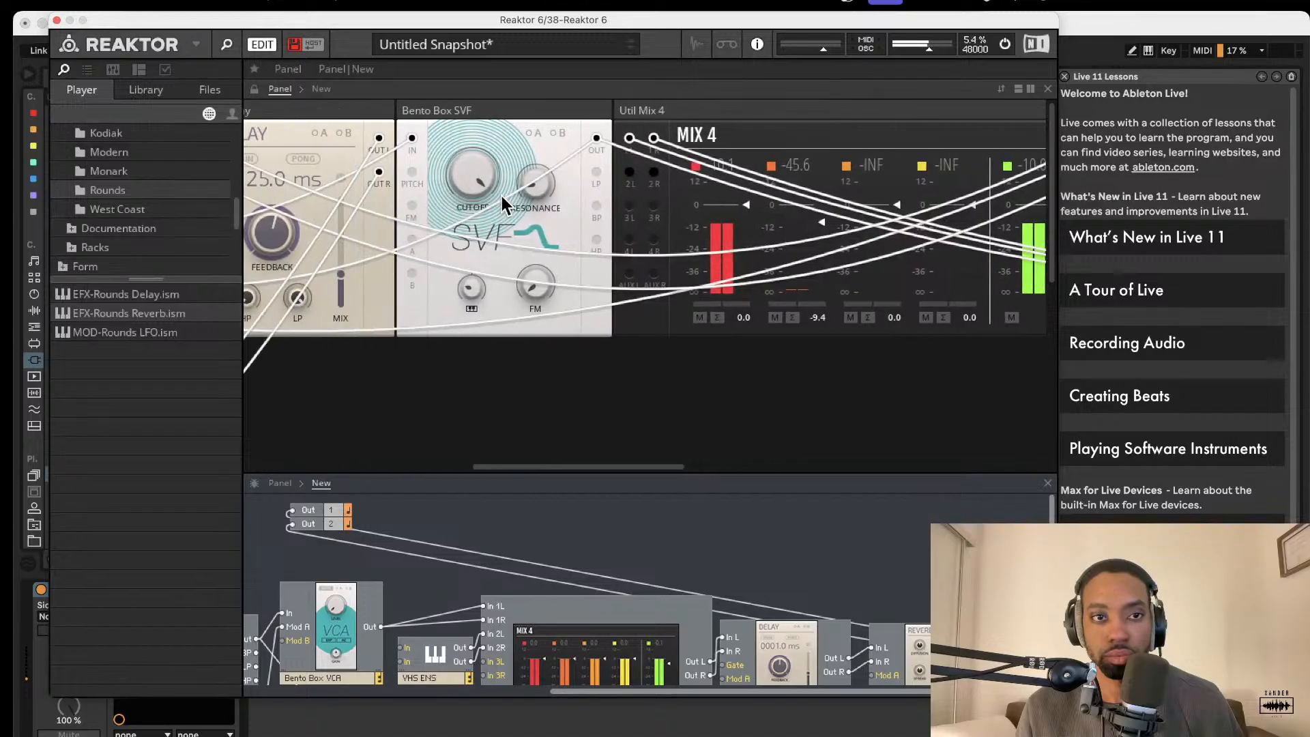
pyautogui.hscroll(-3, 464, 232)
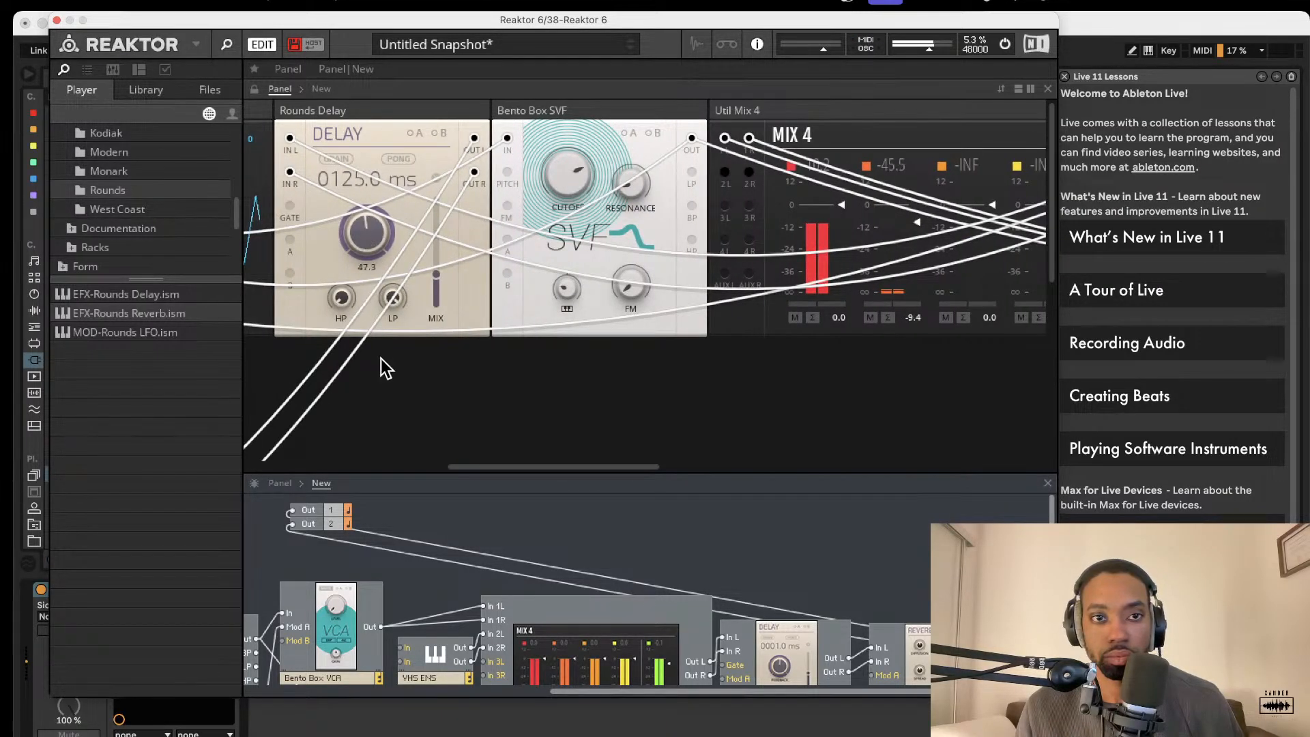
pyautogui.hscroll(-15, 393, 174)
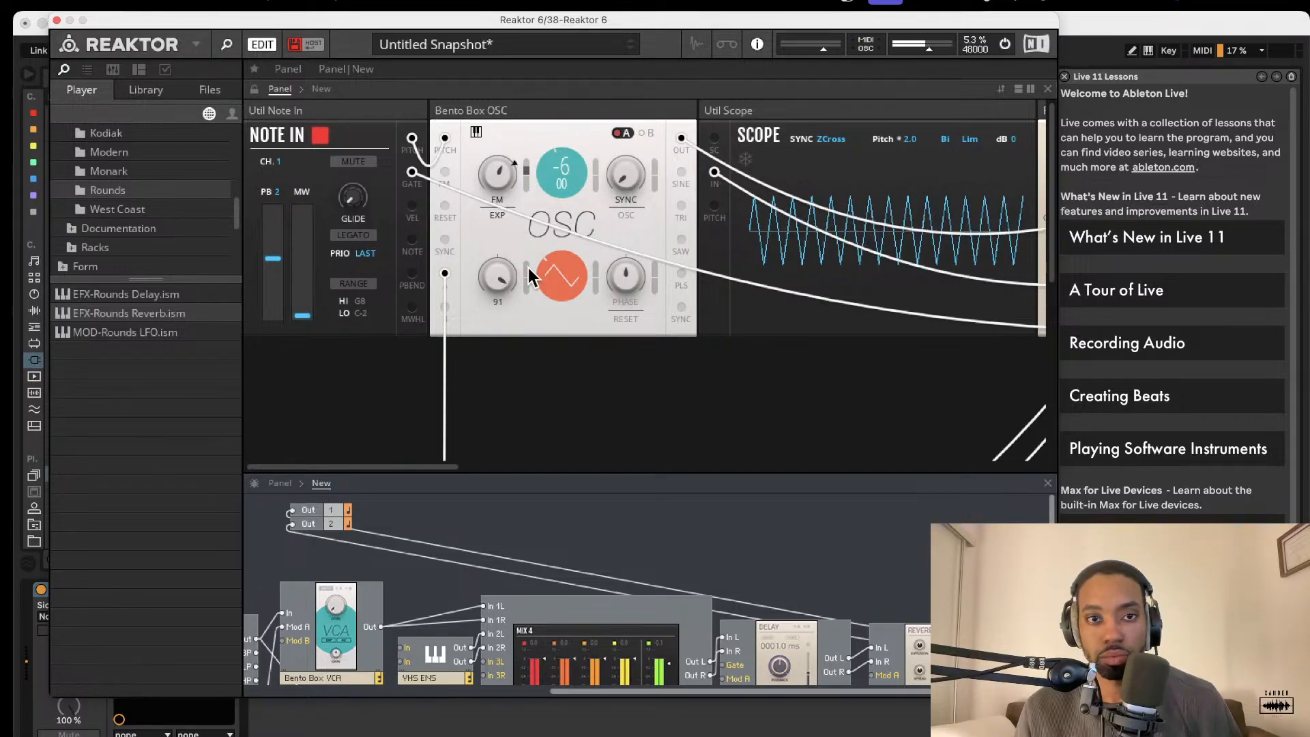
pyautogui.scroll(-5, 536, 300)
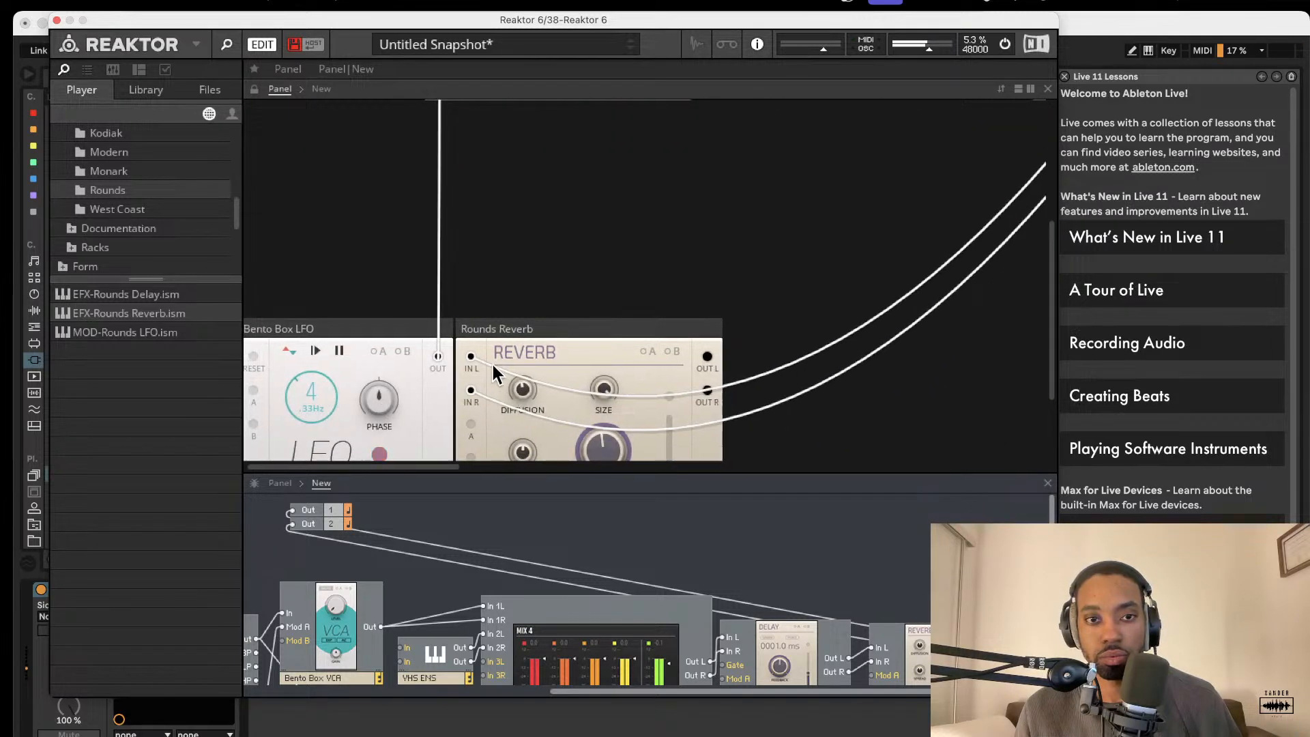
pyautogui.scroll(-2, 545, 385)
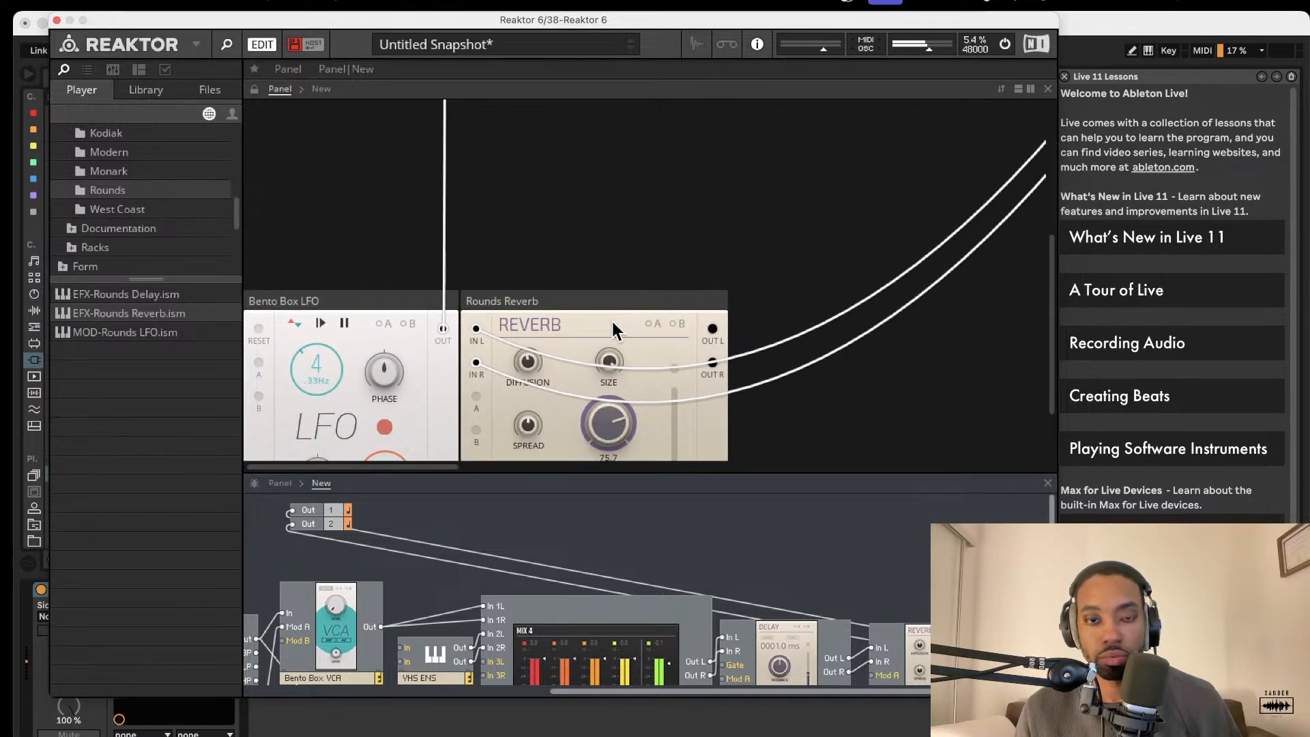
pyautogui.scroll(-3, 612, 318)
pyautogui.moveTo(672, 395); pyautogui.dragTo(677, 251)
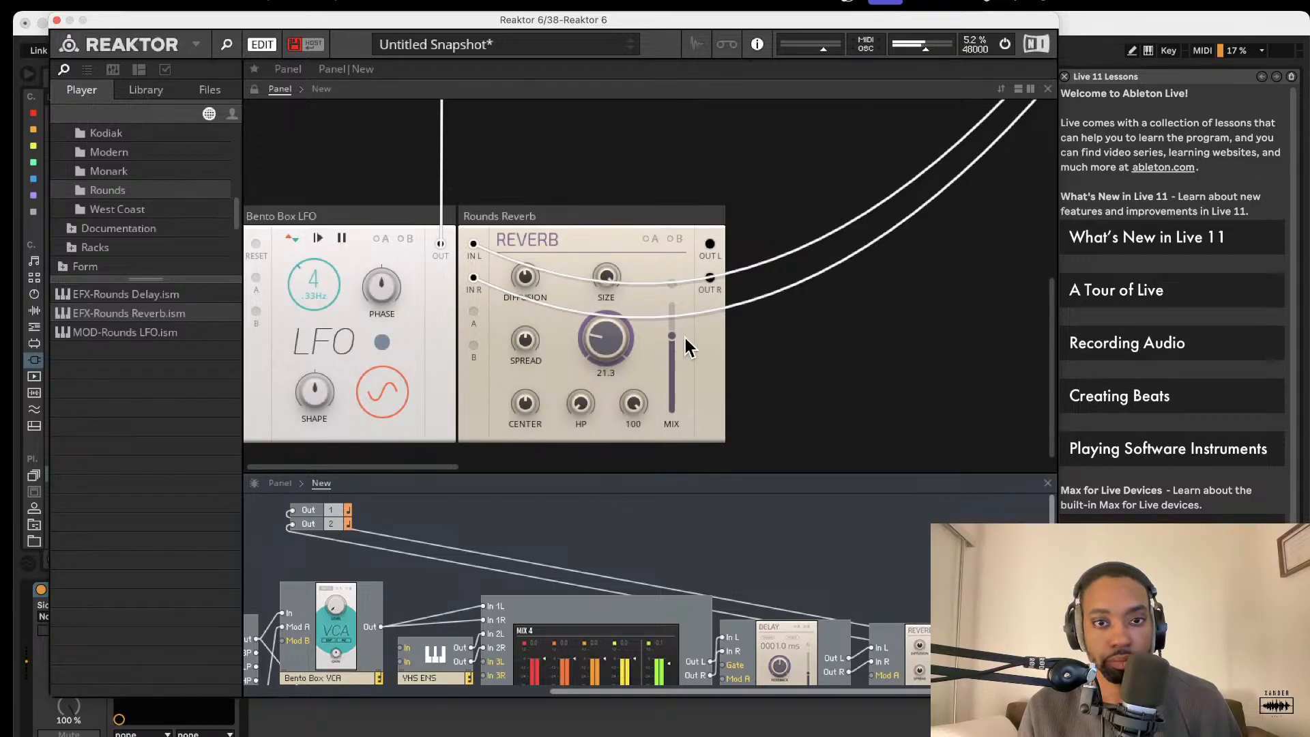
pyautogui.moveTo(674, 341); pyautogui.dragTo(670, 393)
pyautogui.moveTo(670, 488); pyautogui.dragTo(670, 492)
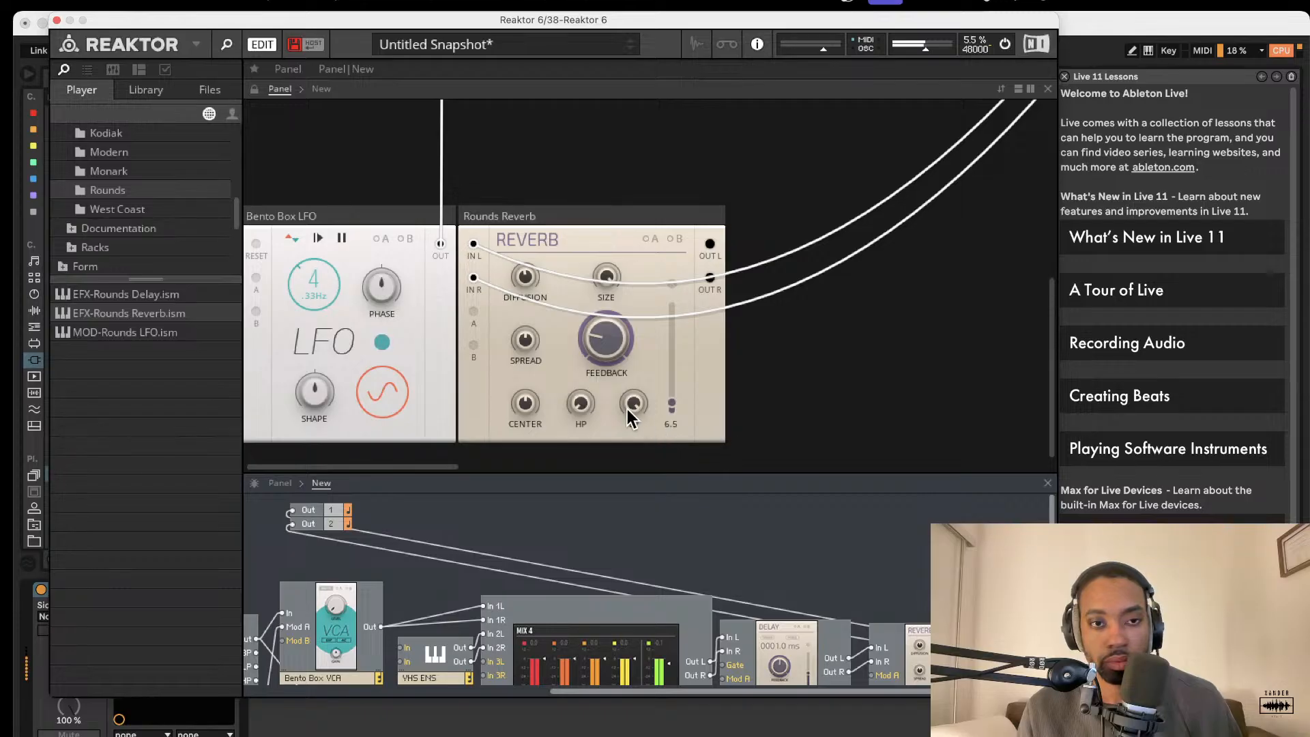
# Turn on Pong for the Rounds Delay, raise its Feedback and adjust its Mix.
pyautogui.scroll(5, 758, 375)
pyautogui.hscroll(5, 758, 362)
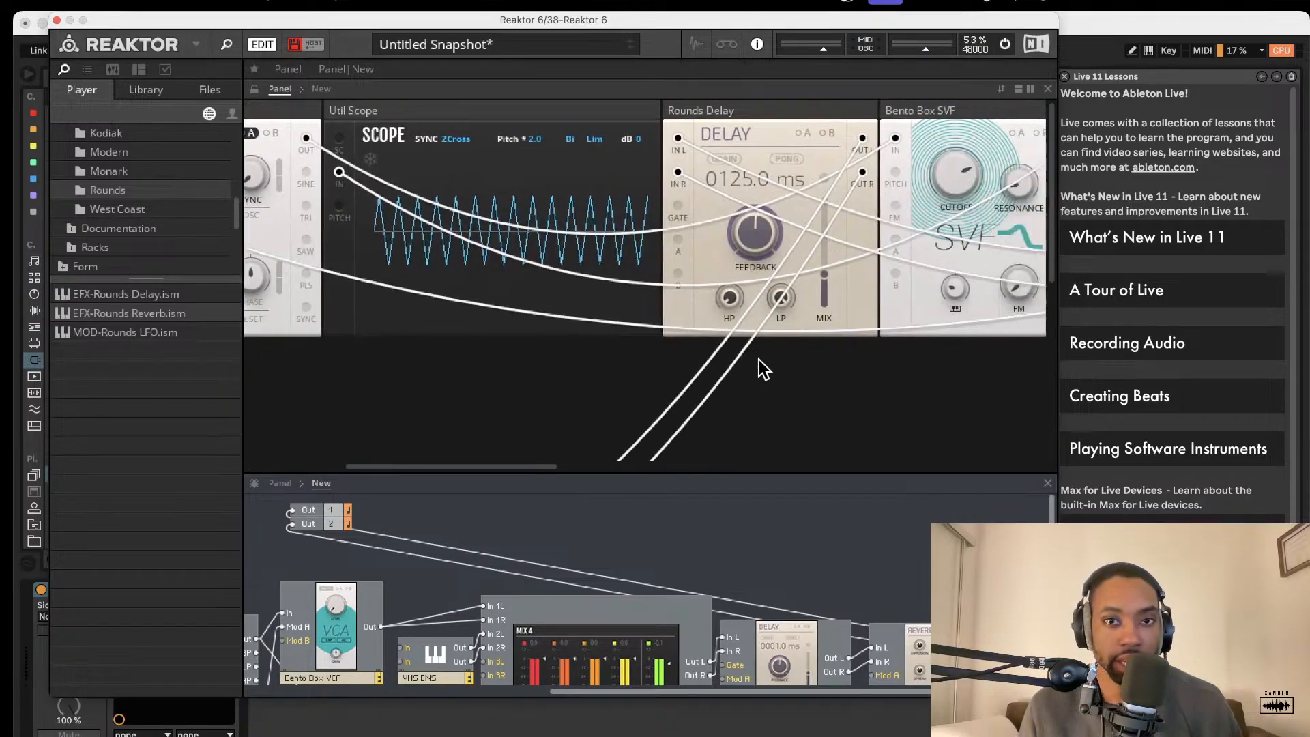
pyautogui.moveTo(669, 110); pyautogui.dragTo(670, 123)
pyautogui.moveTo(763, 275); pyautogui.dragTo(722, 212)
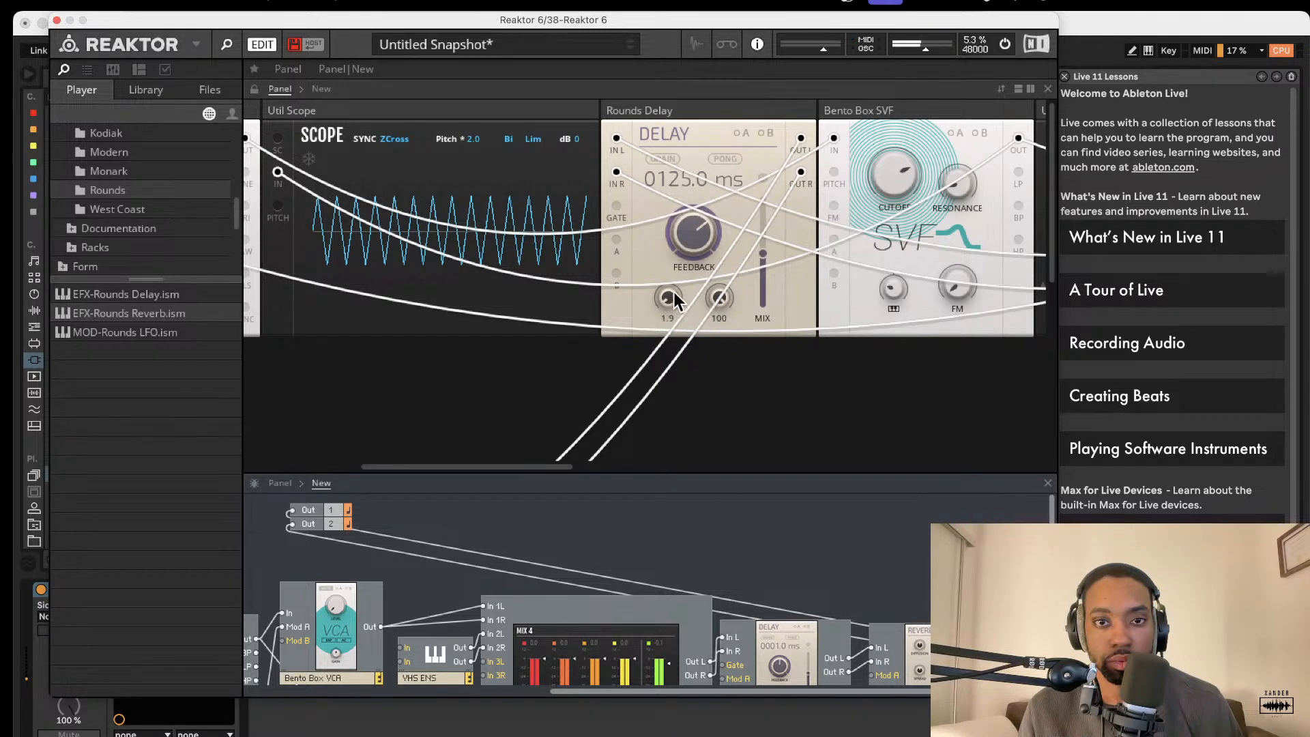
pyautogui.click(670, 157)
pyautogui.click(712, 161)
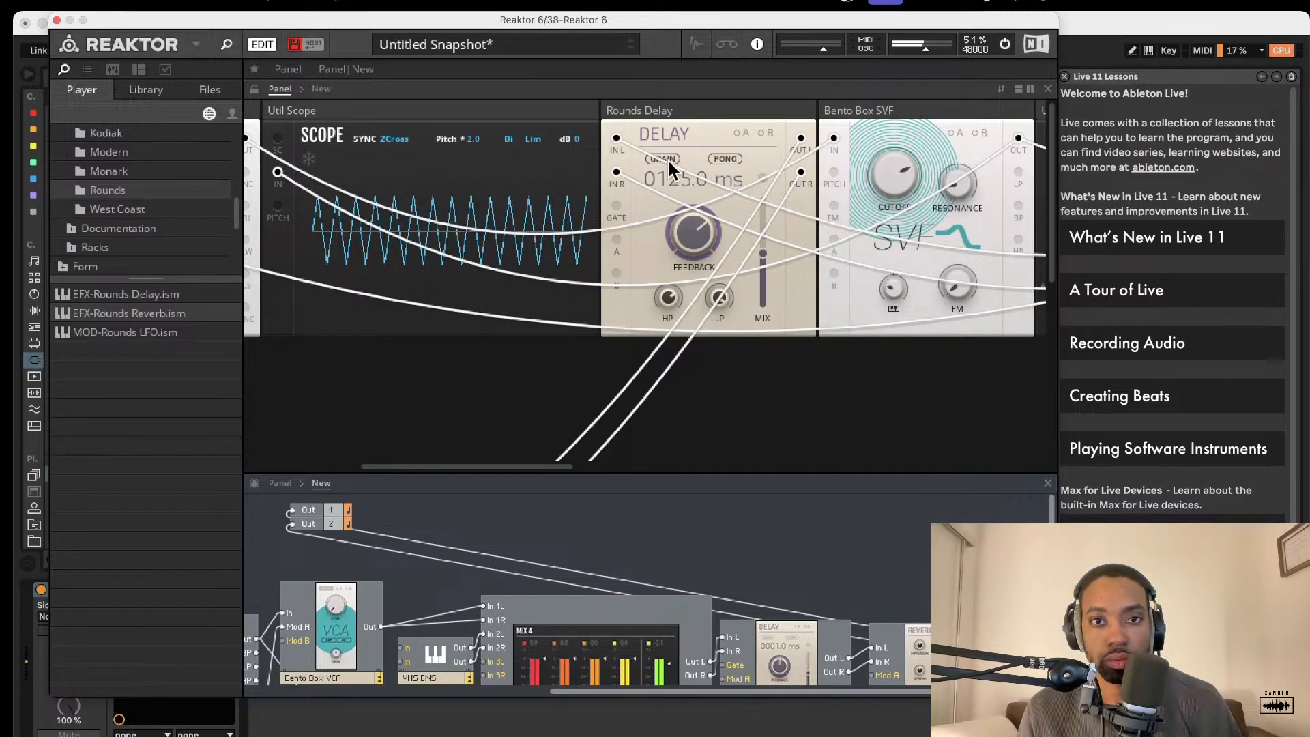
# Lower the cutoff of the Bento Box SVF and set its keyboard tracking to -10.
pyautogui.hscroll(5, 677, 159)
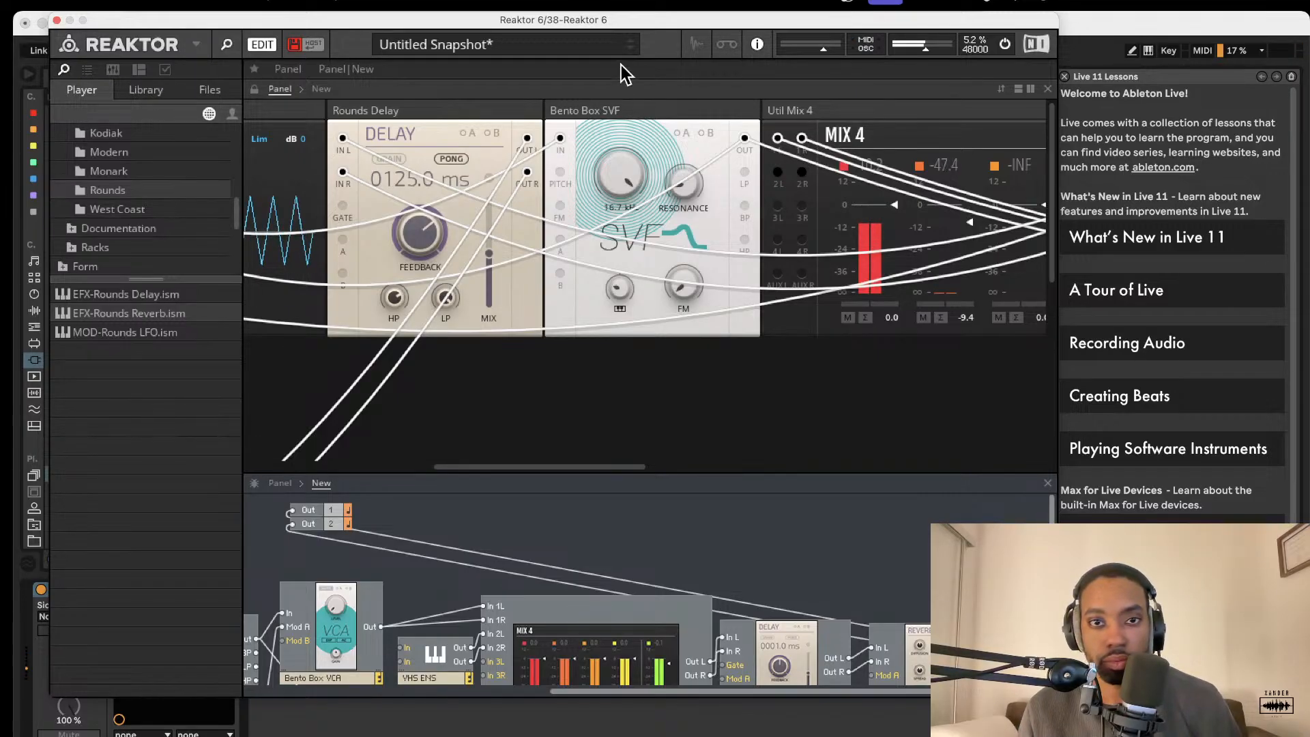
pyautogui.moveTo(633, 238); pyautogui.dragTo(633, 205)
pyautogui.moveTo(618, 285); pyautogui.dragTo(653, 126)
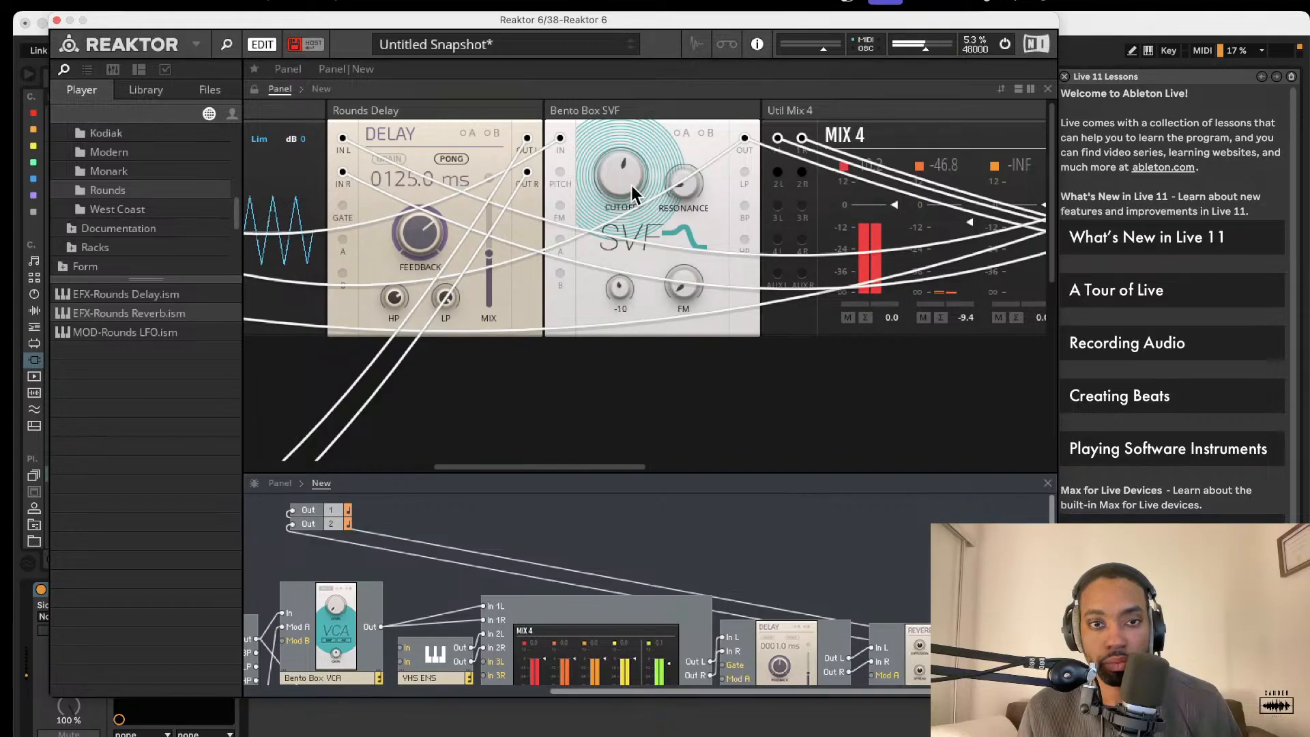
# Wire the Out port of the Bento Box ADSR to the Mod A input of the Bento Box SVF in the structure view.
pyautogui.scroll(-3, 631, 277)
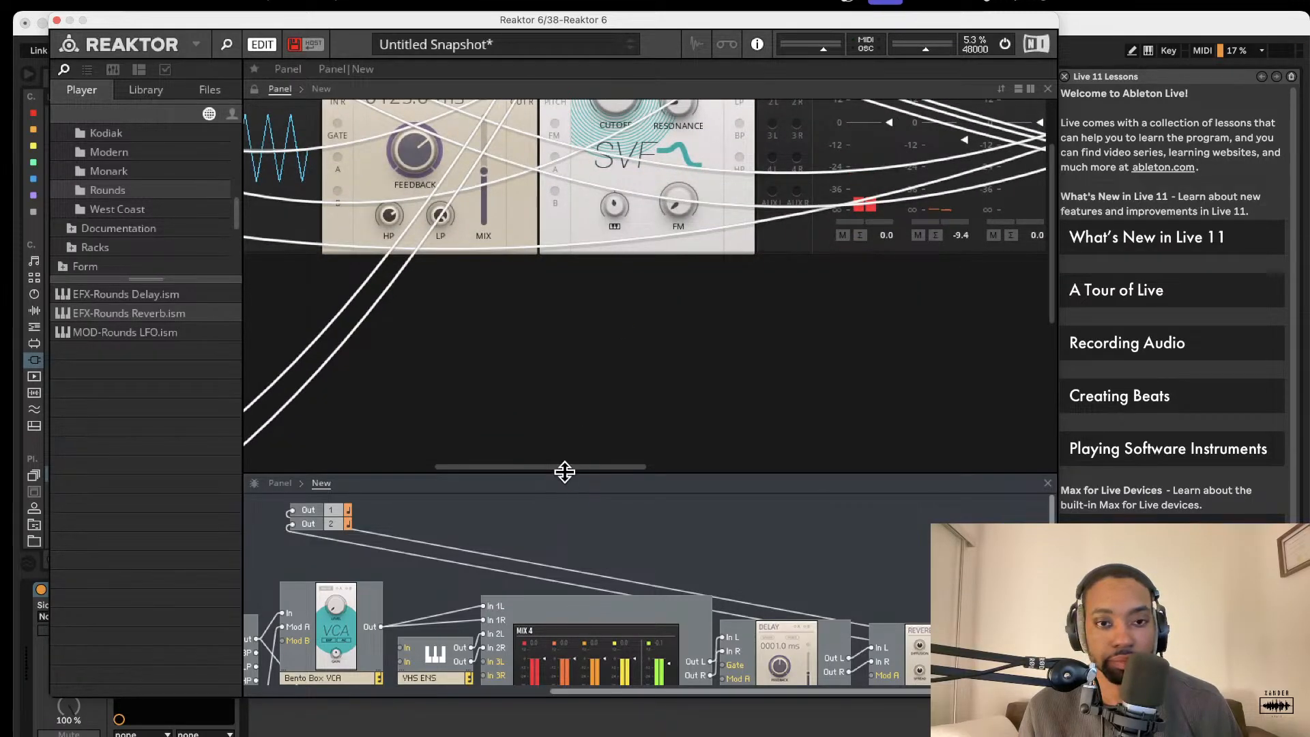
pyautogui.moveTo(565, 472); pyautogui.dragTo(572, 176)
pyautogui.hscroll(-6, 570, 269)
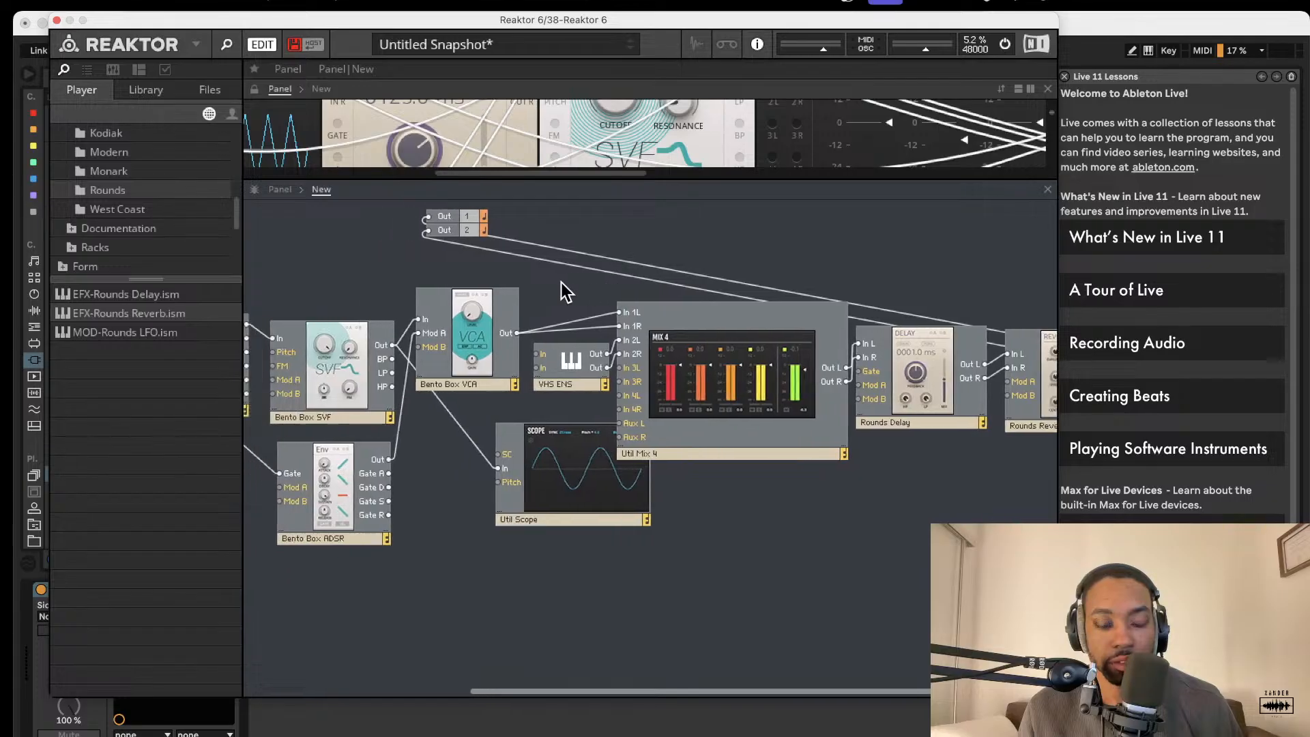
pyautogui.scroll(3, 592, 158)
pyautogui.hscroll(-3, 593, 157)
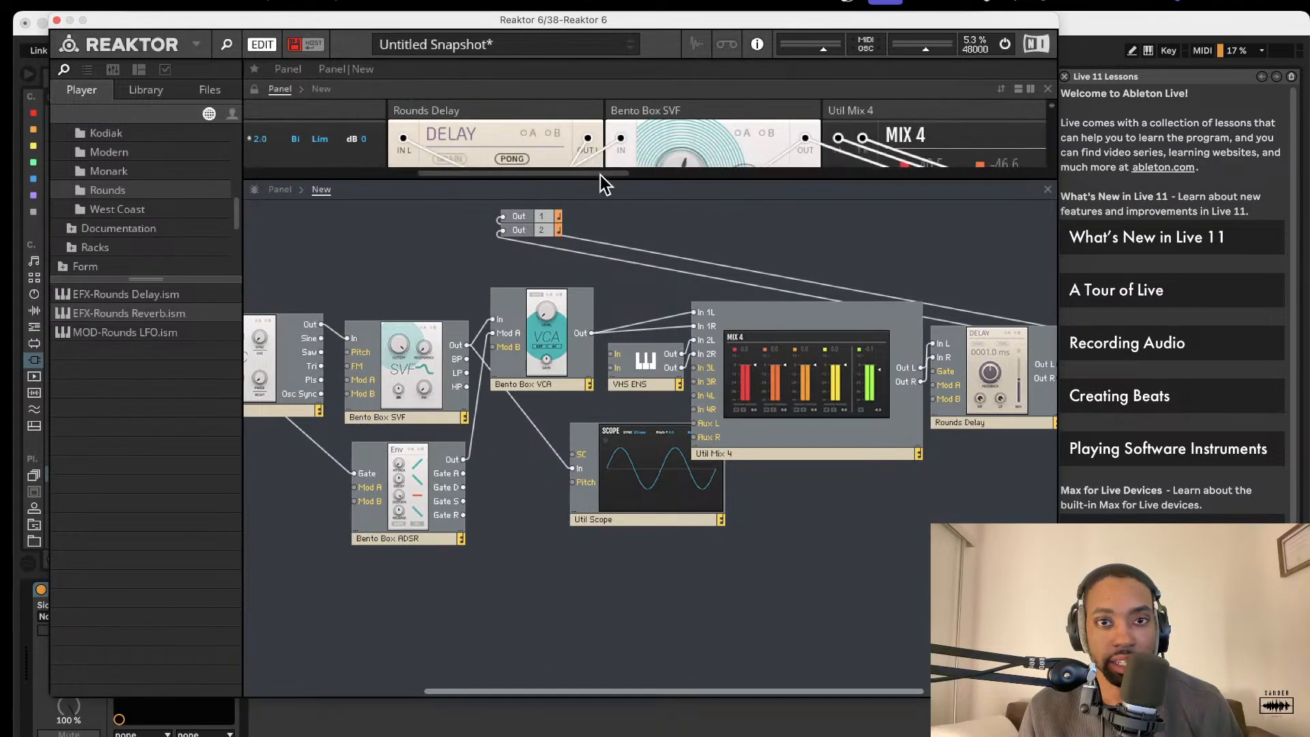
pyautogui.moveTo(601, 180); pyautogui.dragTo(607, 436)
pyautogui.hscroll(-2, 644, 246)
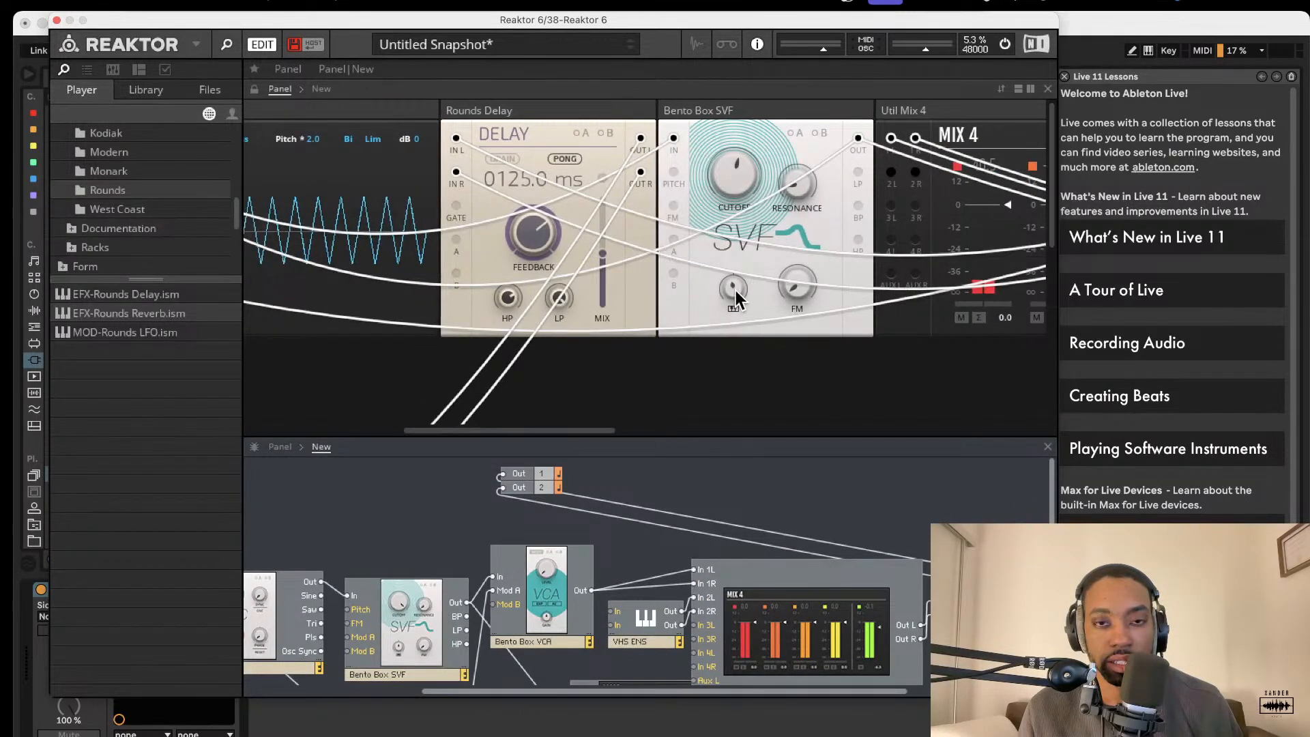
pyautogui.hscroll(-1, 686, 366)
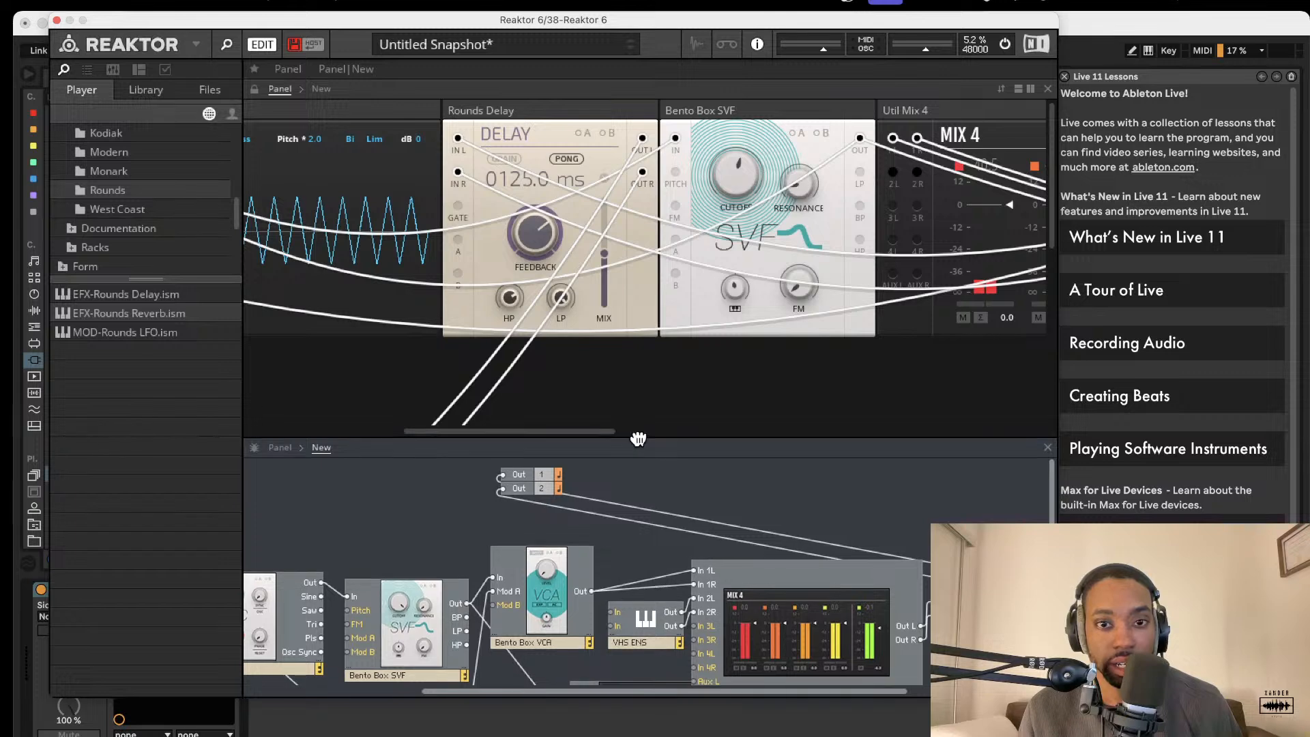
pyautogui.moveTo(639, 439); pyautogui.dragTo(614, 174)
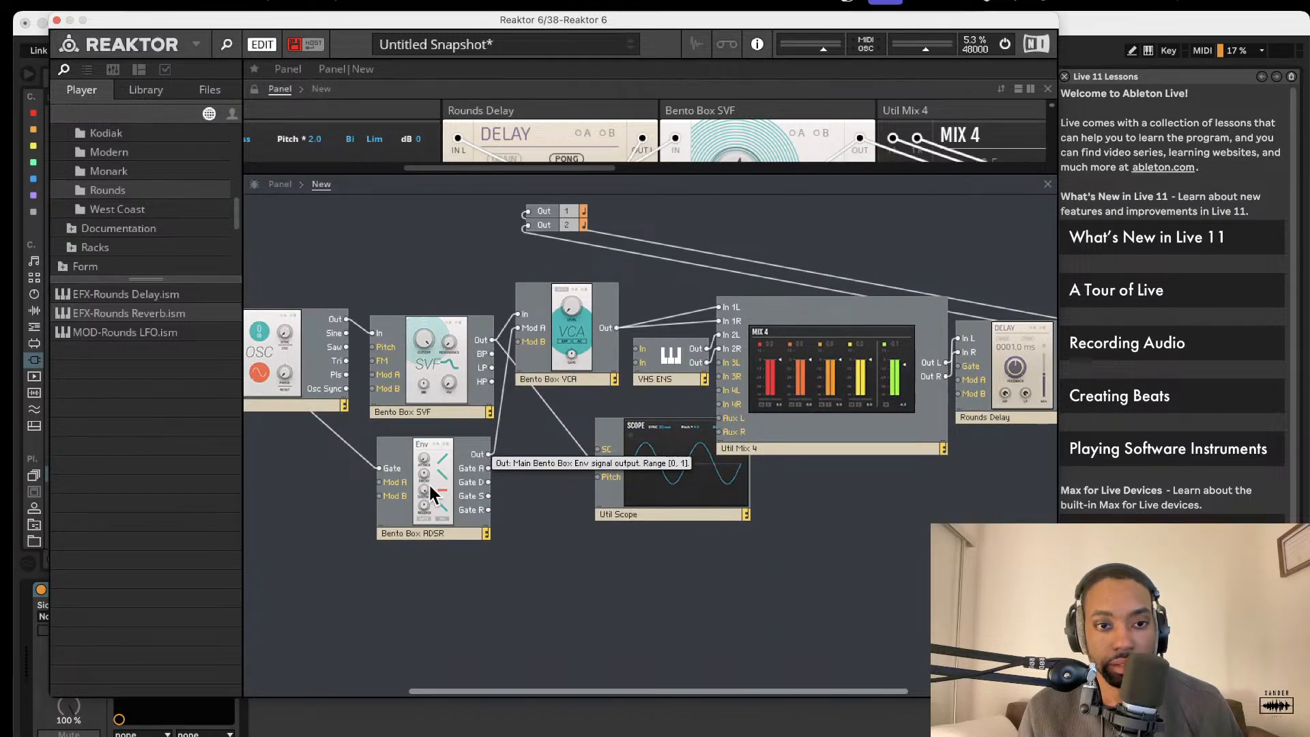
pyautogui.moveTo(486, 455); pyautogui.dragTo(379, 375)
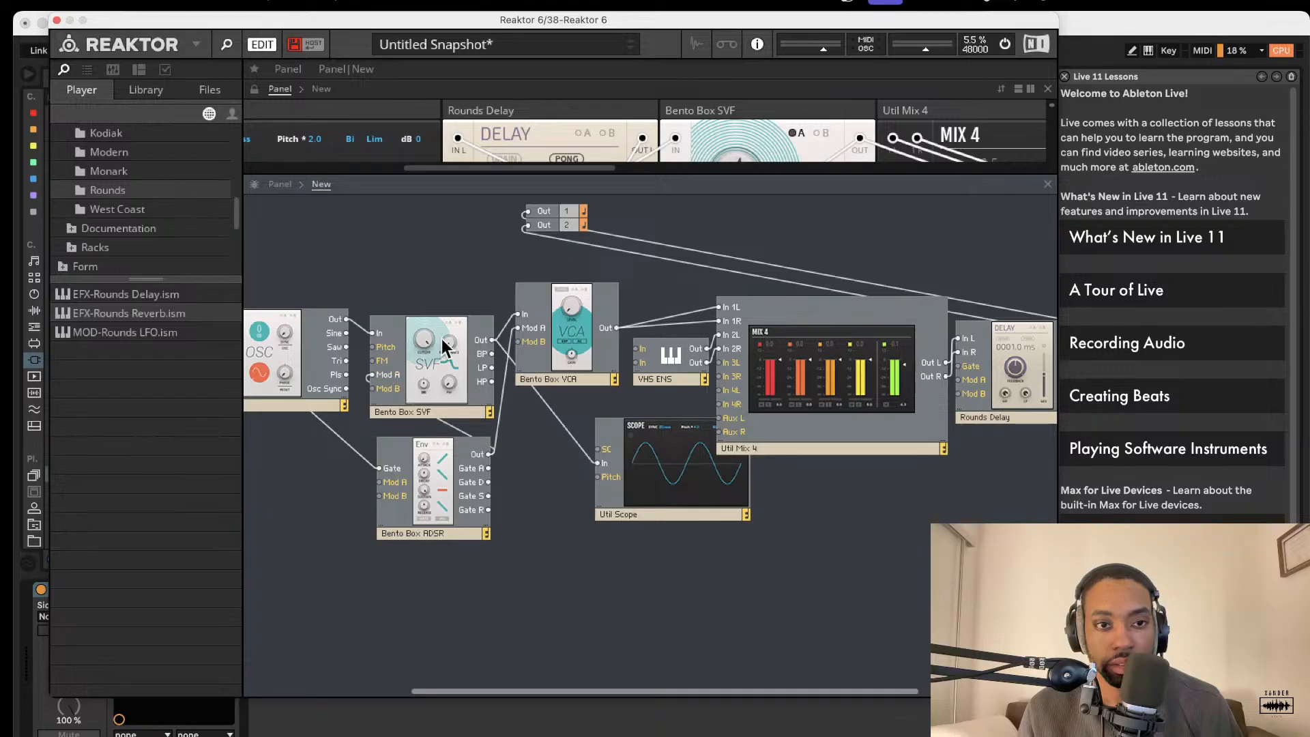
# Adjust the cutoff and keyboard tracking of the envelope-modulated Bento Box SVF, and raise the master output level slightly.
pyautogui.moveTo(726, 172); pyautogui.dragTo(709, 450)
pyautogui.hscroll(-1, 739, 242)
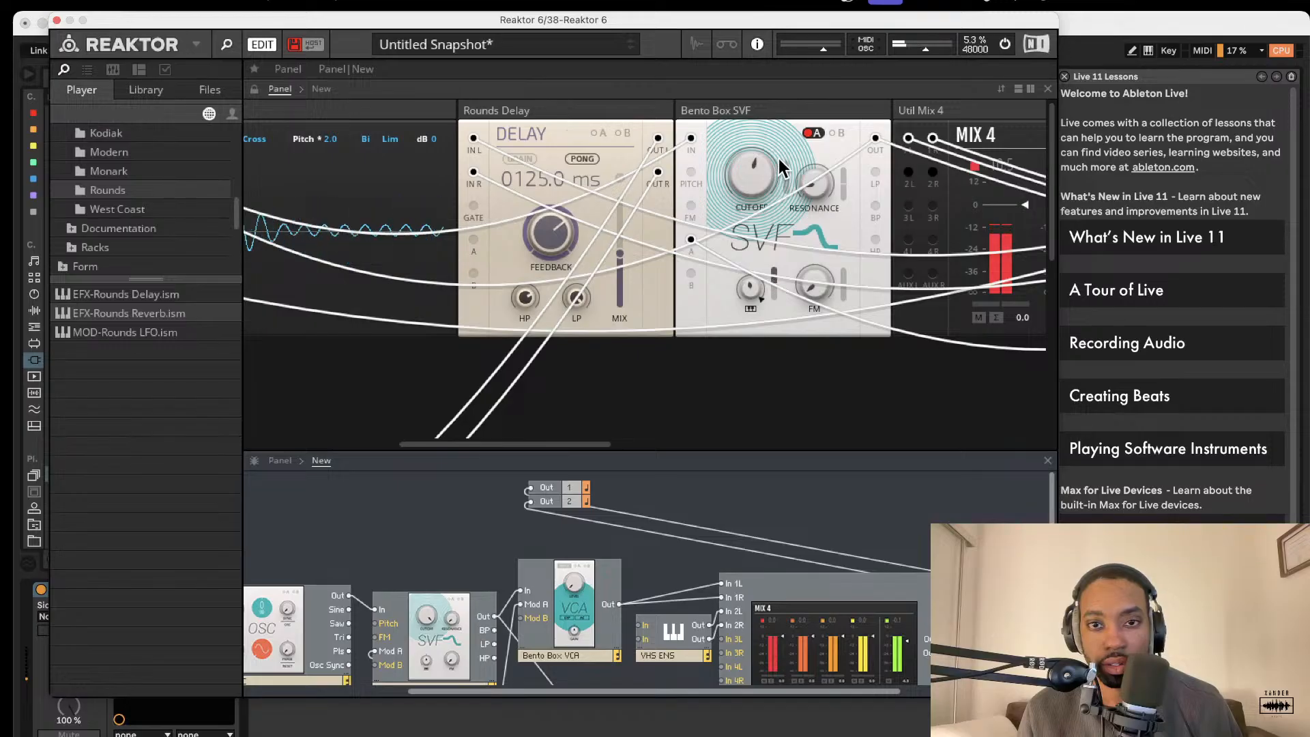
pyautogui.moveTo(744, 289); pyautogui.dragTo(738, 320)
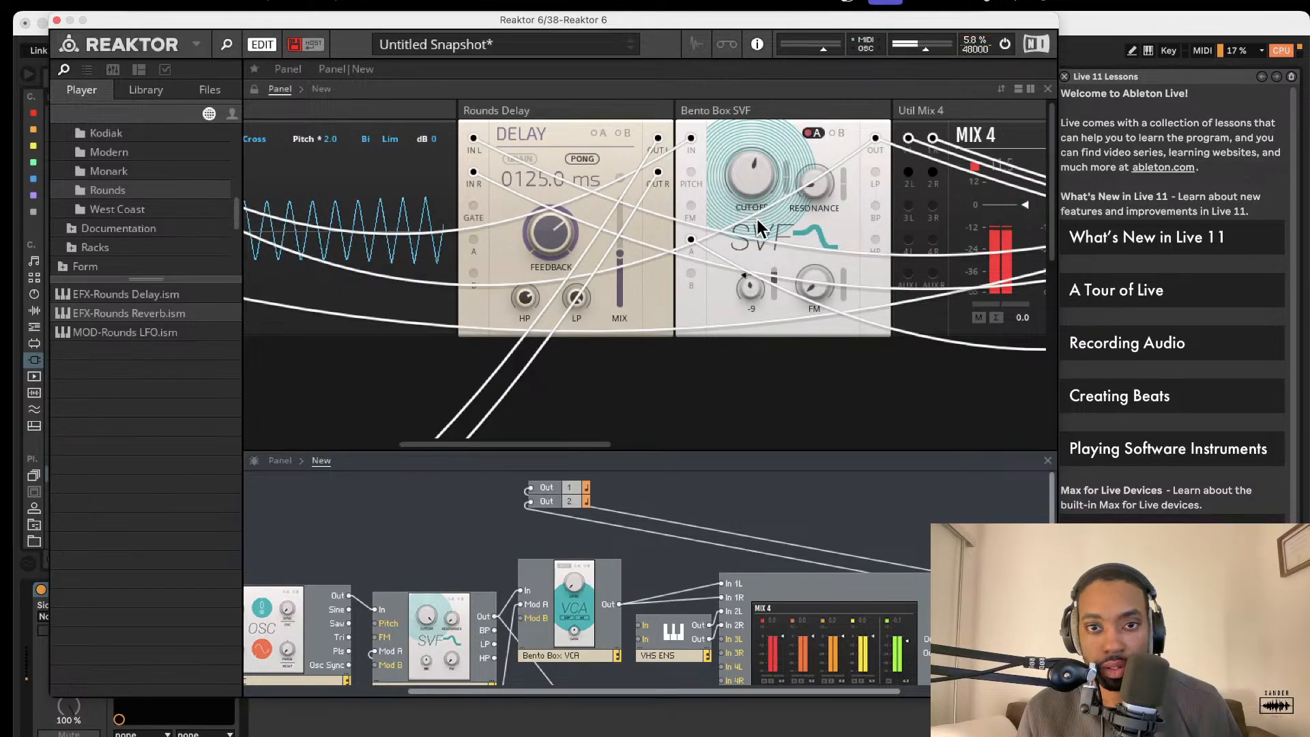
pyautogui.moveTo(747, 309); pyautogui.dragTo(744, 334)
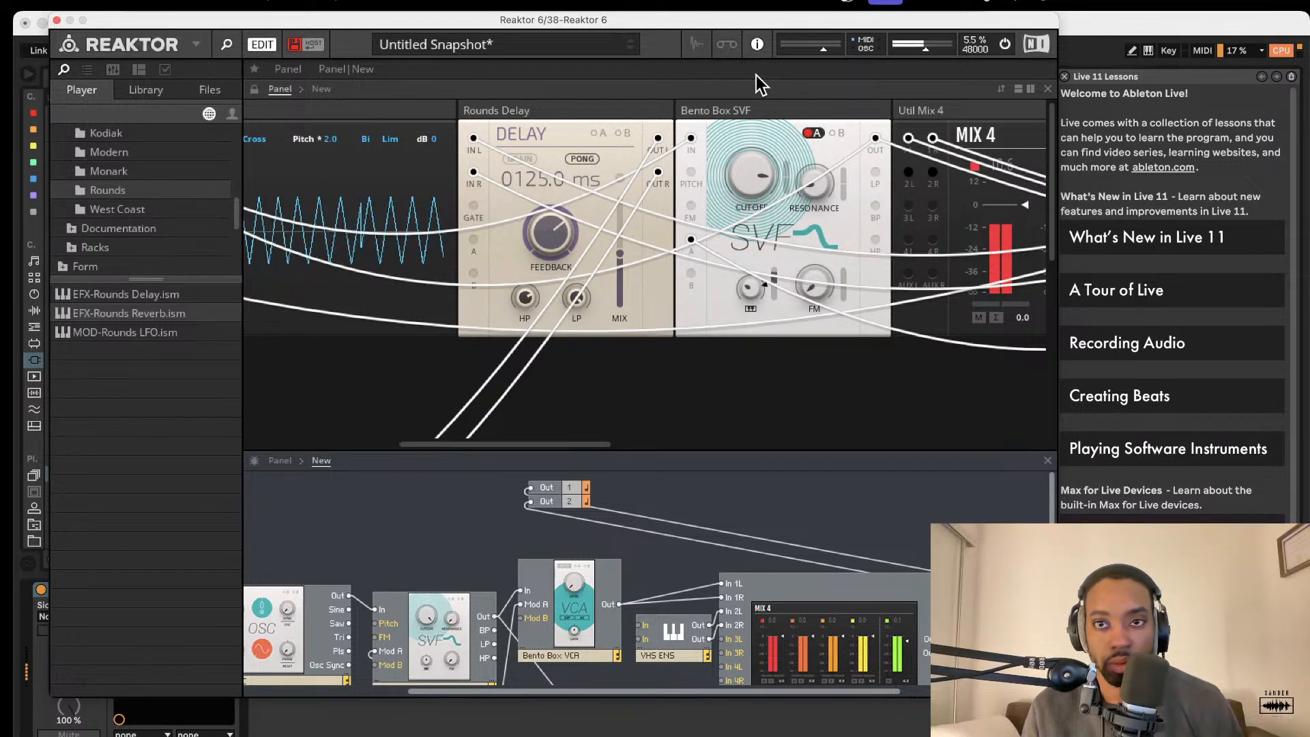
pyautogui.moveTo(926, 49); pyautogui.dragTo(938, 60)
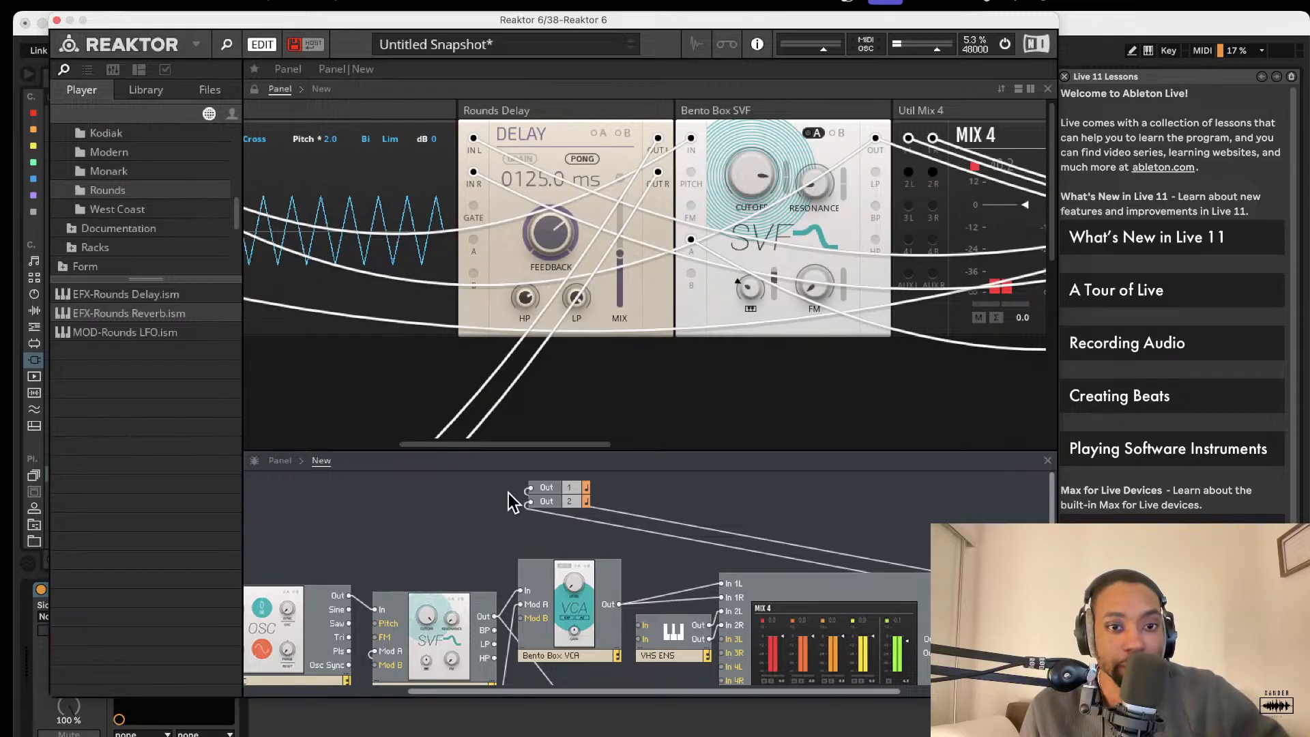
# Enlarge the Reaktor window and examine the signal flow from Note In to the Rounds Delay, plus the delay and SVF panel controls.
pyautogui.moveTo(511, 449); pyautogui.dragTo(511, 151)
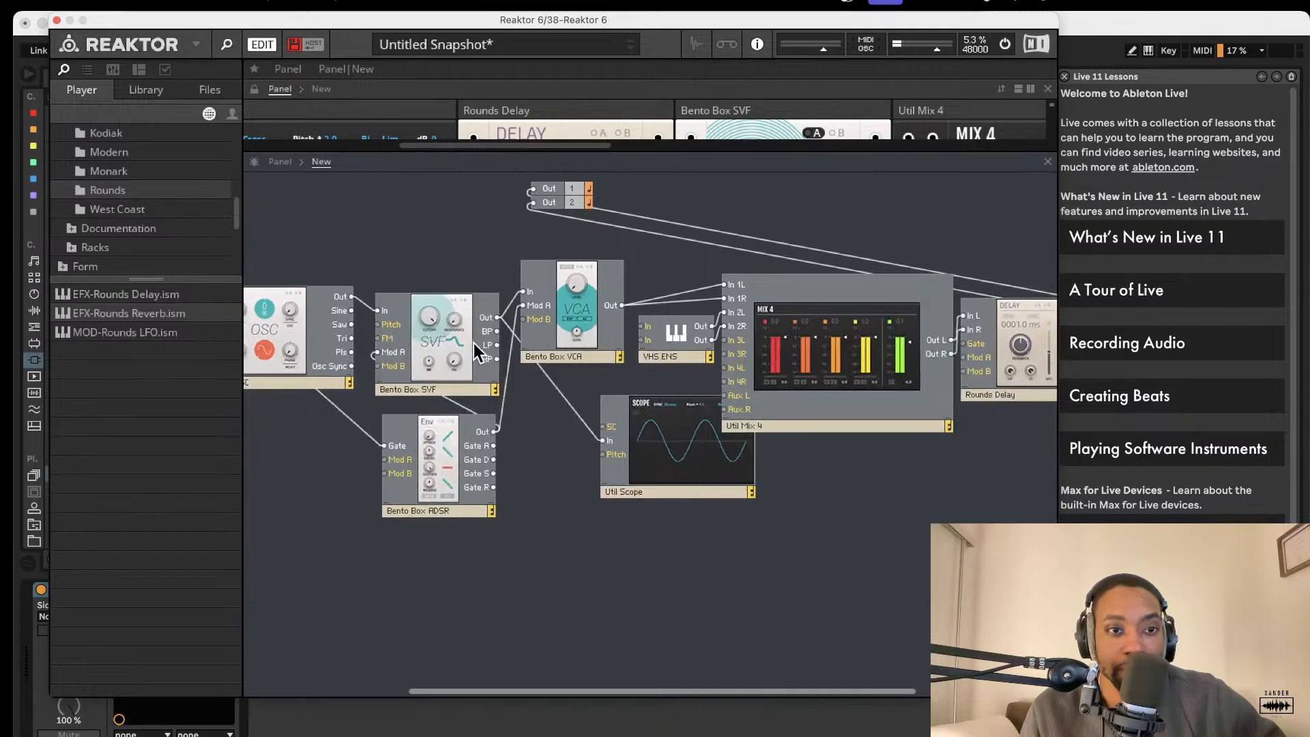
pyautogui.hscroll(-5, 483, 348)
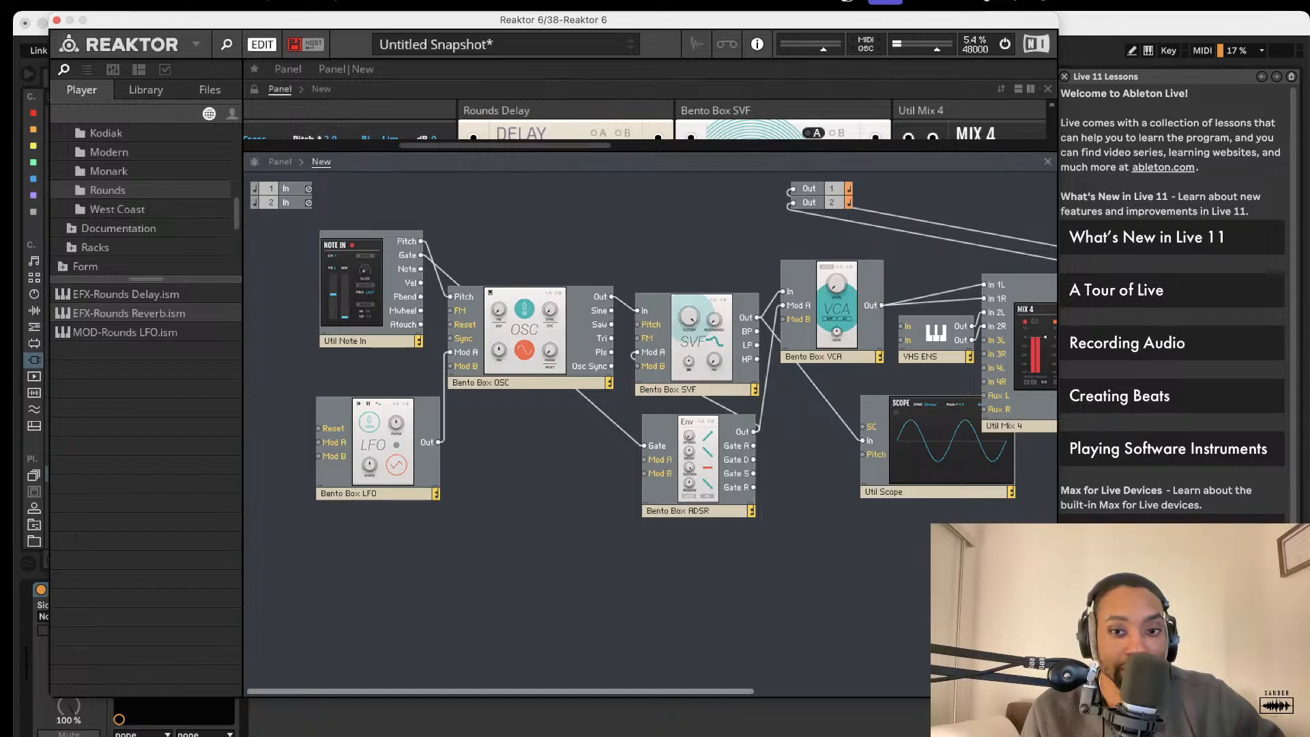
pyautogui.moveTo(1057, 695); pyautogui.dragTo(1166, 735)
pyautogui.hscroll(3, 628, 389)
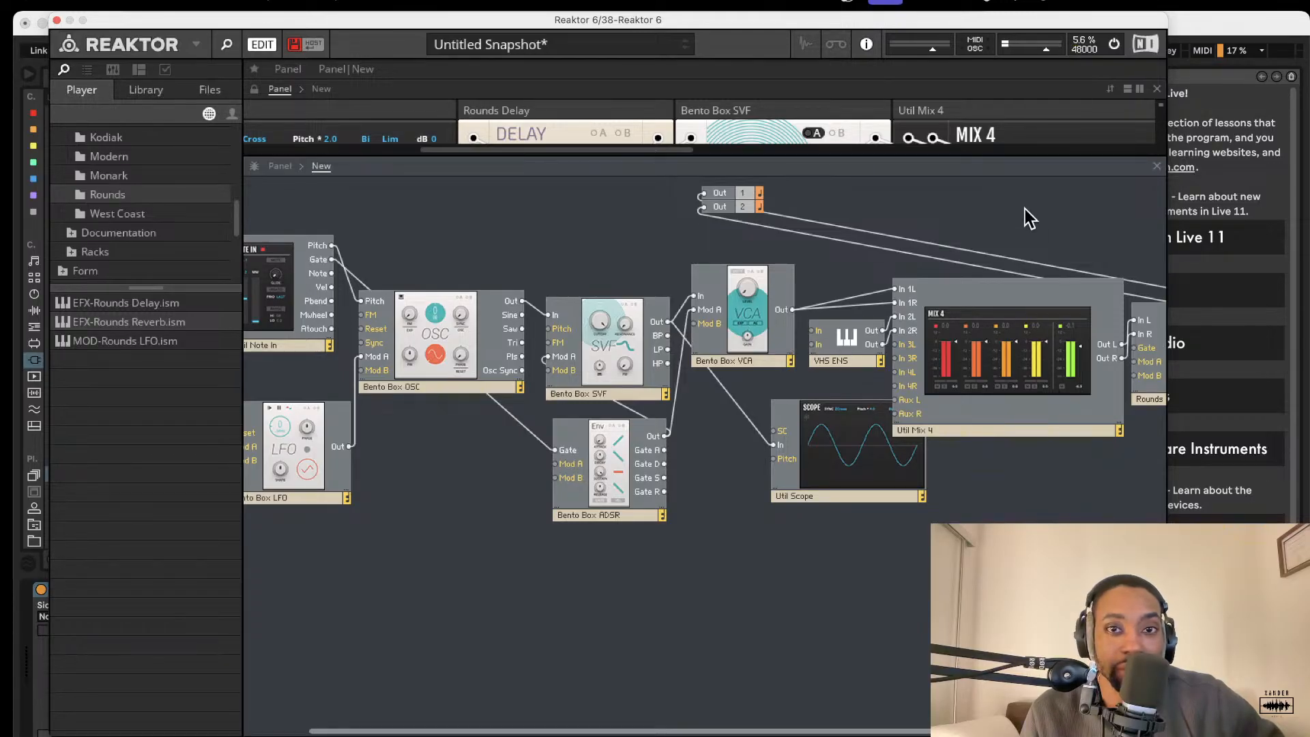
pyautogui.hscroll(3, 1036, 332)
pyautogui.hscroll(5, 988, 342)
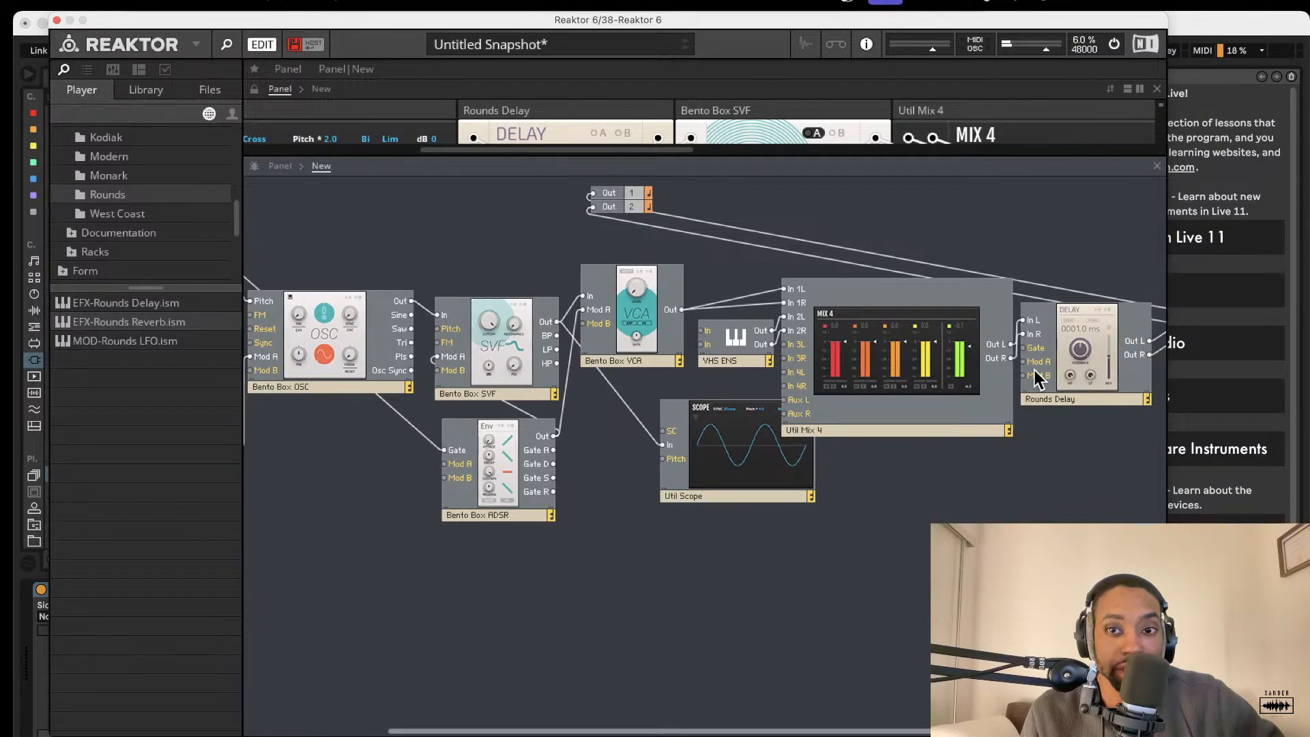
pyautogui.hscroll(-10, 930, 360)
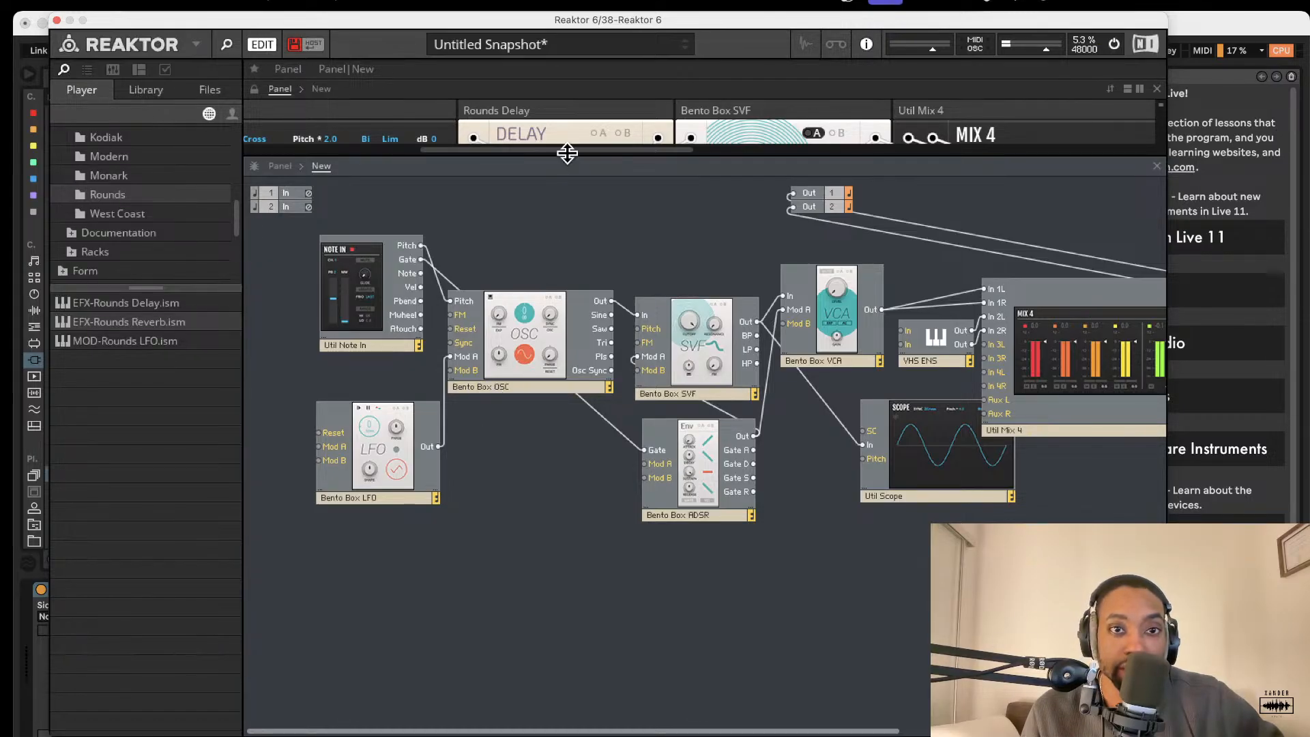
pyautogui.moveTo(567, 152); pyautogui.dragTo(577, 218)
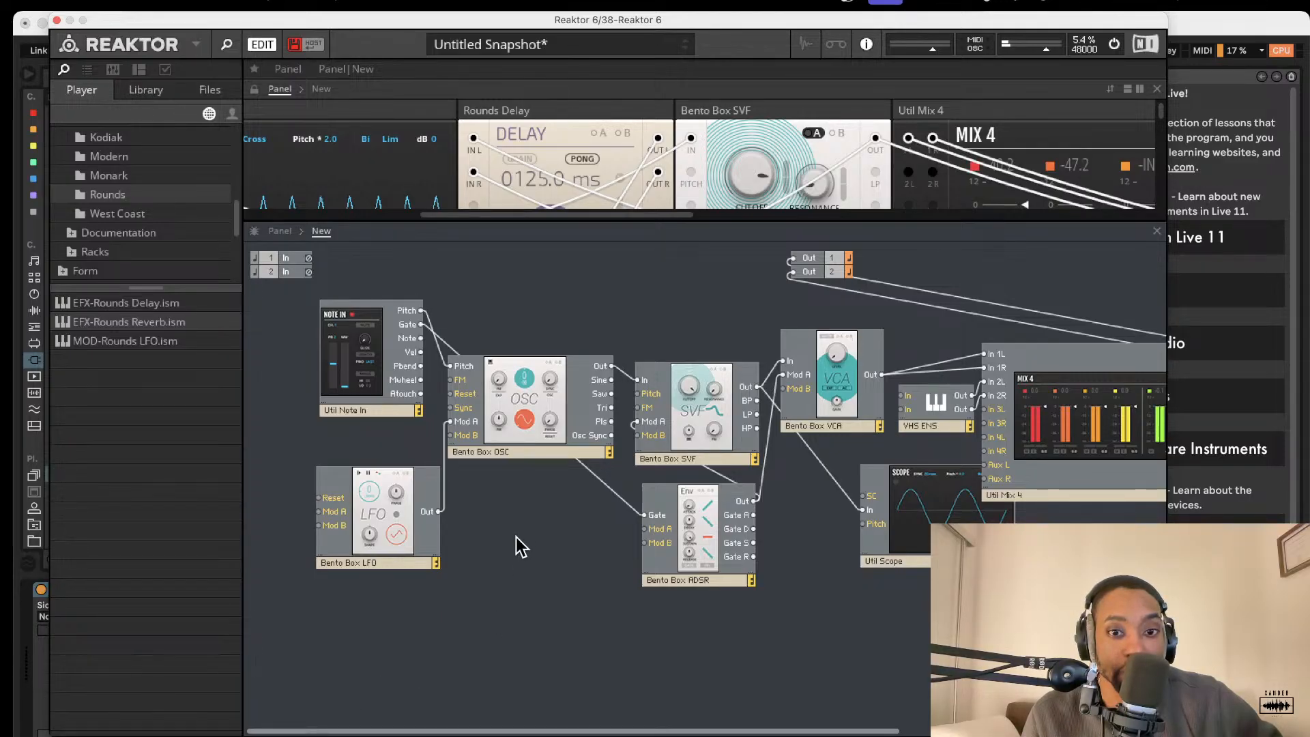
pyautogui.moveTo(629, 215); pyautogui.dragTo(634, 436)
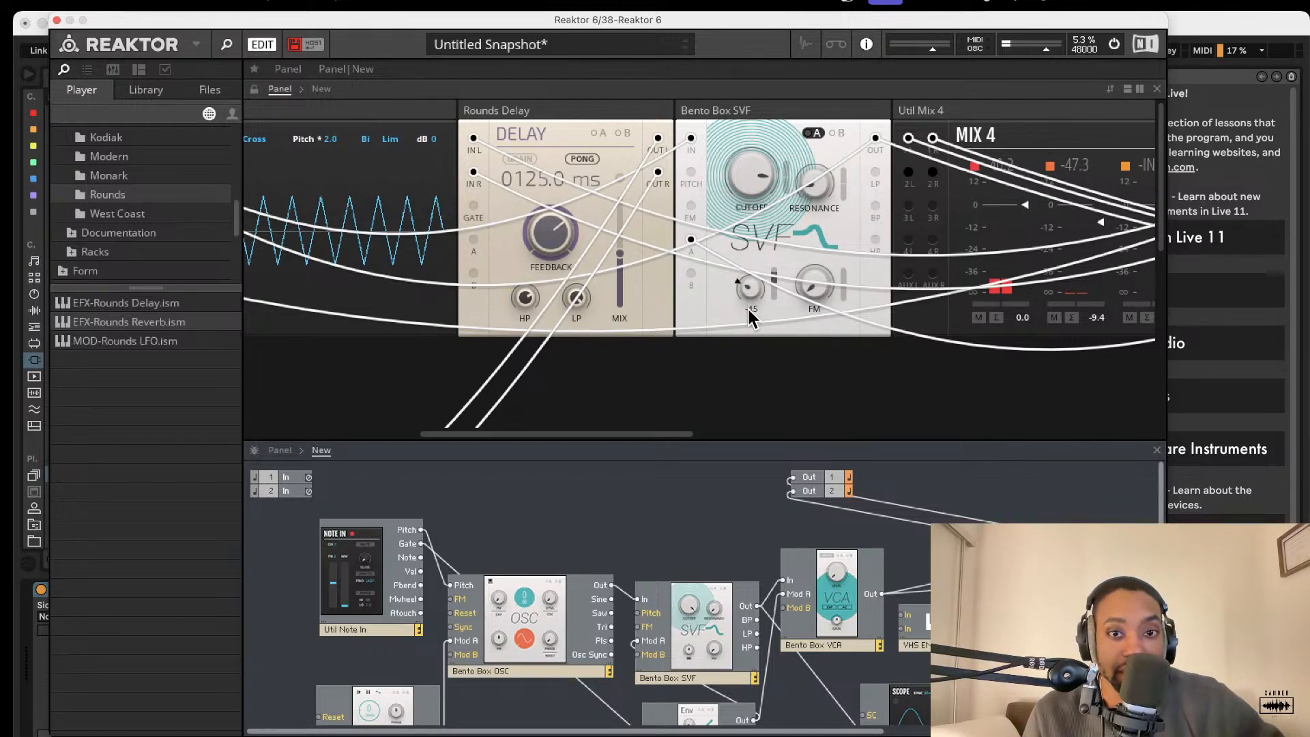
pyautogui.moveTo(755, 312)
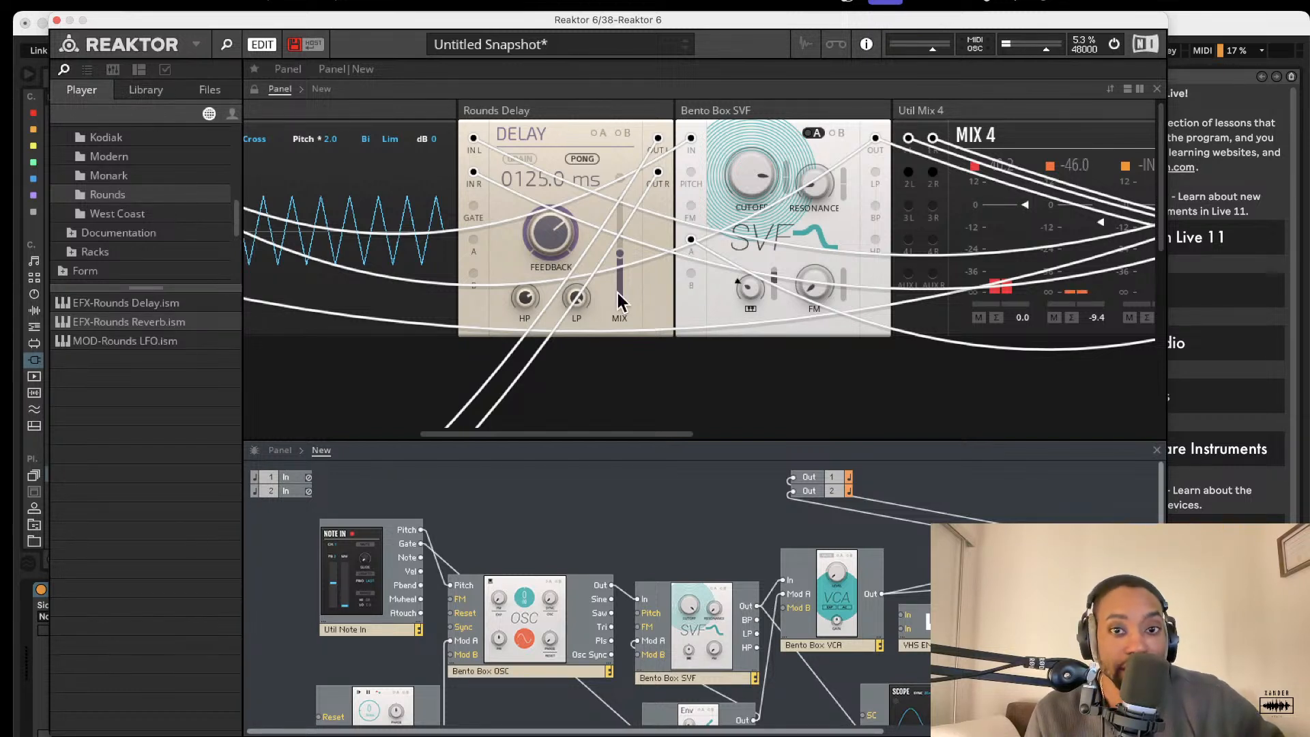
pyautogui.hscroll(-3, 780, 309)
pyautogui.hscroll(-1, 780, 308)
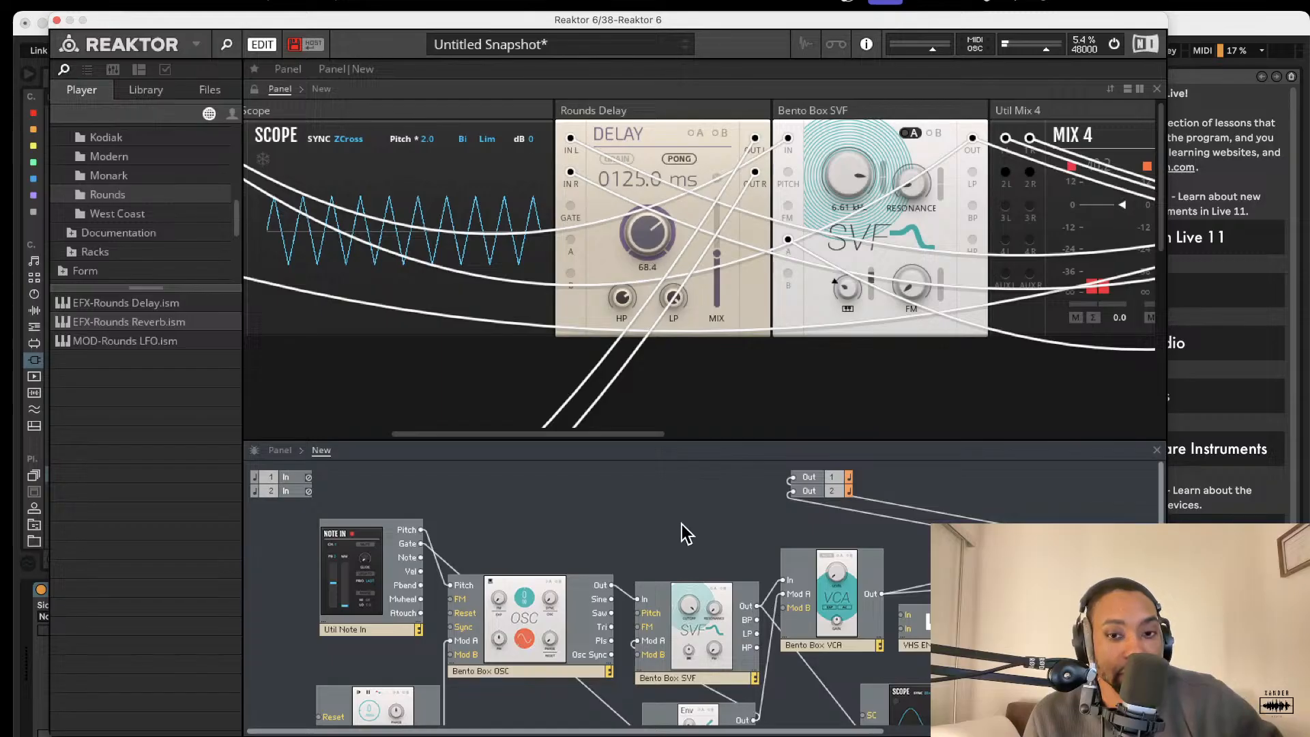
# Rename the Bento Box ADSR module in the structure view to Amp ADSR.
pyautogui.moveTo(704, 440); pyautogui.dragTo(687, 181)
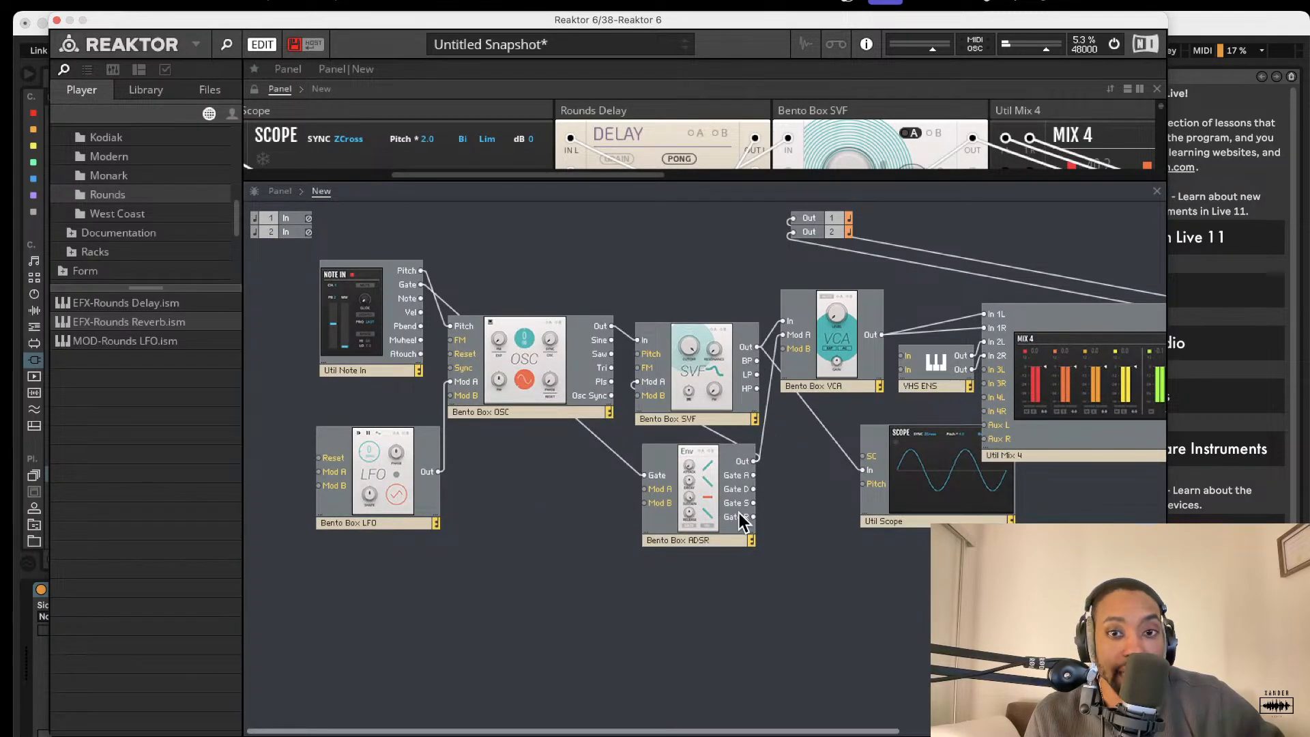
pyautogui.doubleClick(684, 541)
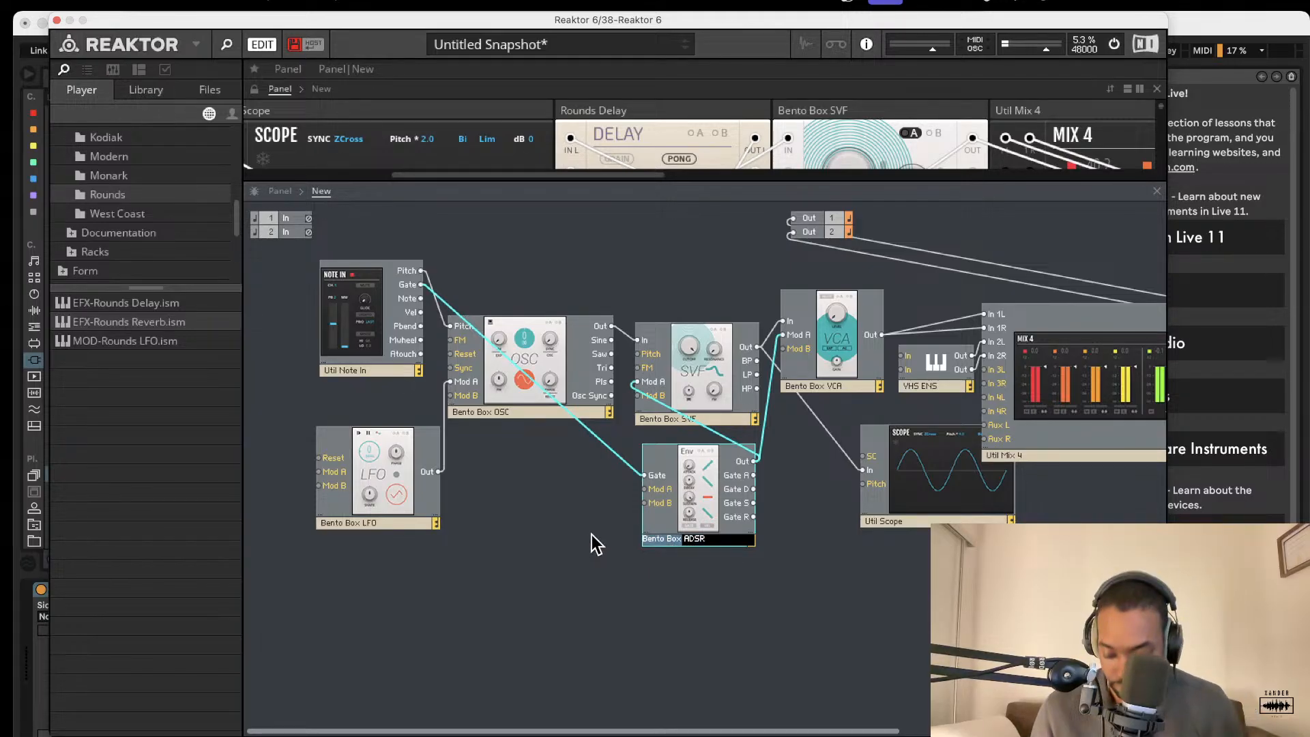
pyautogui.write('Amp')
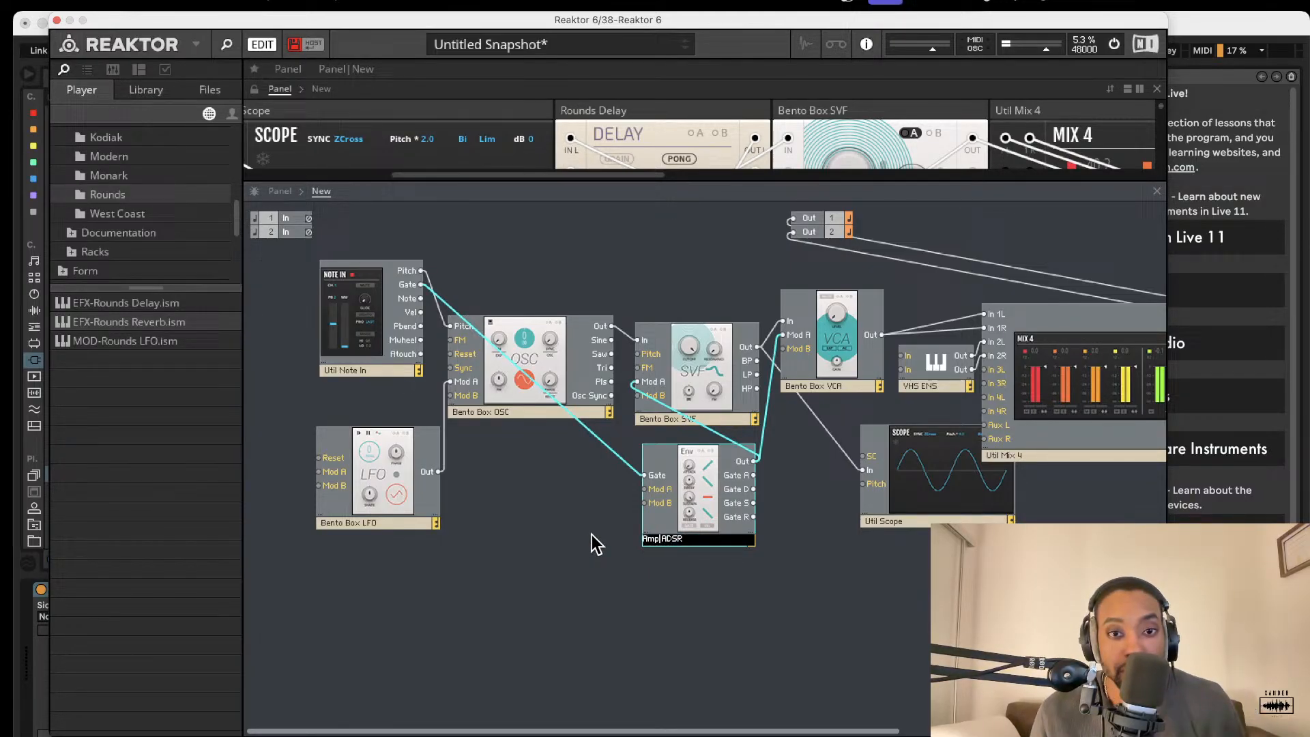
pyautogui.click(675, 592)
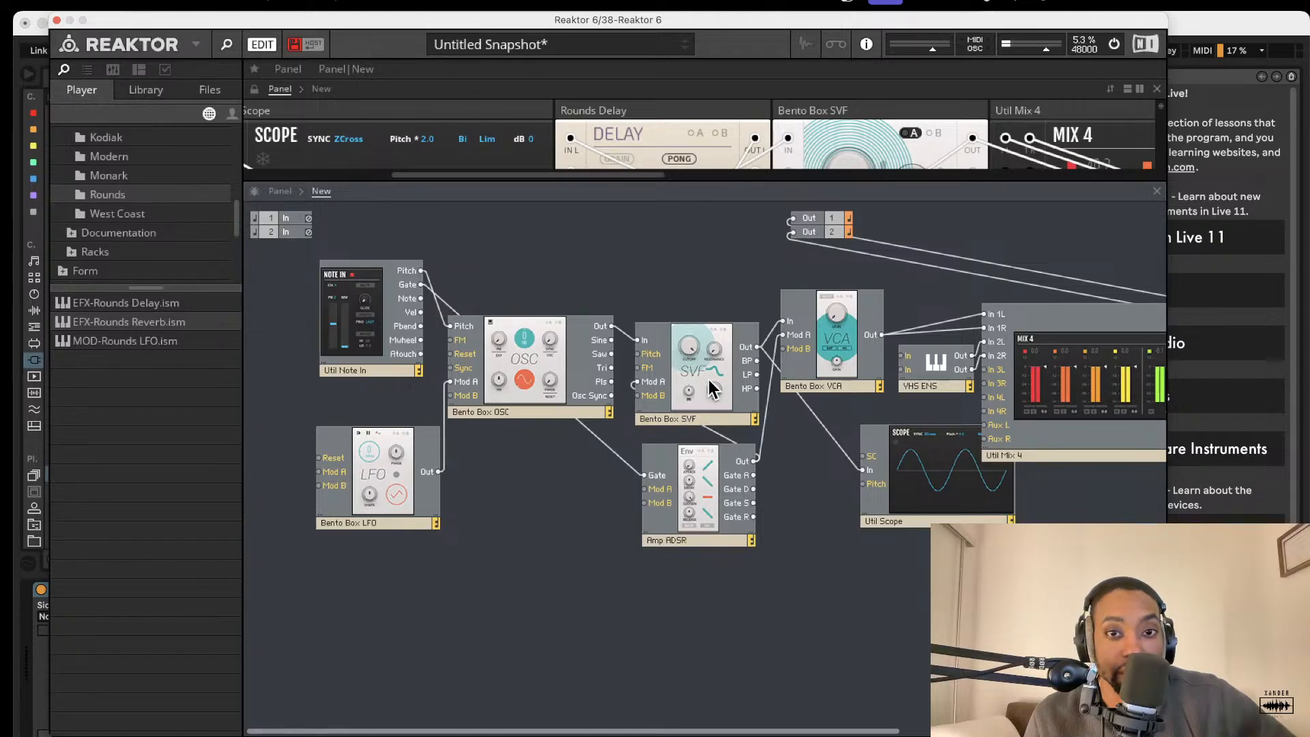
# Enlarge the panel view and examine the structure from the Bento Box SVF to the Rounds Delay, plus the mixer, Amp ADSR and VHS panels.
pyautogui.moveTo(689, 188); pyautogui.dragTo(707, 459)
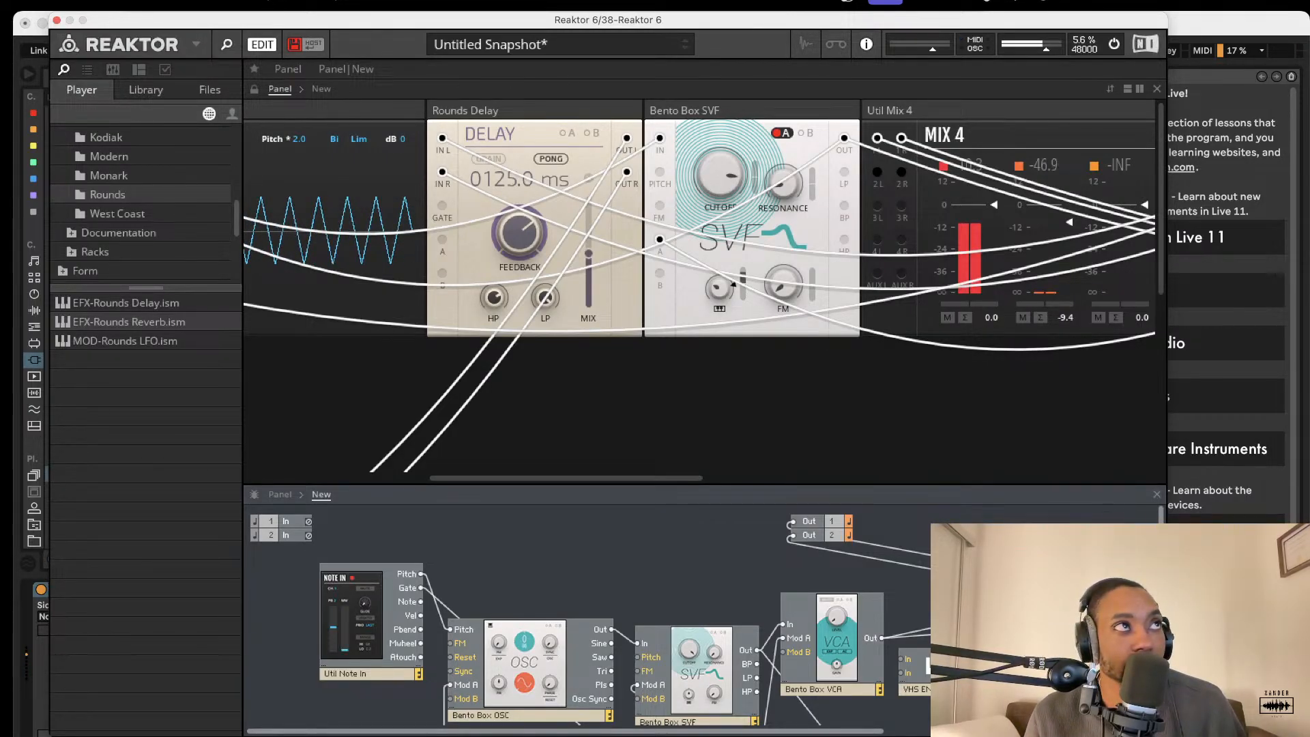
pyautogui.press('super+Tab')
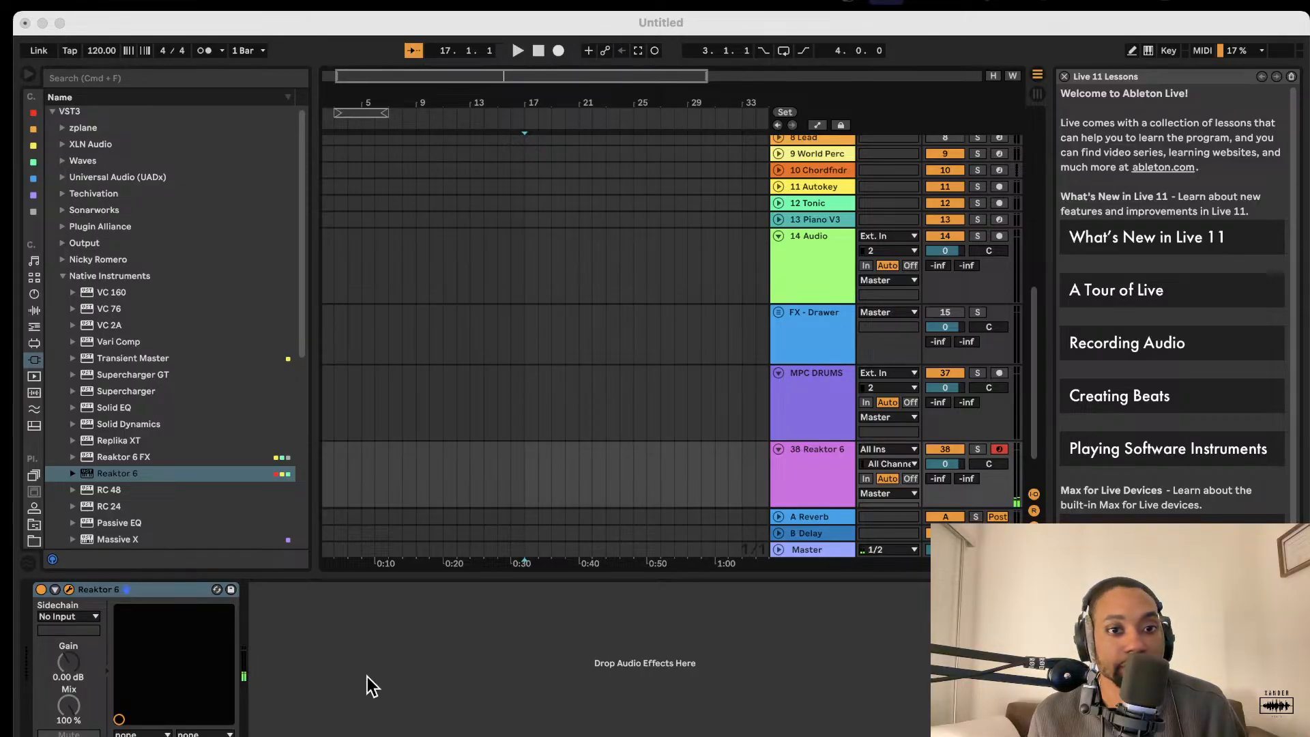
pyautogui.press('super+Tab')
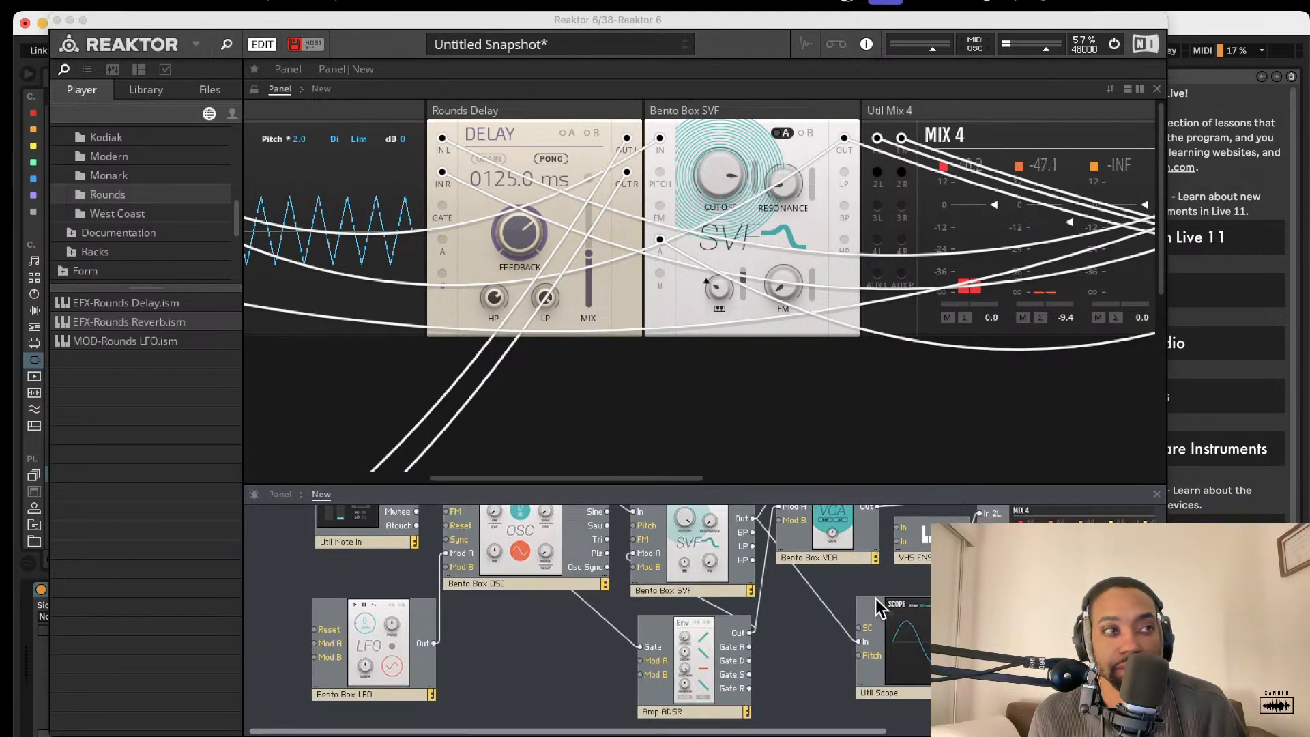
pyautogui.hscroll(10, 880, 604)
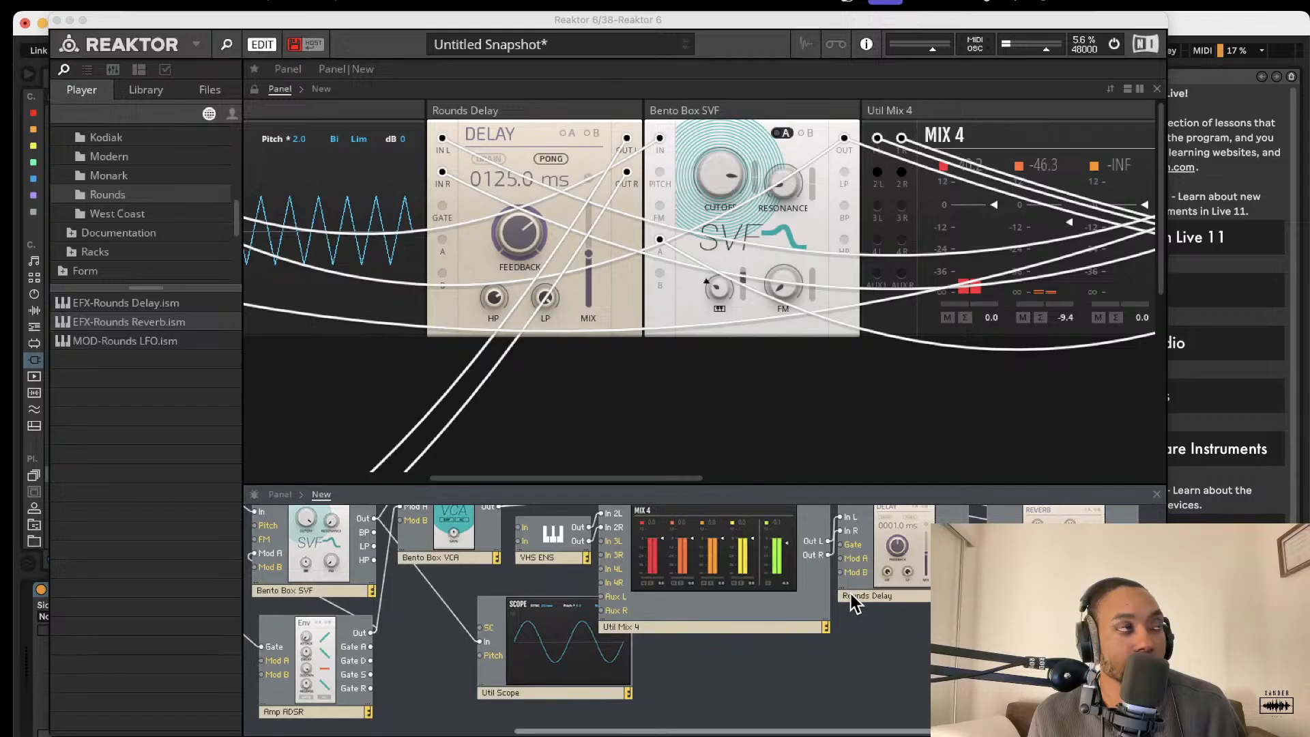
pyautogui.scroll(4, 850, 593)
pyautogui.hscroll(-15, 820, 354)
pyautogui.hscroll(12, 826, 341)
pyautogui.hscroll(12, 825, 342)
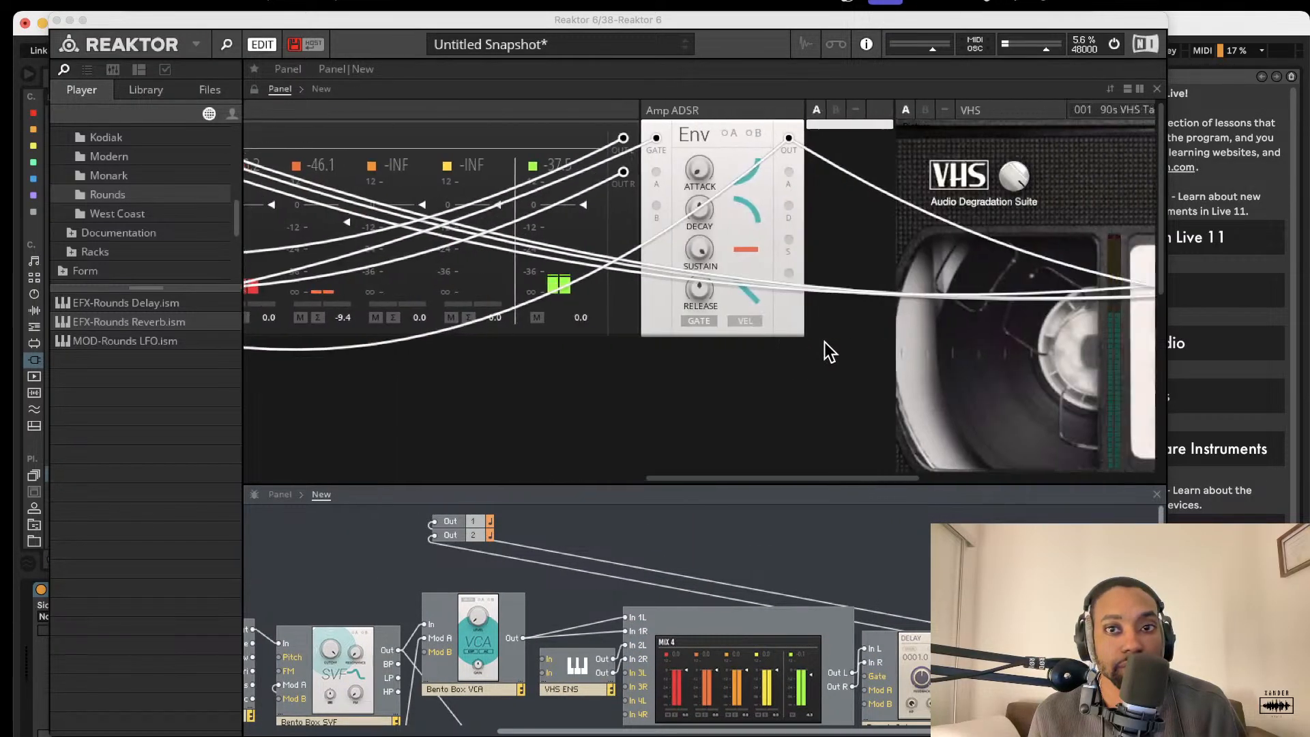